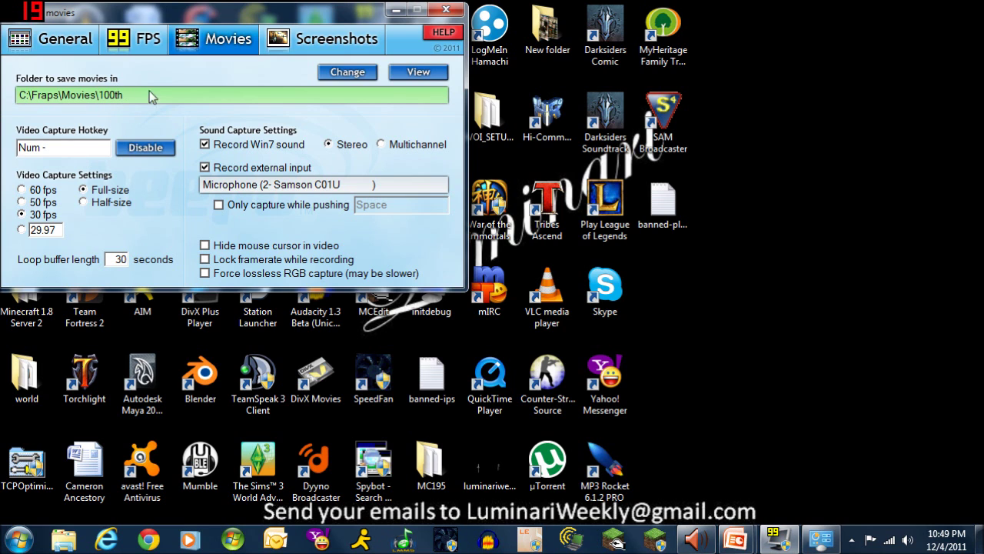
click(54, 46)
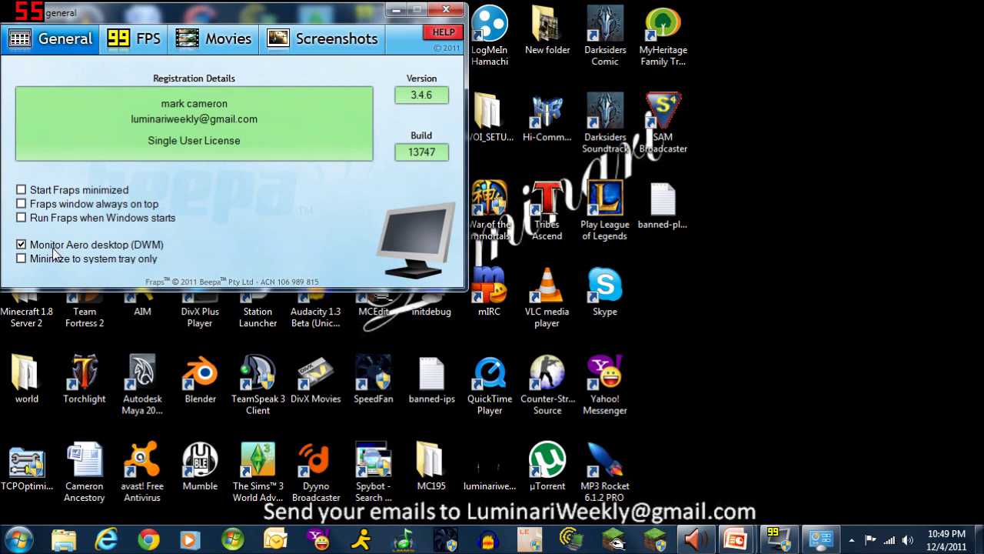
click(151, 51)
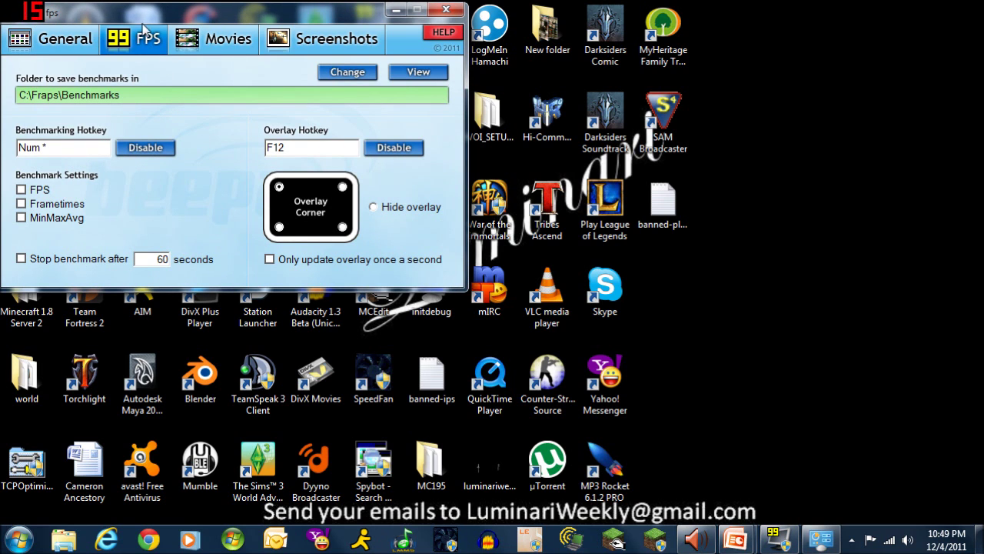
click(230, 40)
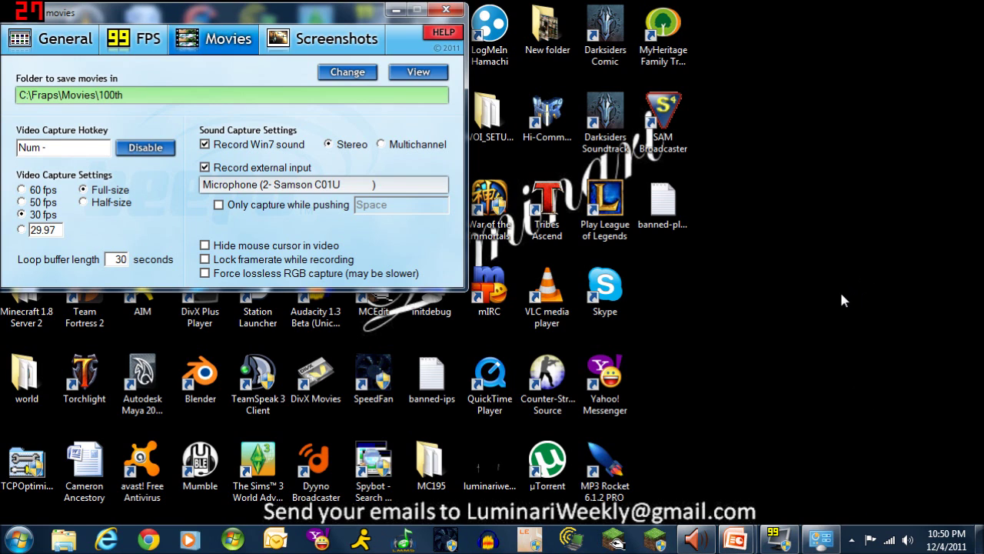
right_click(846, 396)
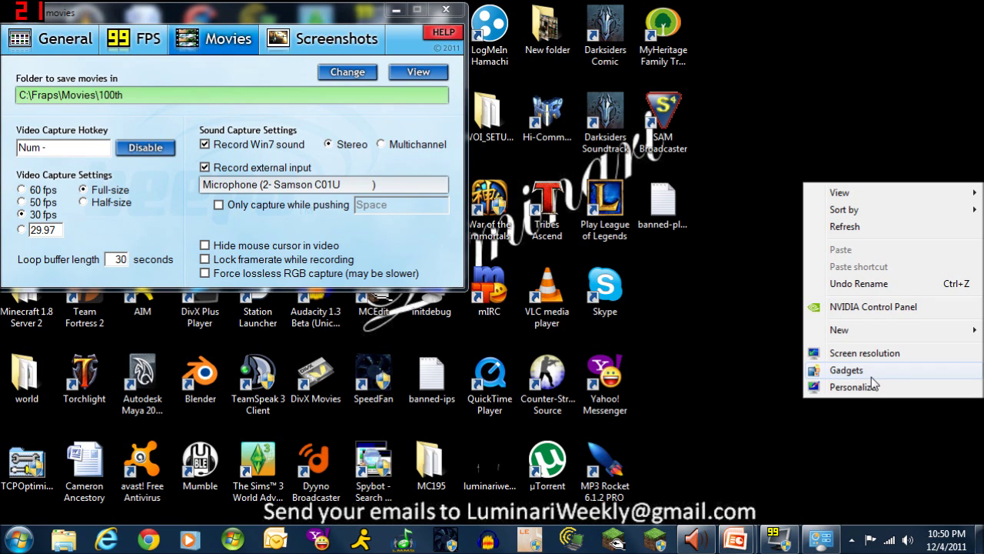
click(820, 543)
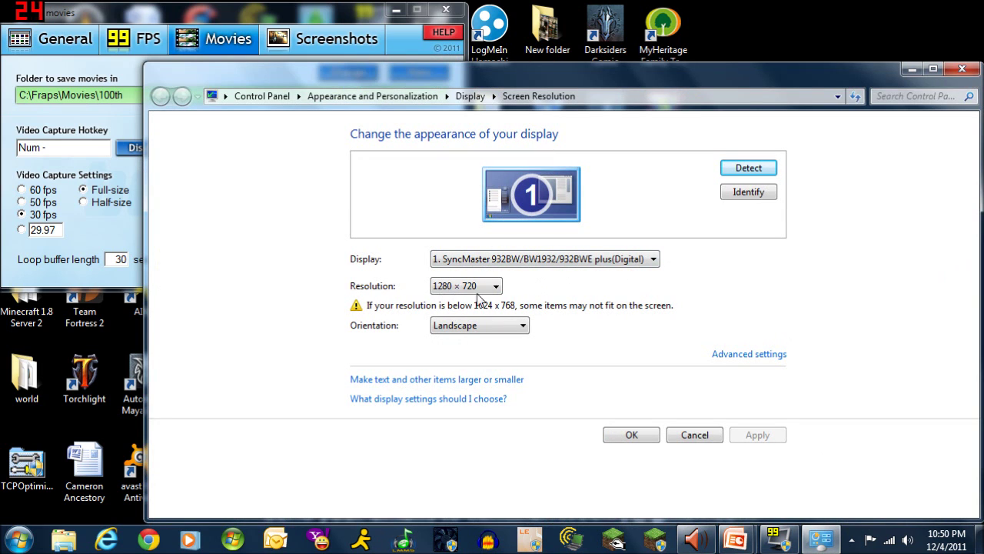
click(497, 287)
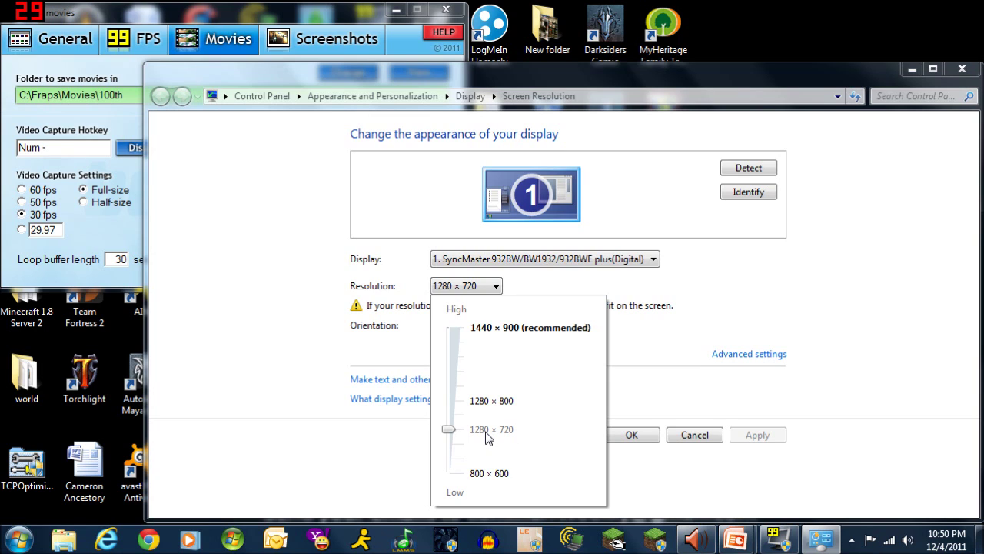
click(228, 411)
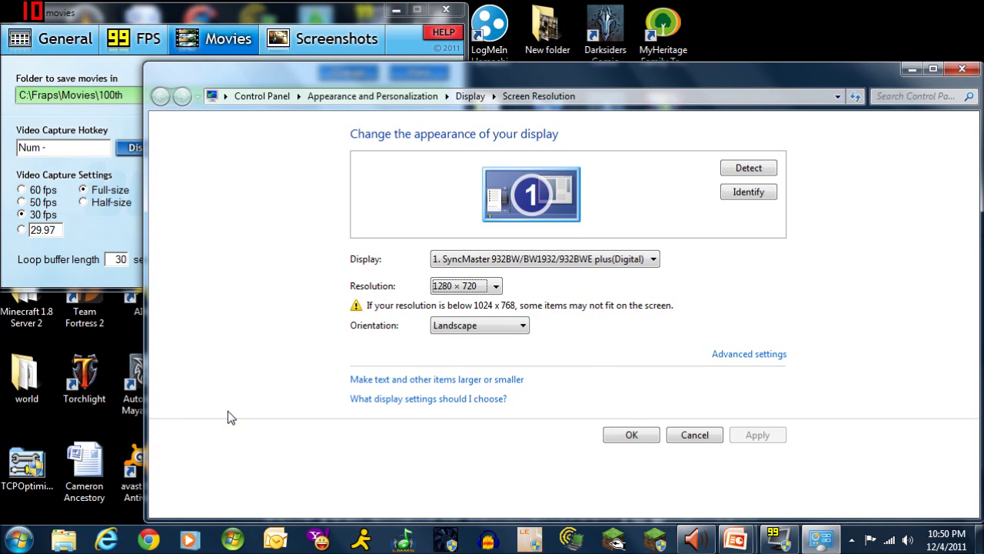
click(911, 70)
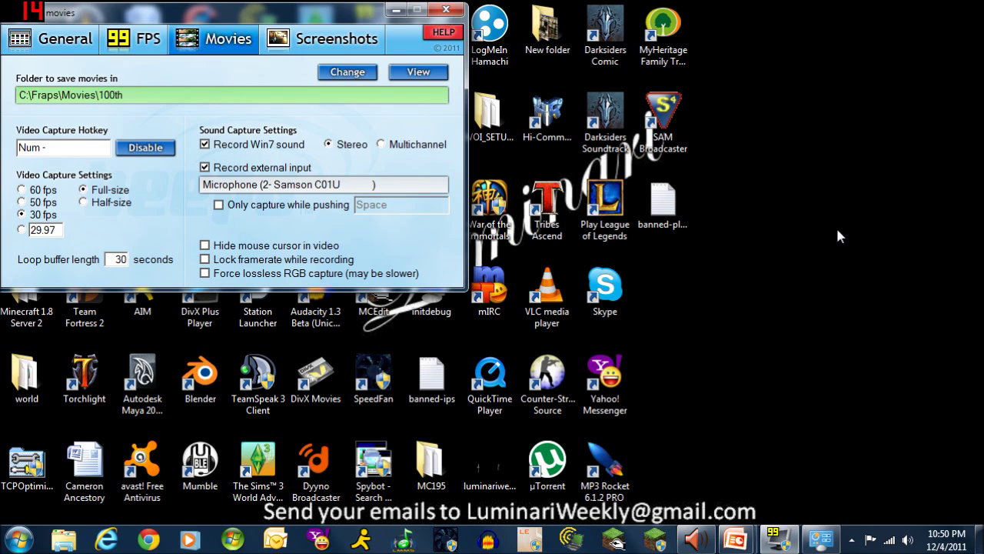
click(108, 539)
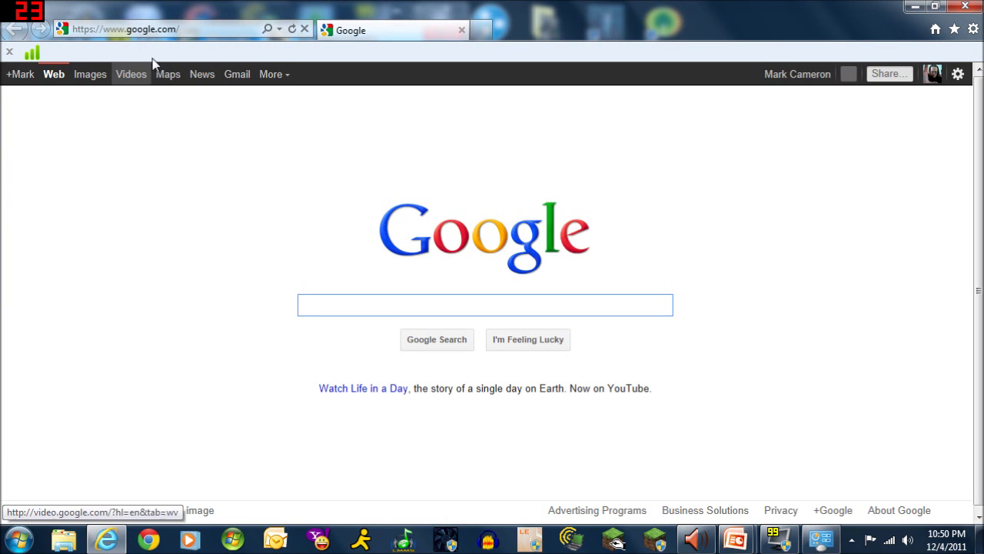
click(197, 26)
text(www.gamasutra)
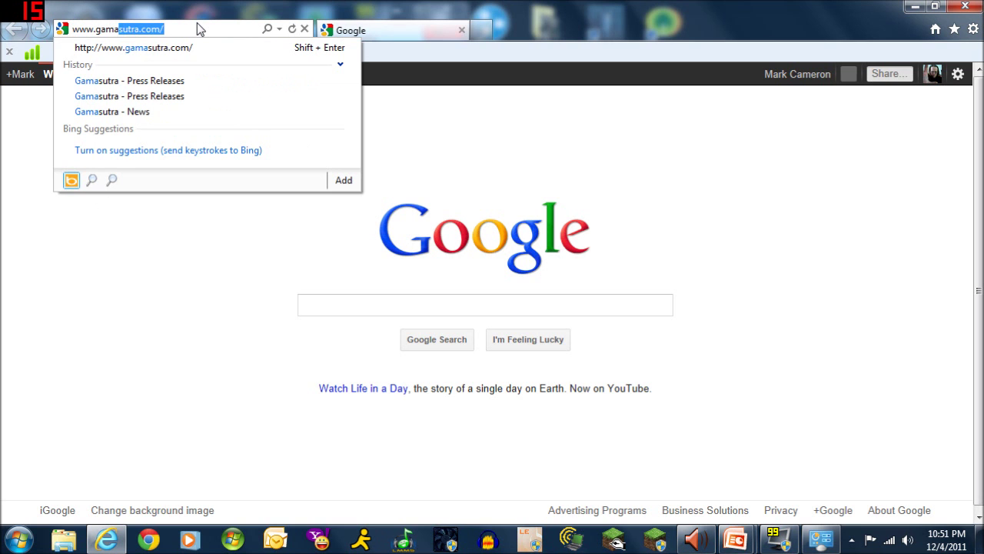
key(Return)
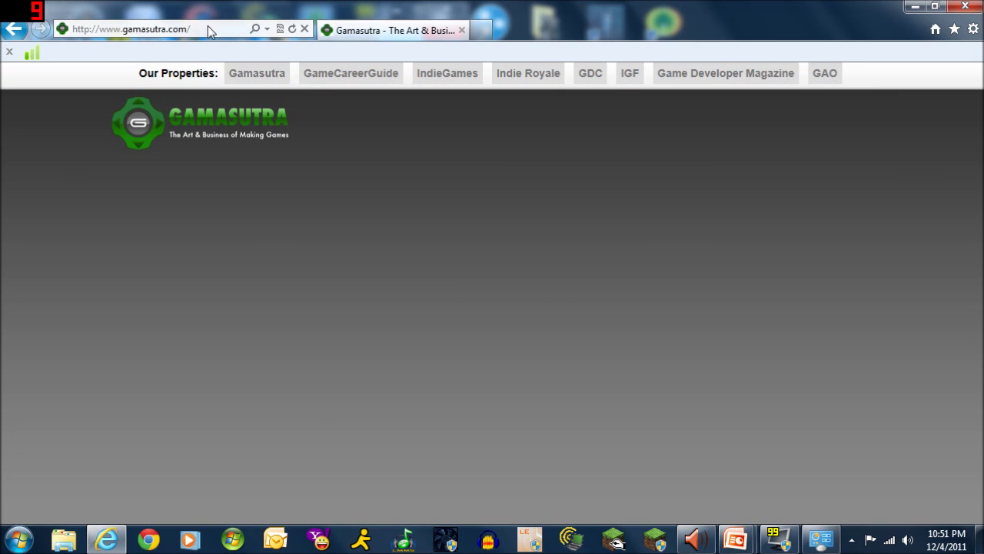
scroll(260, 252, down, 8)
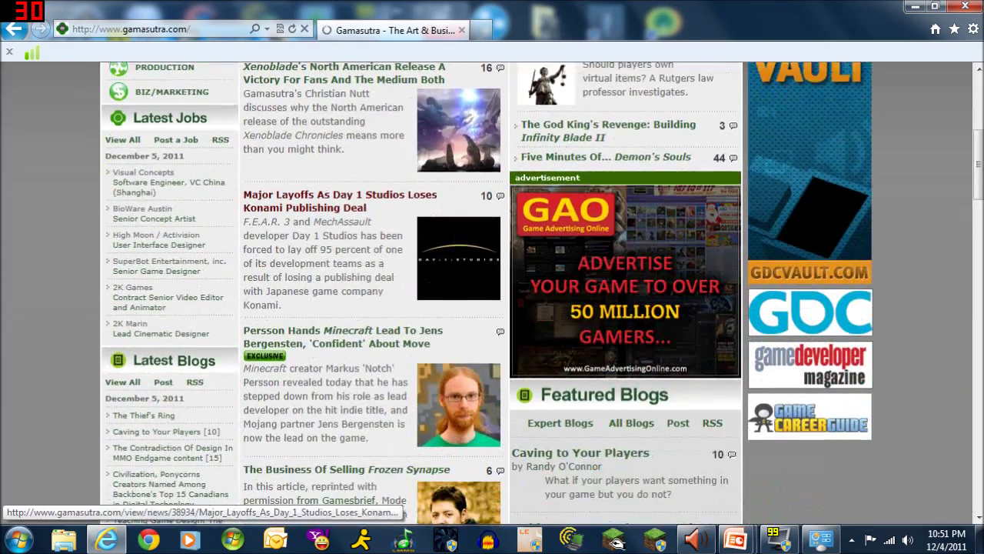
scroll(252, 257, down, 2)
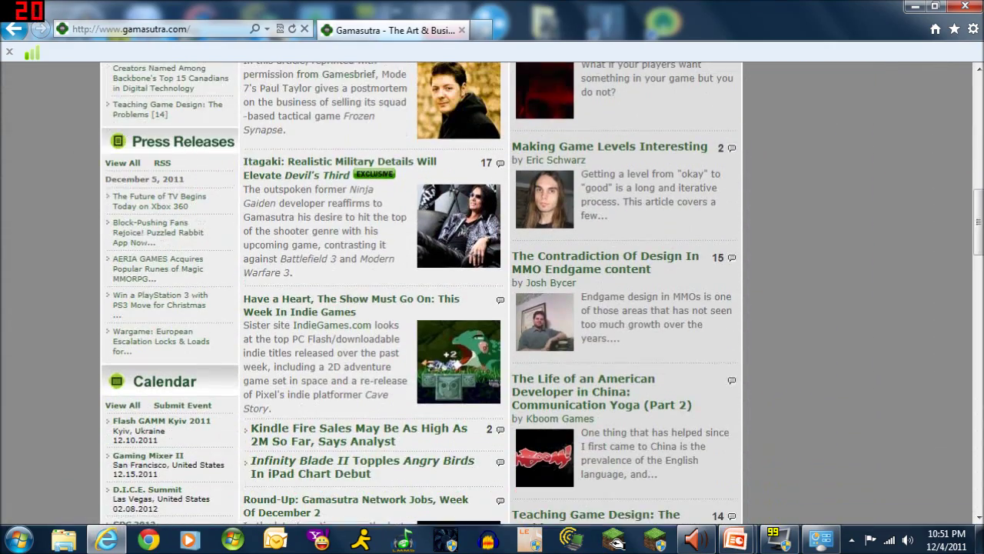
Open Gamasutra's Press Releases section and scroll through the first page of releases
click(194, 141)
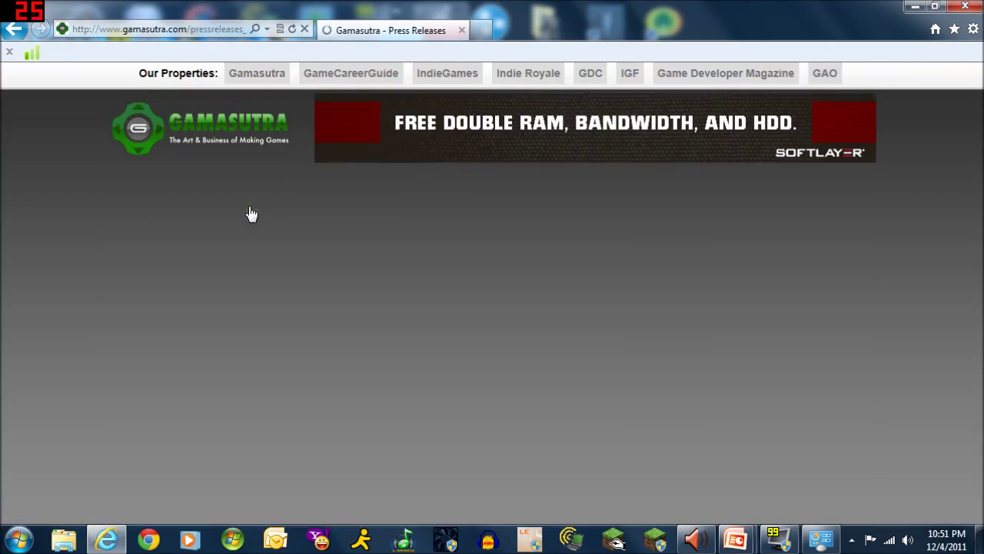
scroll(62, 280, down, 2)
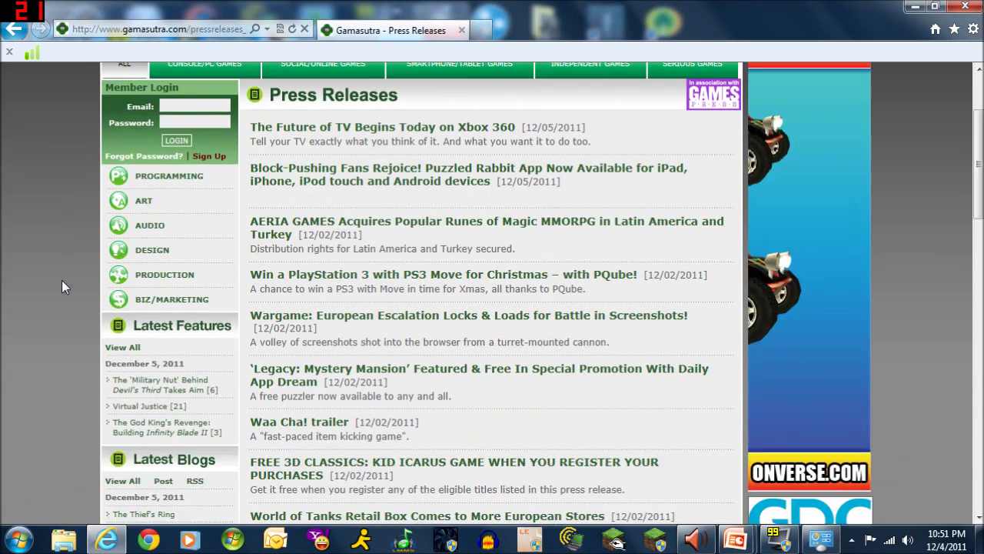
scroll(61, 280, up, 2)
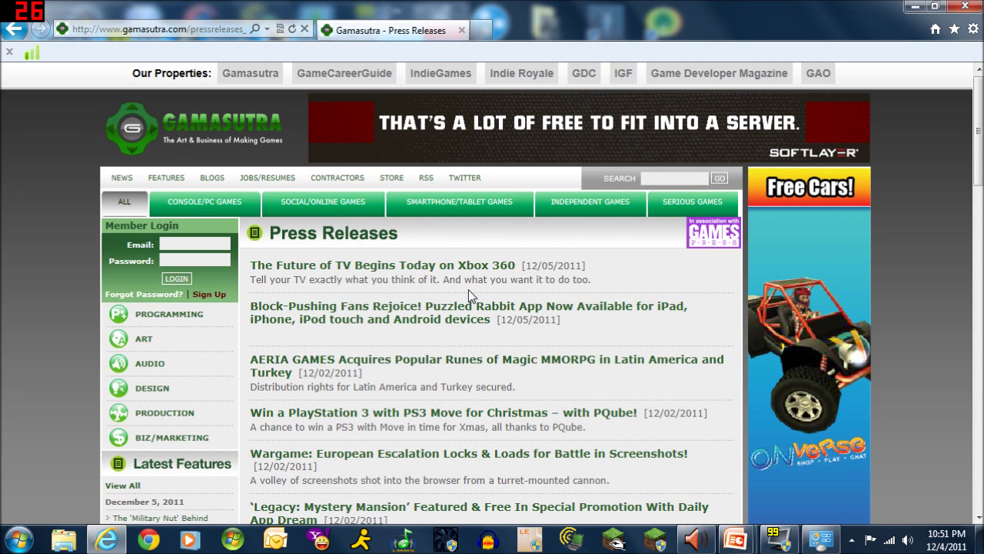
scroll(469, 292, down, 1)
scroll(470, 296, down, 3)
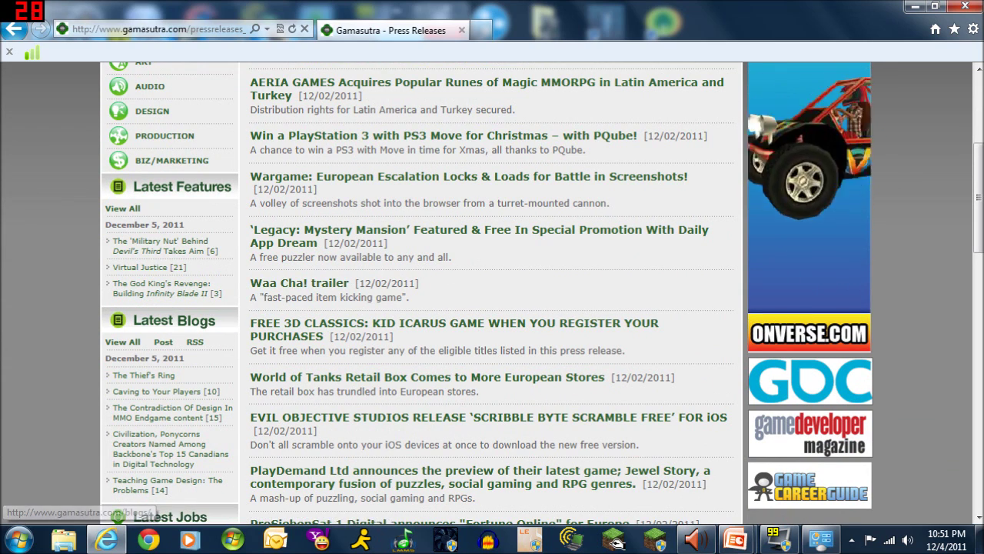
scroll(346, 357, down, 1)
scroll(345, 358, down, 3)
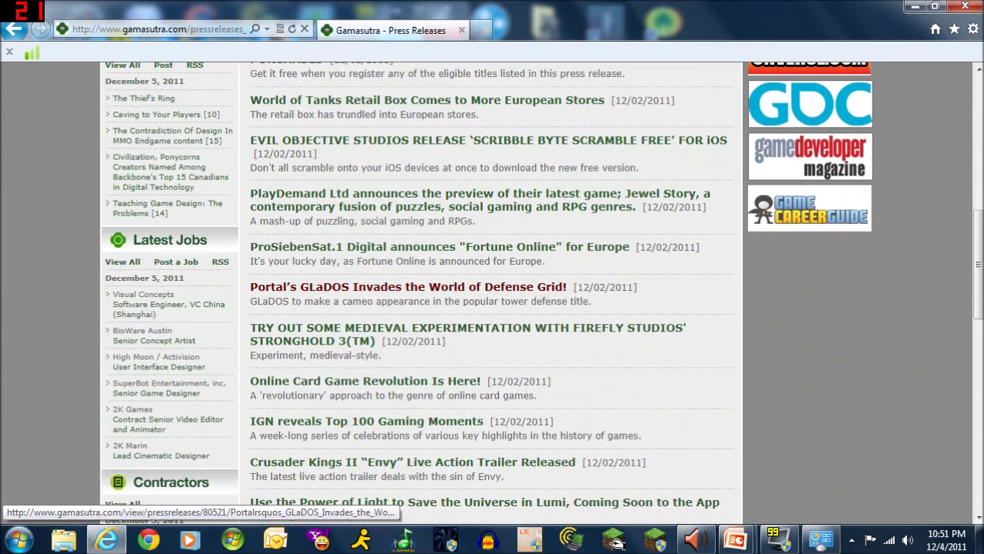
scroll(350, 344, down, 1)
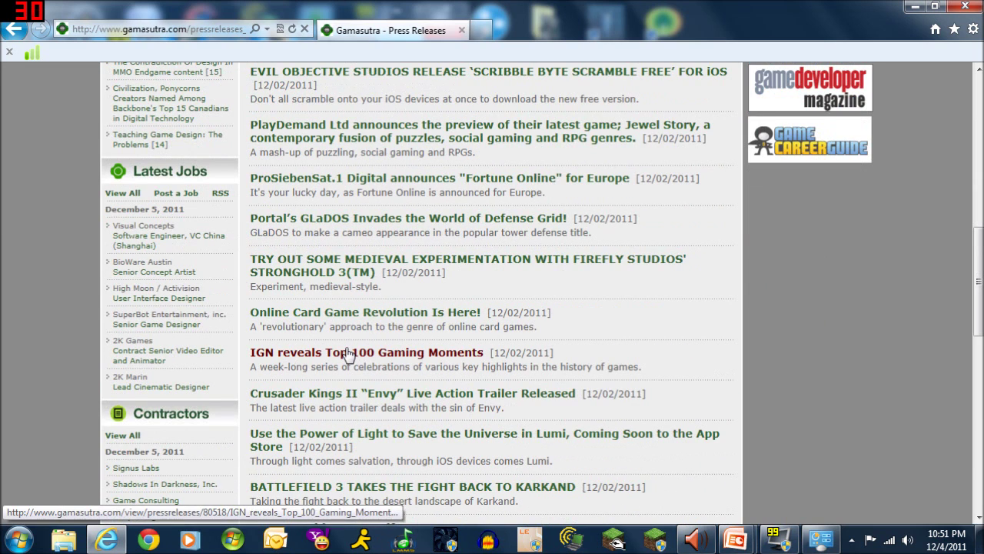
scroll(333, 342, down, 2)
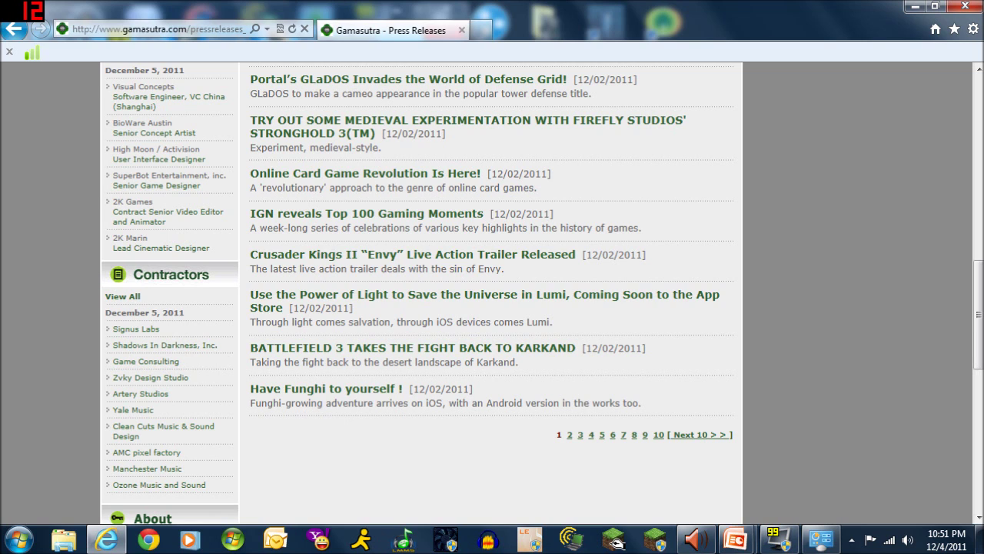
Browse the second page of press releases, then return to the first page
click(572, 427)
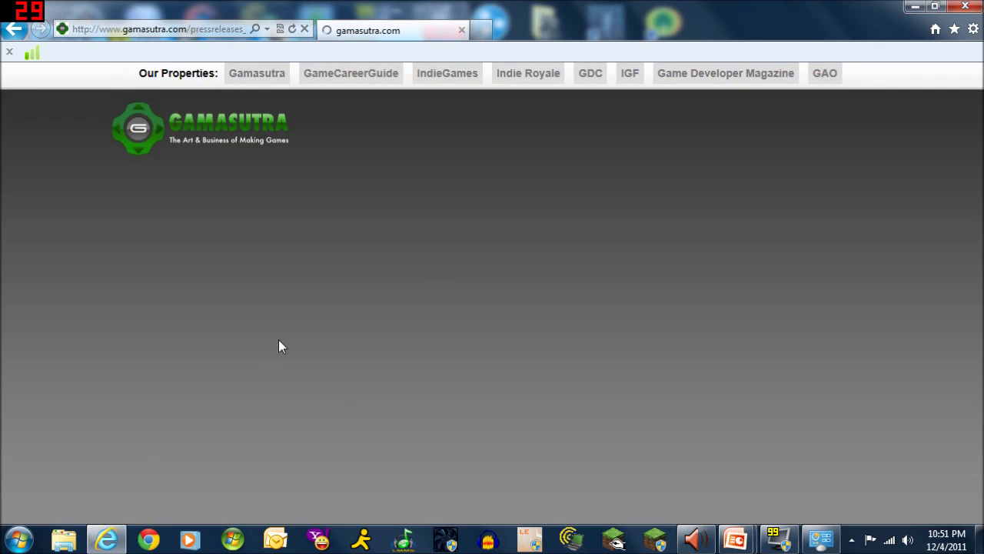
scroll(279, 343, down, 3)
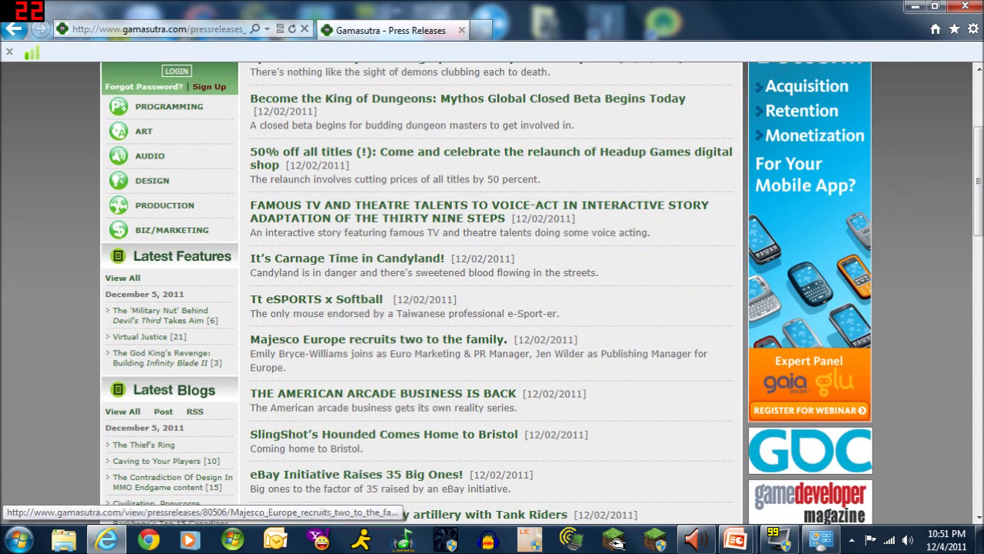
scroll(513, 364, up, 3)
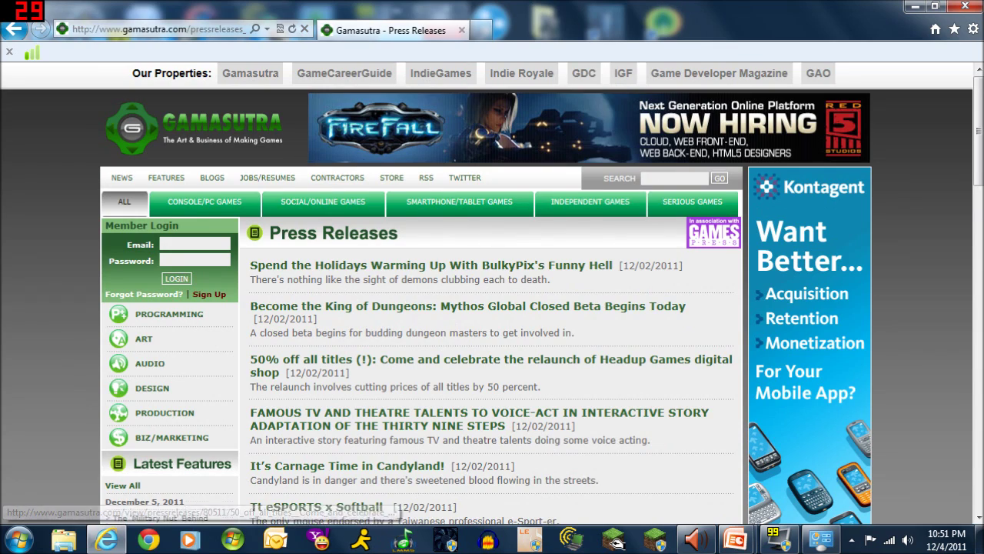
scroll(381, 382, down, 3)
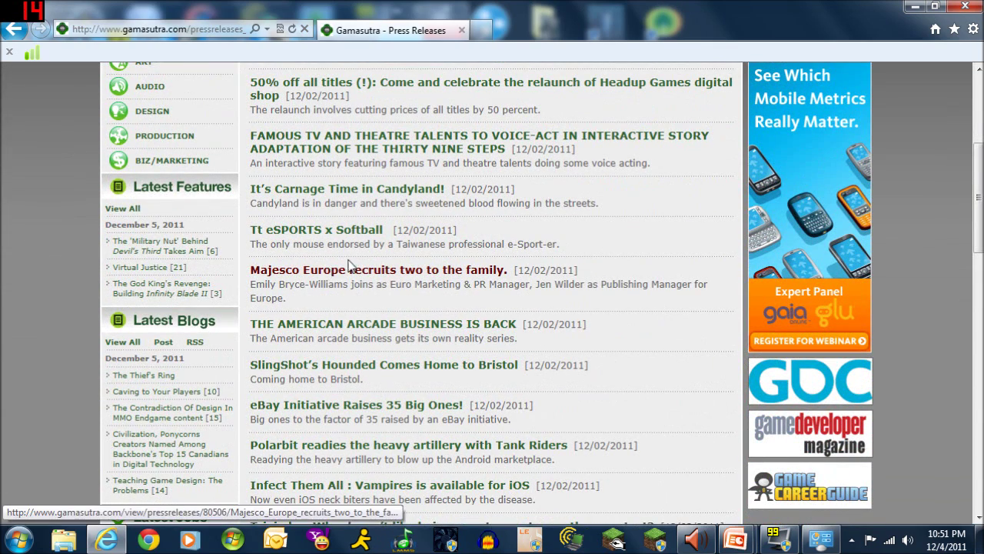
scroll(177, 154, up, 1)
click(17, 32)
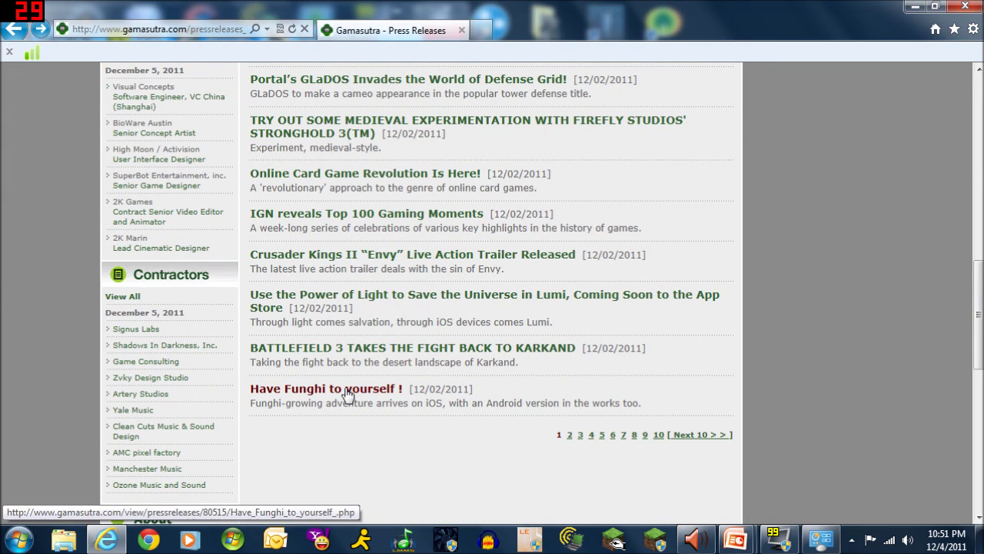
Read the 'Have Funghi to yourself !' Mushroom Garden Seasons release, then return to the list
click(350, 390)
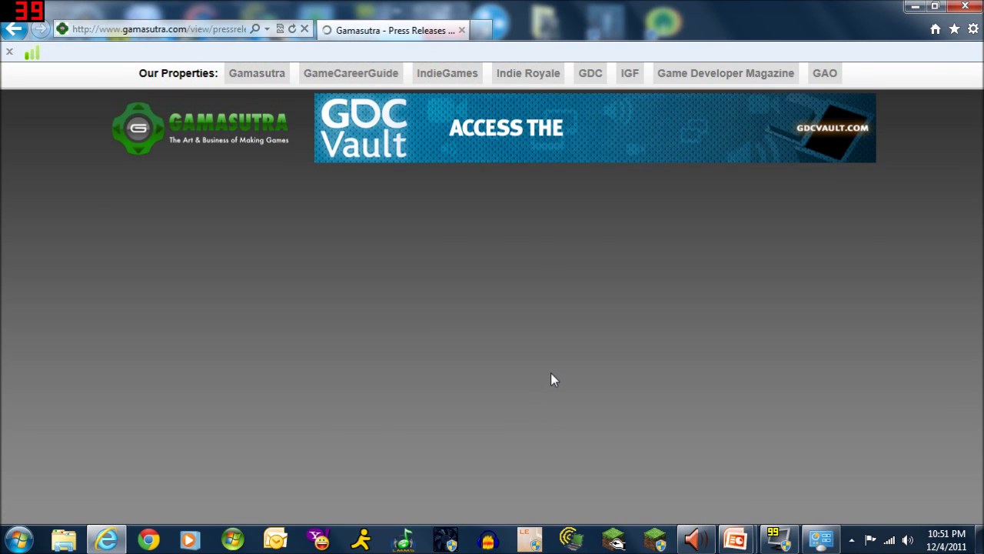
scroll(508, 380, down, 3)
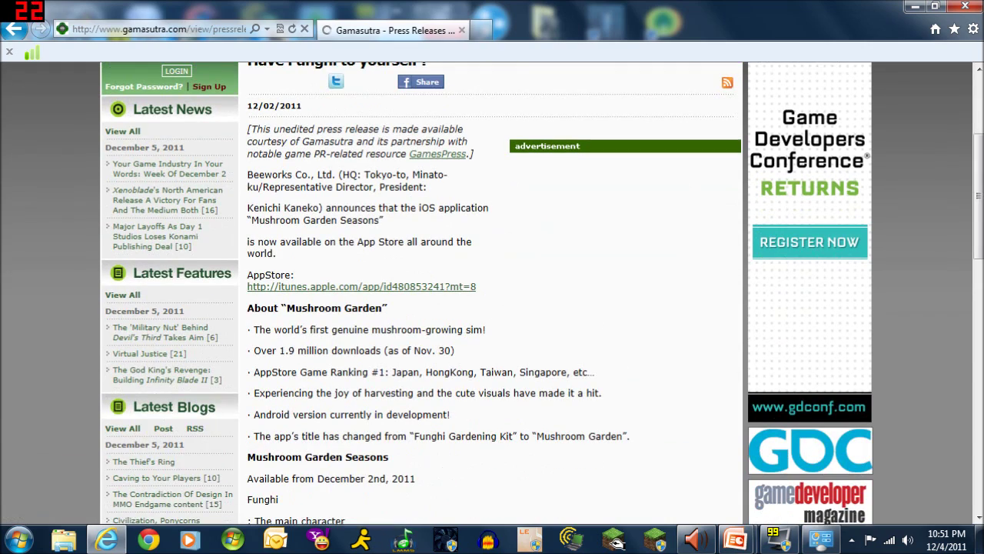
scroll(449, 435, down, 3)
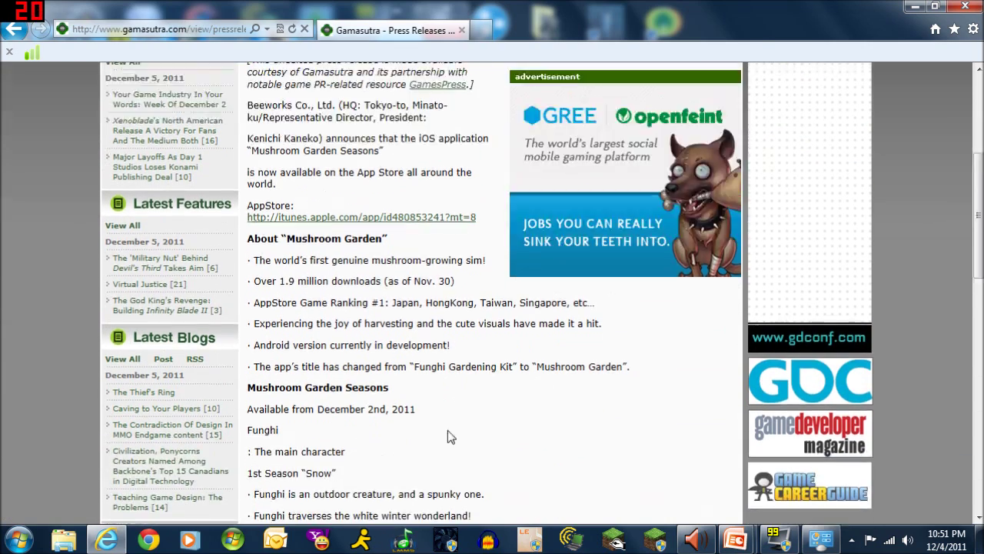
scroll(446, 433, up, 6)
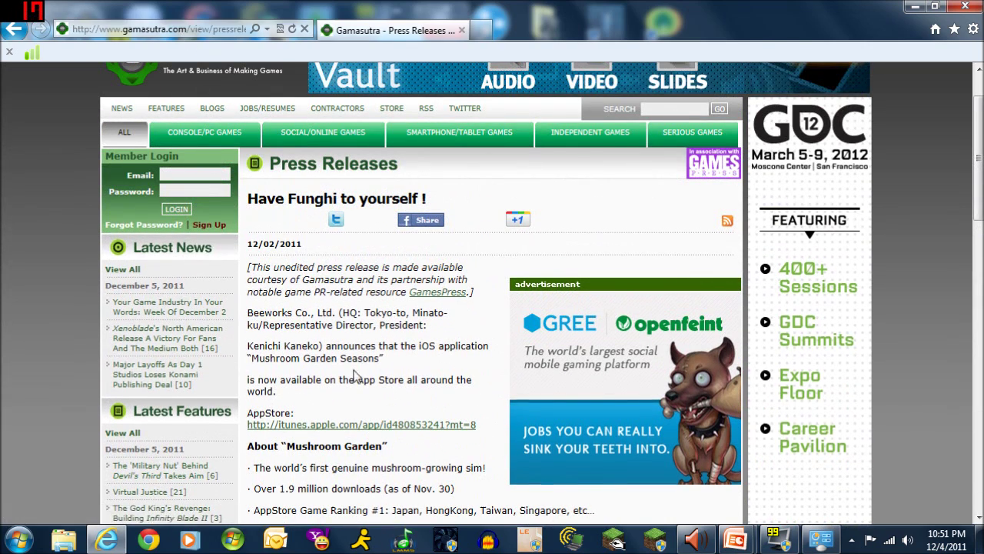
scroll(351, 380, down, 9)
scroll(358, 374, down, 8)
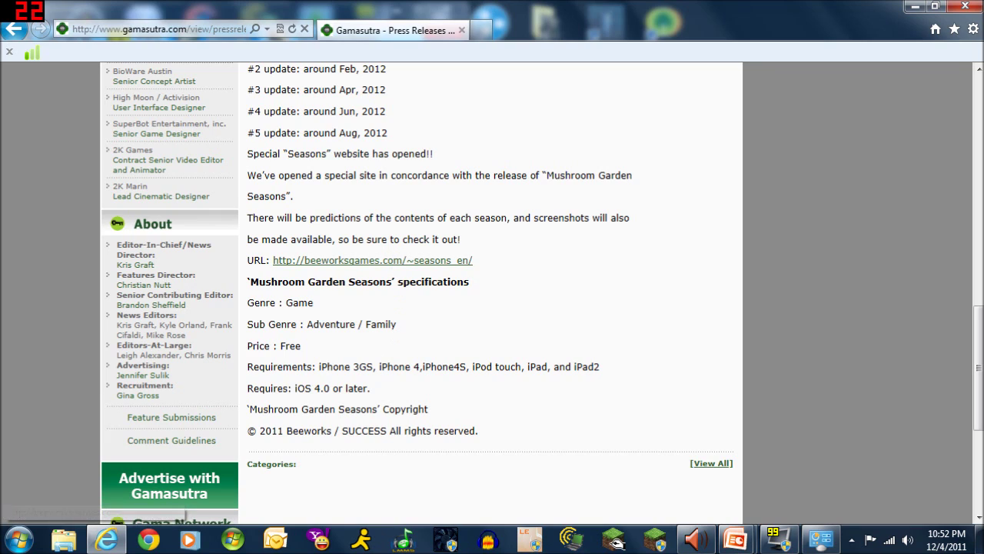
scroll(376, 352, up, 10)
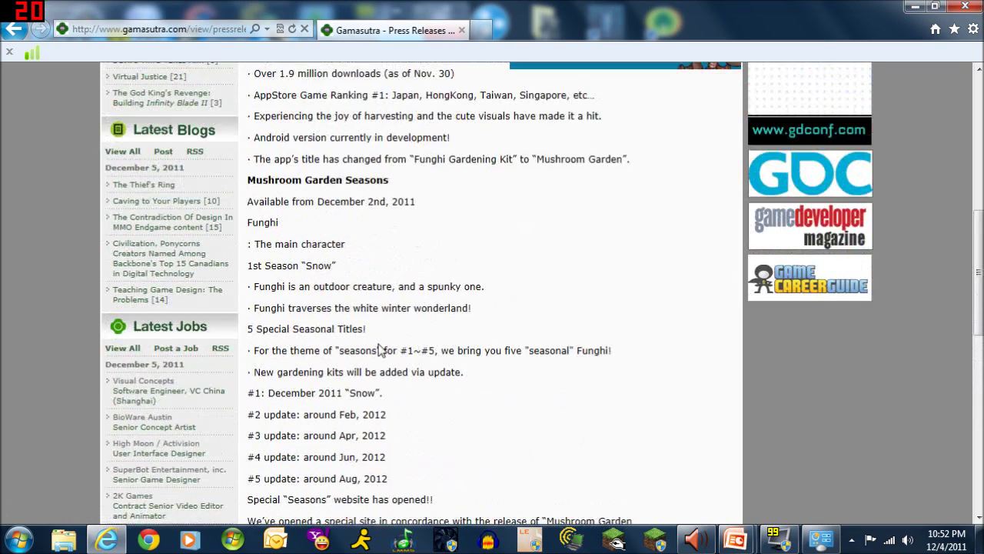
scroll(346, 332, up, 3)
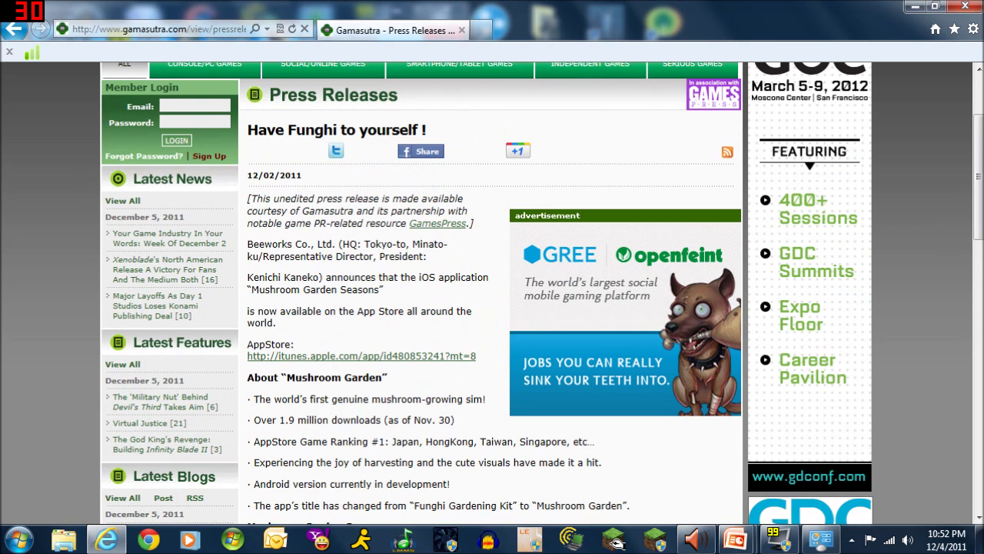
click(13, 36)
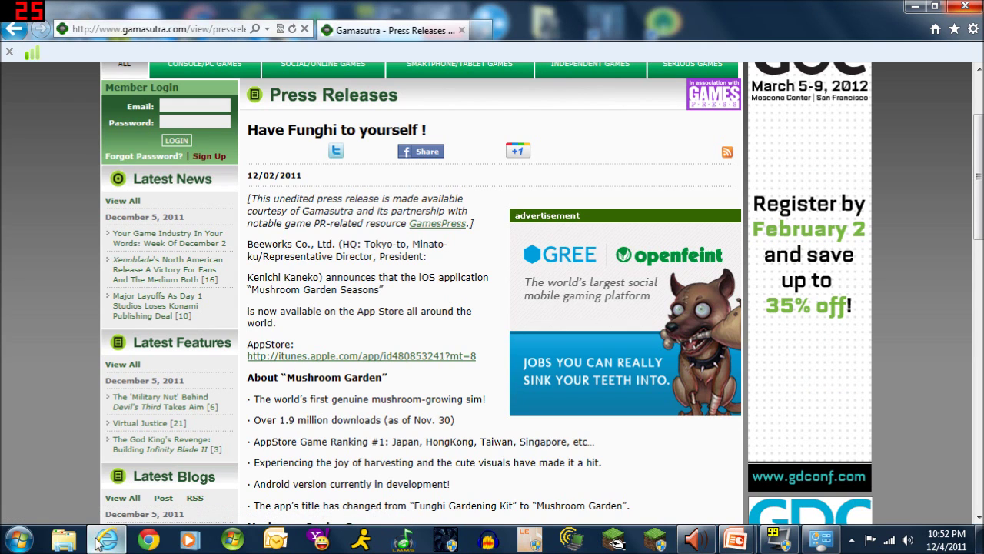
click(19, 541)
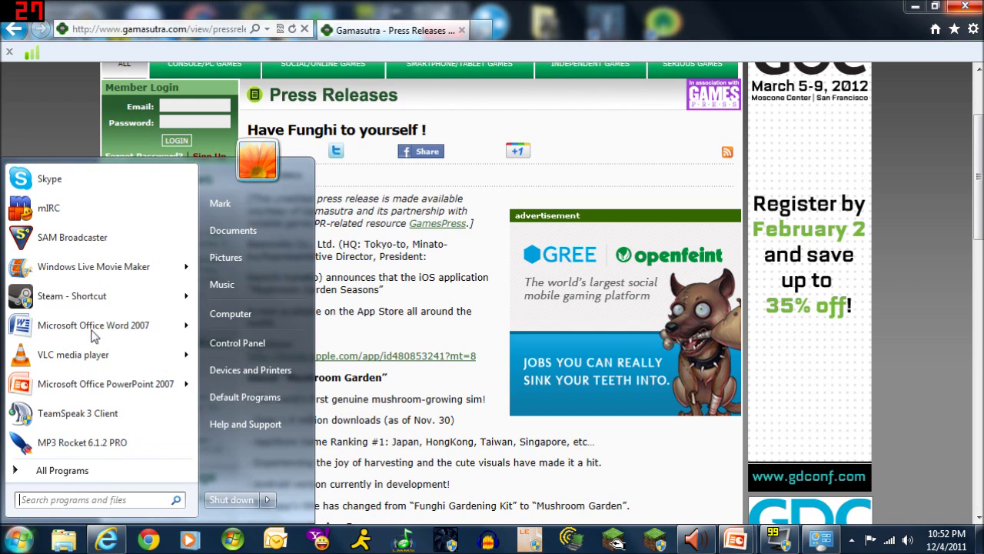
click(69, 470)
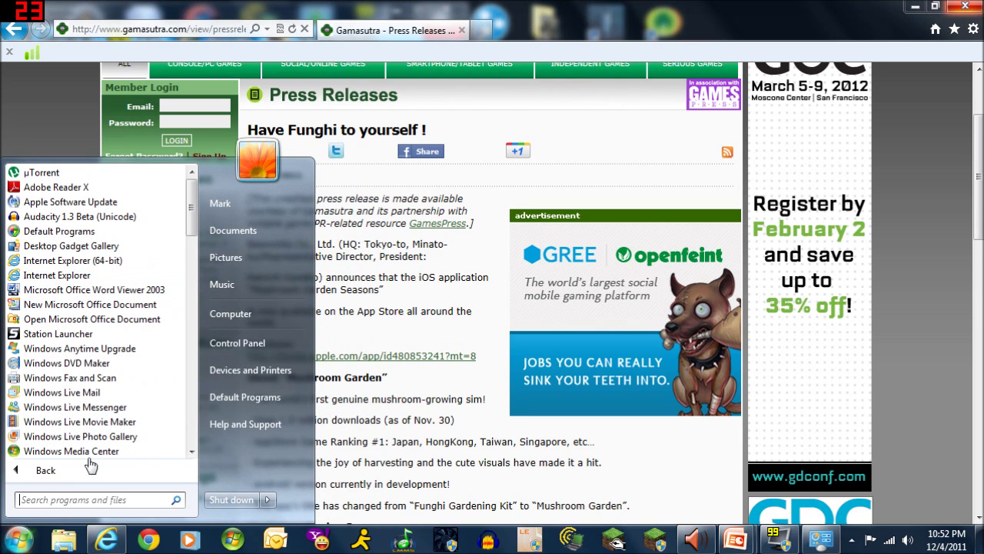
scroll(91, 453, down, 3)
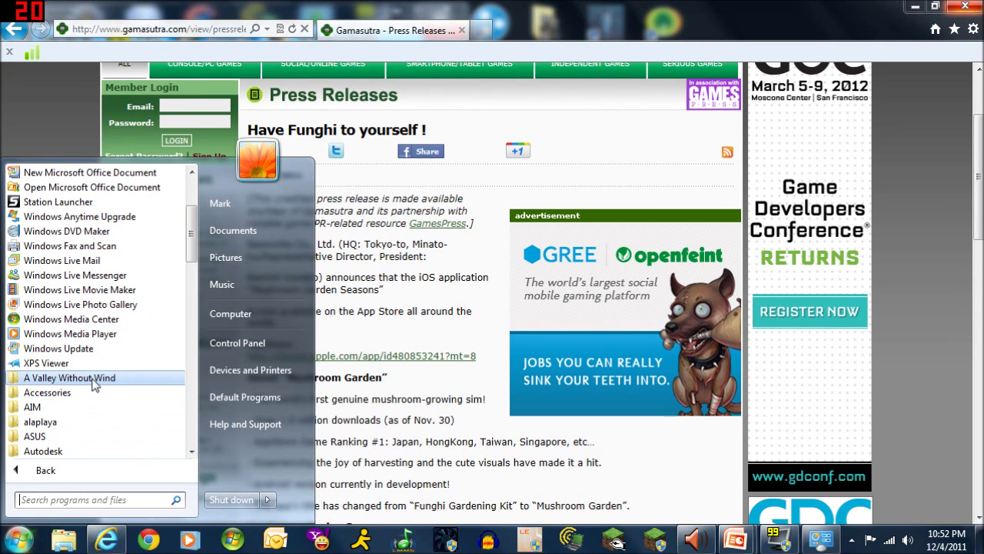
click(92, 392)
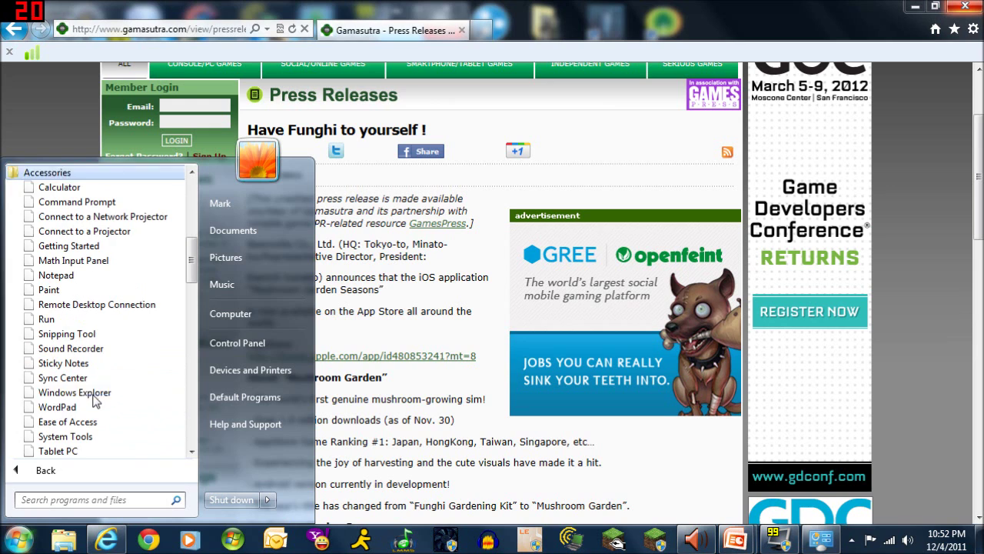
scroll(112, 372, down, 1)
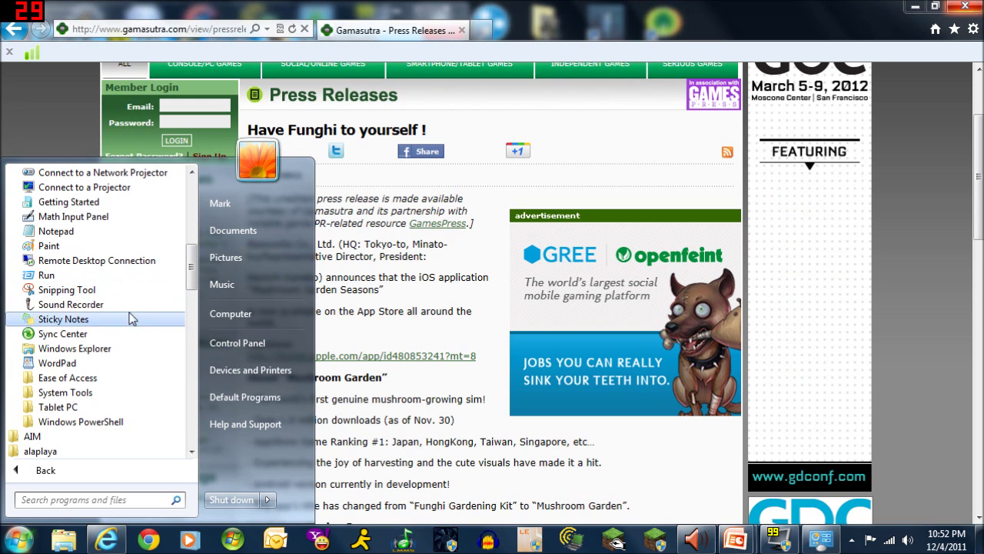
scroll(116, 280, up, 2)
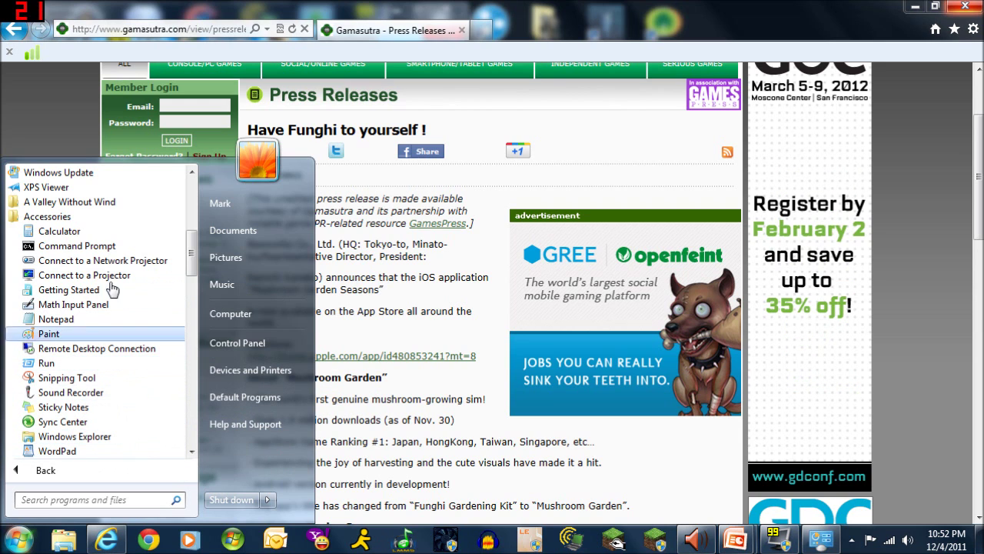
click(103, 476)
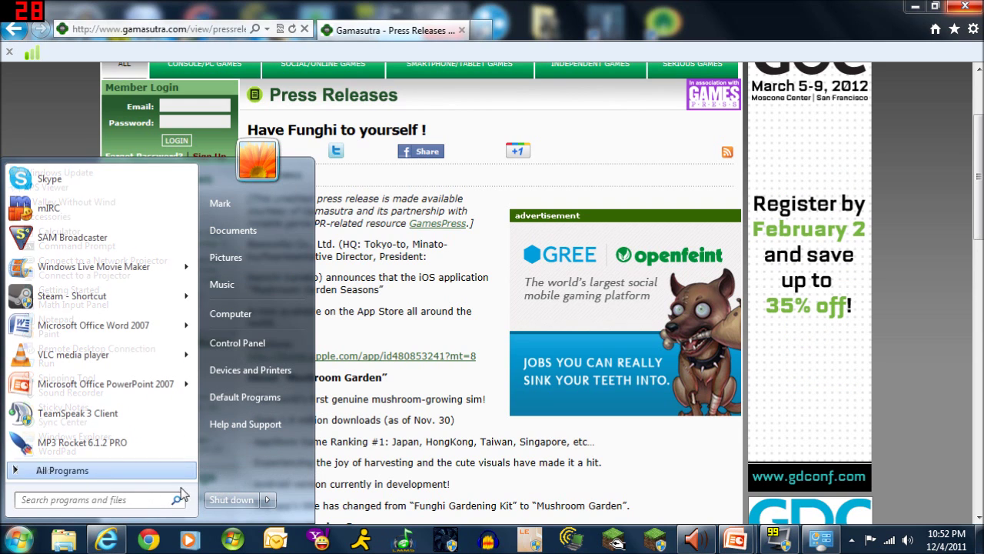
click(35, 100)
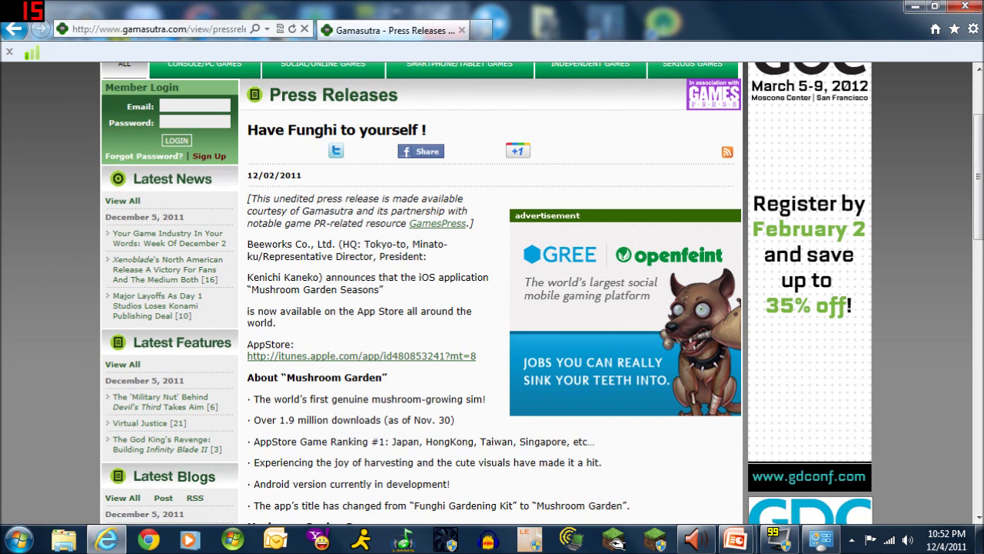
Scroll through the Funghi press release once more and close Internet Explorer
scroll(62, 433, down, 3)
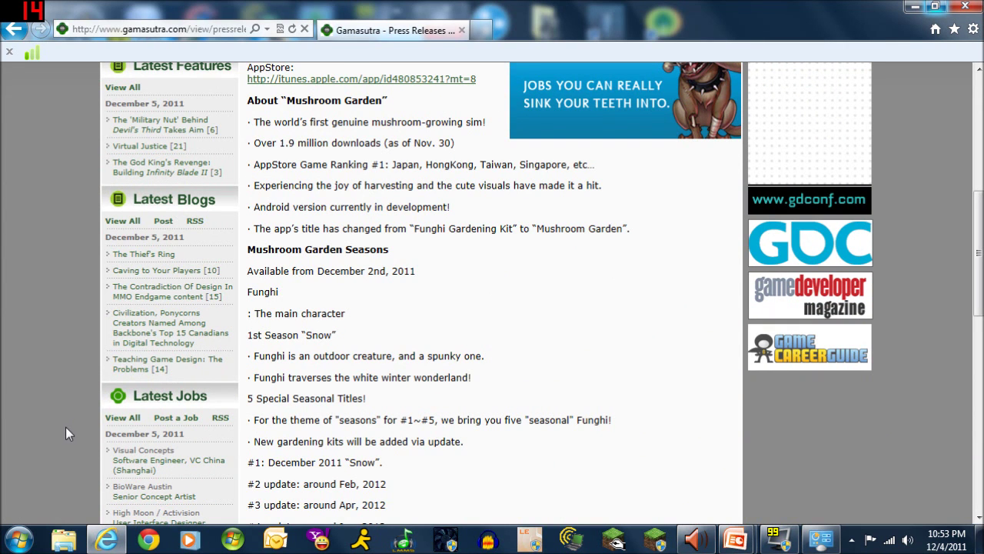
scroll(66, 426, up, 5)
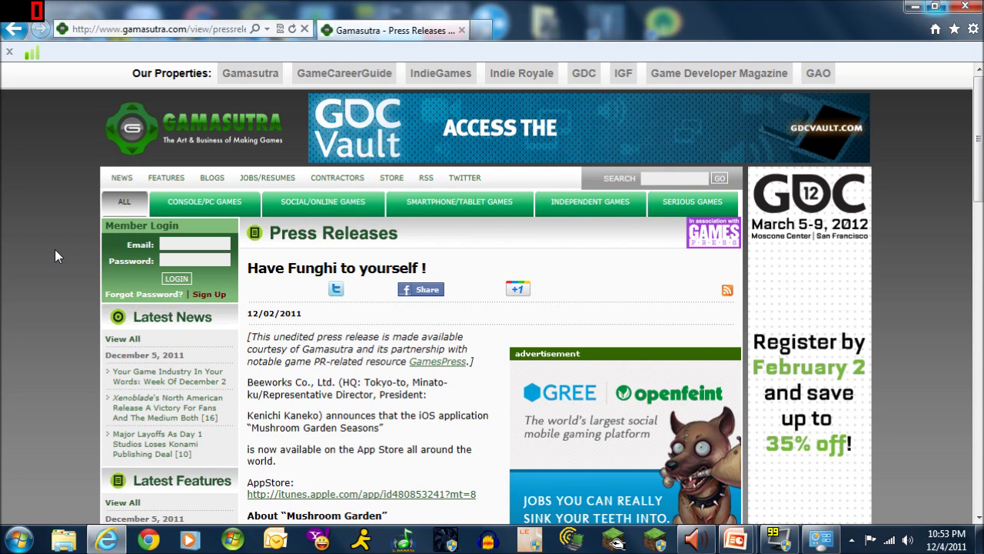
click(966, 8)
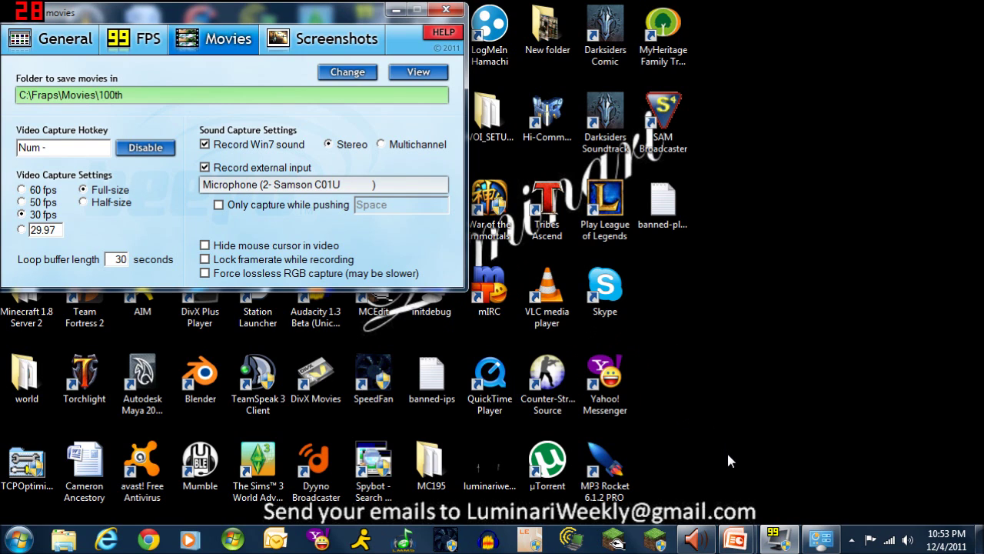
Show the taskbar previews of the Presentation1 and Lumi Splash 2 PowerPoint windows
mouse_move(742, 541)
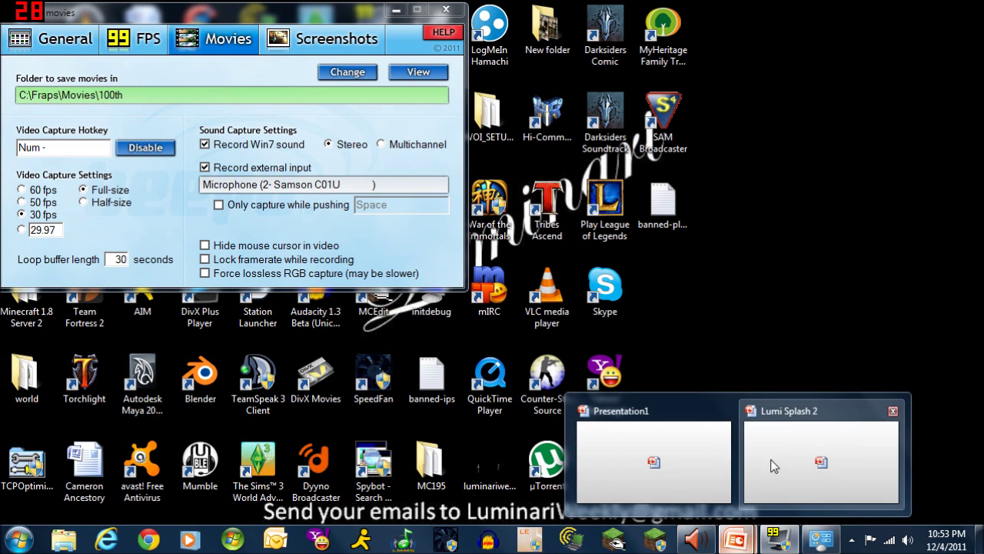
Switch to Presentation1 and select the Obscenely Obscure logo picture on its title slide
click(676, 481)
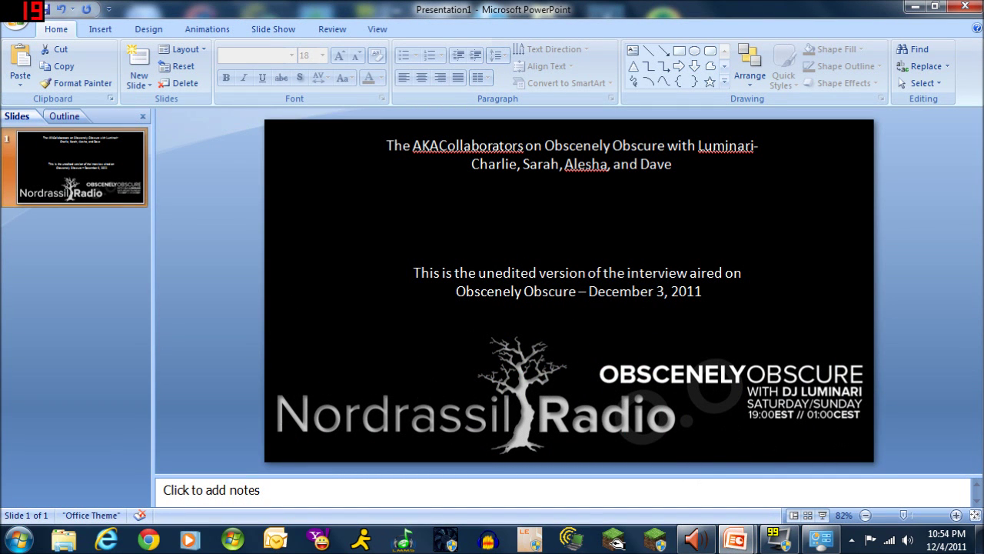
click(727, 375)
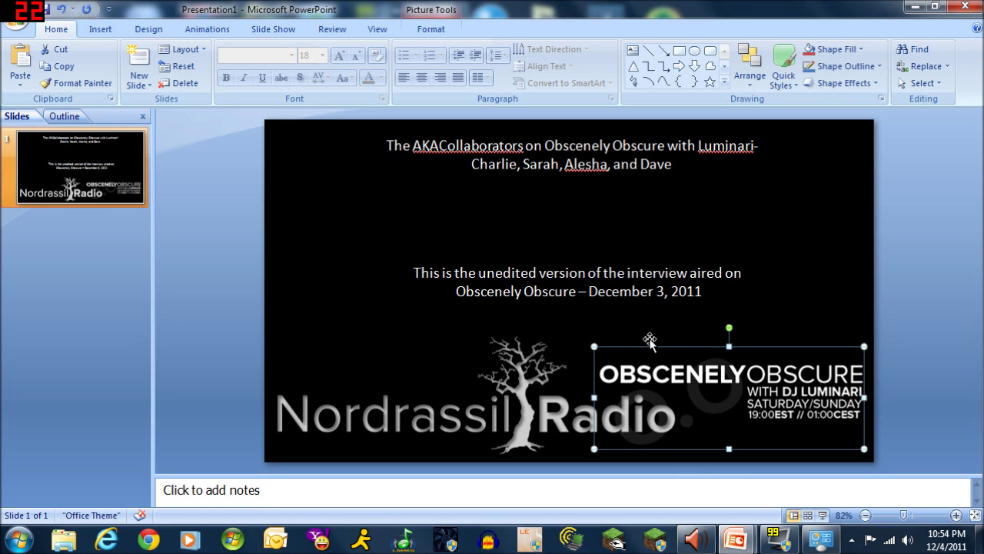
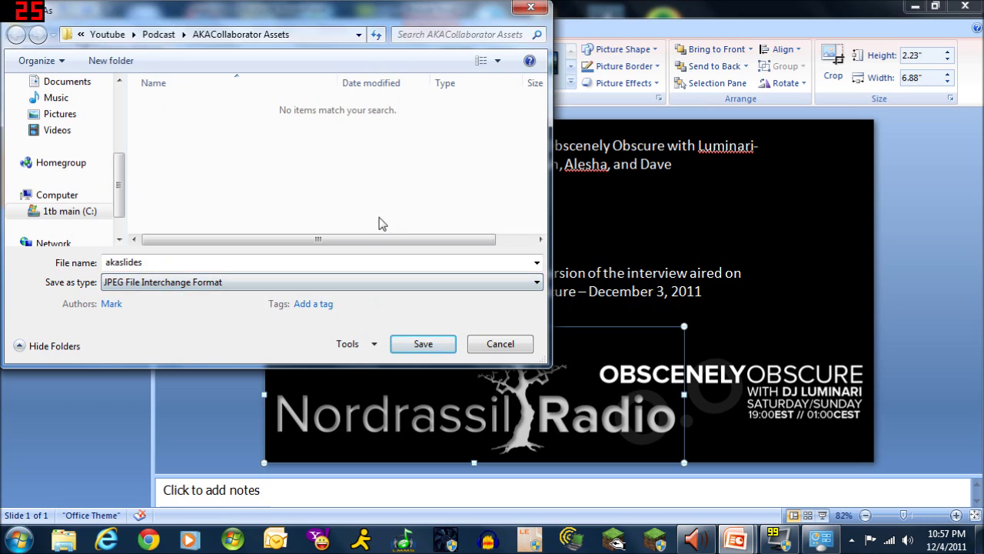
Export every slide as the JPEG 'akaslides pic' into the AKACollaborator Assets folder
key(shift+Tab)
click(145, 262)
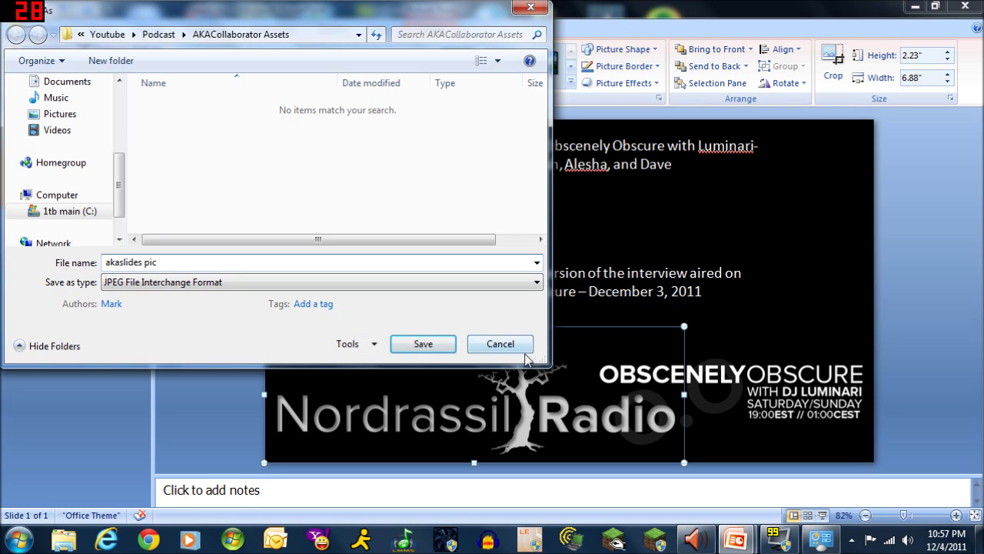
click(431, 344)
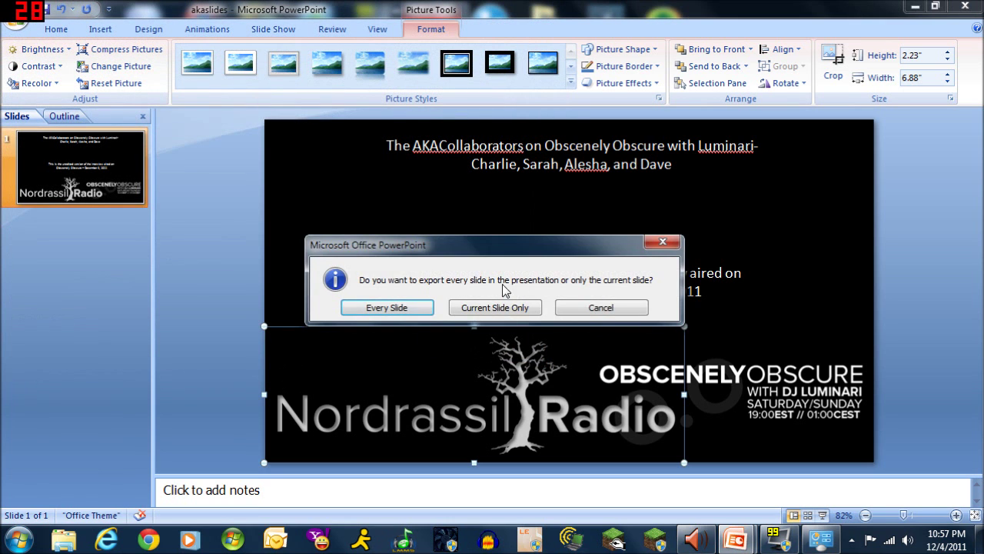
click(404, 308)
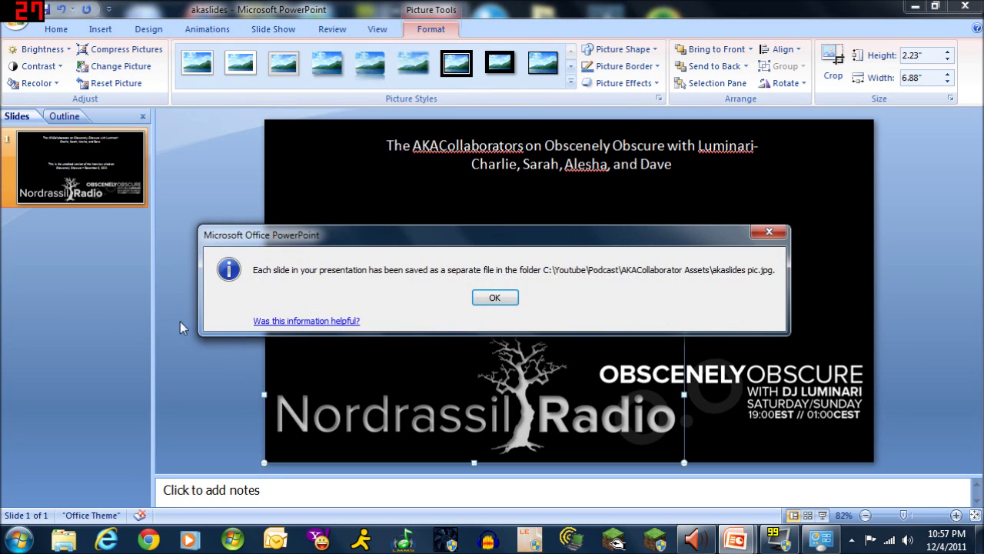
click(496, 298)
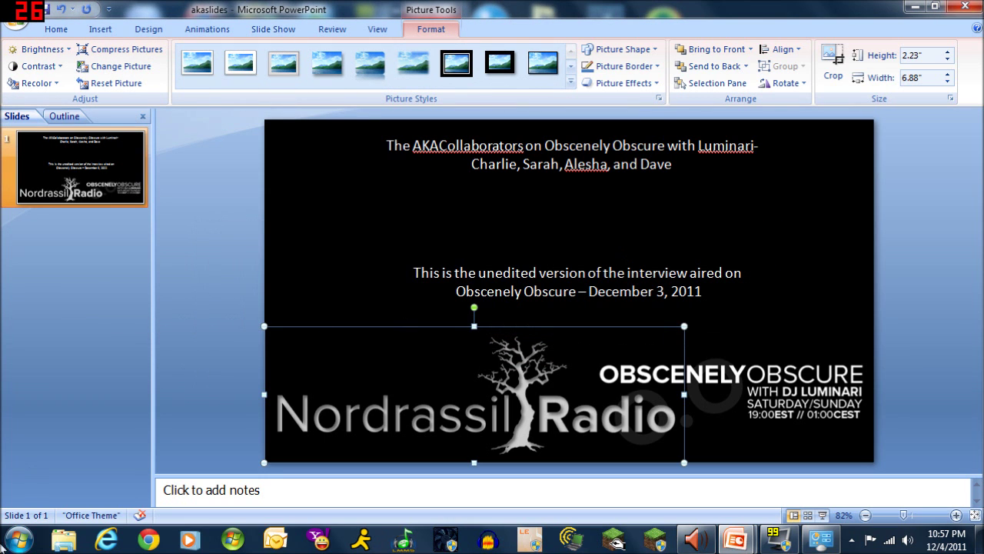
click(58, 544)
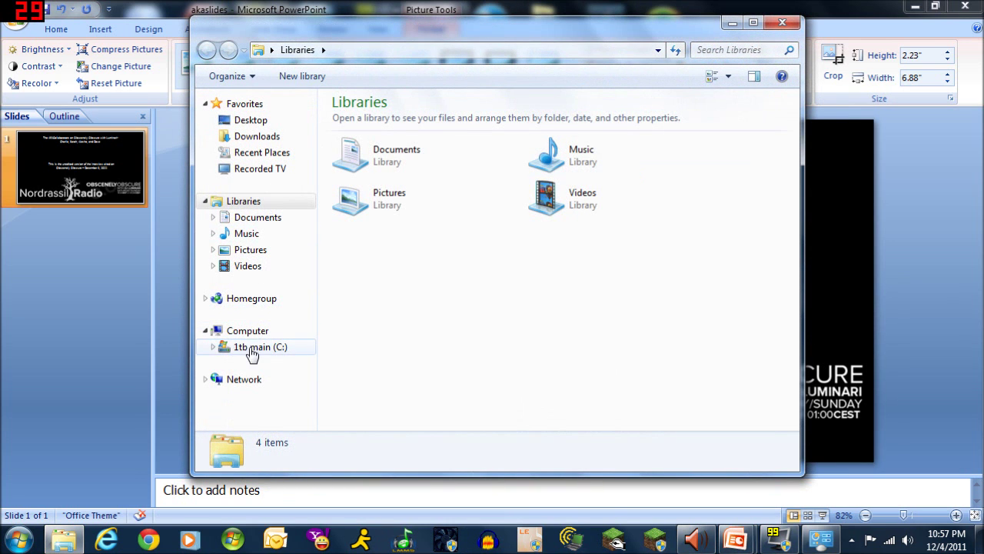
Browse to C:\Youtube\Podcast\AKACollaborator Assets in Windows Explorer
click(257, 346)
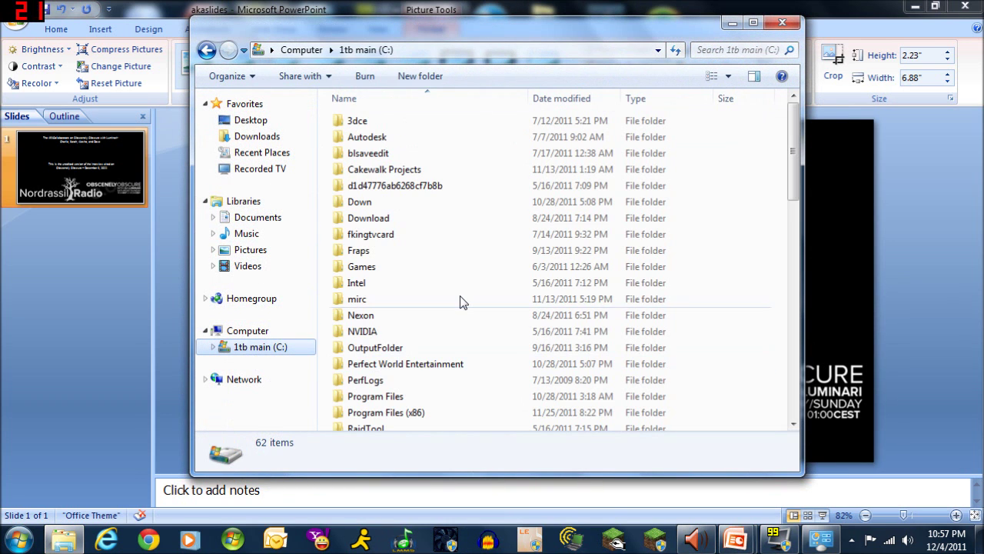
click(460, 300)
scroll(461, 301, down, 5)
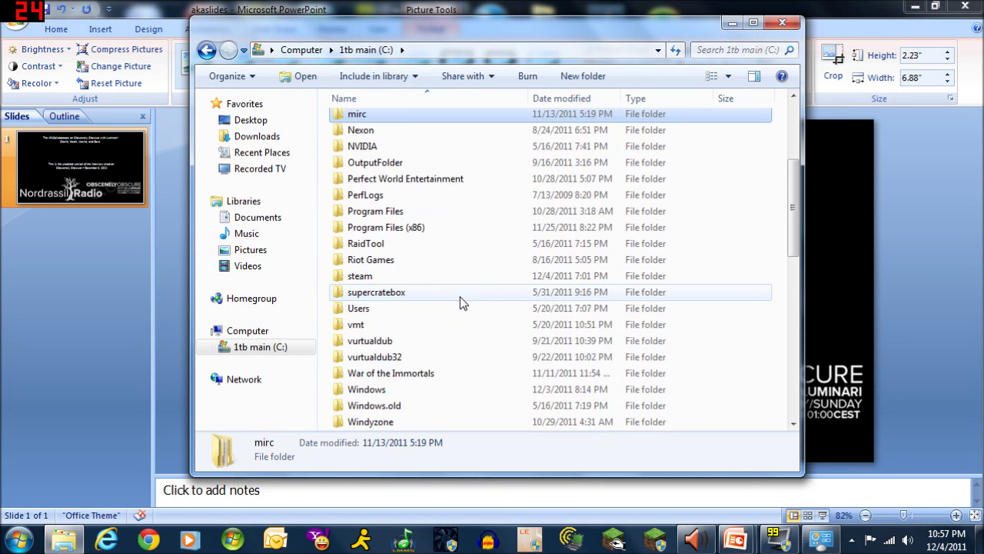
double_click(388, 389)
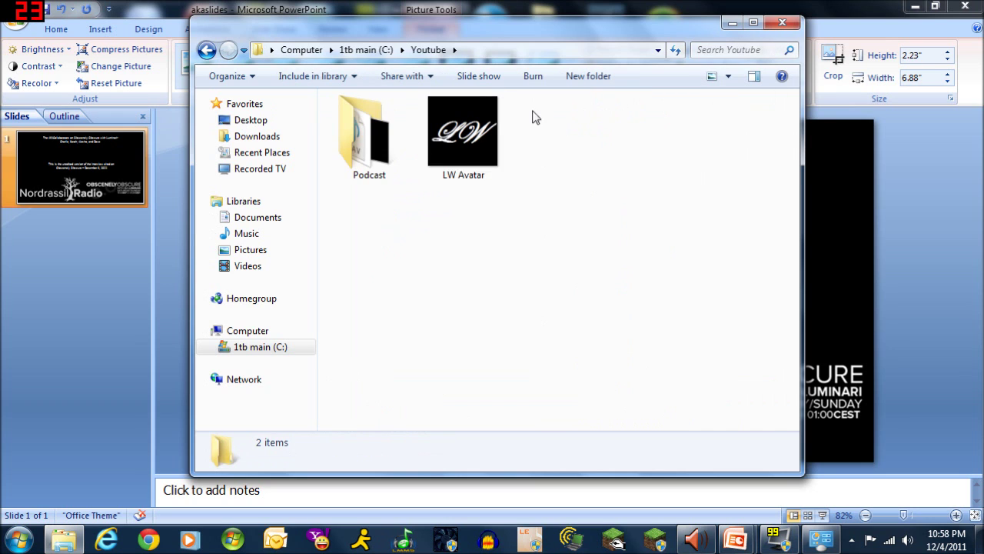
double_click(379, 136)
click(409, 123)
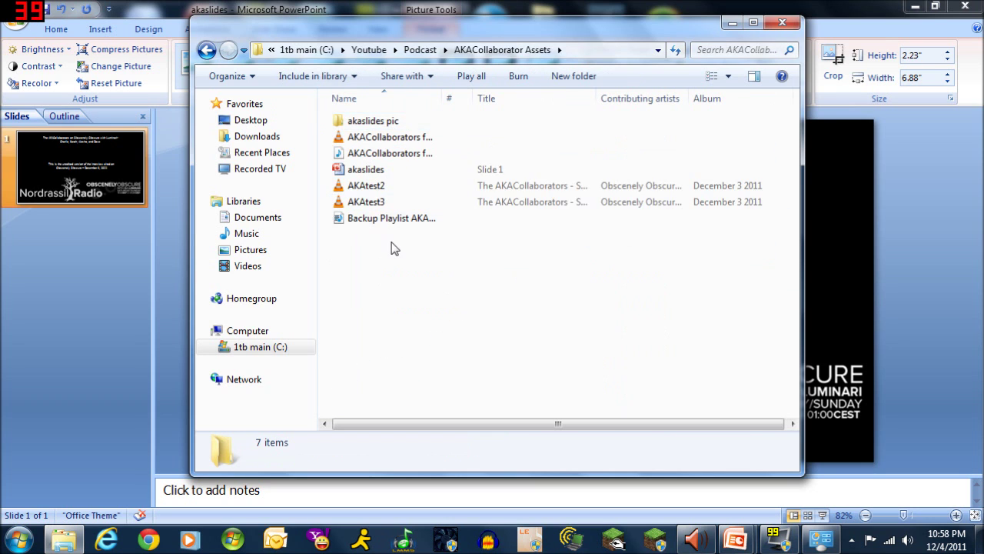
click(377, 172)
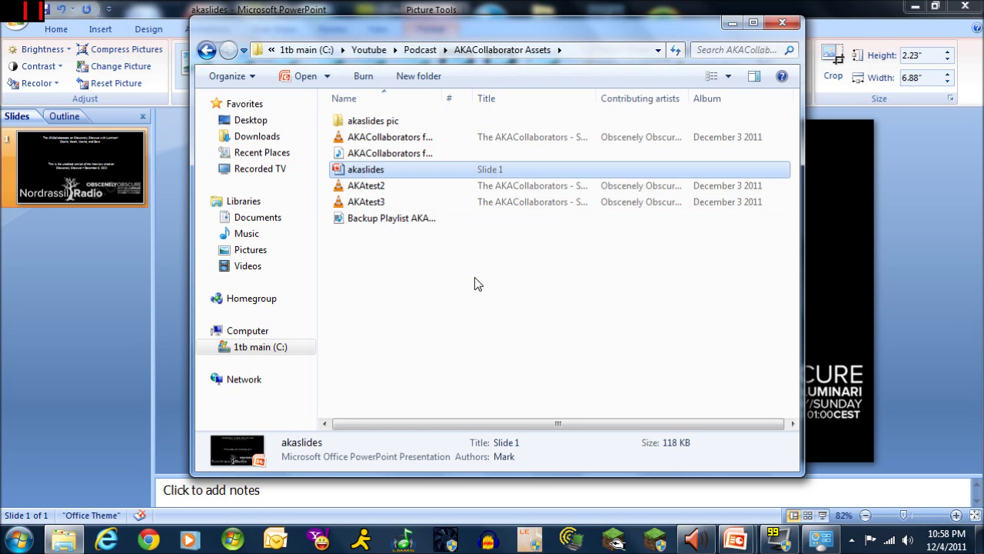
Open the akaslides pic folder and preview the exported Slide1 image full-size
double_click(382, 121)
click(372, 124)
double_click(372, 125)
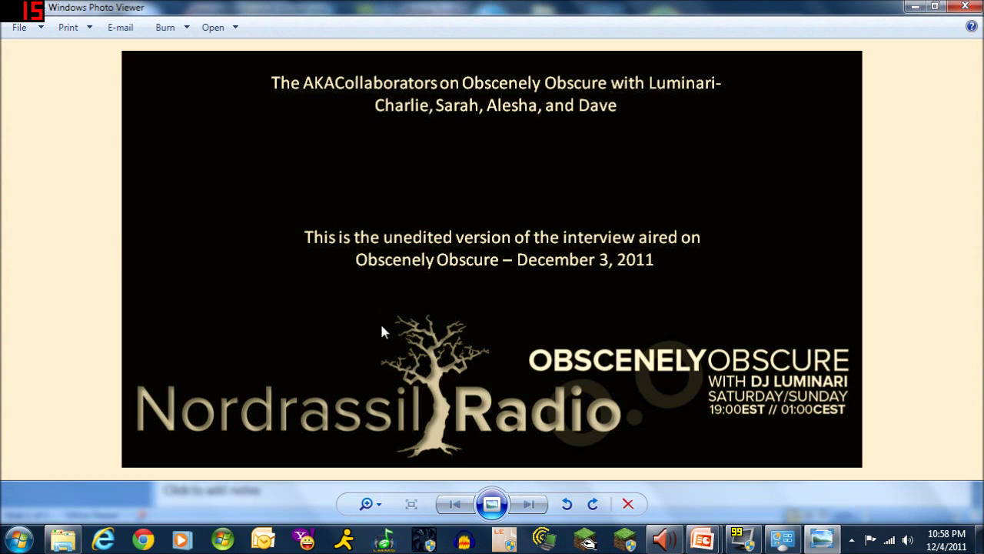
click(966, 7)
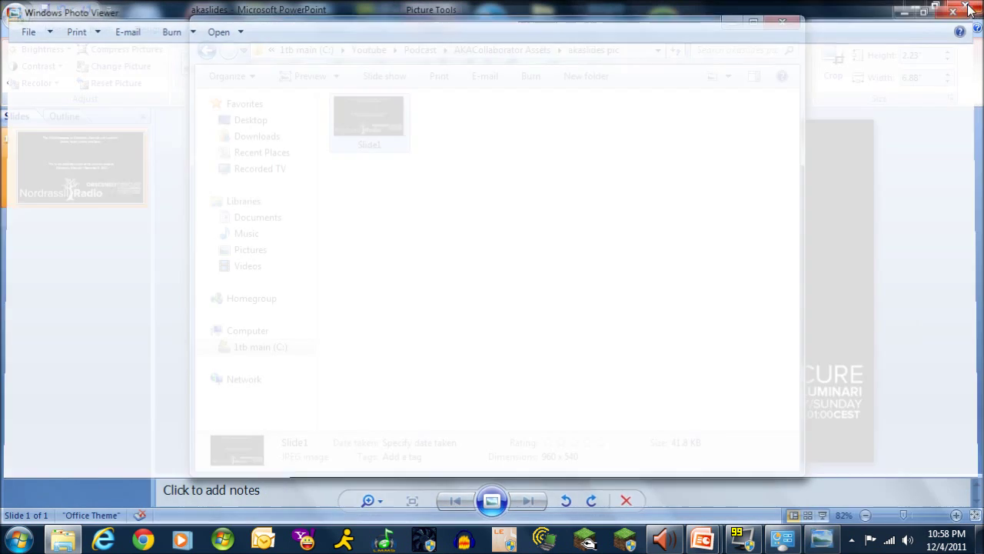
Close the Explorer window and the akaslides and Lumi Splash 2 PowerPoint windows
click(793, 29)
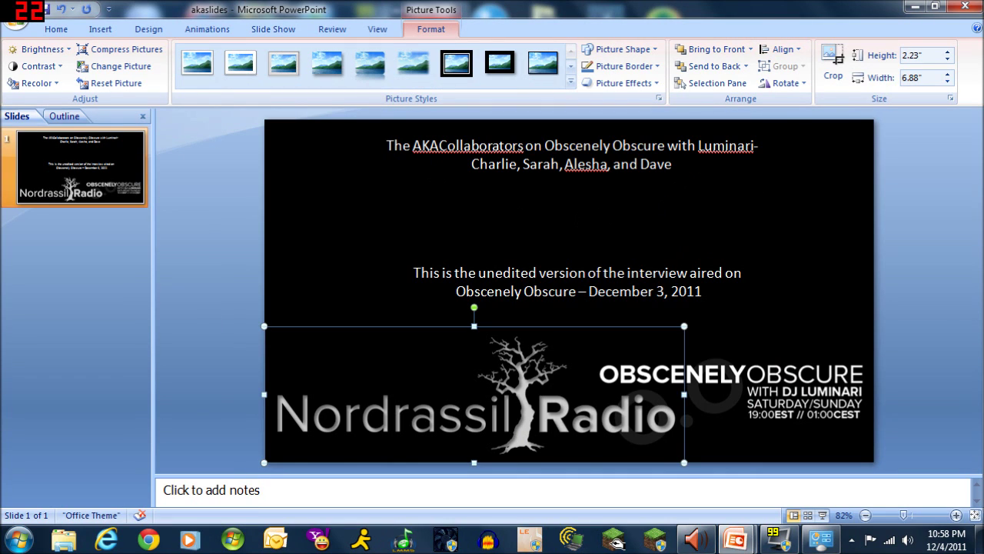
click(970, 9)
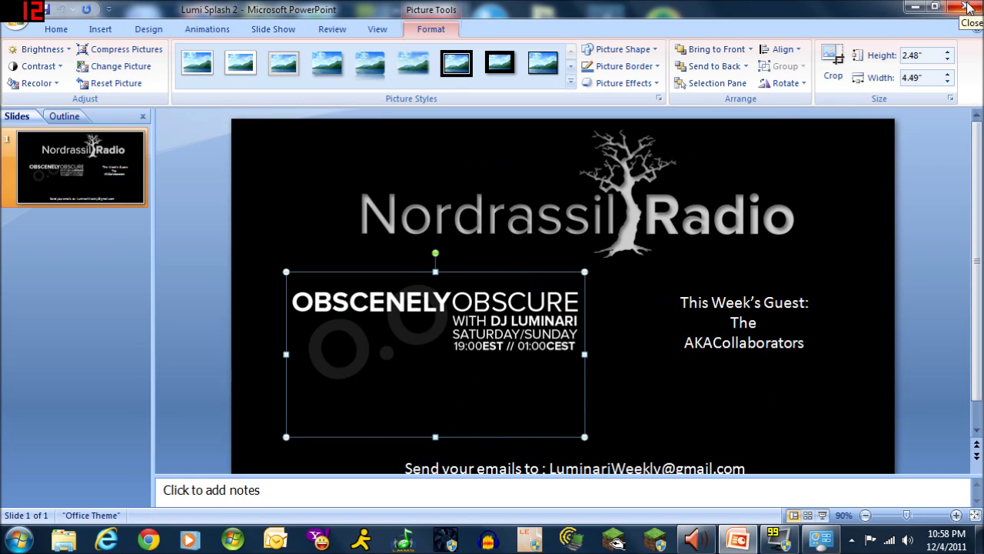
click(970, 10)
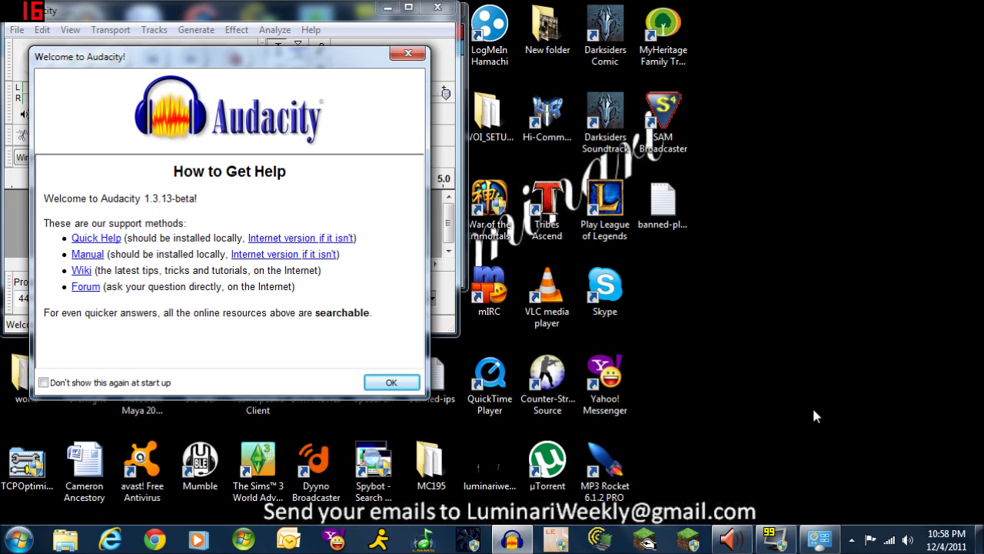
Dismiss Audacity's welcome message and drag the window much larger near the screen centre
click(394, 384)
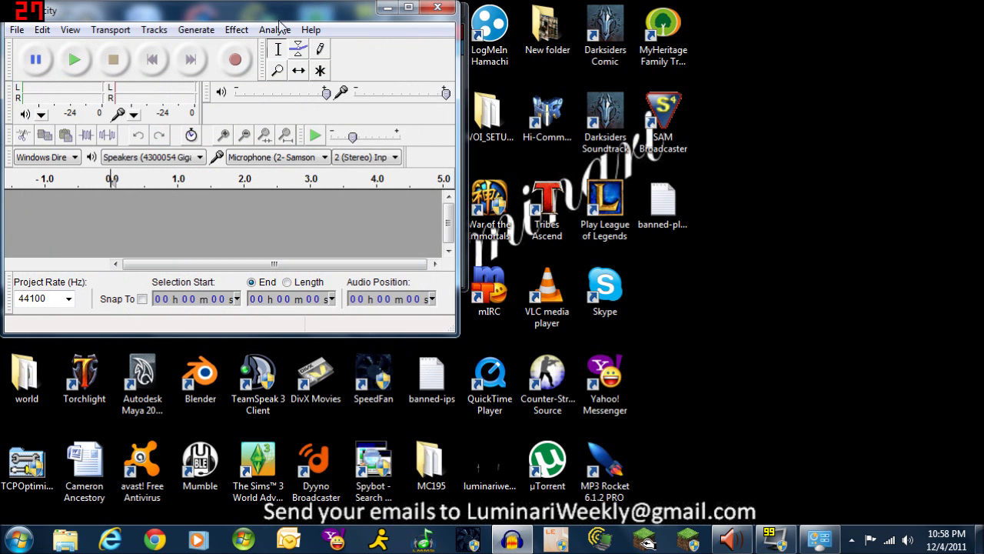
drag(275, 19, 509, 127)
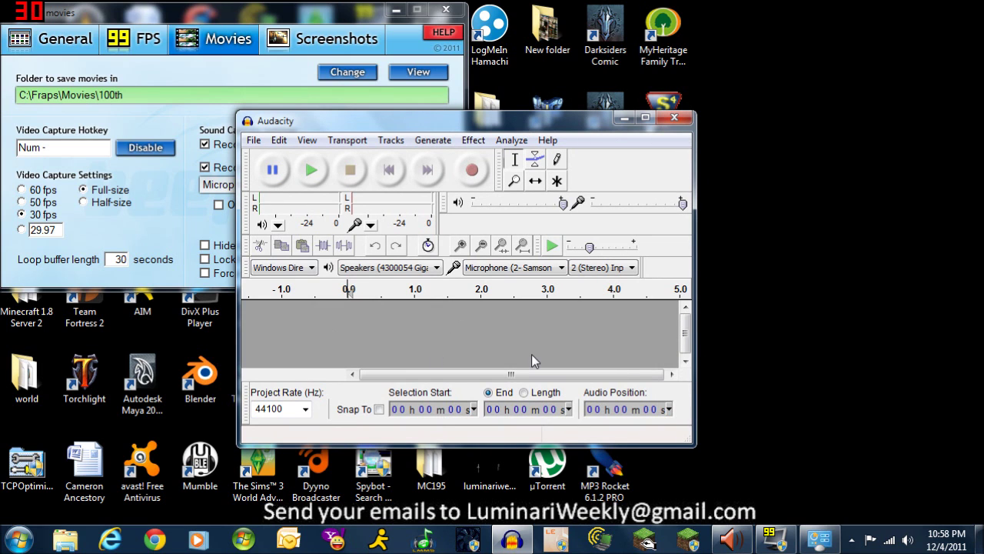
drag(697, 444, 799, 496)
drag(606, 123, 405, 35)
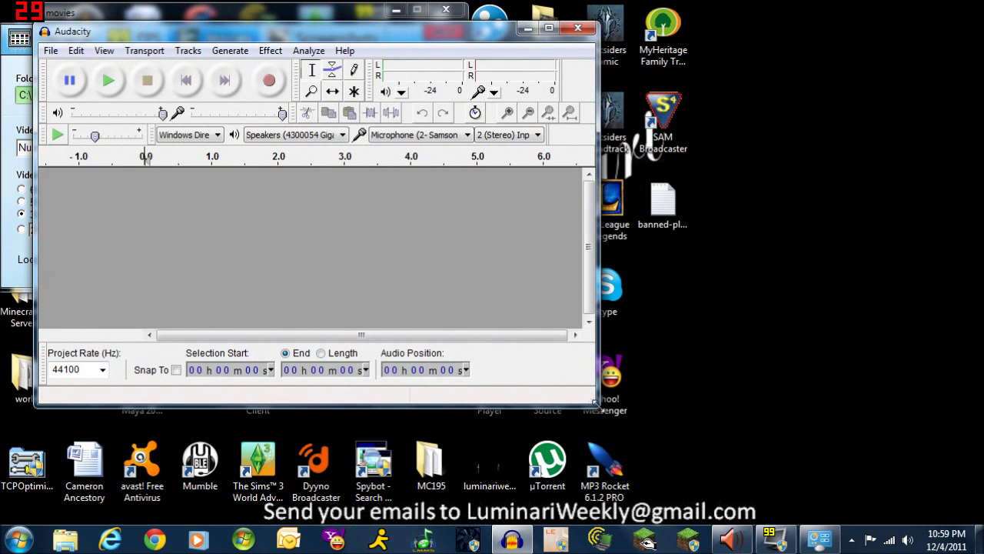
drag(595, 403, 844, 476)
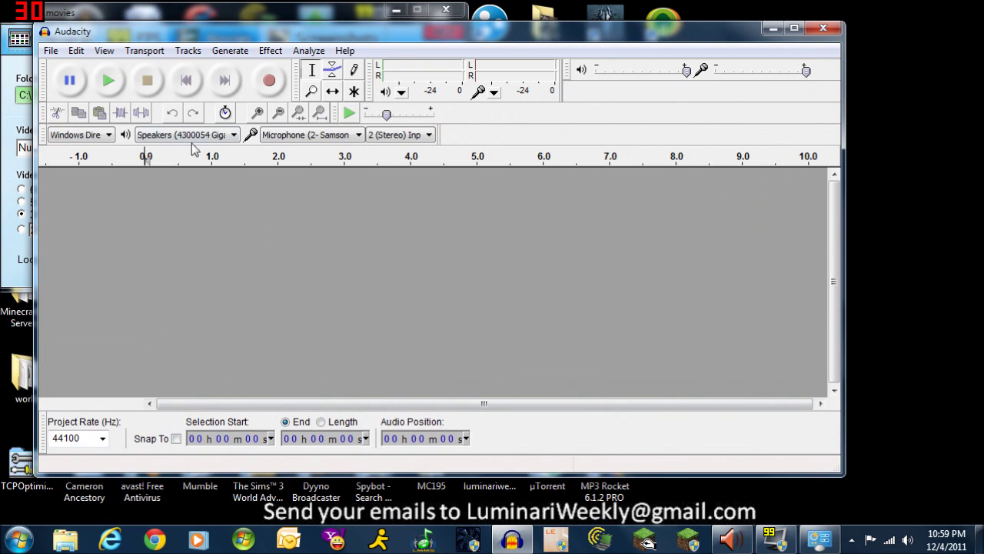
Check the output device list, keeping the current speakers, and reposition the window
click(235, 136)
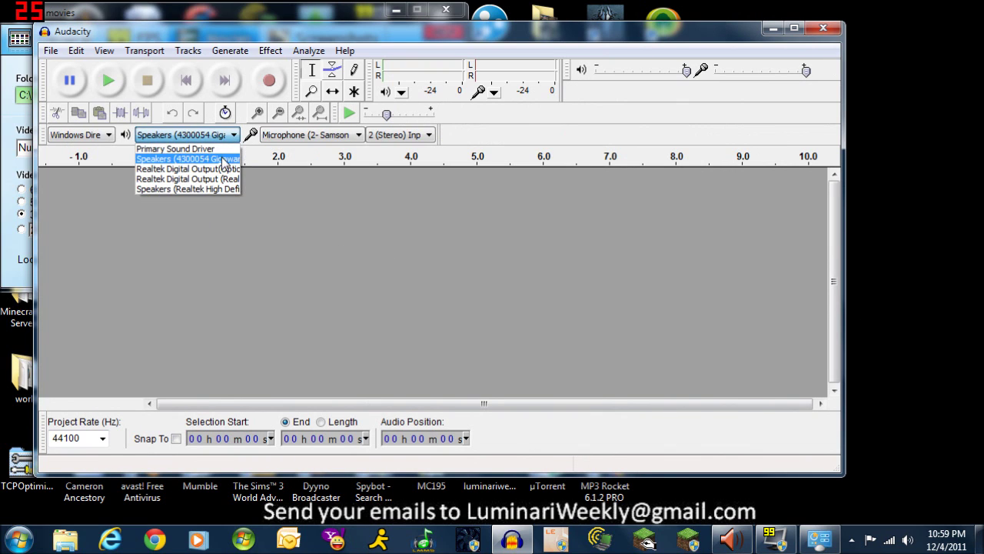
click(474, 367)
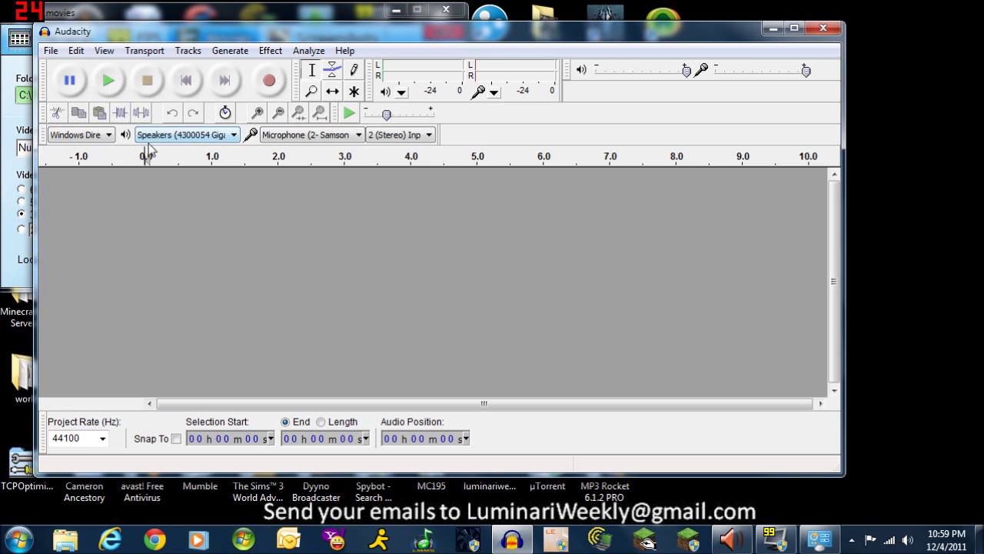
drag(223, 38, 277, 42)
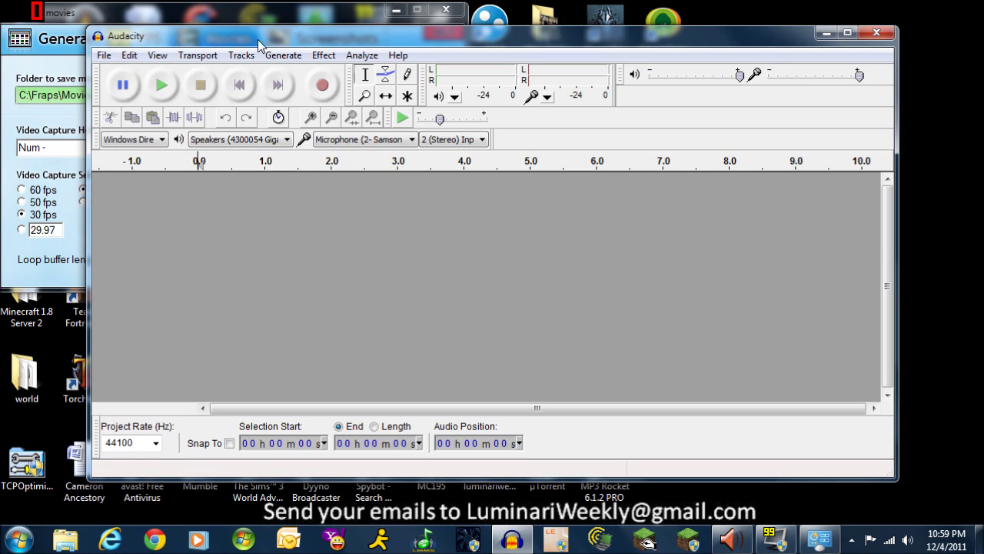
click(397, 55)
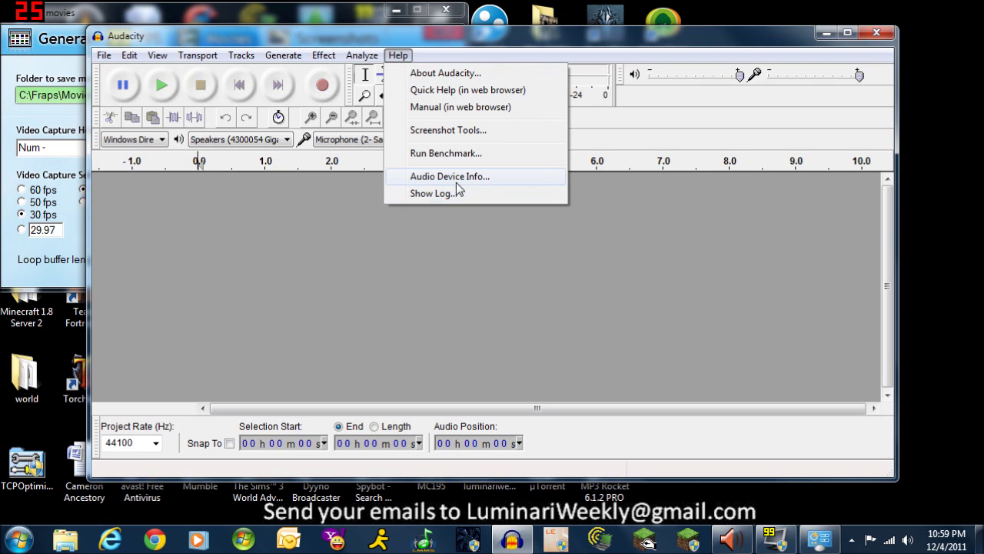
click(466, 75)
scroll(522, 277, down, 8)
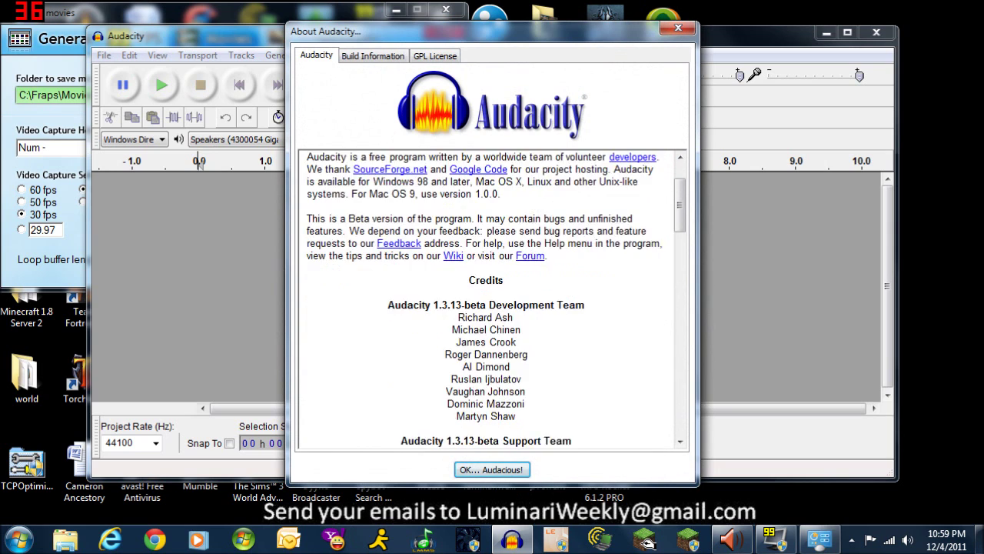
scroll(492, 300, down, 2)
scroll(492, 300, up, 10)
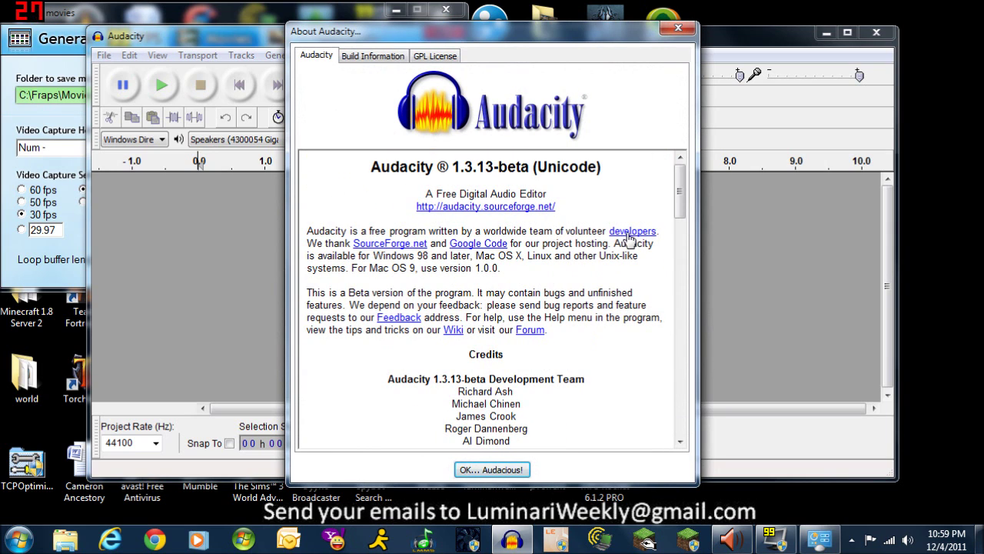
click(677, 31)
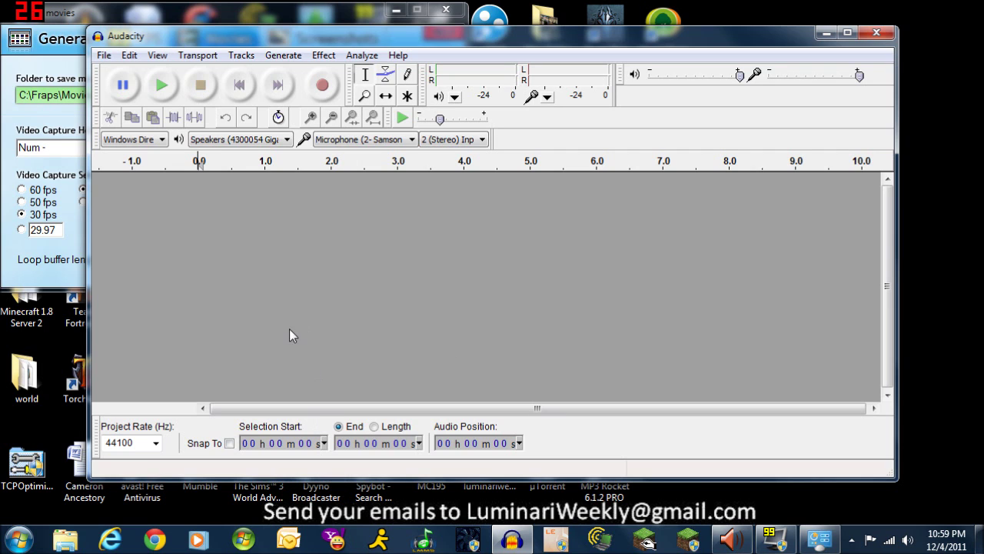
right_click(67, 540)
Browse to the C:\Fraps\Movies\AKACollaborators recordings folder in Windows Explorer
click(68, 474)
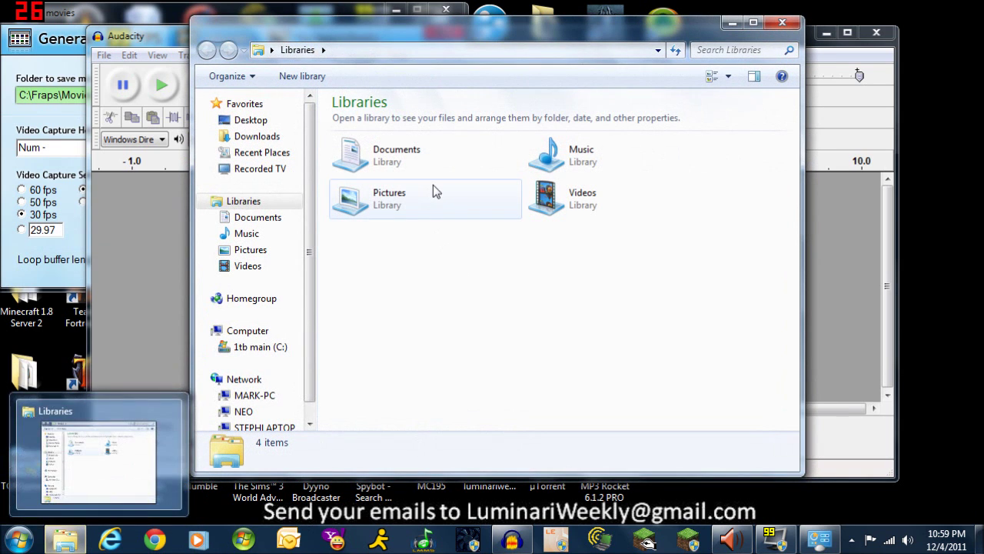
scroll(307, 292, down, 1)
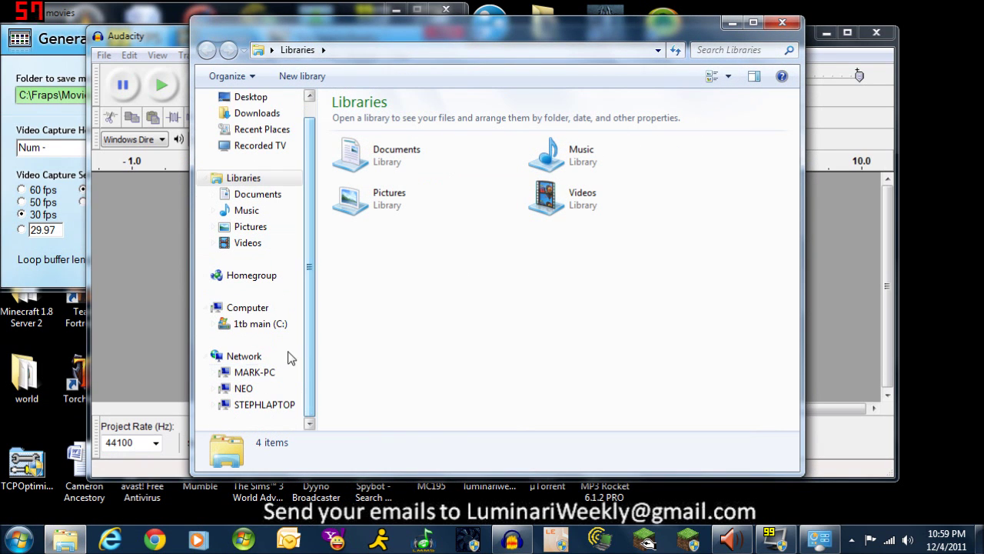
click(245, 325)
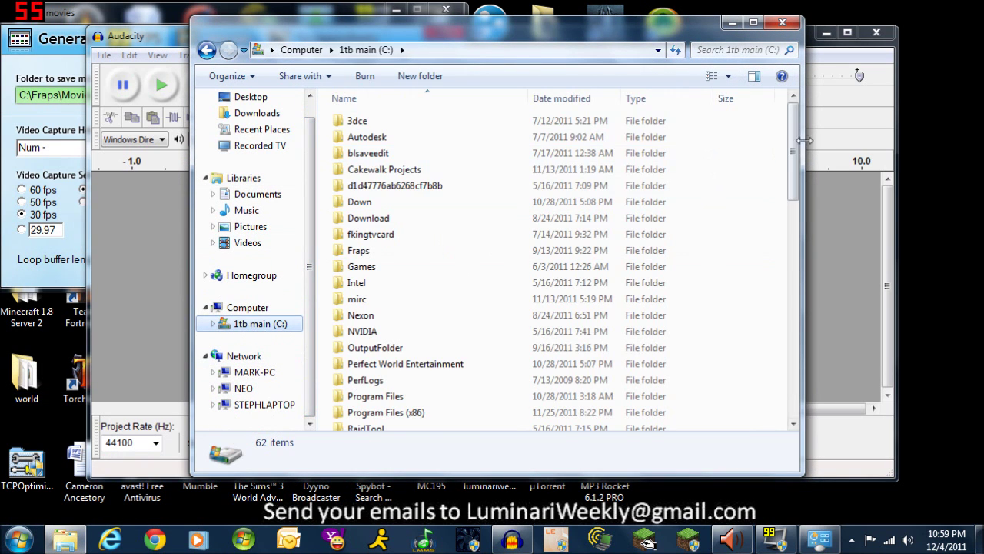
mouse_move(795, 153)
mouse_down()
mouse_move(797, 234)
mouse_move(794, 158)
mouse_up()
click(352, 215)
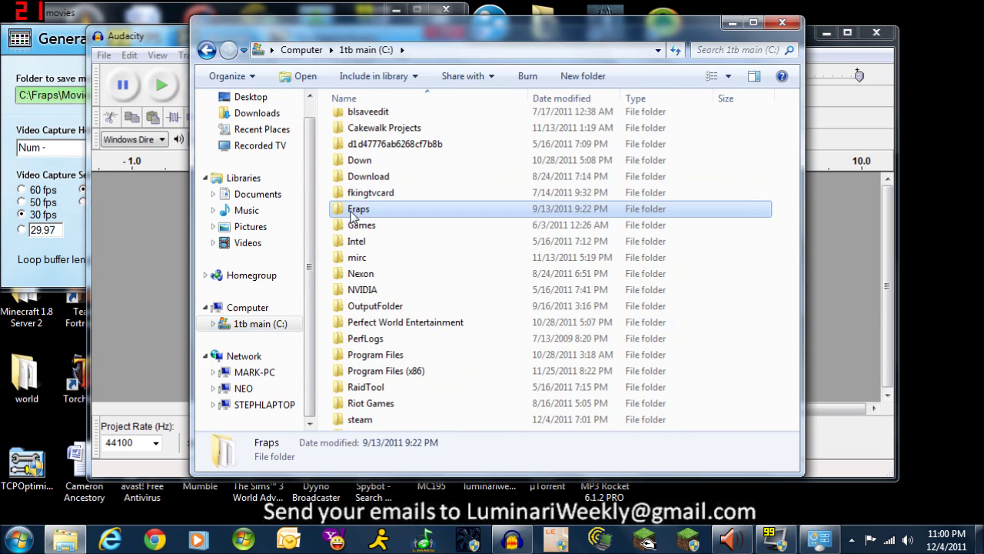
double_click(352, 214)
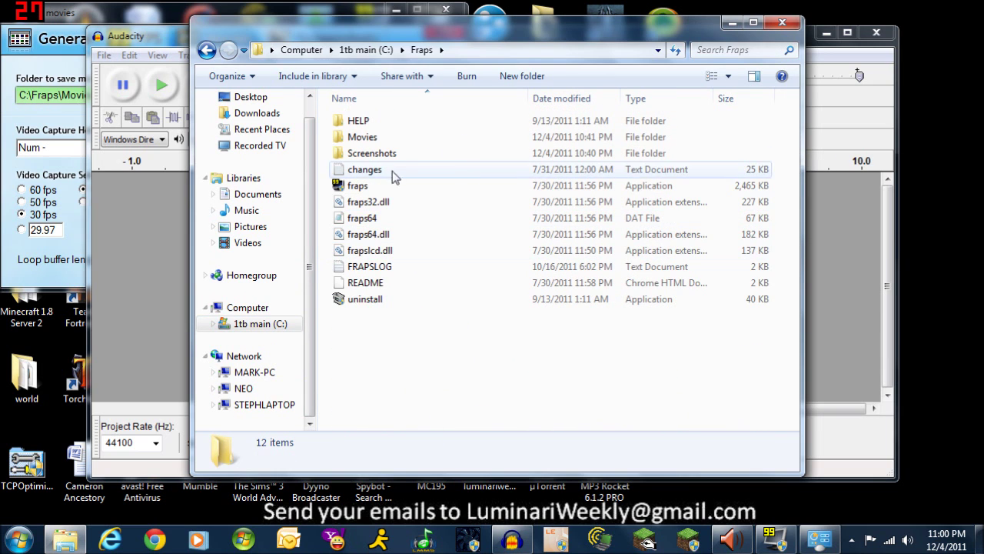
double_click(359, 139)
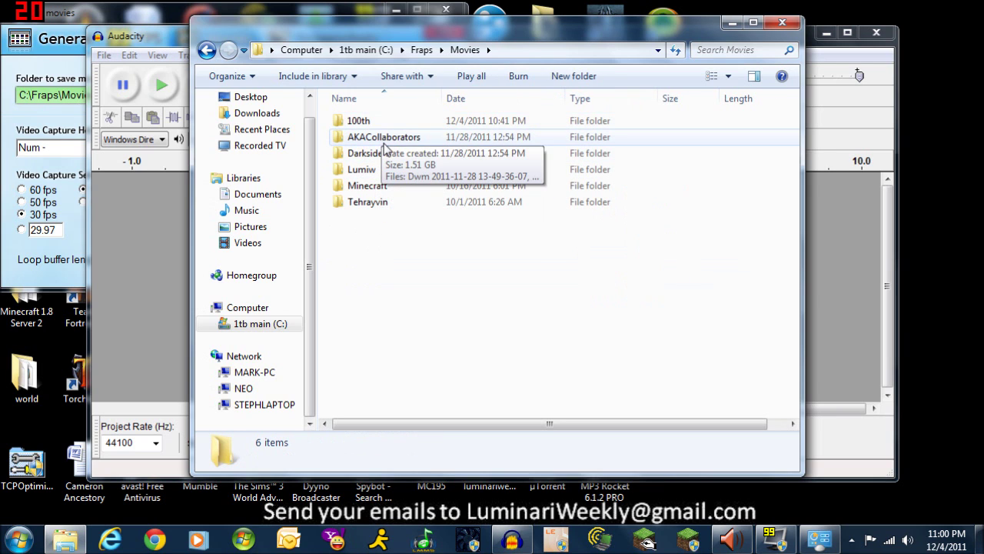
double_click(383, 140)
Drag the Skype 2011-11-28 interview recording into the empty Audacity project
click(368, 148)
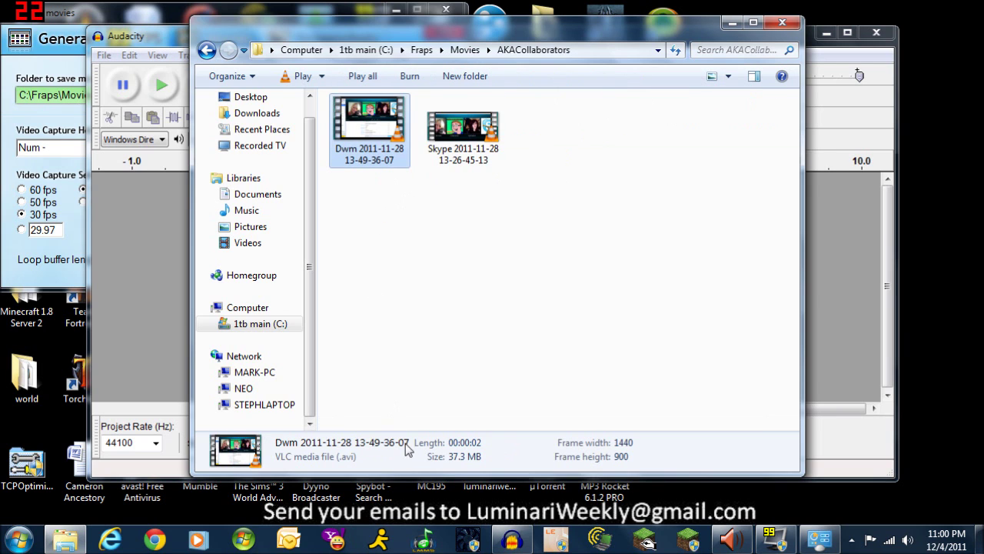
click(472, 159)
drag(510, 24, 791, 31)
drag(755, 146, 366, 283)
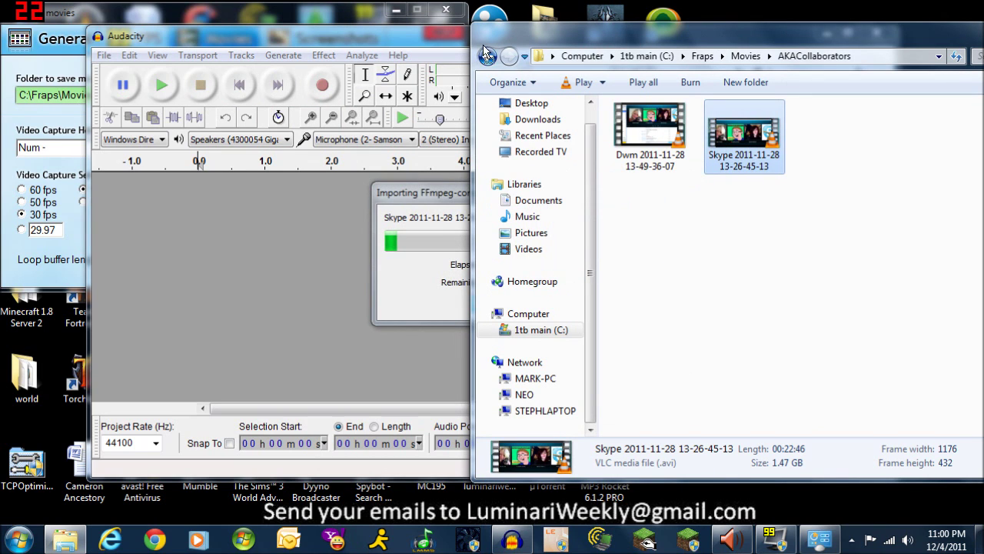
Bring the FFmpeg import progress forward and let the Skype video finish importing
click(412, 198)
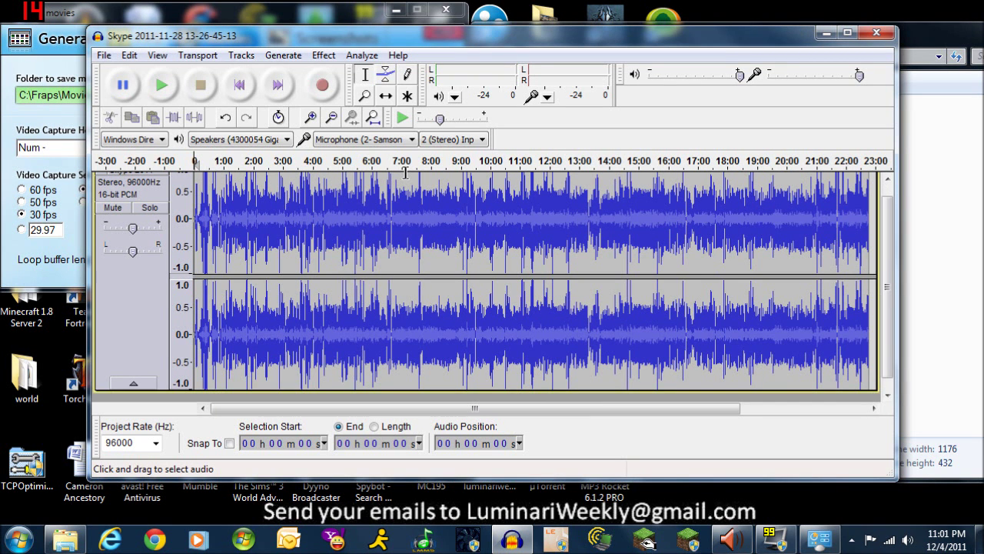
Maximize Audacity and zoom the timeline in around the 31-second mark
double_click(444, 35)
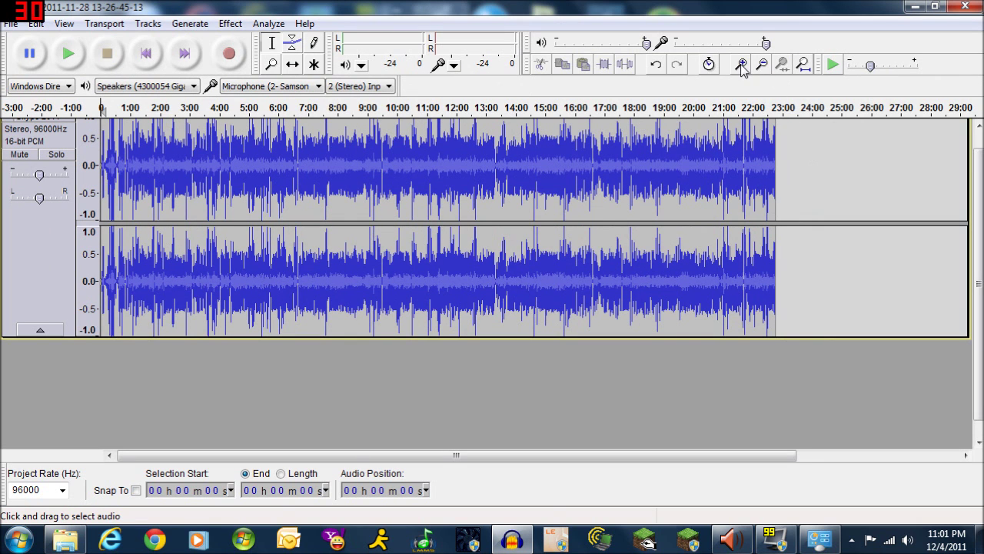
click(742, 64)
click(742, 65)
click(742, 64)
click(742, 64)
click(742, 65)
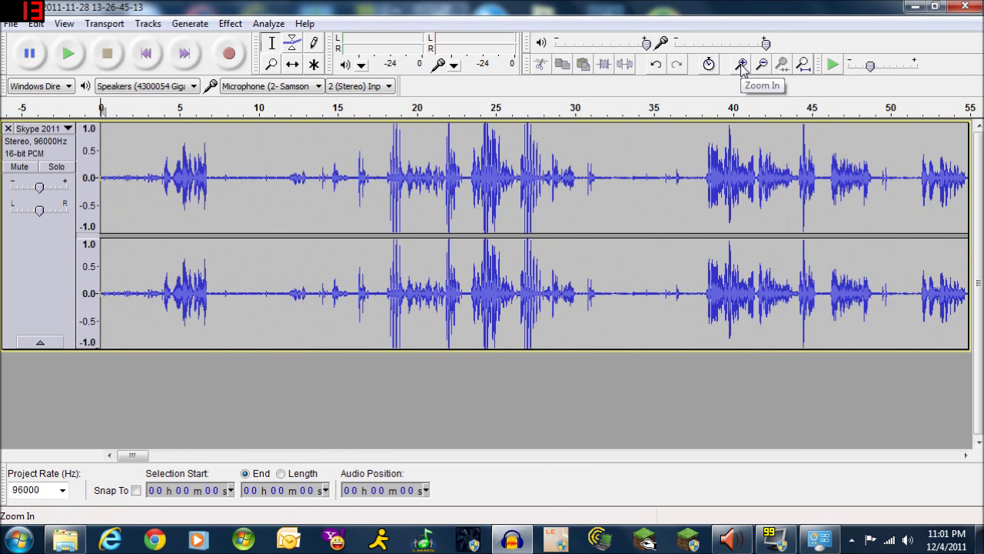
click(742, 65)
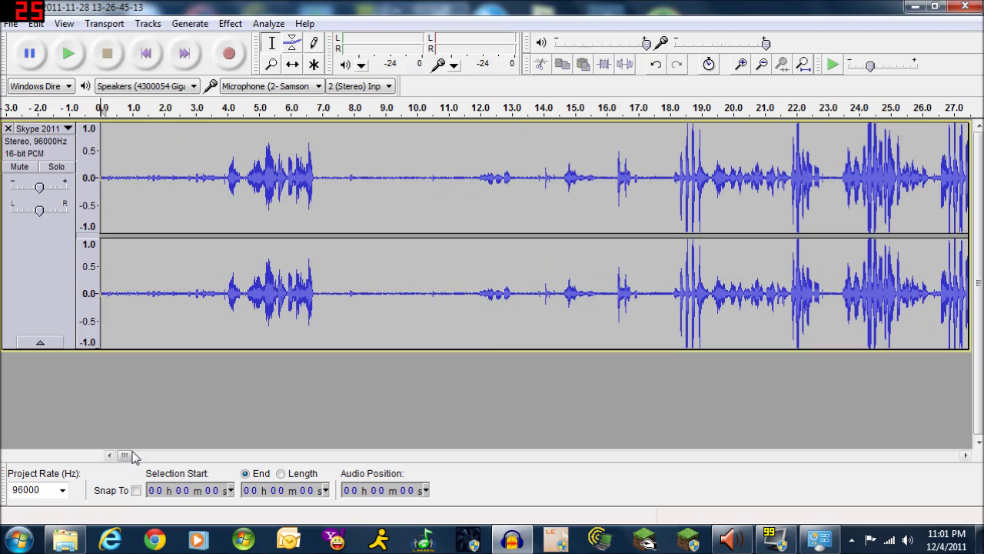
mouse_move(128, 455)
mouse_down()
mouse_move(176, 459)
mouse_move(123, 464)
mouse_up()
click(741, 64)
click(742, 65)
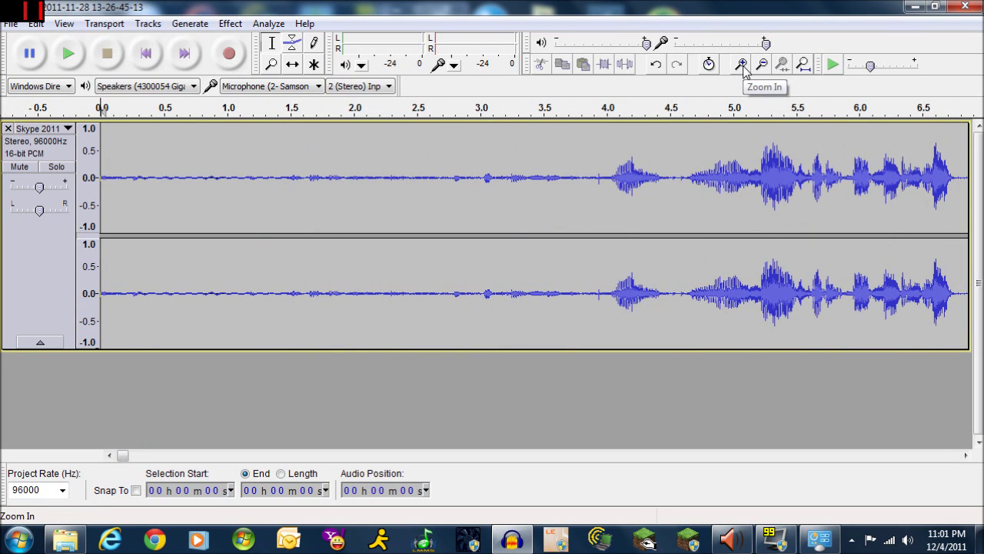
click(761, 64)
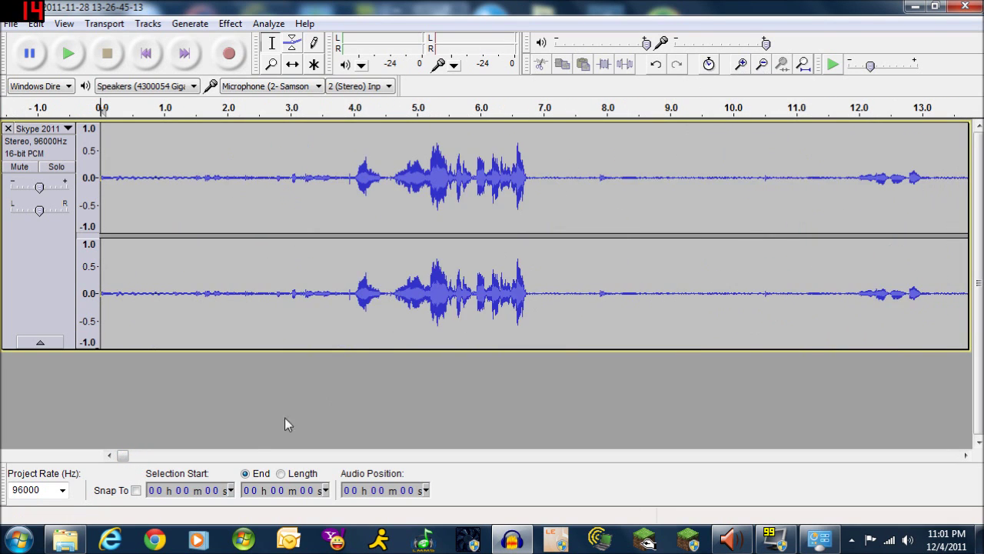
mouse_move(125, 455)
mouse_down()
mouse_move(159, 455)
mouse_move(126, 457)
mouse_up()
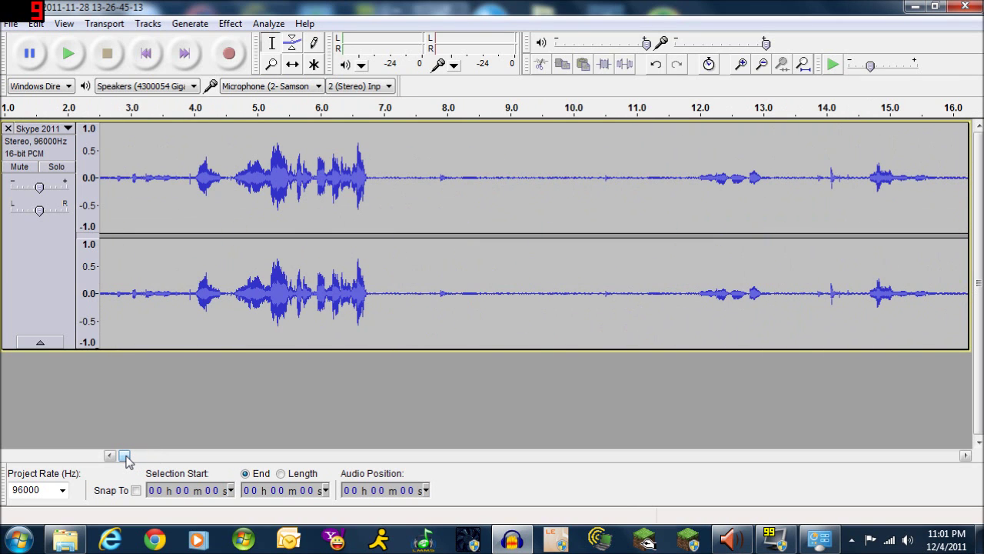
drag(126, 456, 140, 457)
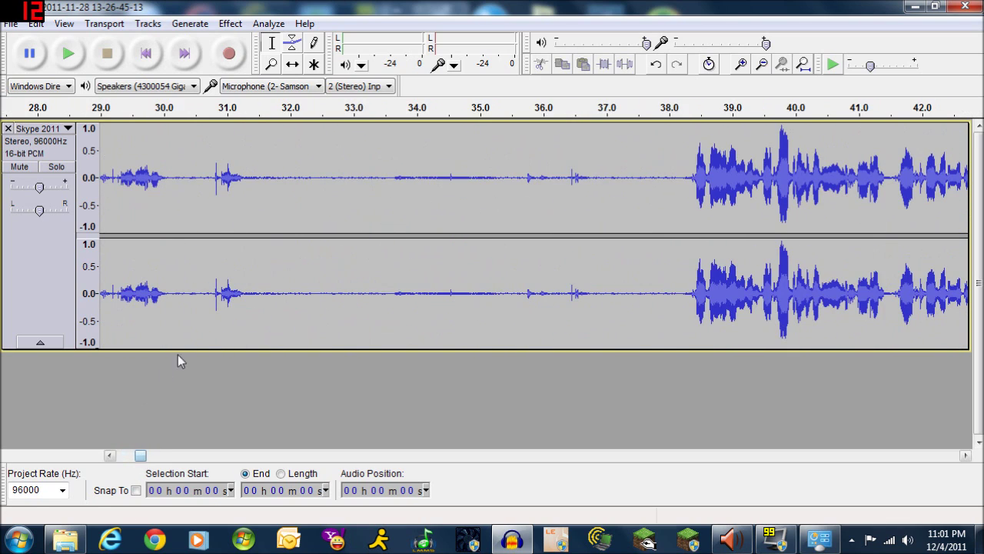
Play the track from about 31 seconds to hear the quiet gap, then stop
click(252, 329)
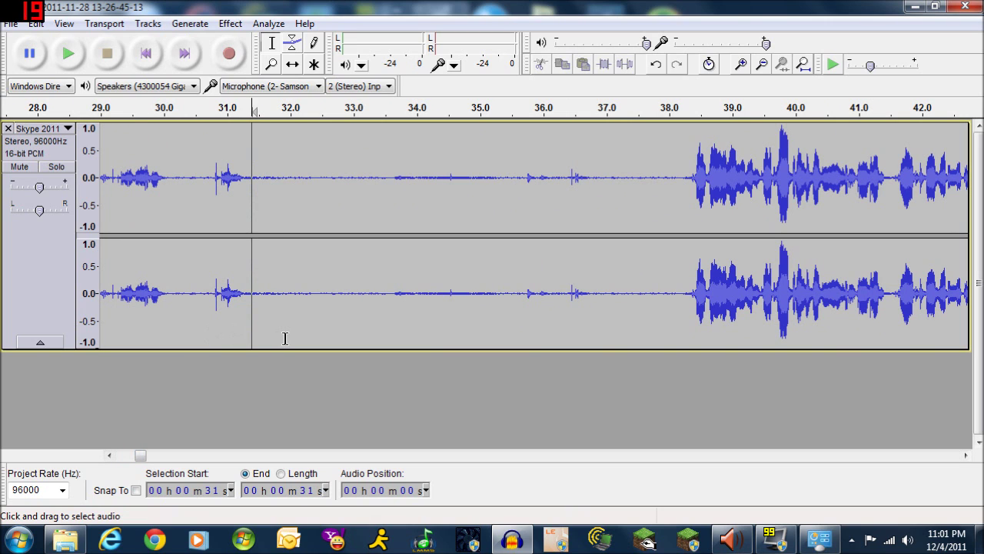
click(73, 58)
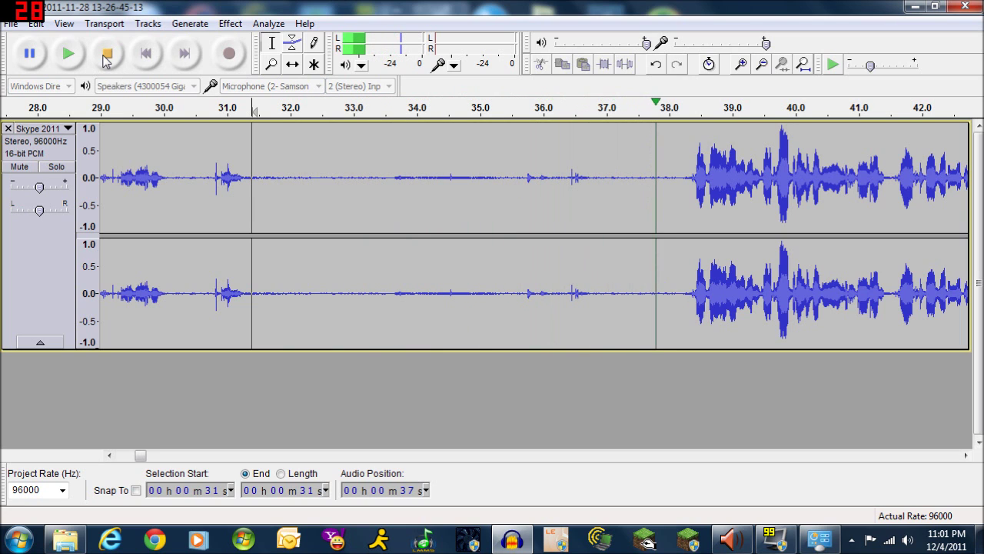
click(107, 55)
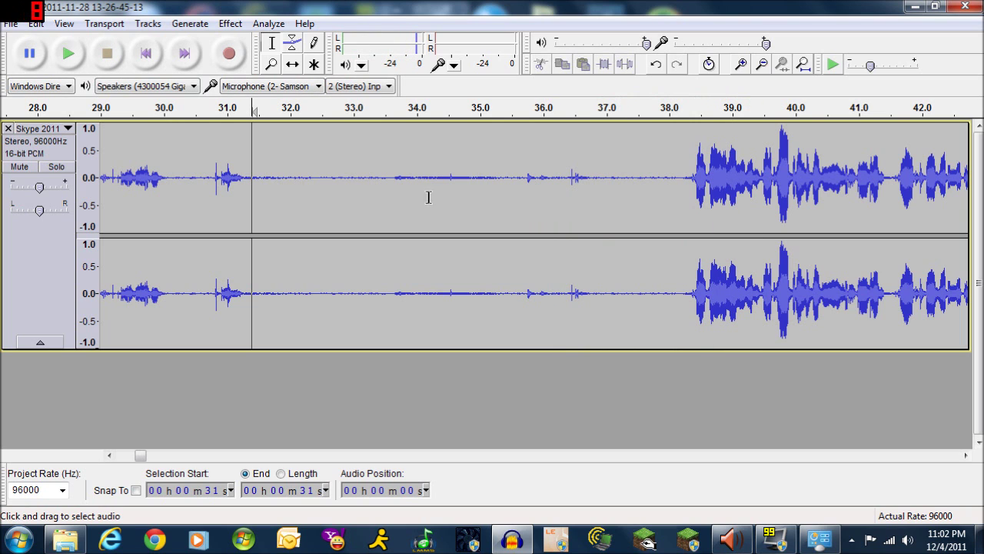
Check speech resumes near 38.5 s, then capture 31–38 s as the noise profile
click(686, 317)
key(space)
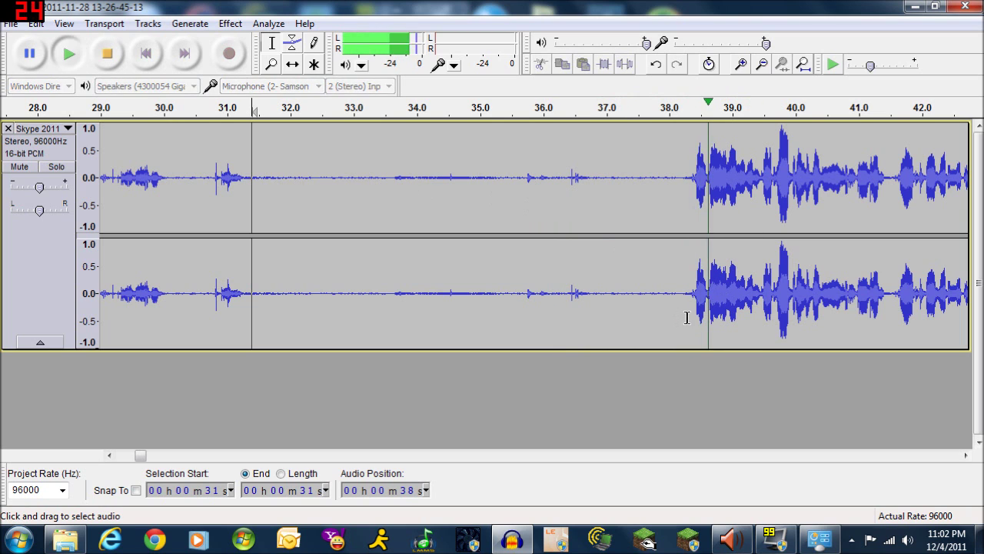
click(107, 58)
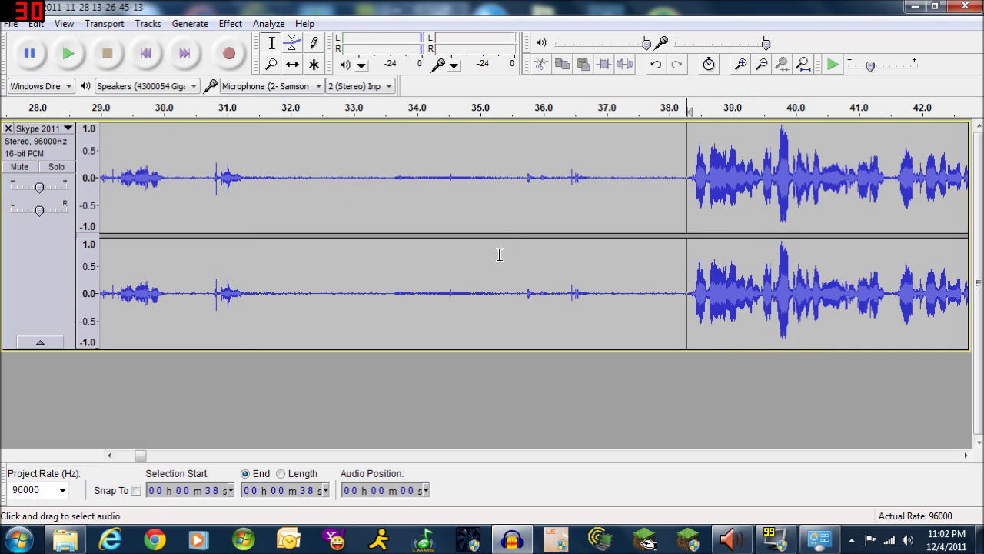
shift+click(255, 310)
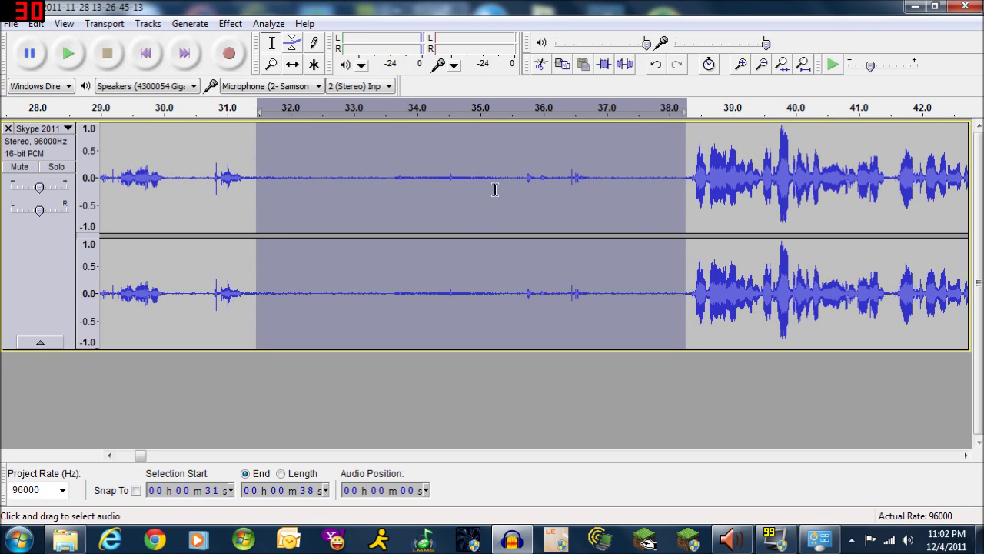
click(230, 23)
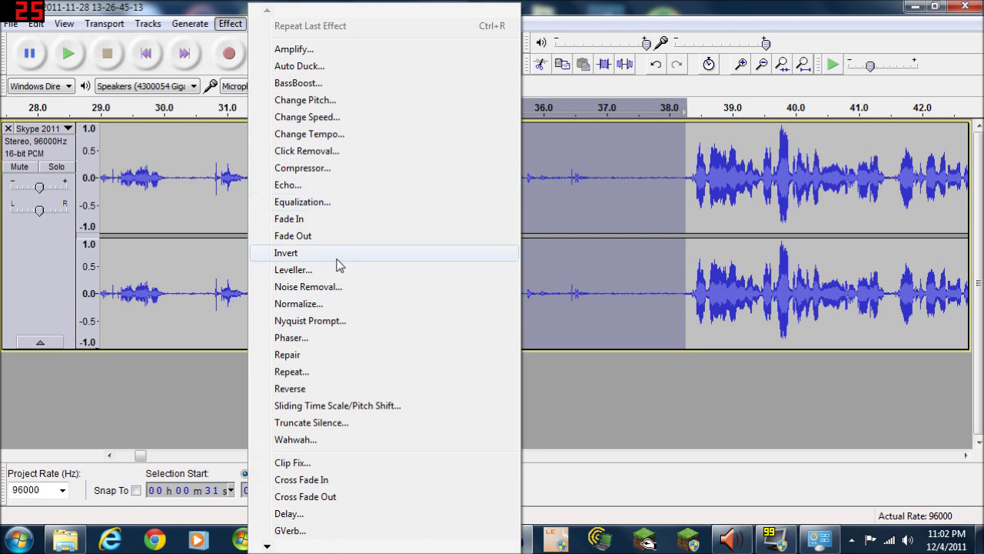
click(332, 291)
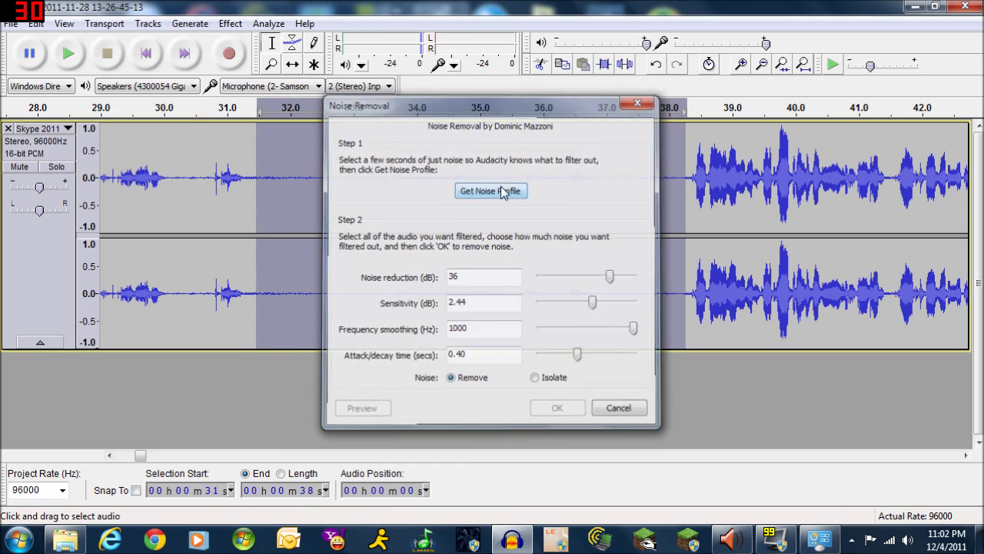
click(503, 189)
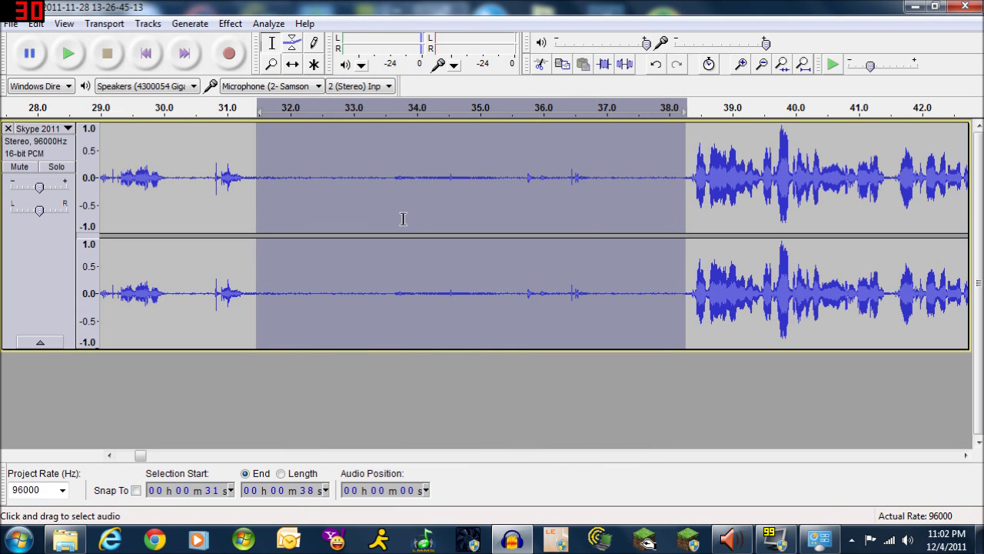
Select the entire track and apply Noise Removal to it
key(ctrl+a)
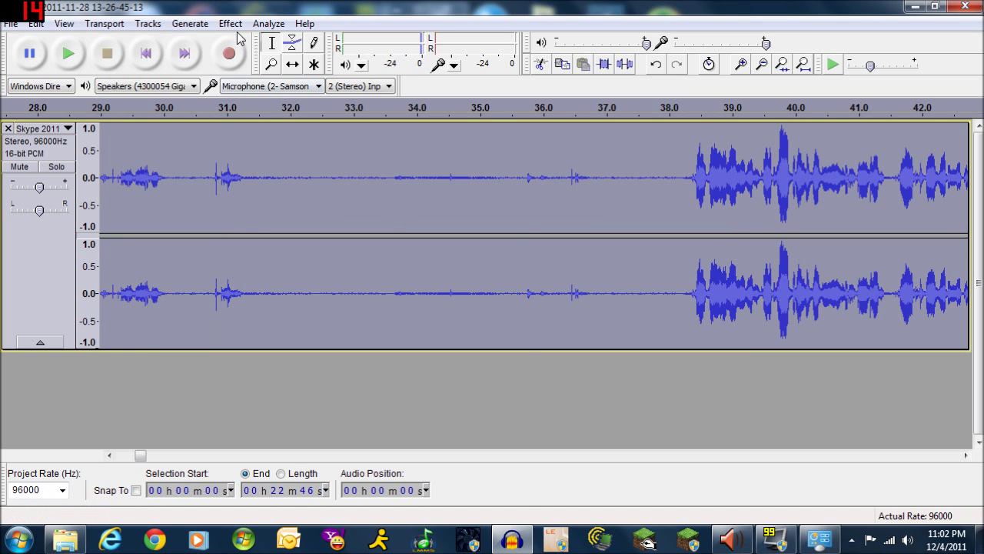
click(230, 23)
click(329, 290)
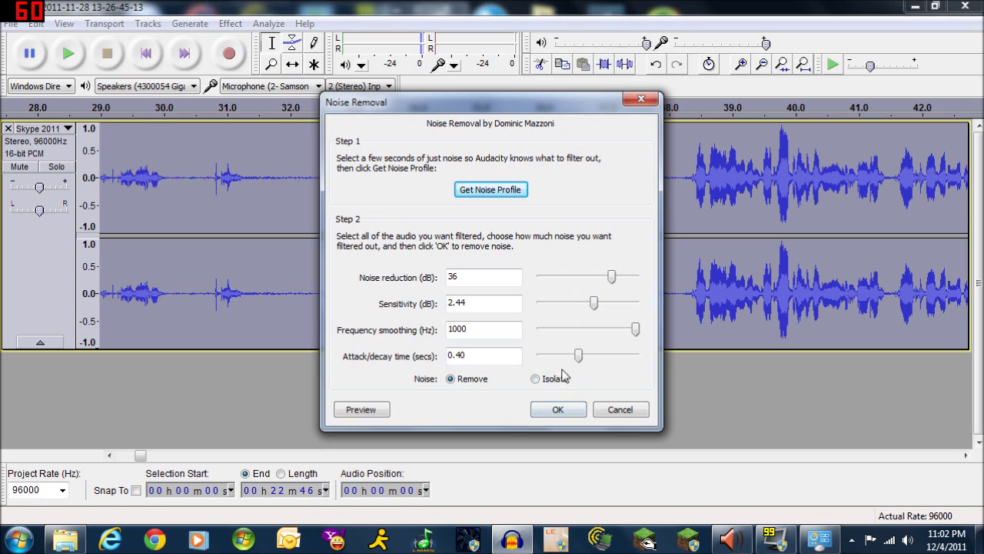
click(557, 411)
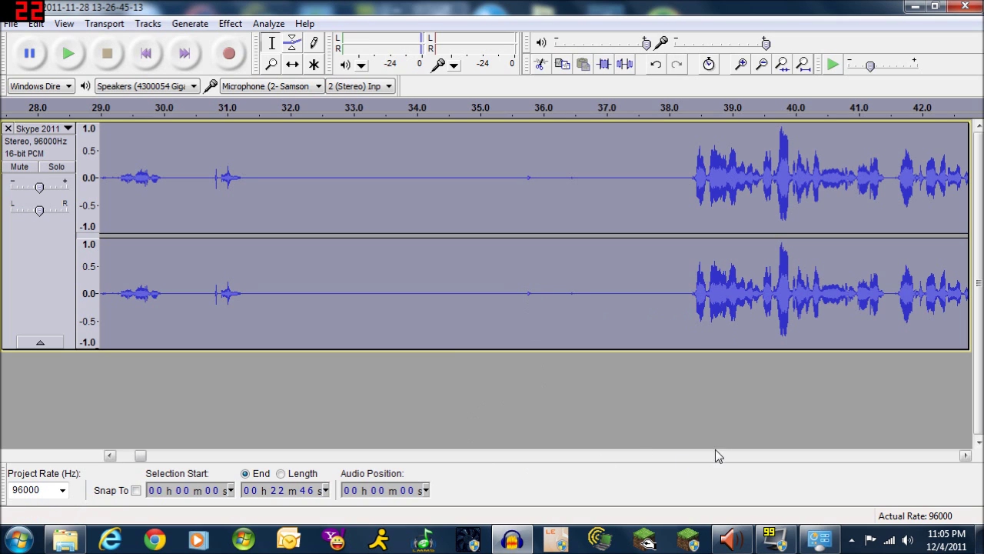
drag(141, 456, 108, 456)
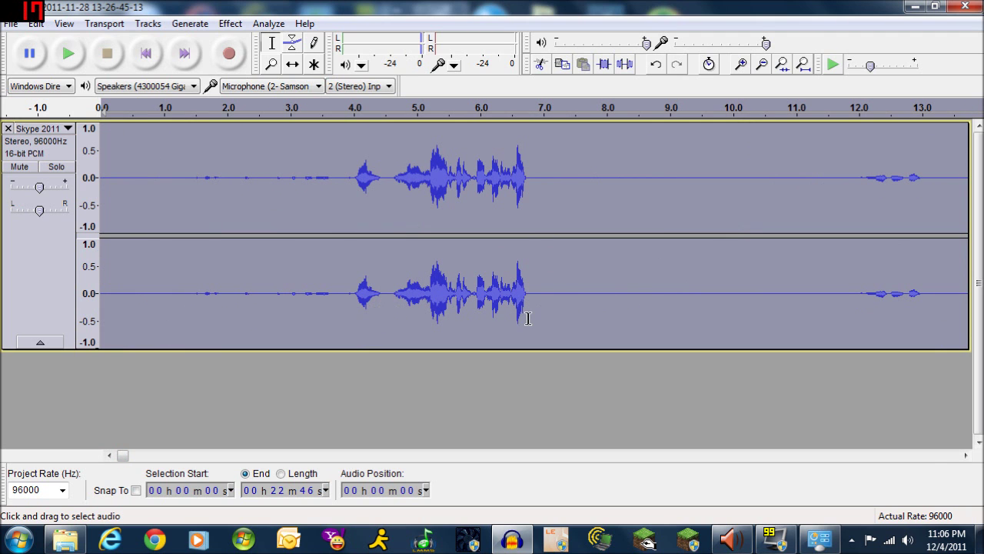
mouse_move(124, 455)
mouse_down()
mouse_move(530, 455)
mouse_move(209, 446)
mouse_move(116, 454)
mouse_up()
Apply the Compressor with its default -10 dB threshold and 2:1 ratio to the whole track
click(229, 24)
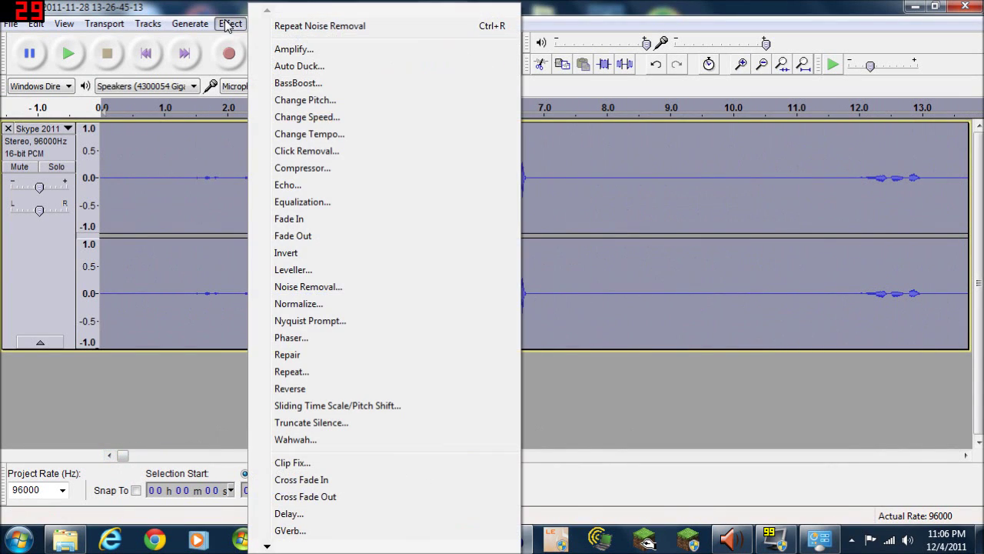
click(318, 168)
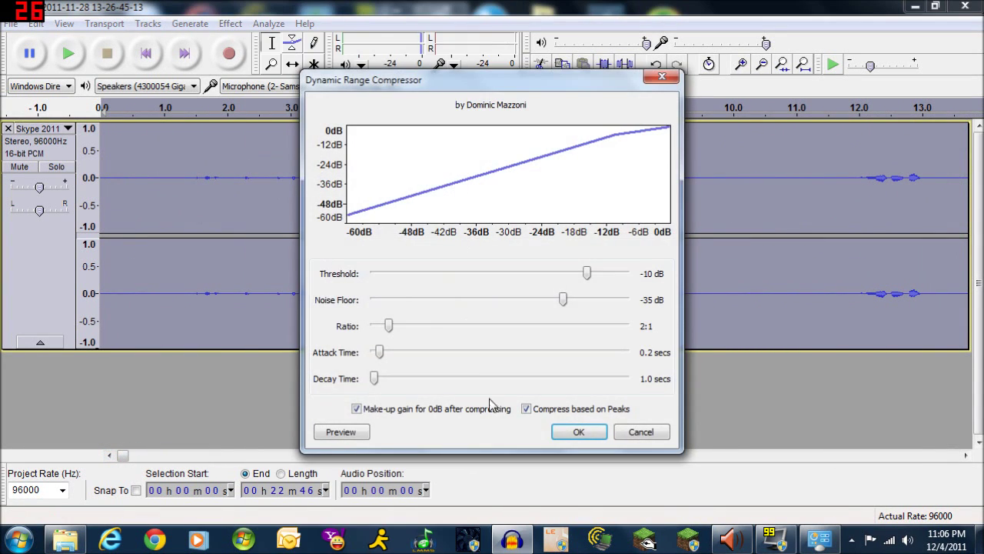
click(575, 432)
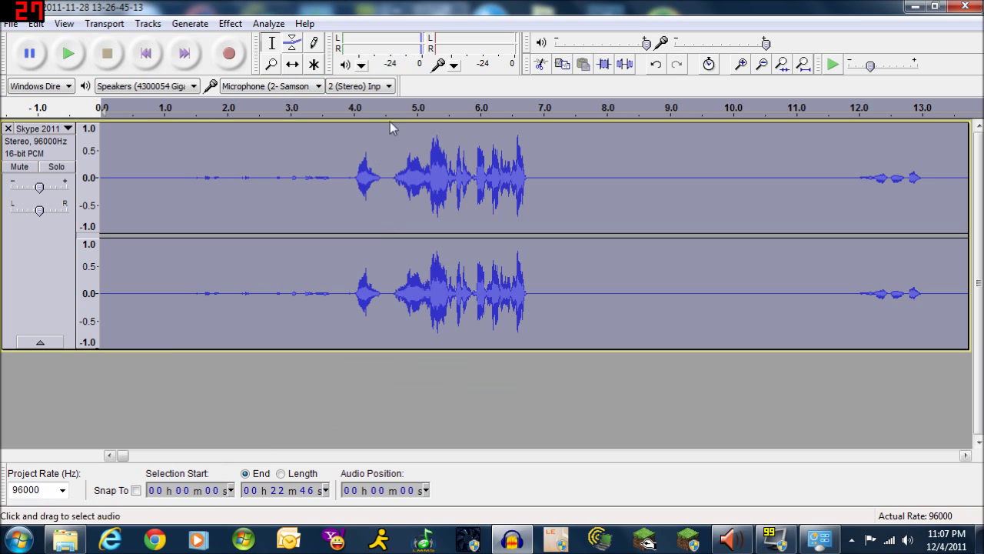
Run Normalize on the entire Skype track with its default settings
click(265, 24)
mouse_move(230, 24)
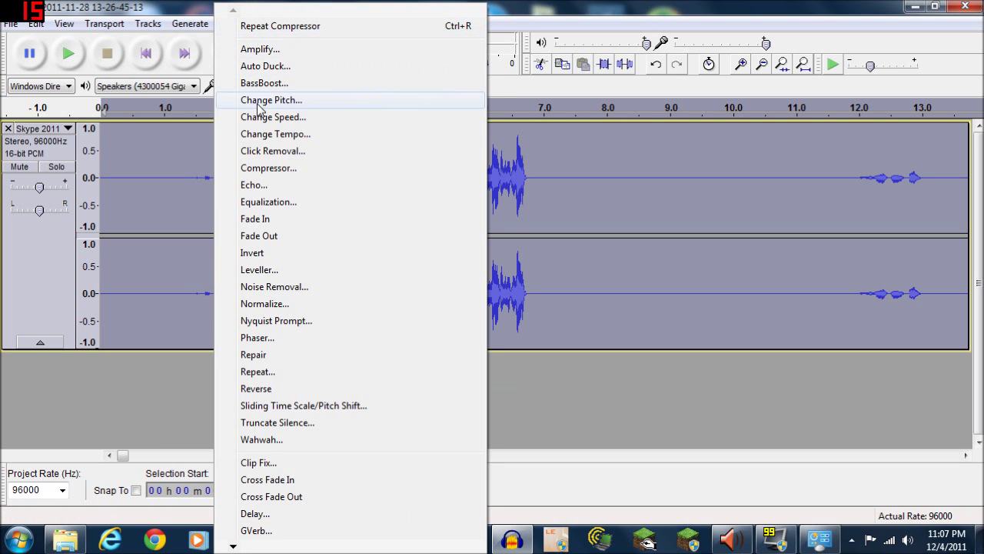
click(280, 305)
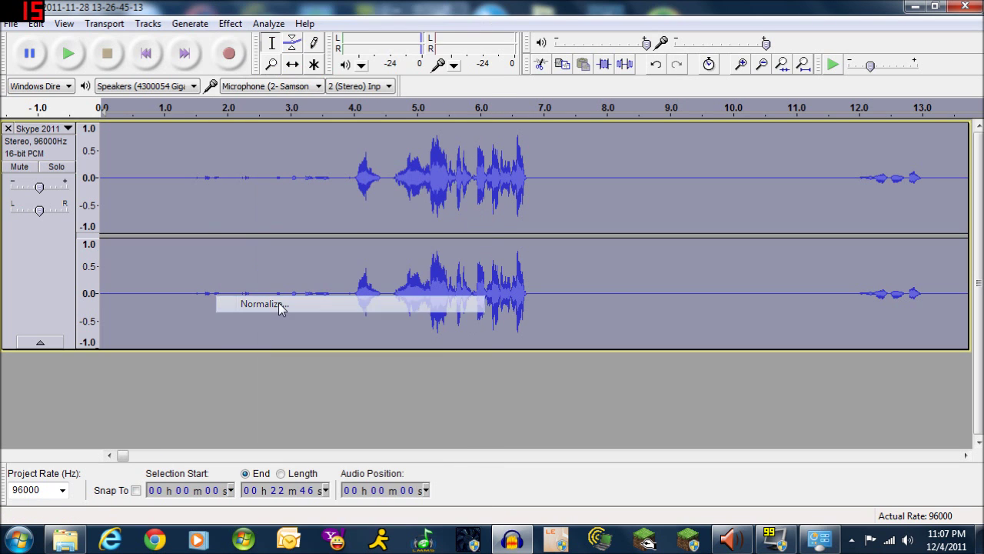
click(507, 307)
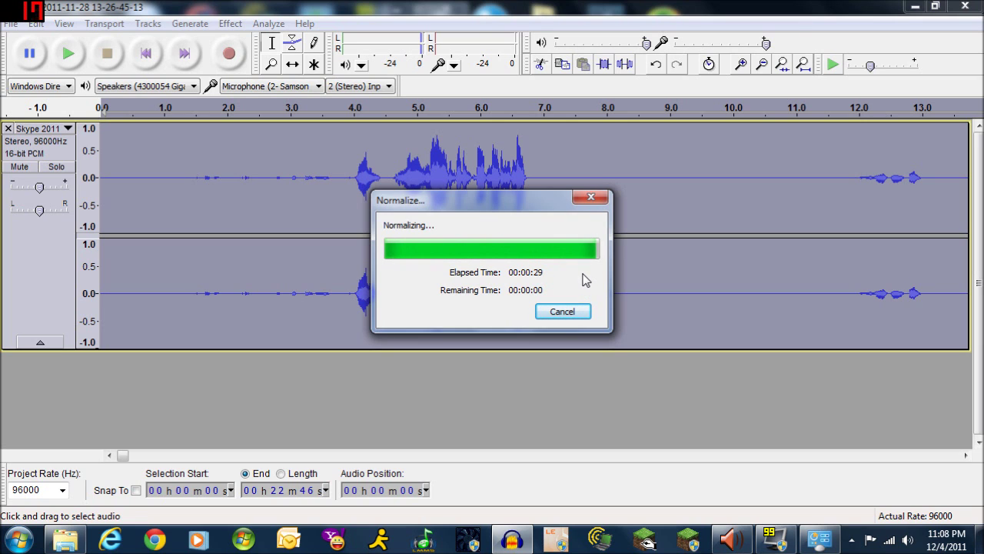
Apply a Bass Boost of 3 dB at 200 Hz to the whole Skype interview track
click(235, 25)
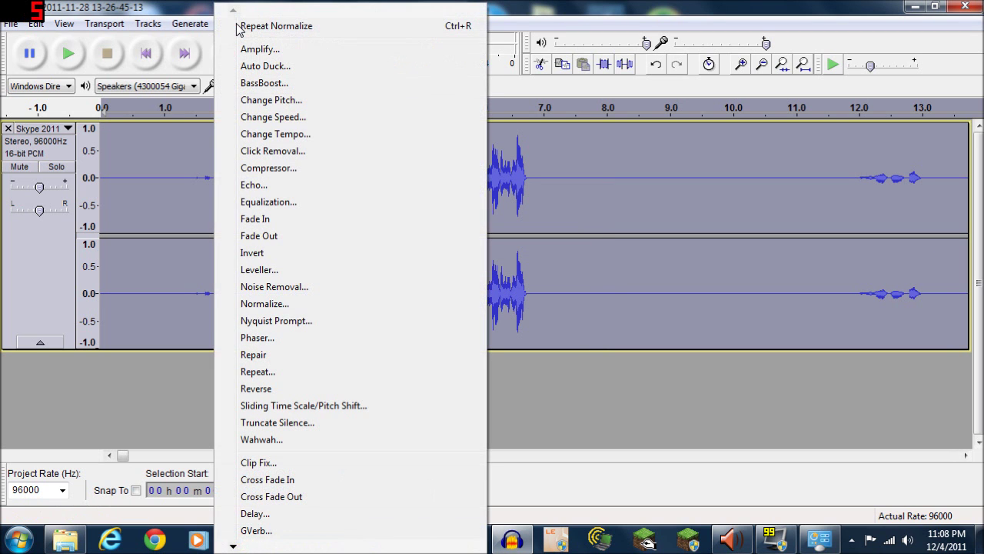
click(280, 85)
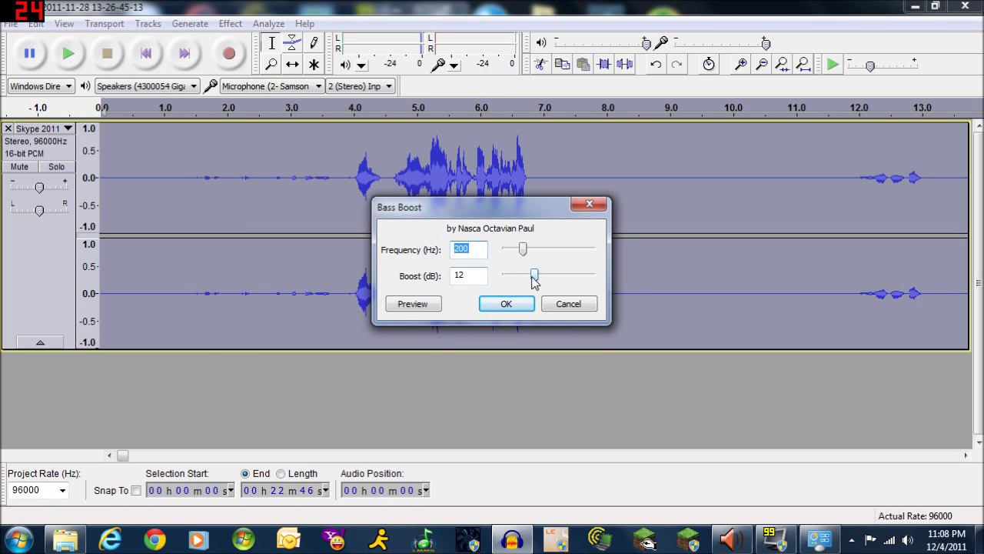
drag(535, 274, 513, 280)
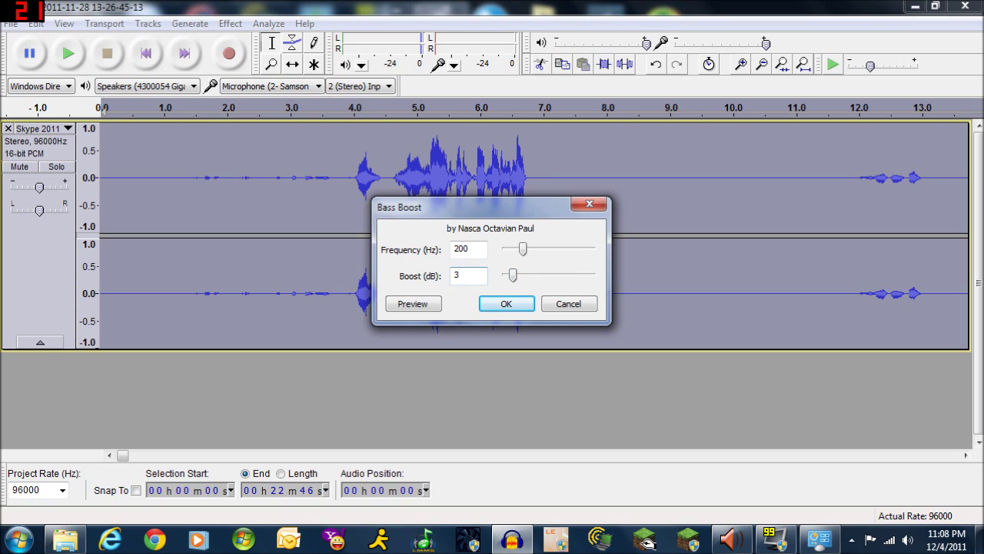
click(500, 305)
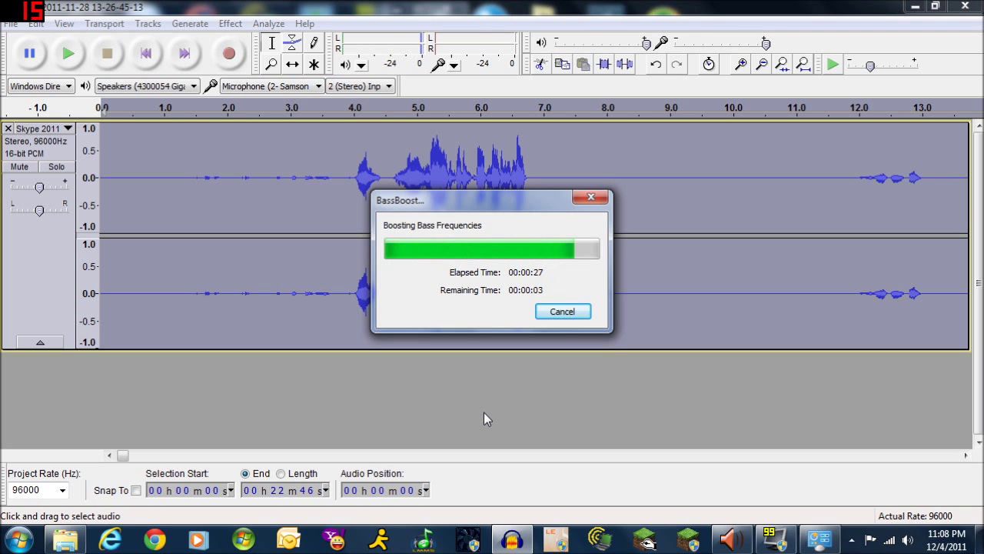
click(66, 540)
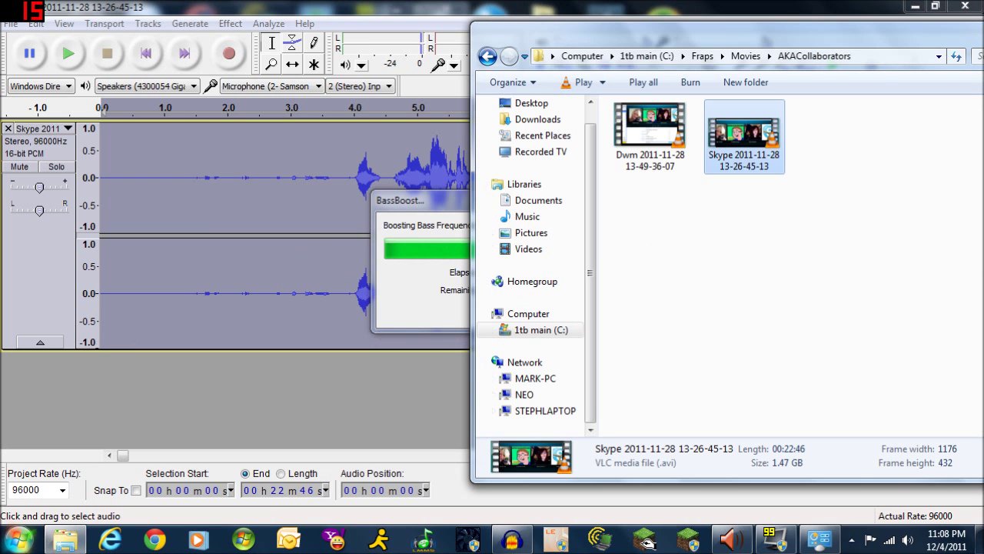
In a new Explorer window, browse to C:\Youtube\Podcast\Common Assets
right_click(65, 540)
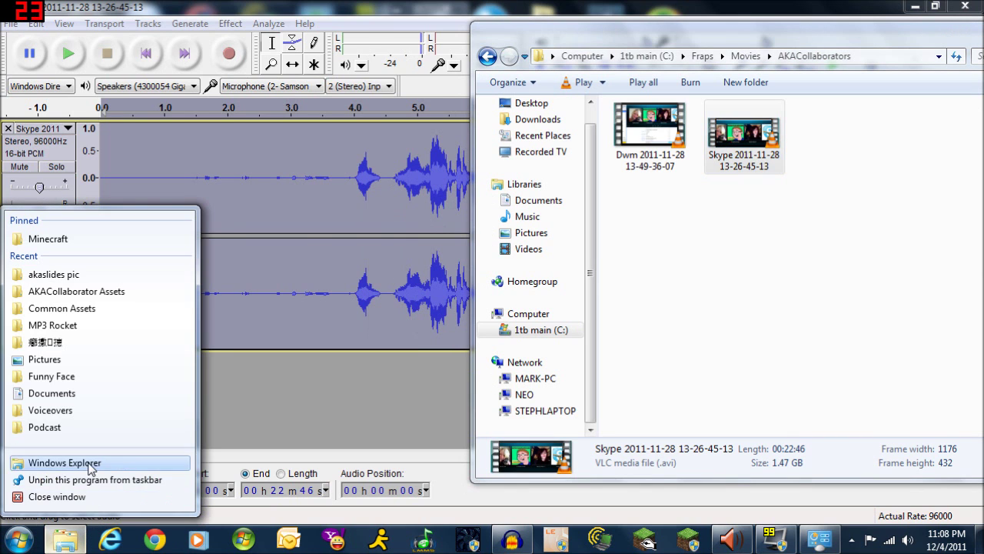
click(89, 466)
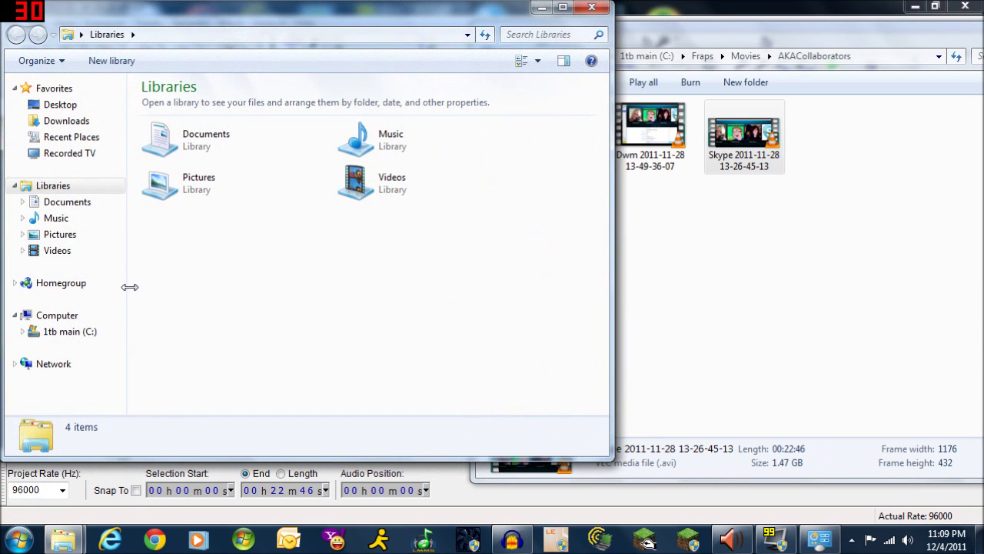
click(61, 332)
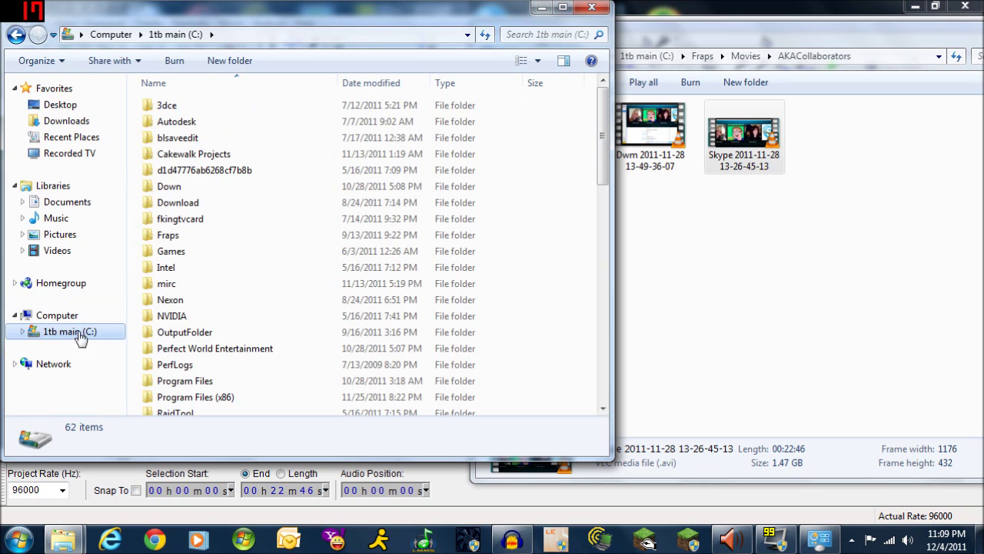
click(400, 222)
scroll(400, 224, down, 7)
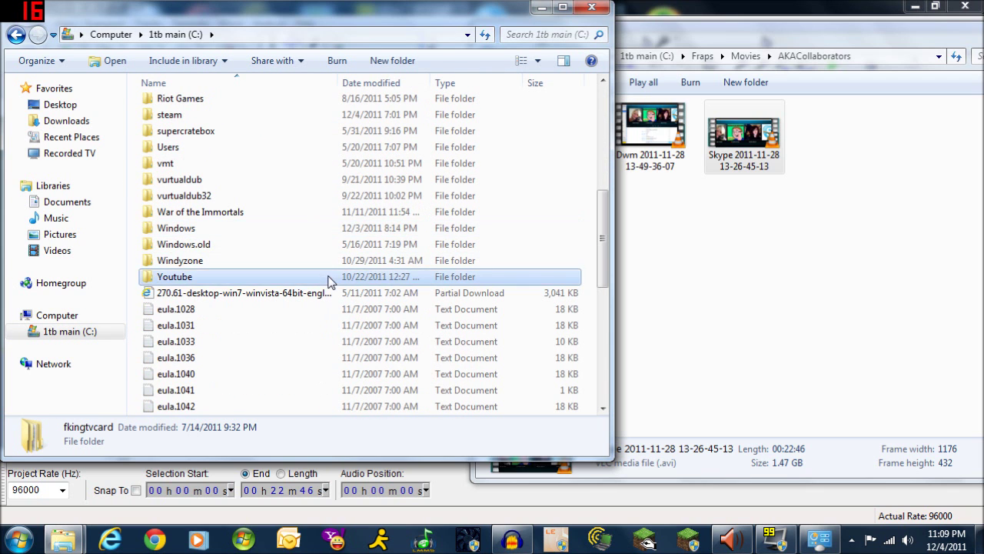
double_click(328, 276)
double_click(190, 146)
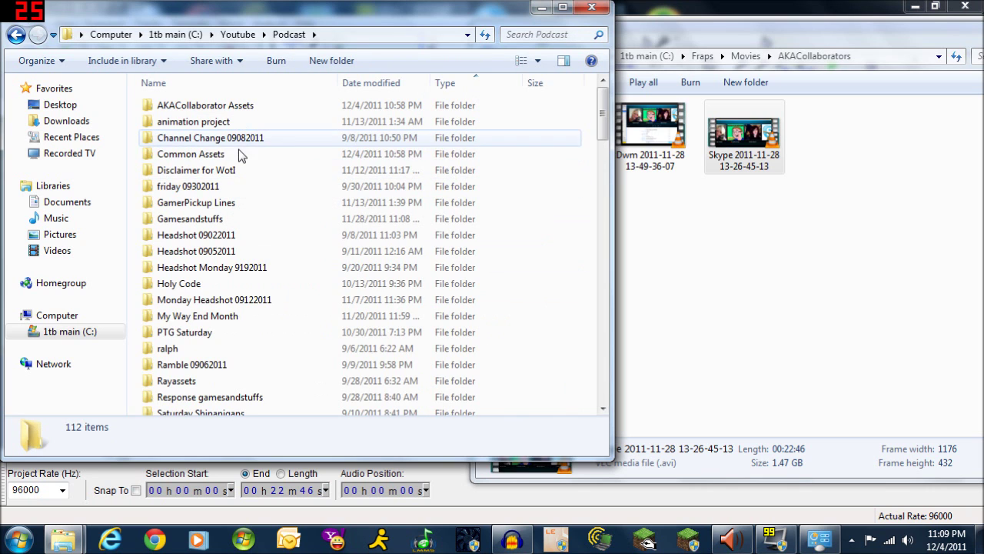
double_click(239, 153)
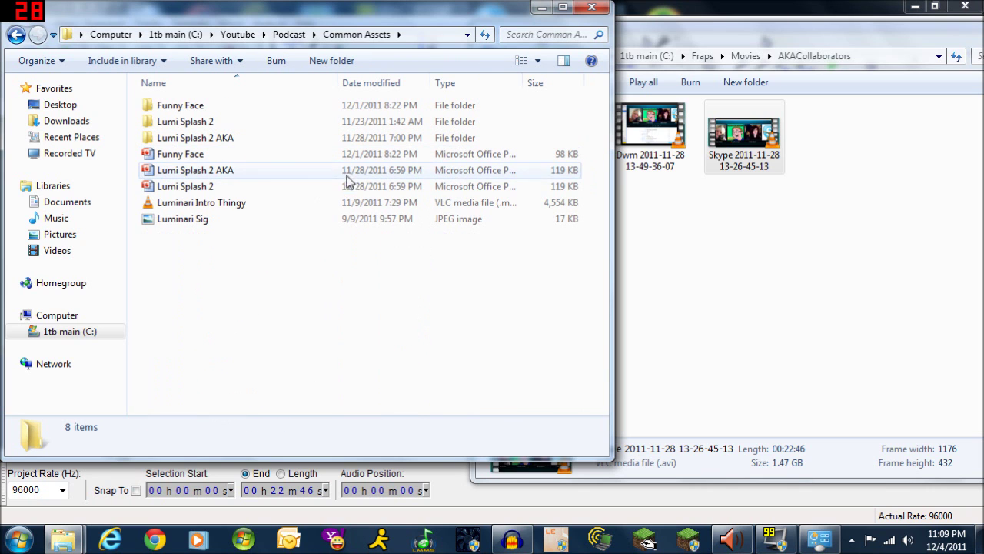
Play the Luminari Intro Thingy video in VLC to check it
click(230, 203)
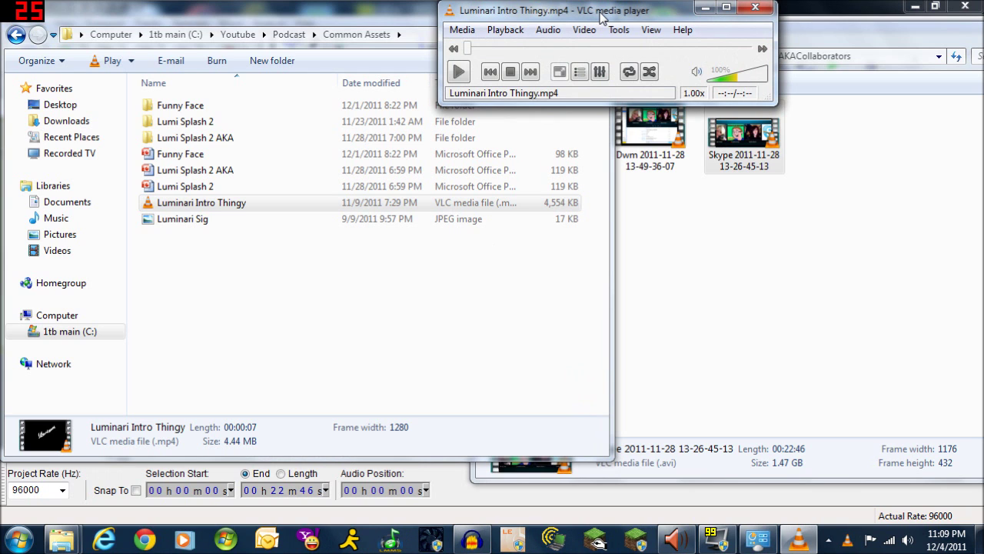
drag(602, 17, 532, 211)
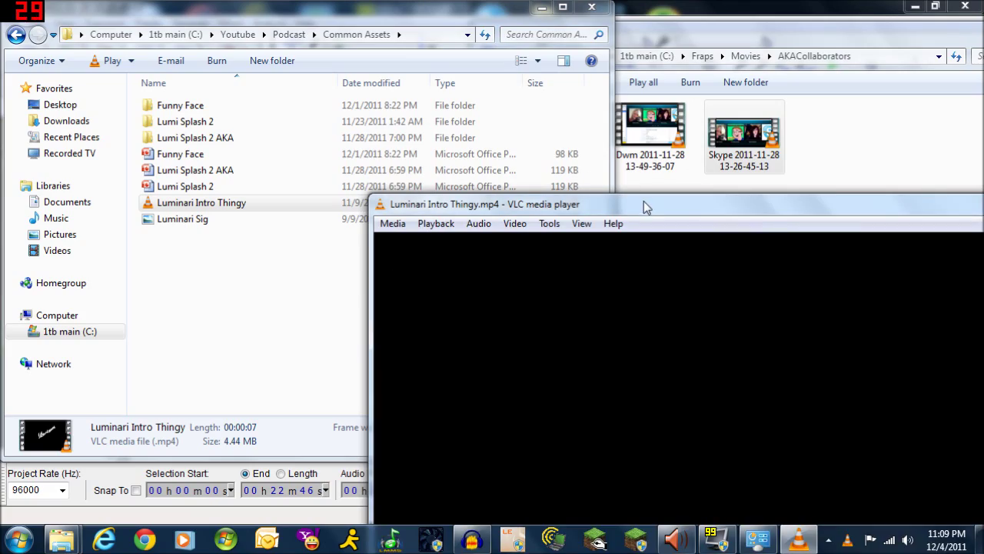
drag(644, 201, 340, 7)
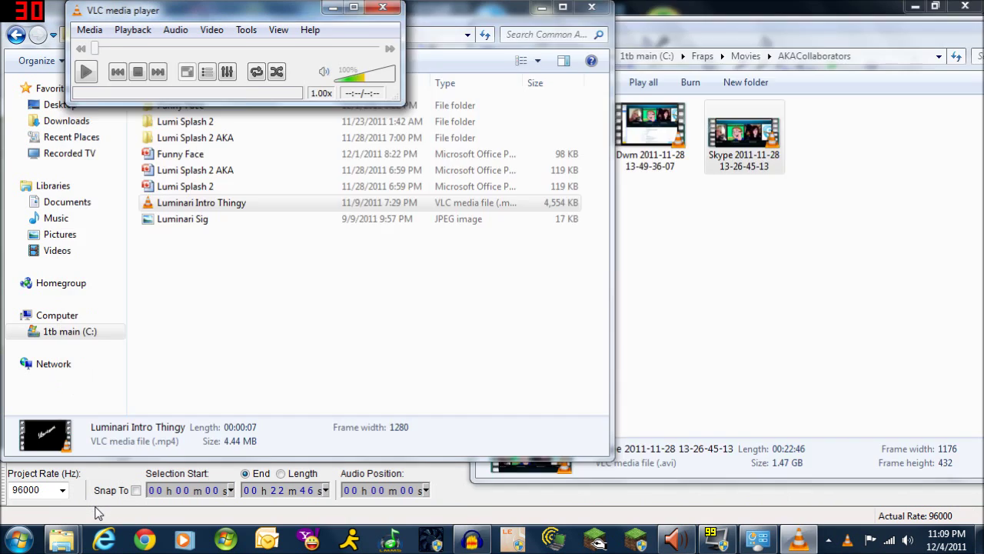
click(98, 514)
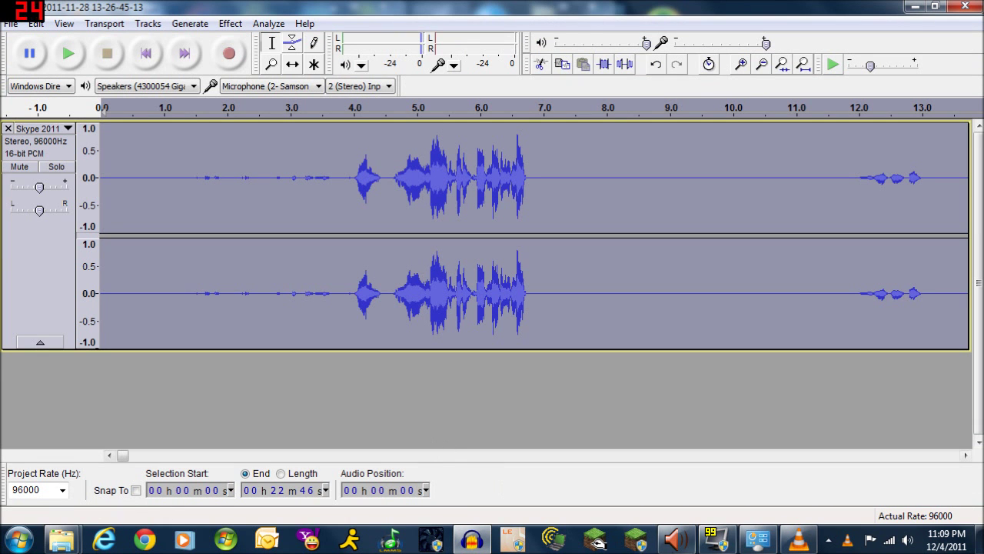
Replay the Luminari intro in VLC, then close the VLC player
click(799, 541)
click(86, 72)
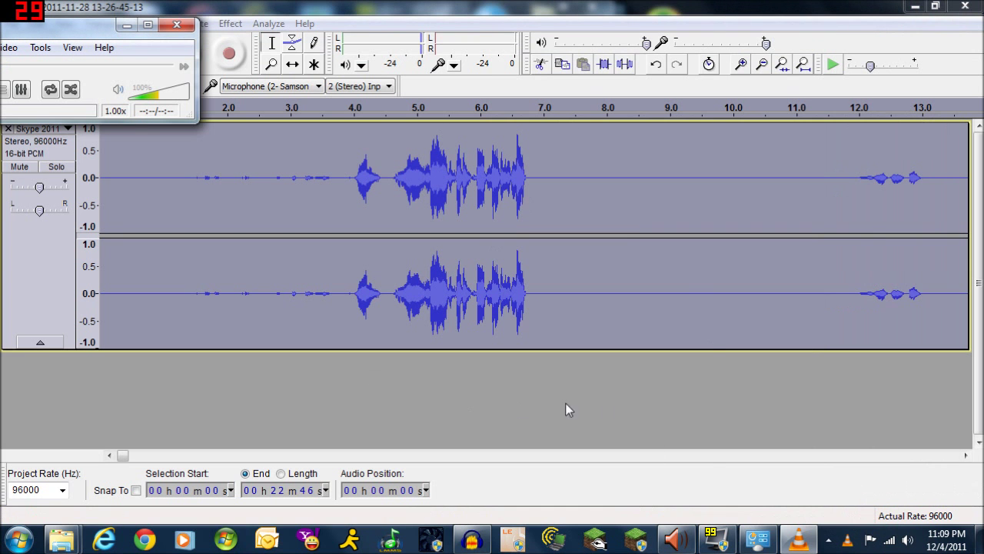
right_click(785, 536)
click(784, 498)
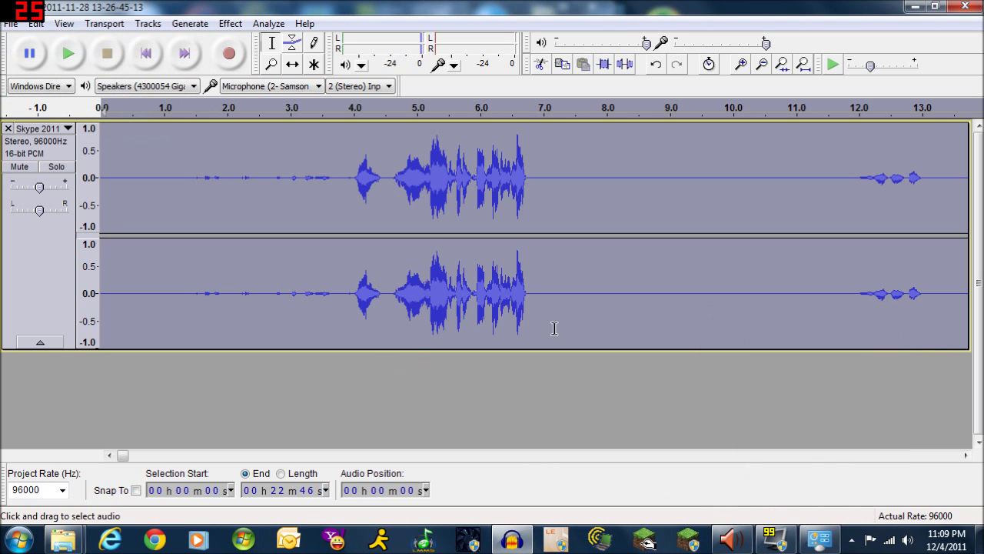
Preview the bass-boosted interview from the beginning, then again from 3:54
click(106, 329)
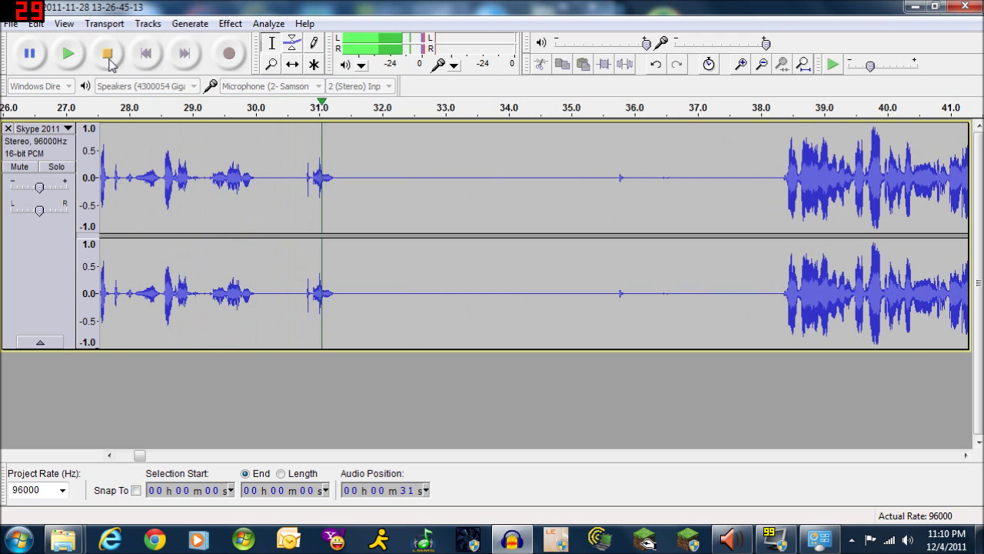
click(107, 56)
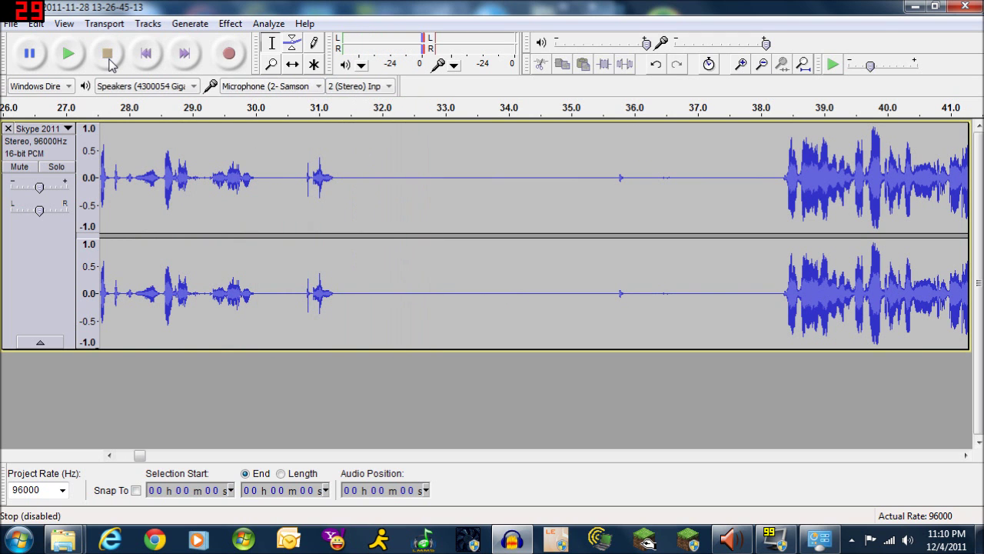
drag(141, 460, 264, 459)
click(349, 324)
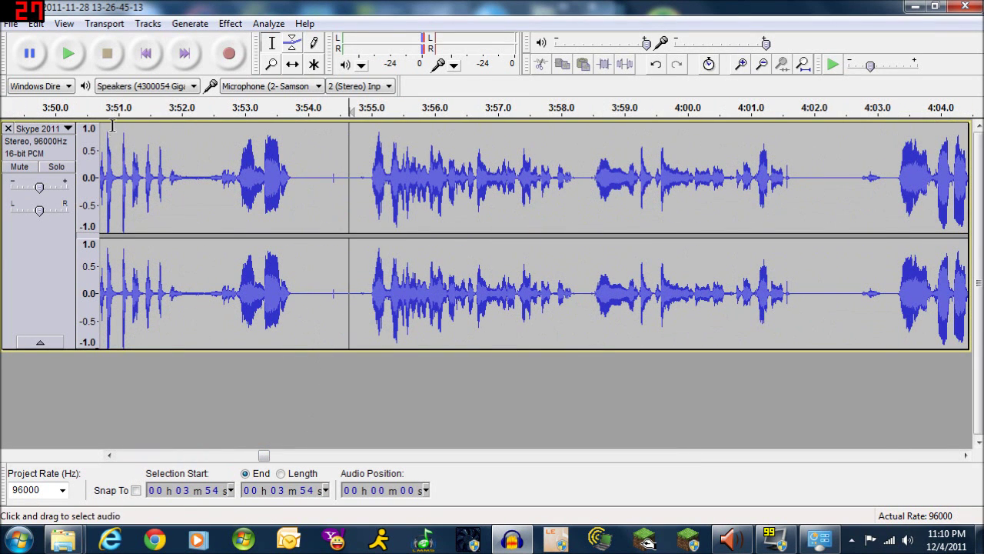
click(68, 53)
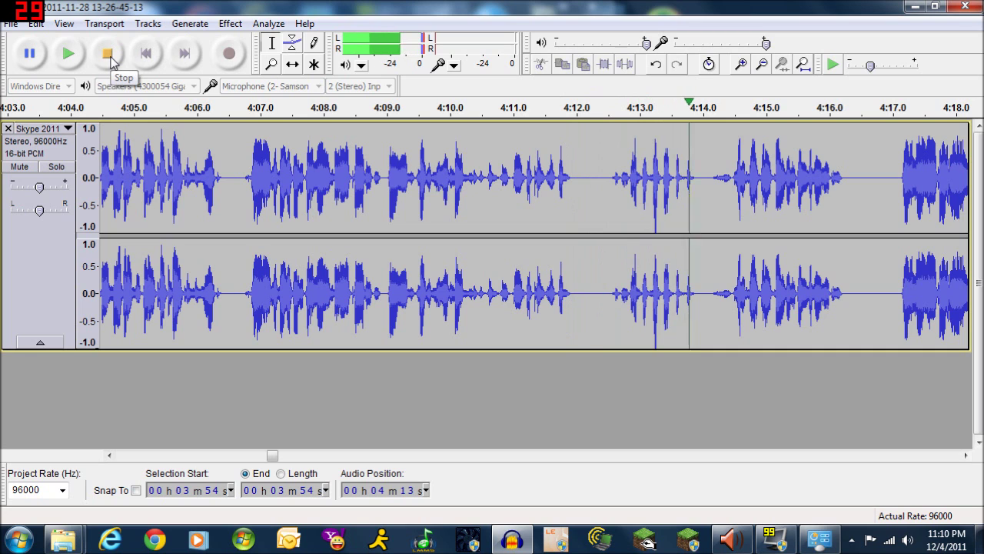
click(110, 57)
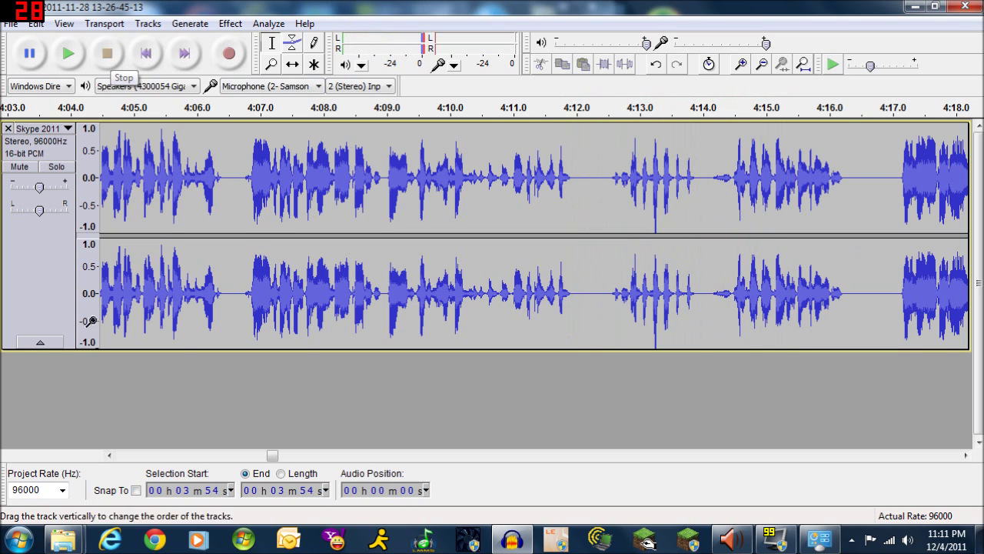
Export the audio as 'AKACollaborators uncut' in WAV (Microsoft) signed 16 bit PCM format
click(11, 23)
click(89, 236)
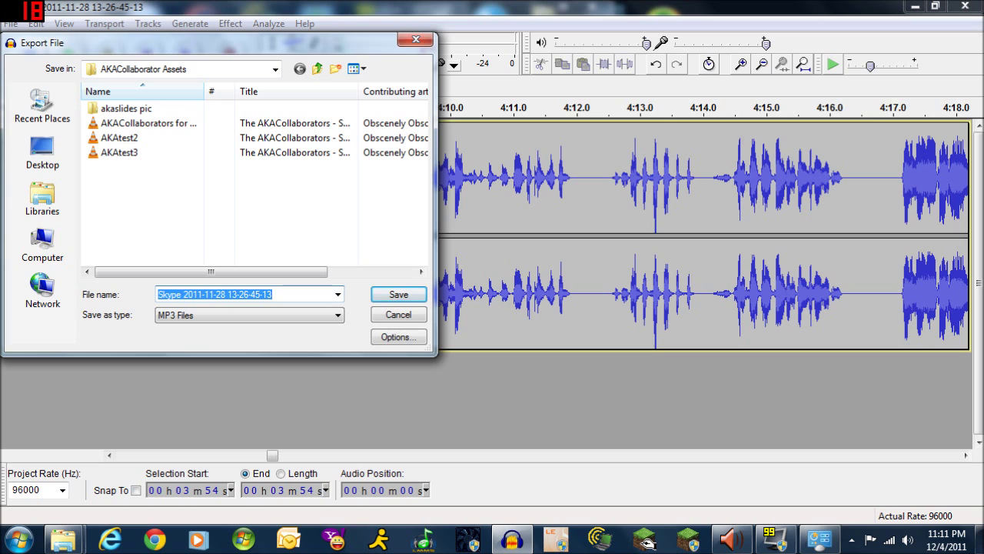
text(AK)
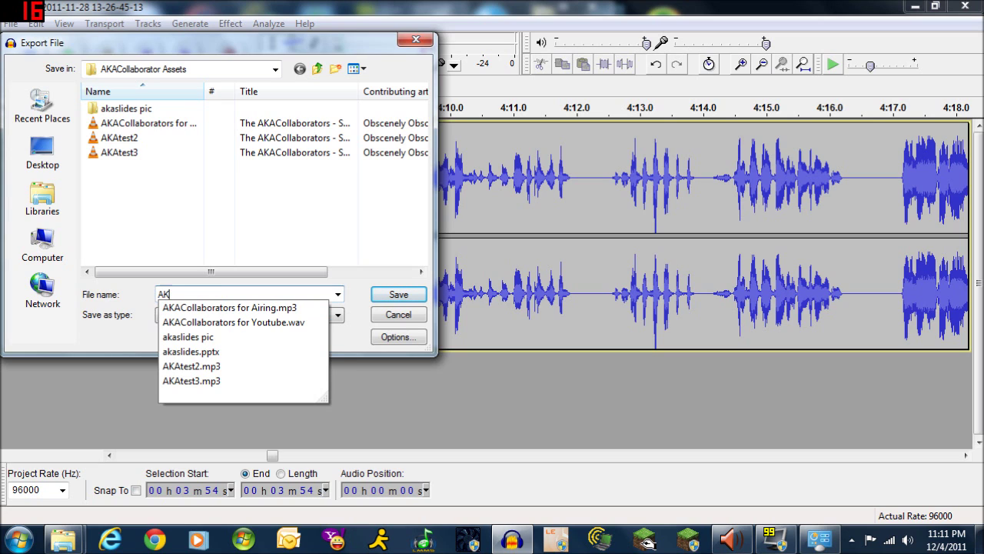
text(AColla)
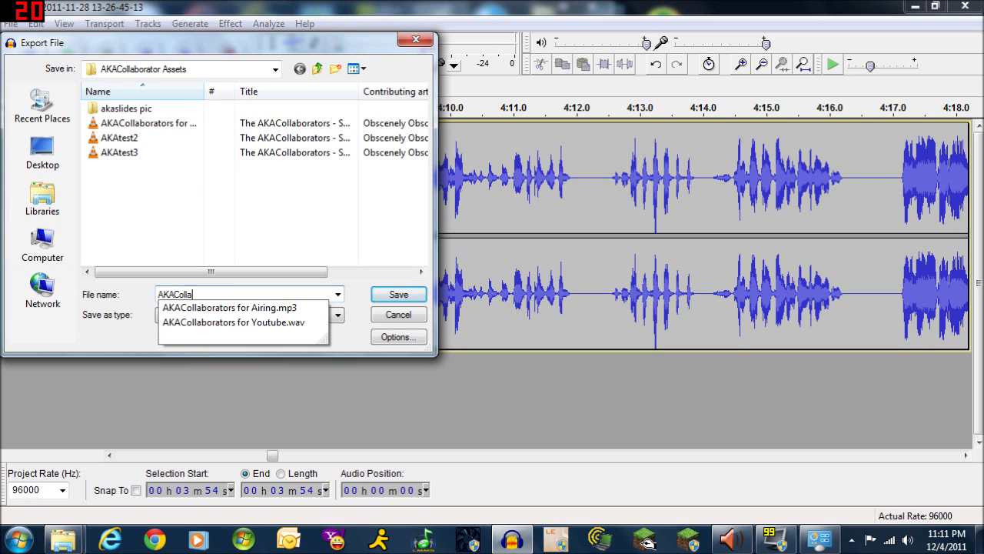
text(borators uncut)
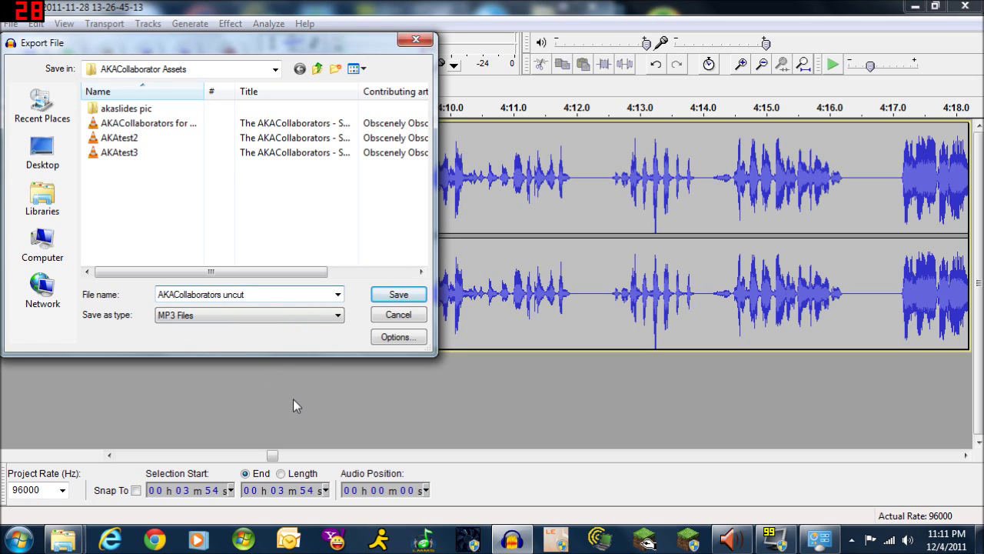
click(337, 315)
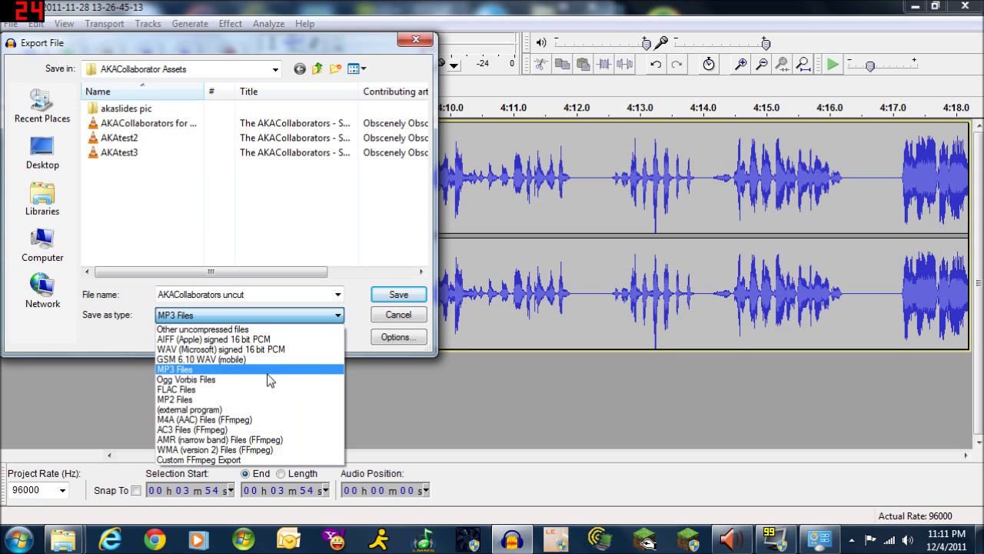
click(275, 350)
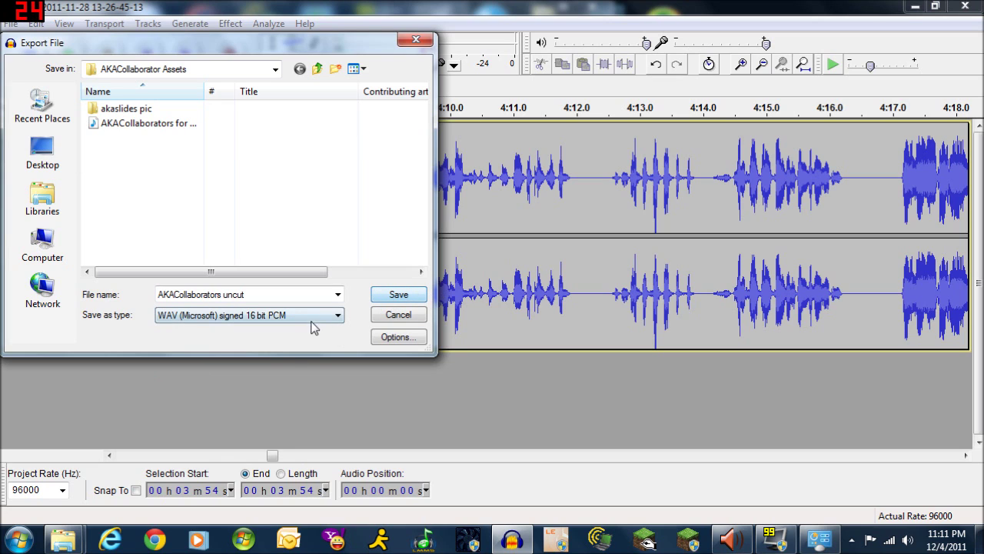
click(399, 296)
Fill in the artist name, title 'obscenely obscure' and year 2011, then start the WAV export
click(496, 250)
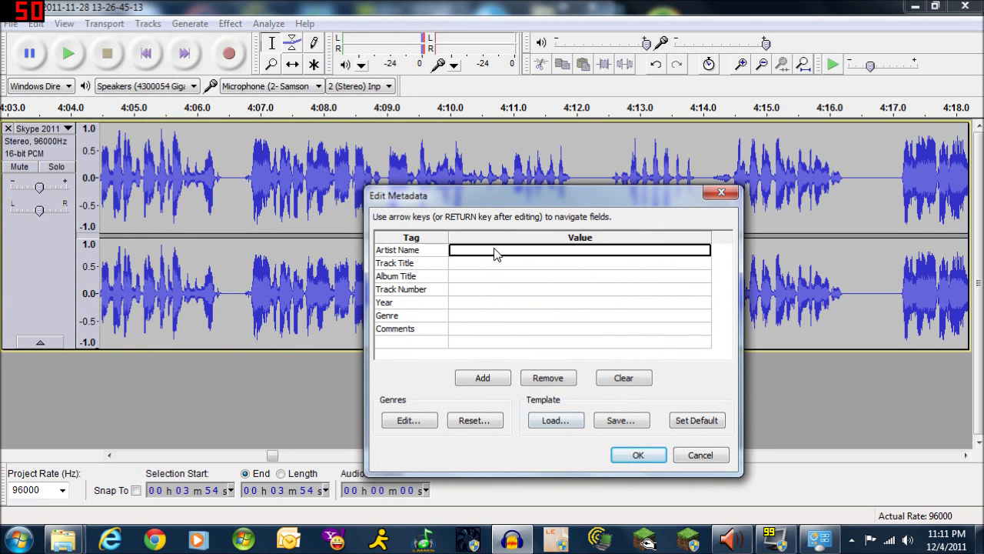
text(luminariweekly)
key(Return)
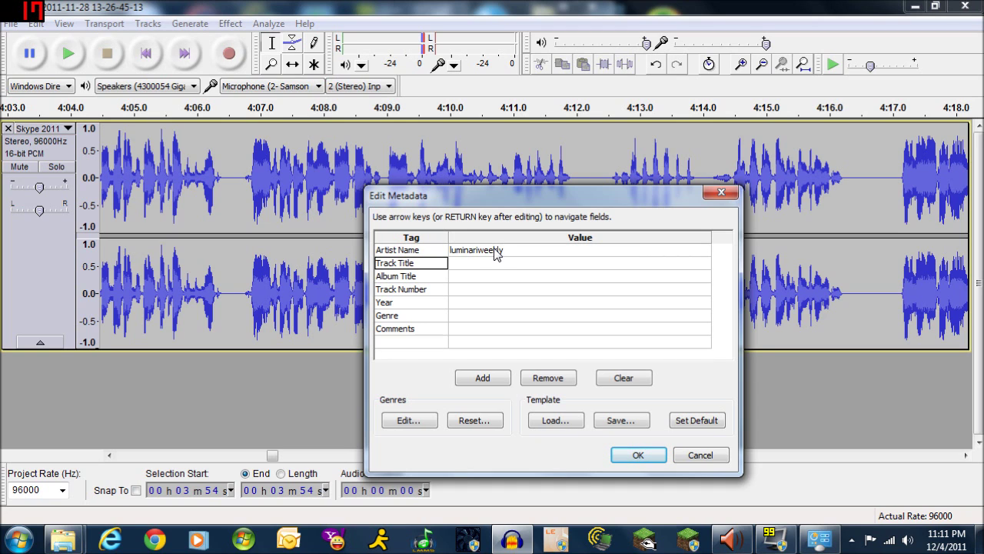
key(Right)
text(obs)
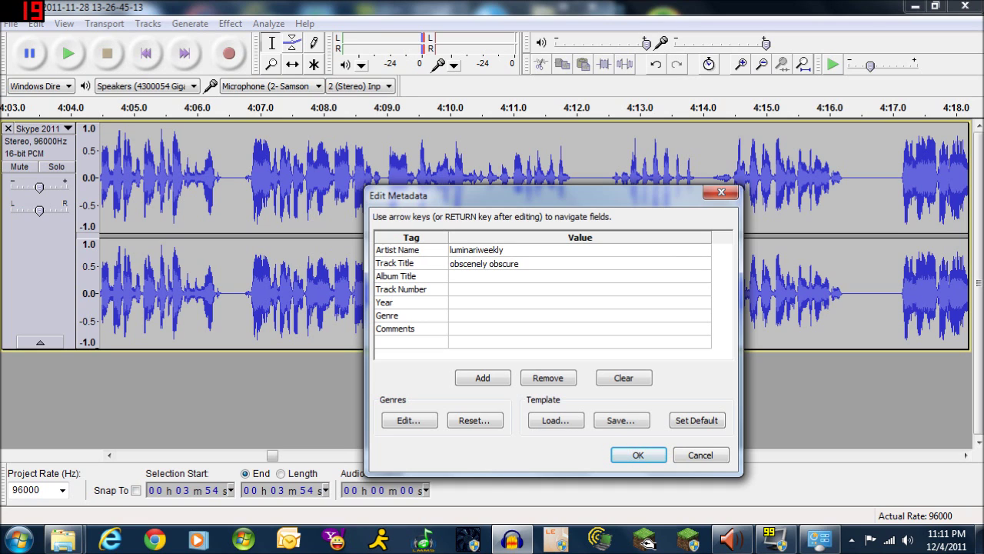
click(472, 303)
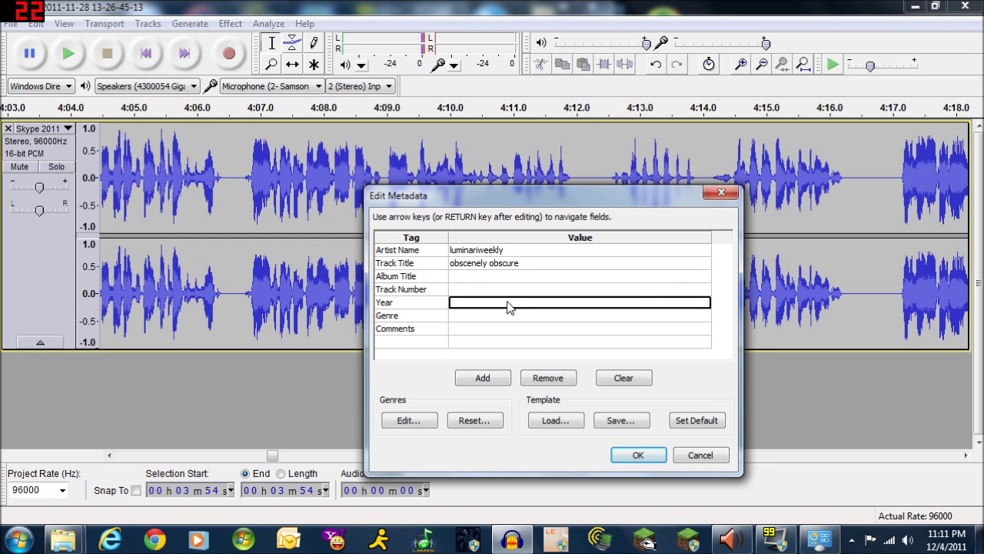
text(2011)
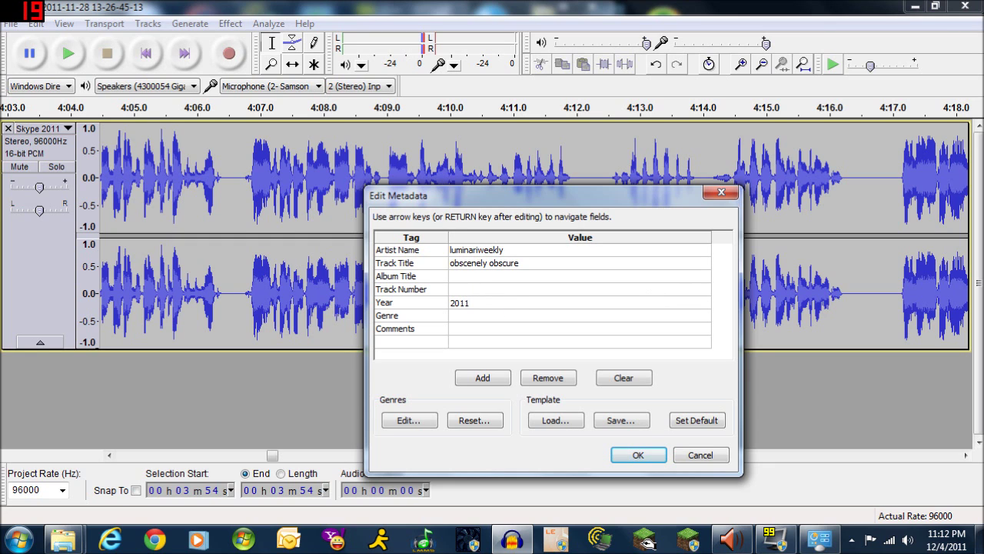
click(639, 455)
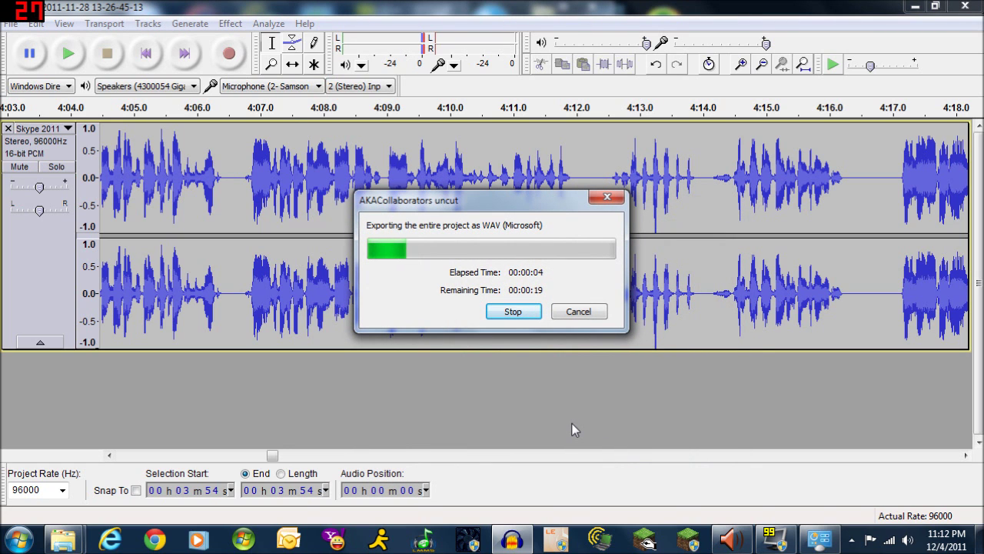
Launch Windows Live Movie Maker from the Start menu while the export finishes
click(17, 540)
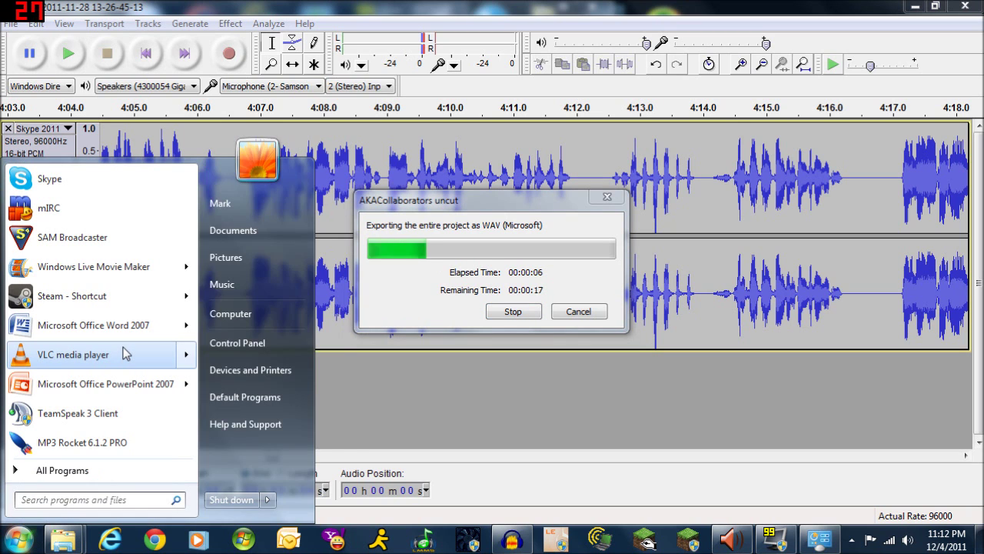
mouse_move(123, 350)
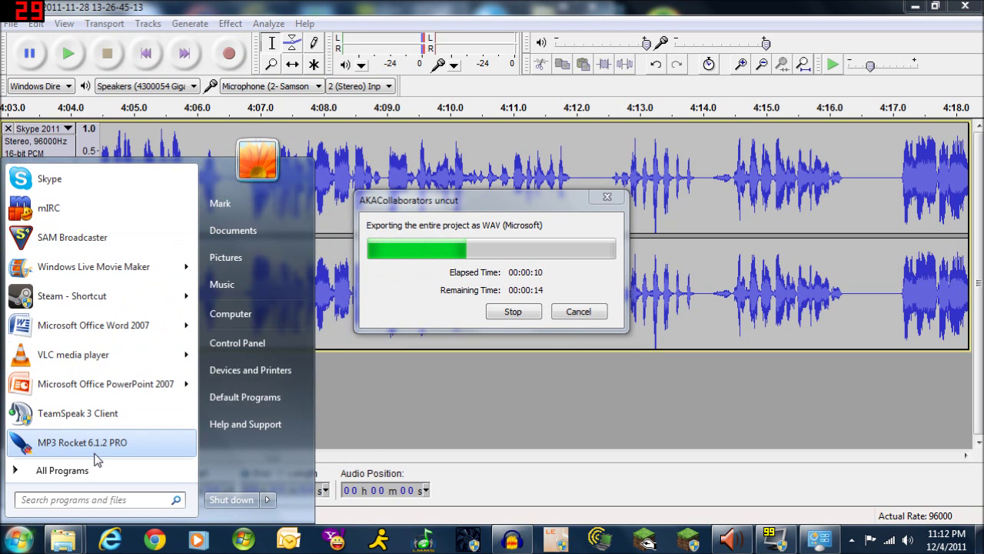
mouse_move(109, 275)
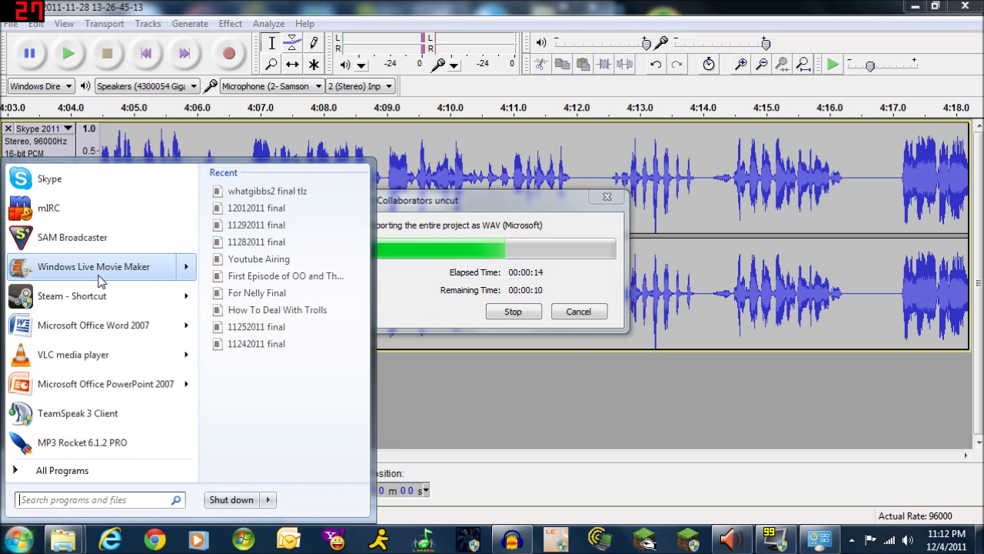
click(102, 273)
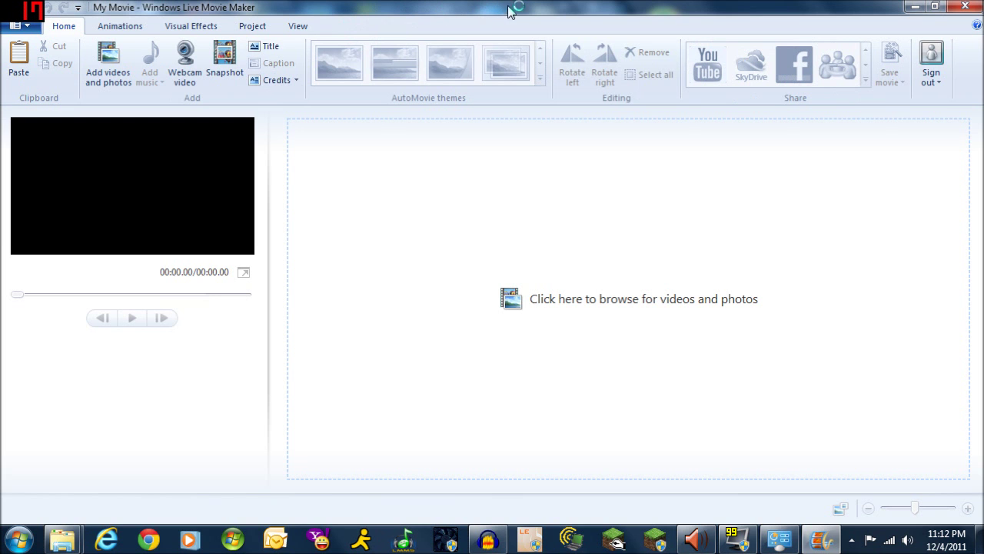
Snap Movie Maker to the left half and the Explorer window to the right half
drag(572, 9, 0, 35)
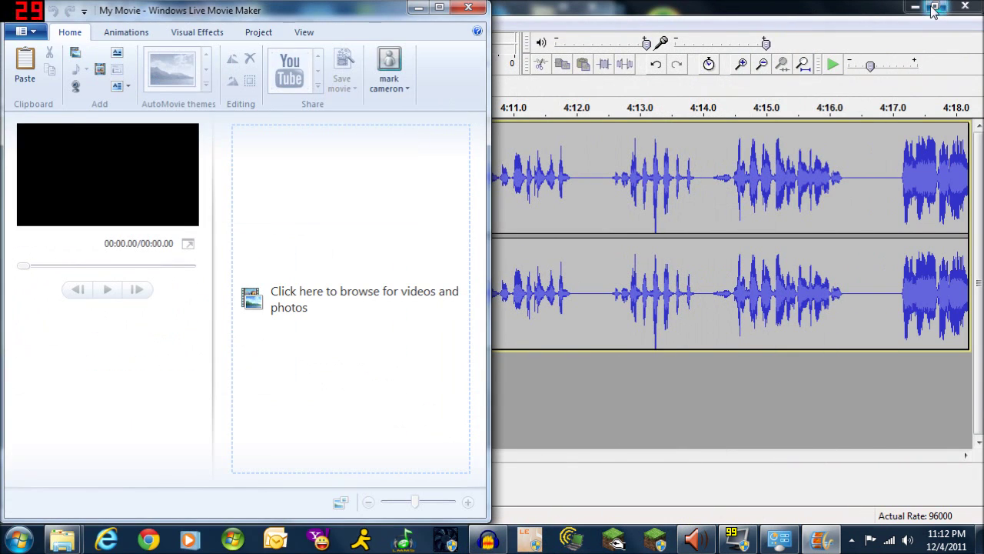
click(915, 6)
mouse_move(72, 541)
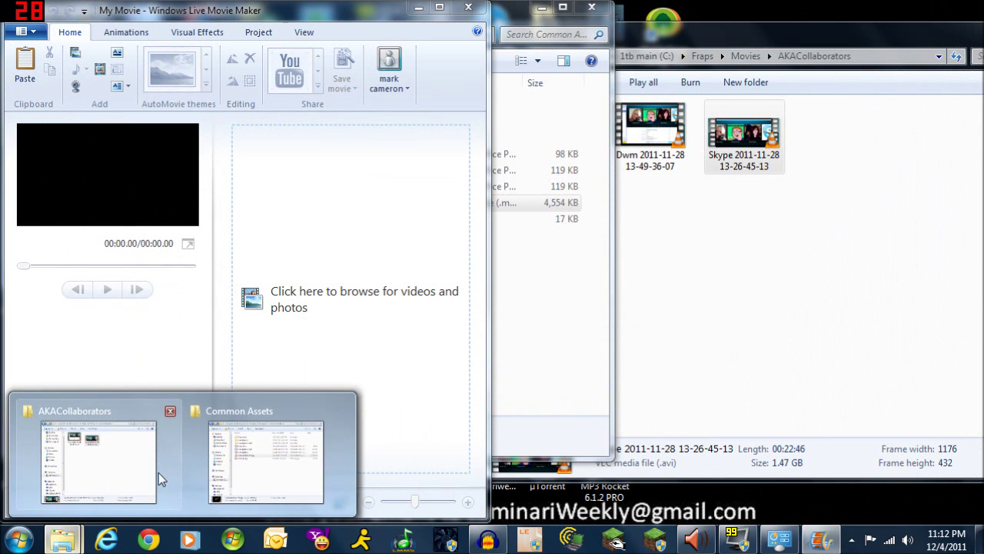
click(264, 469)
drag(382, 18, 983, 20)
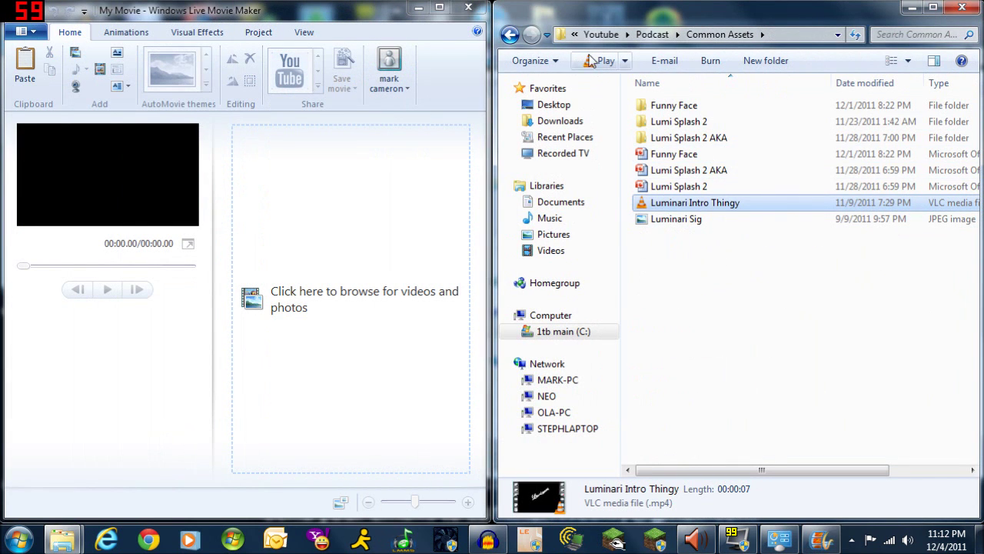
Add Slide1 from the akaslides pic folder to the movie storyboard
click(510, 35)
double_click(676, 105)
double_click(674, 108)
drag(685, 123, 312, 209)
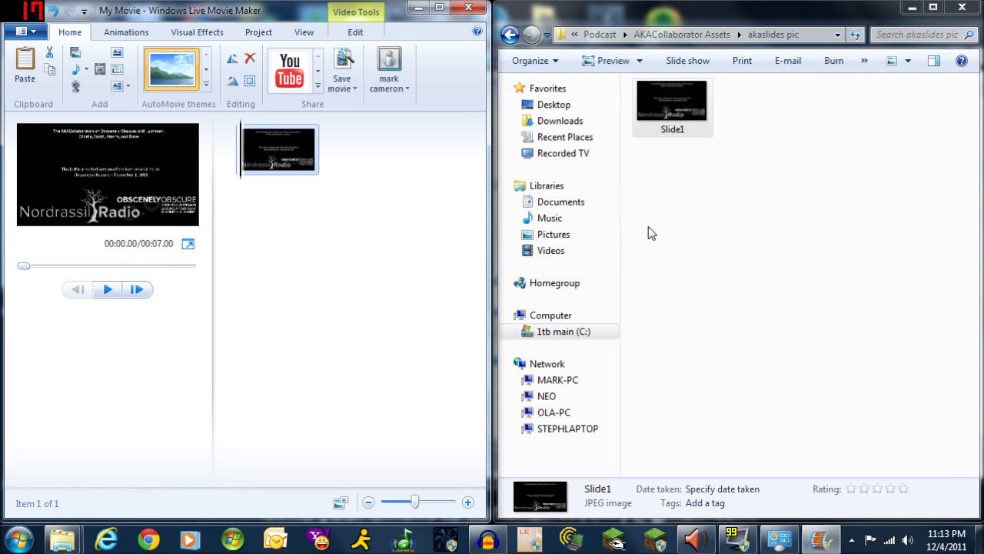
Back in AKACollaborator Assets, select the AKACollaborators uncut file and widen the Name column
click(509, 34)
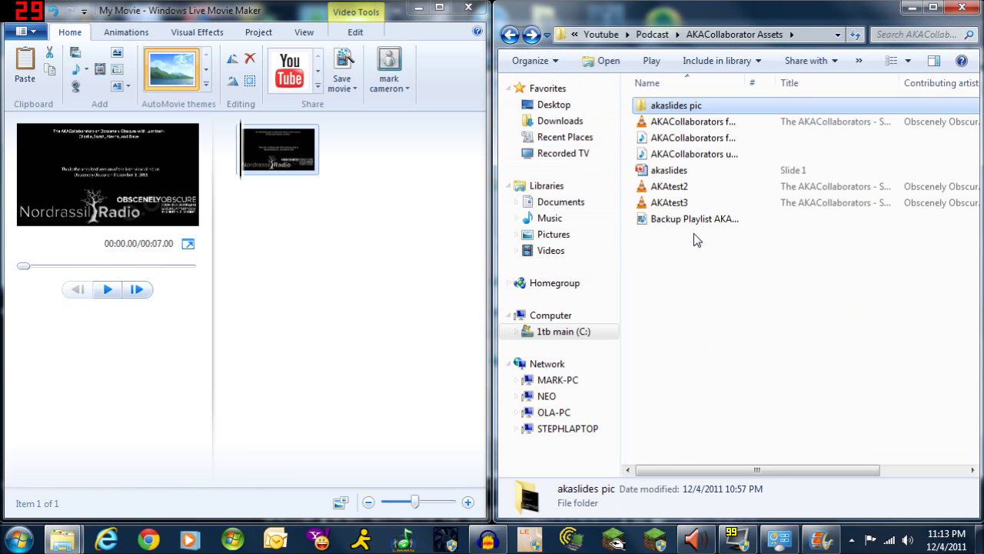
click(694, 158)
drag(746, 83, 777, 83)
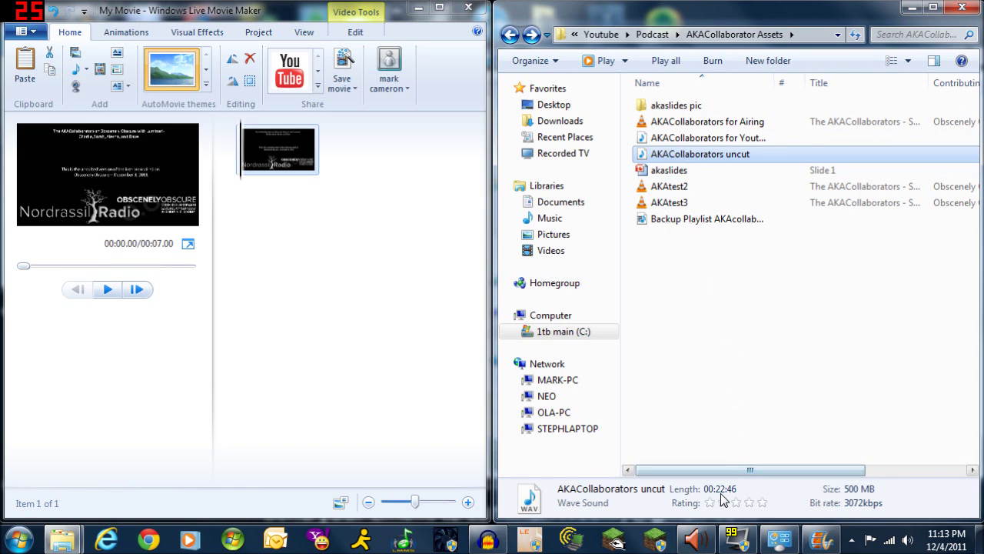
click(19, 539)
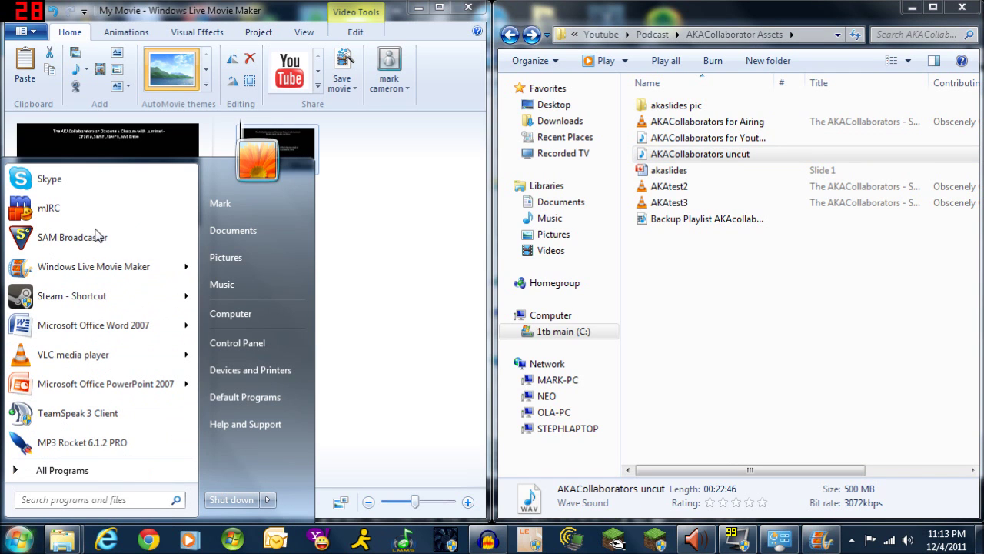
Launch Calculator from All Programs > Accessories
click(94, 471)
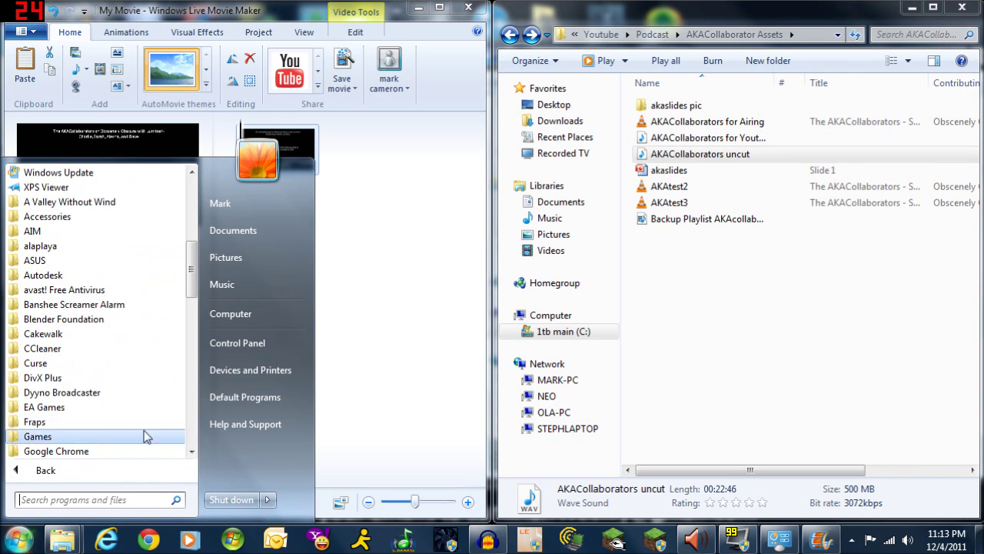
click(132, 216)
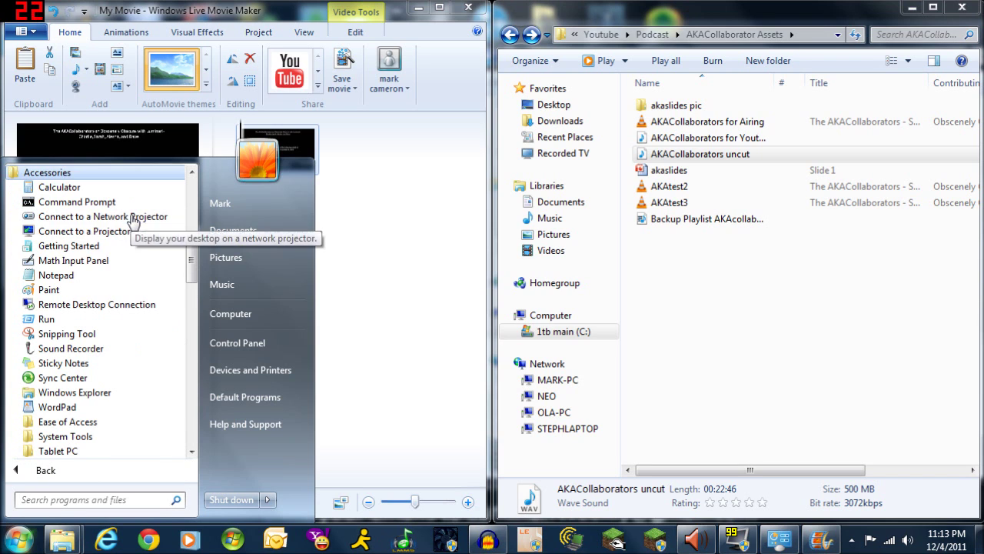
click(123, 190)
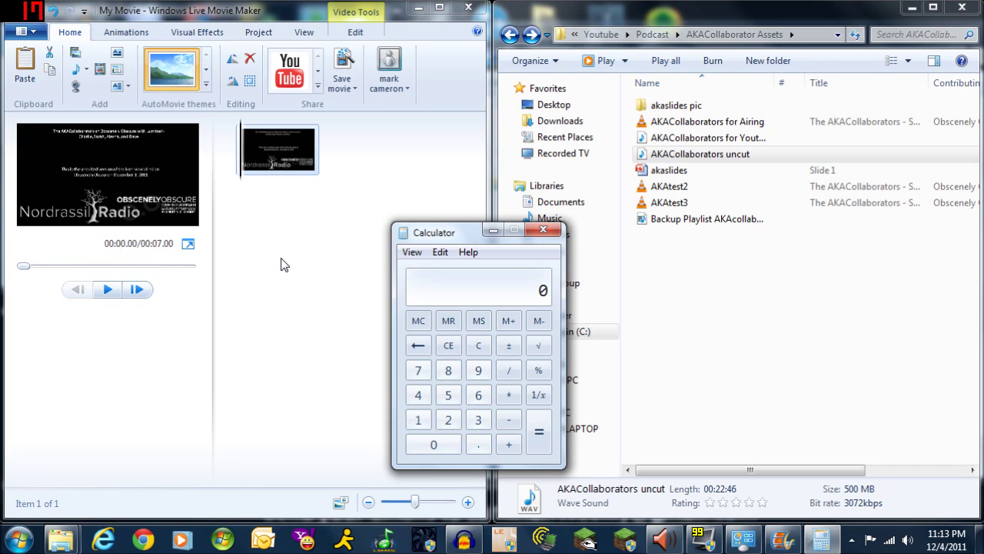
Compute 22*60 + 46 to get 1366 seconds
text(22*60)
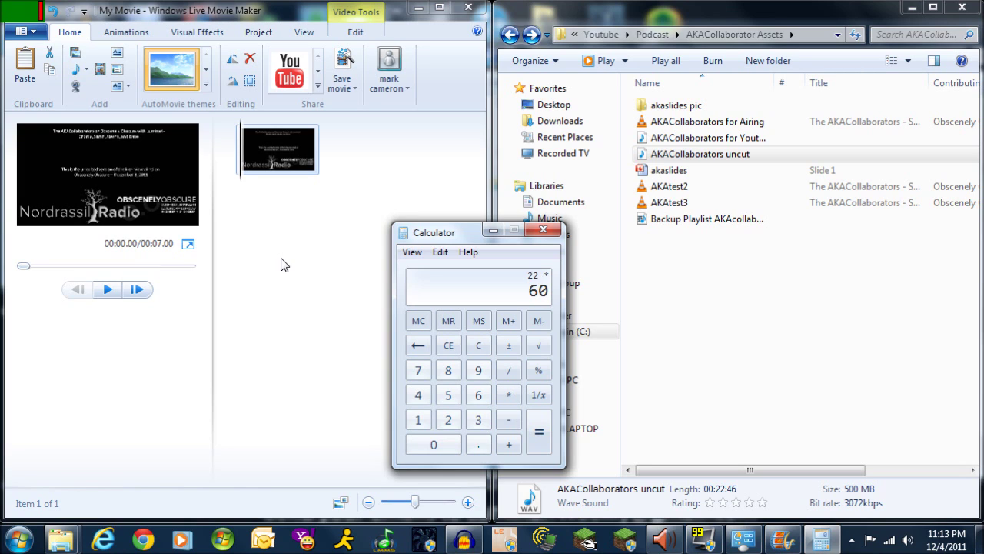
key(Return)
key(plus)
text(46)
key(Return)
click(300, 343)
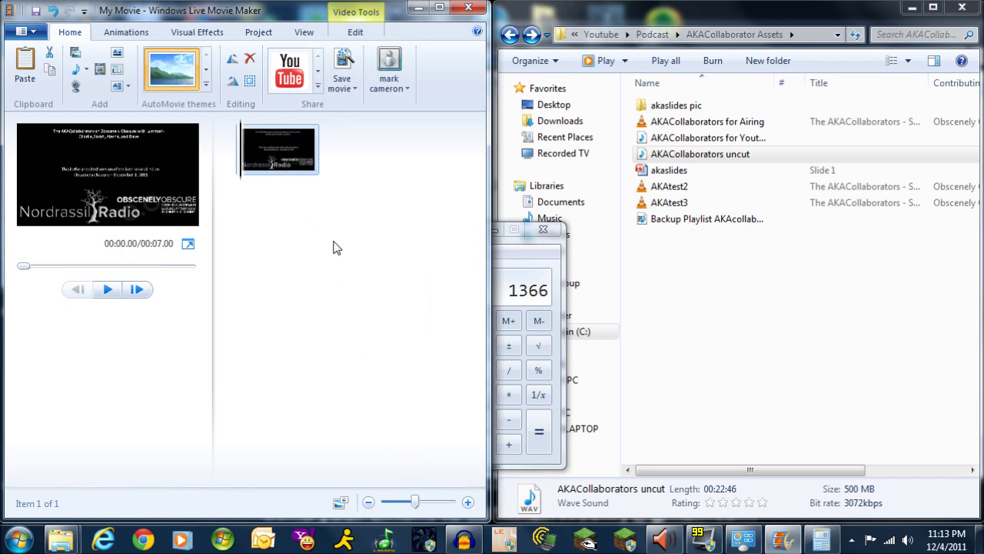
Add the AKACollaborators uncut WAV to the movie as its music track
drag(647, 156, 241, 125)
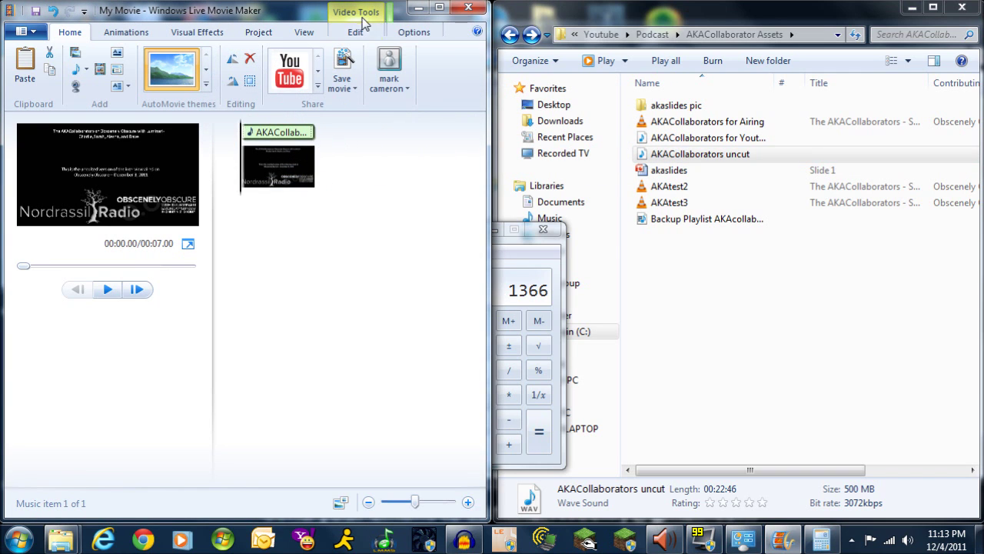
drag(272, 16, 348, 1)
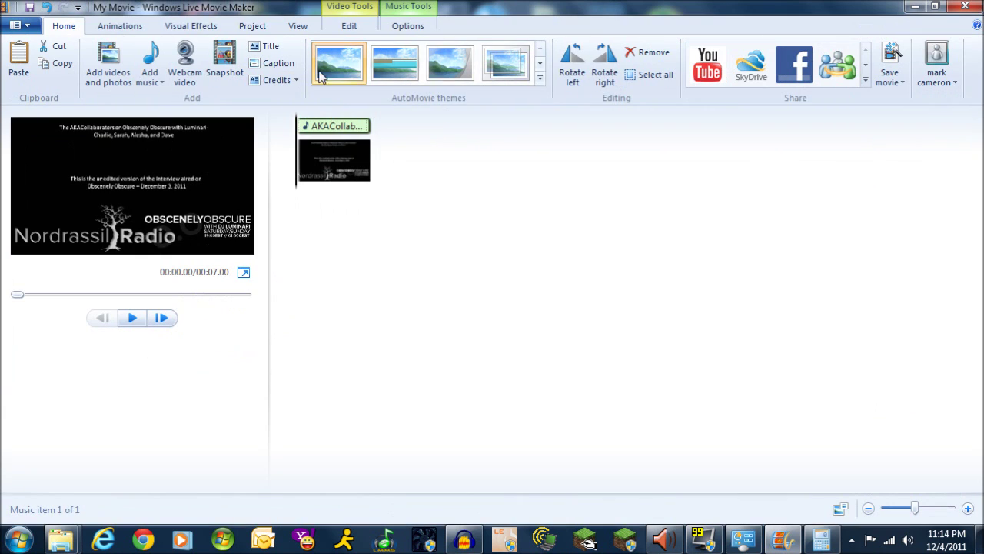
click(325, 176)
Set the title slide's duration to 1,375 seconds on the Video Tools Edit tab
click(350, 25)
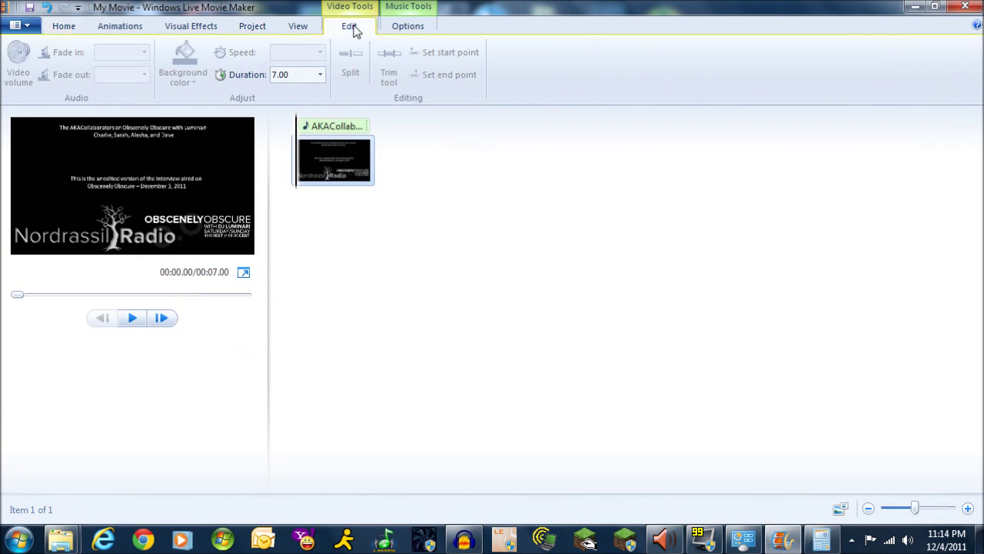
click(277, 75)
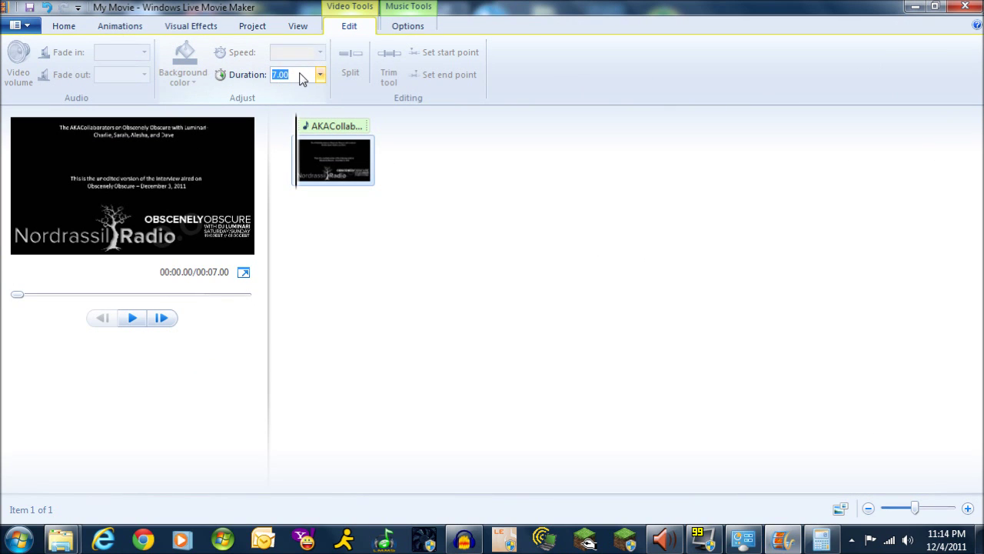
text(13)
key(Return)
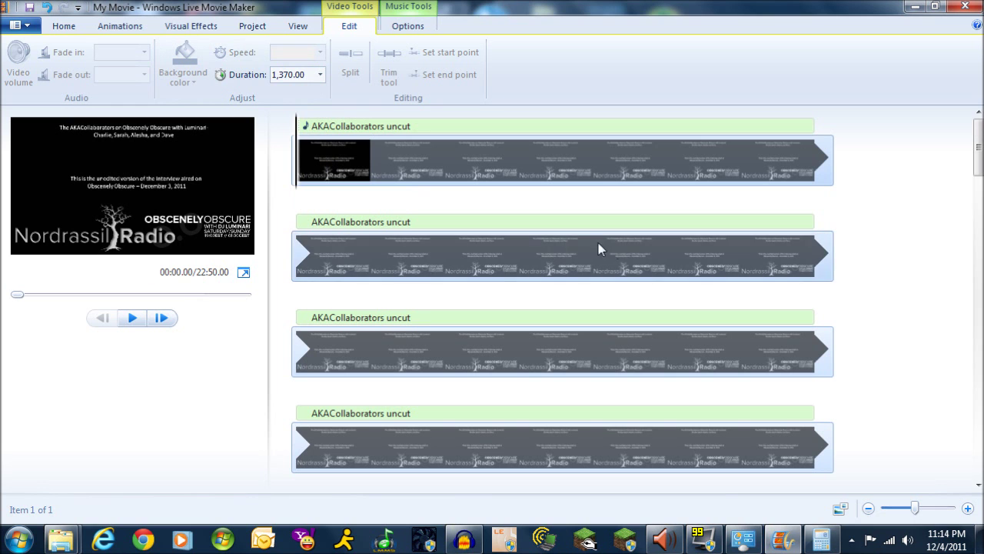
drag(978, 154, 979, 459)
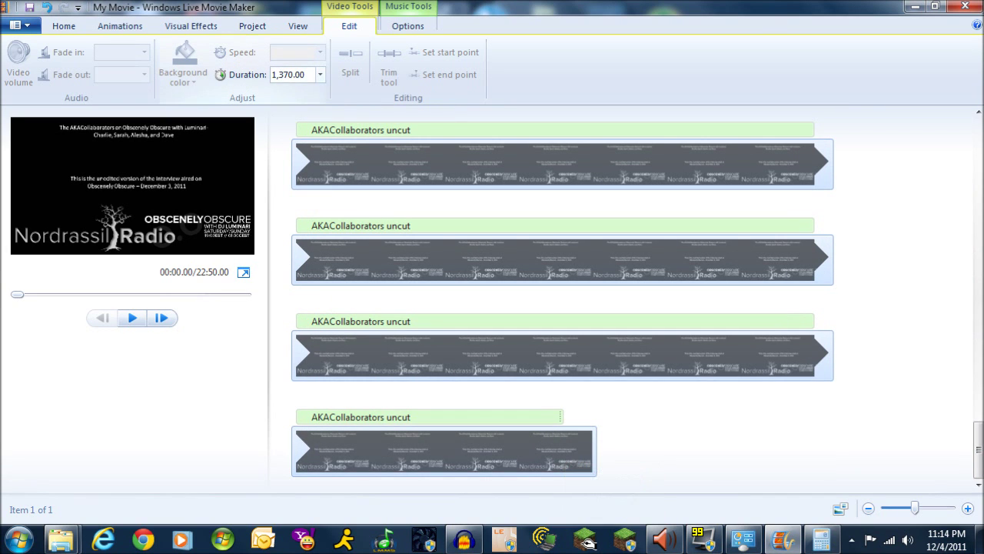
click(288, 75)
click(287, 74)
key(Delete)
key(Delete)
key(Return)
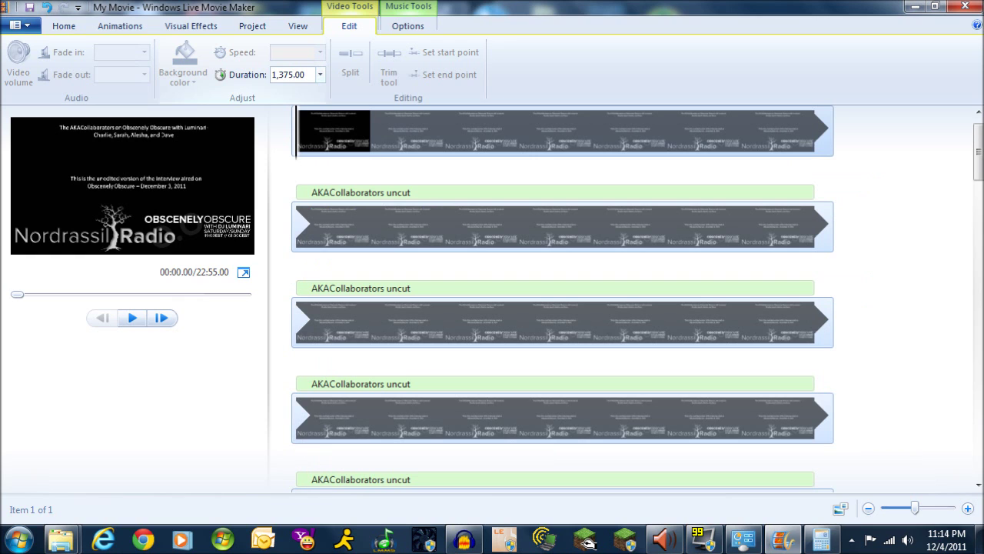
drag(977, 152, 979, 503)
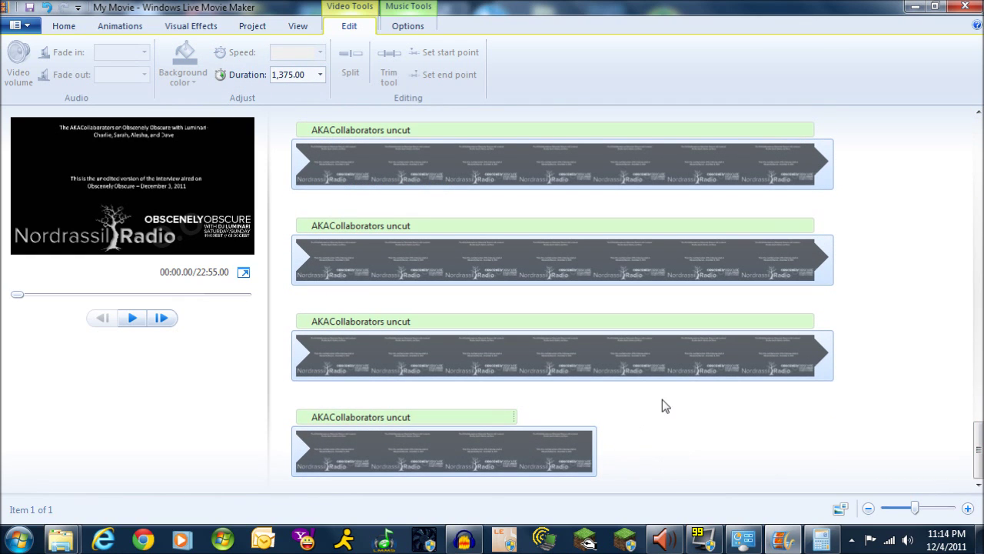
drag(979, 463, 976, 149)
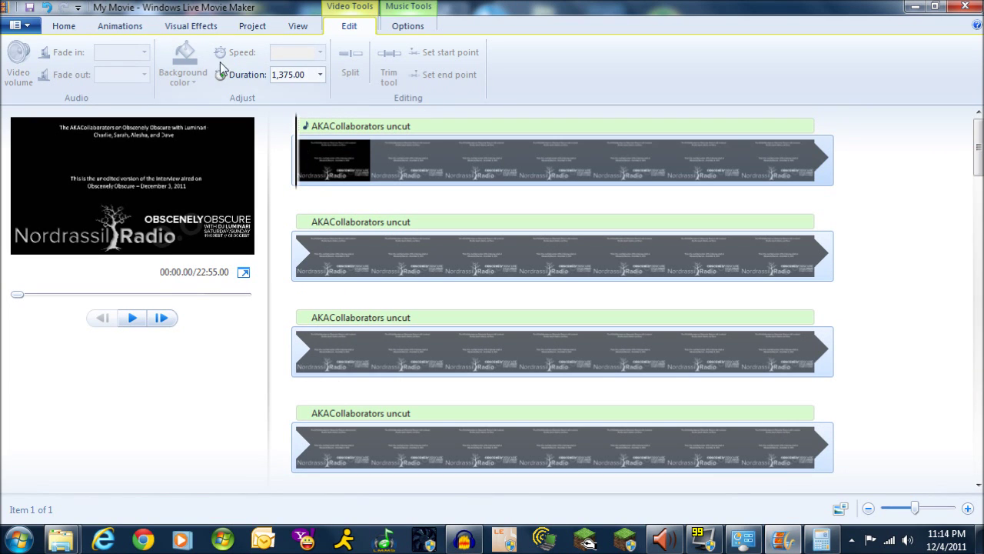
Apply the 1.50-second Blur - through black transition to the title slide
click(191, 30)
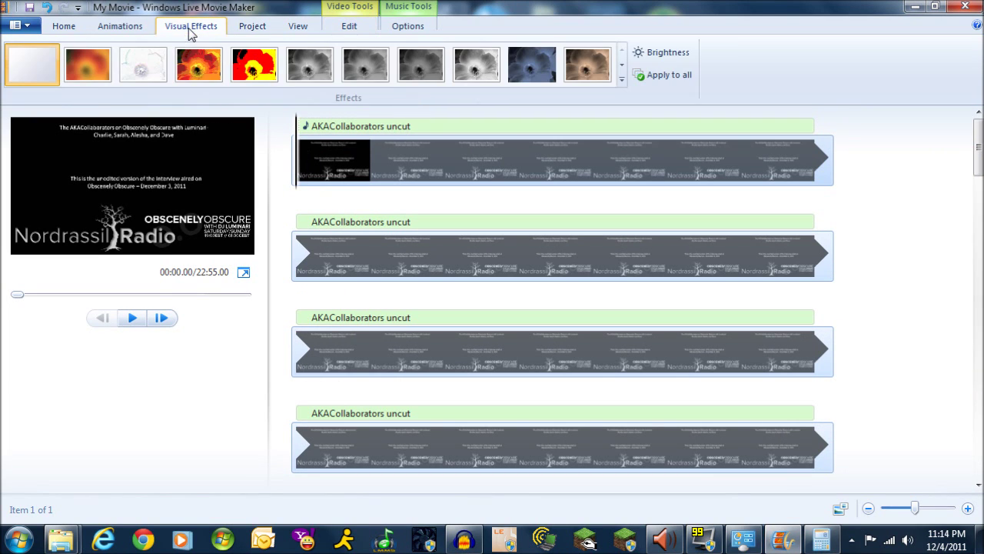
click(121, 31)
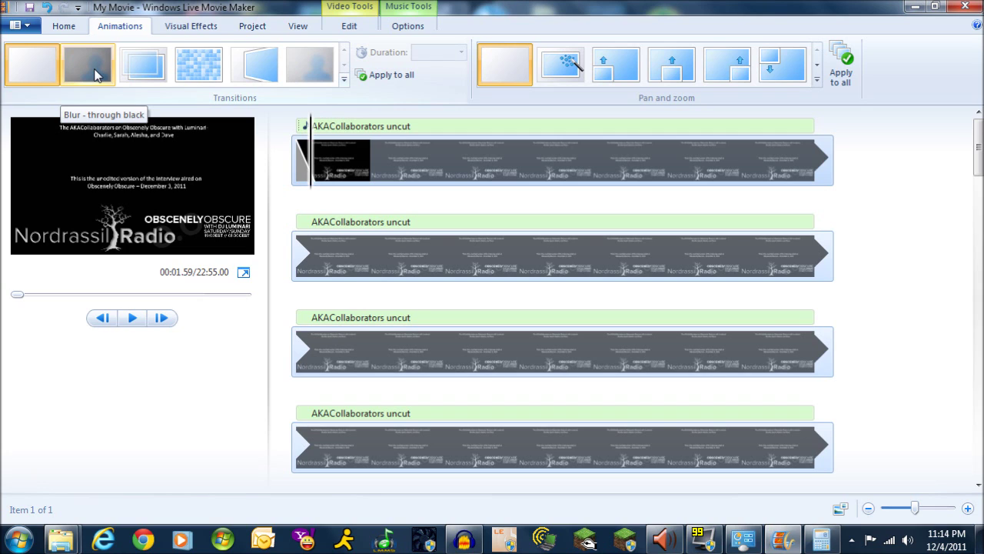
click(95, 74)
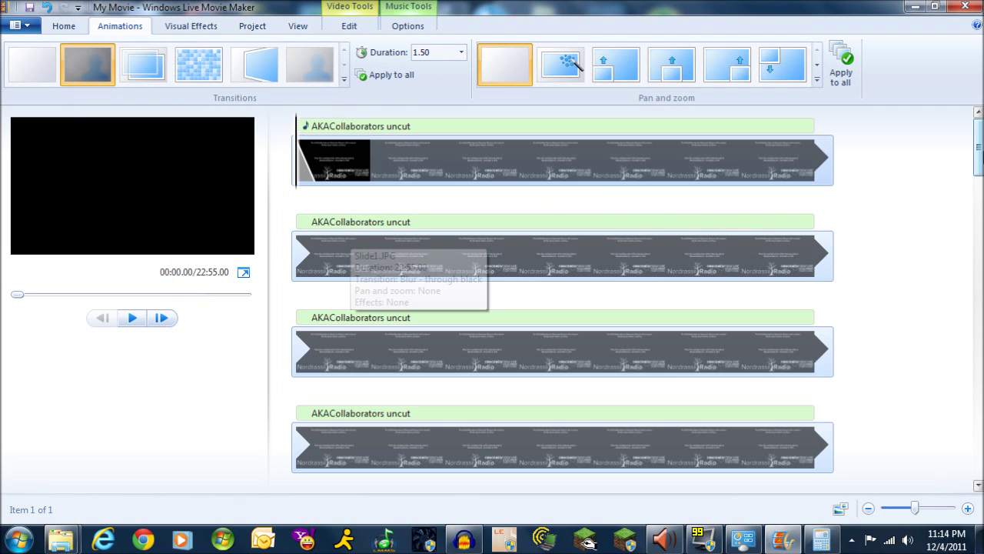
mouse_move(978, 150)
mouse_down()
mouse_move(978, 246)
mouse_move(975, 131)
mouse_up()
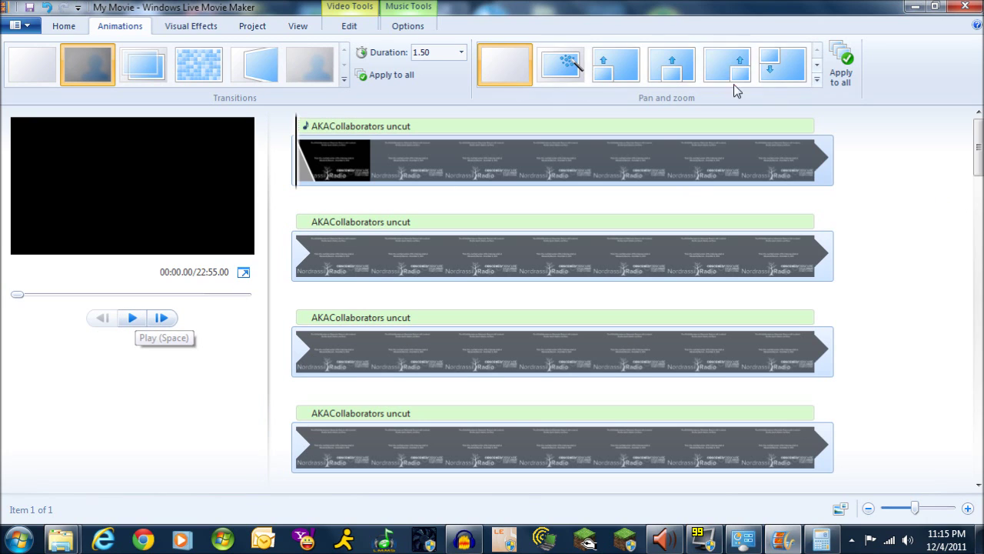
Minimize Movie Maker and turn on FPS benchmarking in Fraps, then return to General settings
click(913, 6)
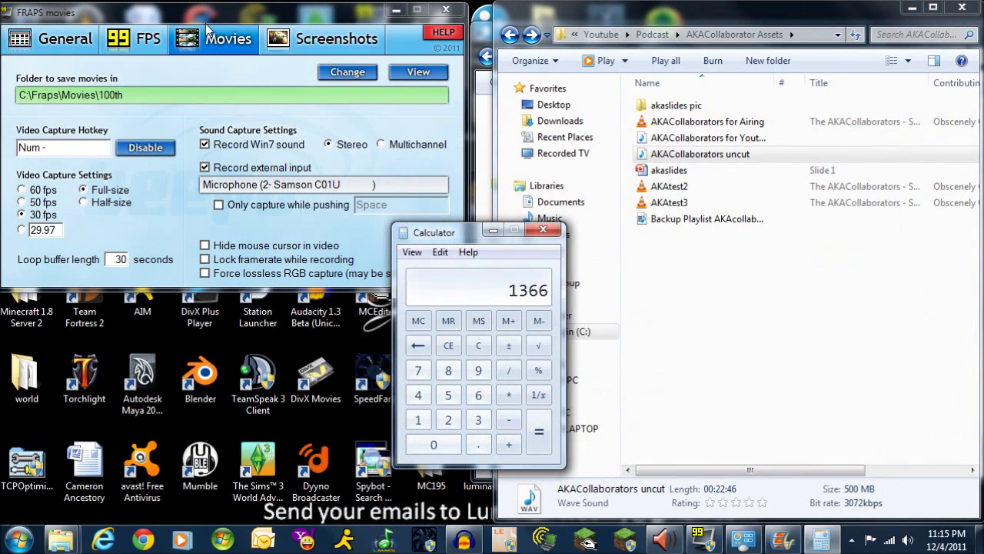
mouse_move(238, 17)
mouse_down()
mouse_move(284, 65)
mouse_move(261, 35)
mouse_move(232, 21)
mouse_move(255, 25)
mouse_up()
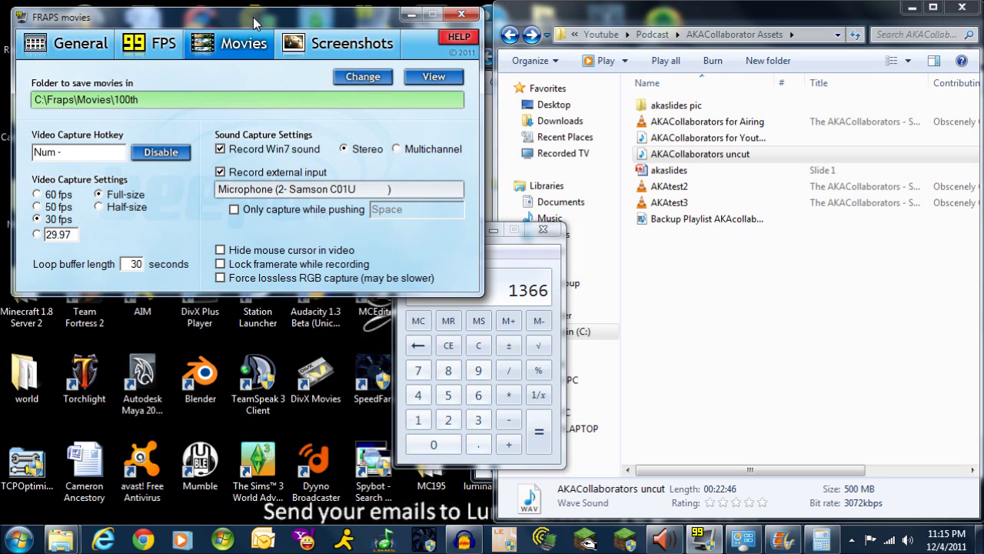
click(156, 55)
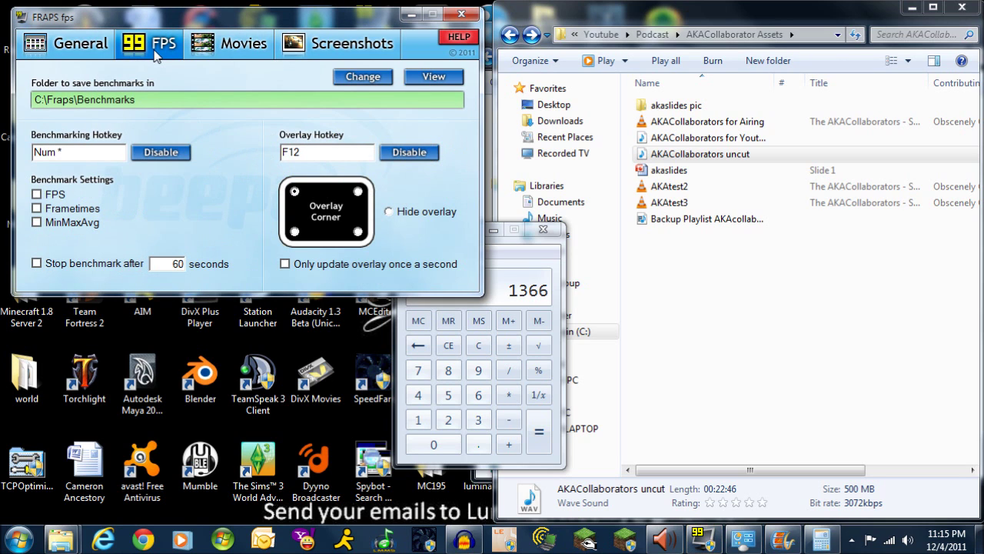
click(42, 196)
click(82, 51)
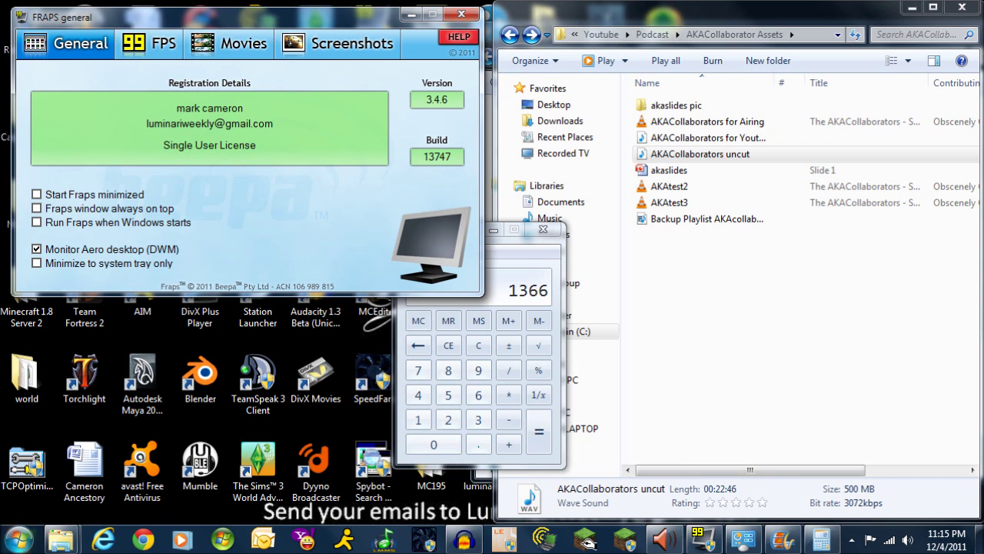
Open the 100th recordings folder from Fraps Movies and move the Explorer window aside
mouse_move(60, 547)
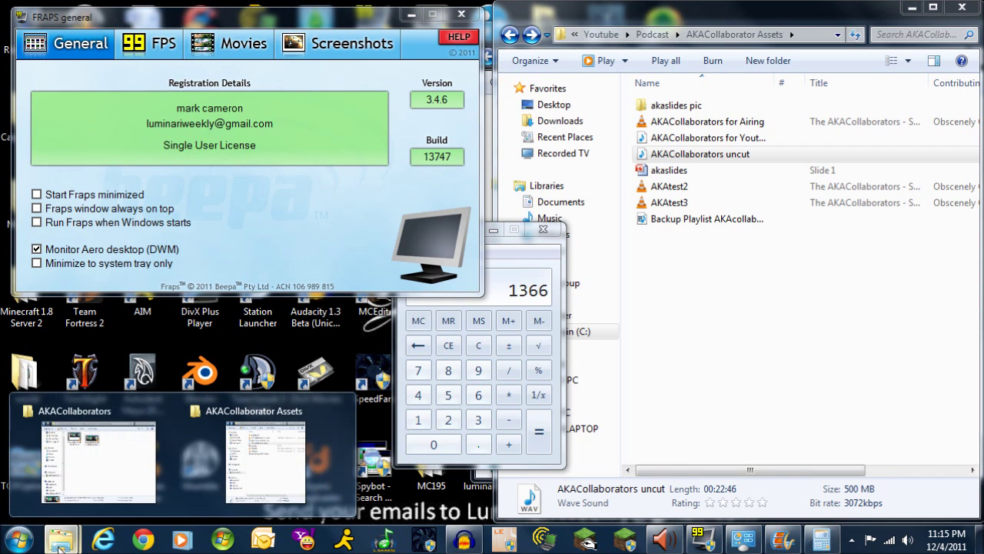
click(115, 472)
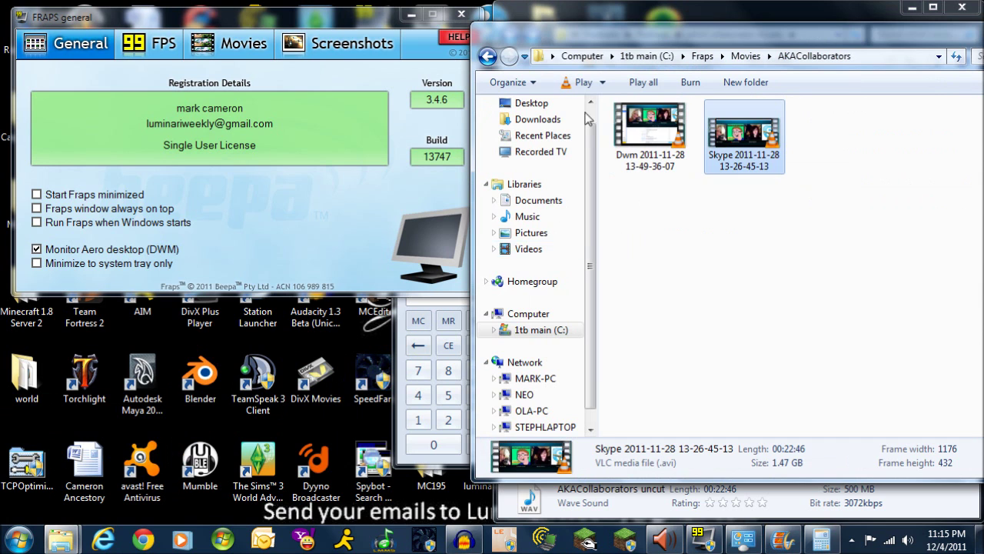
click(487, 57)
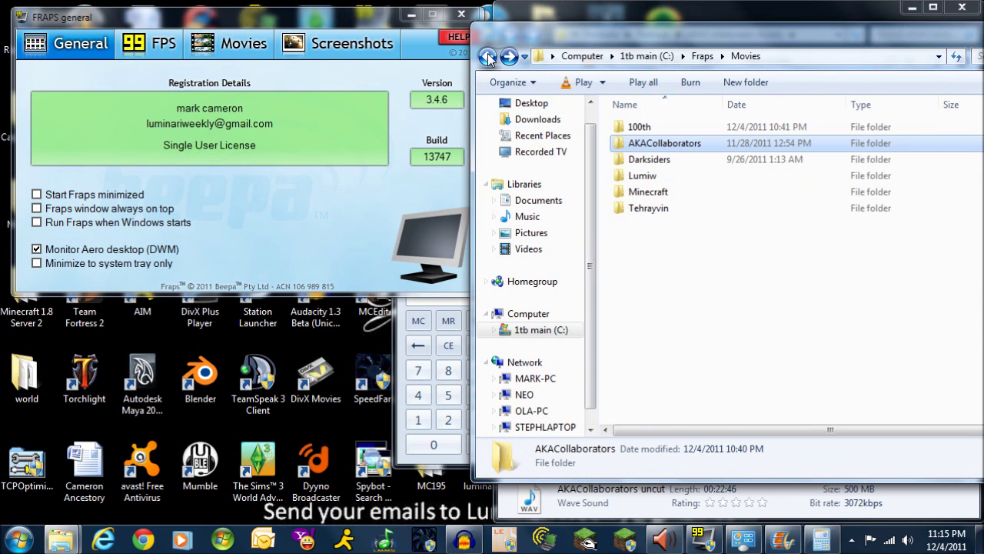
double_click(644, 128)
drag(787, 31, 560, 39)
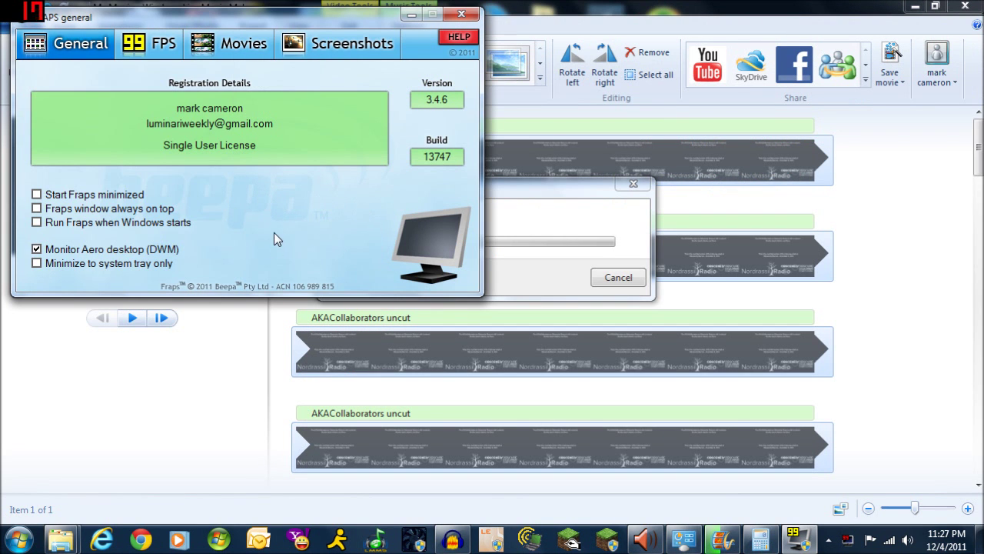
Hide Fraps and check the first recording's details in the 100th folder during the save
click(409, 15)
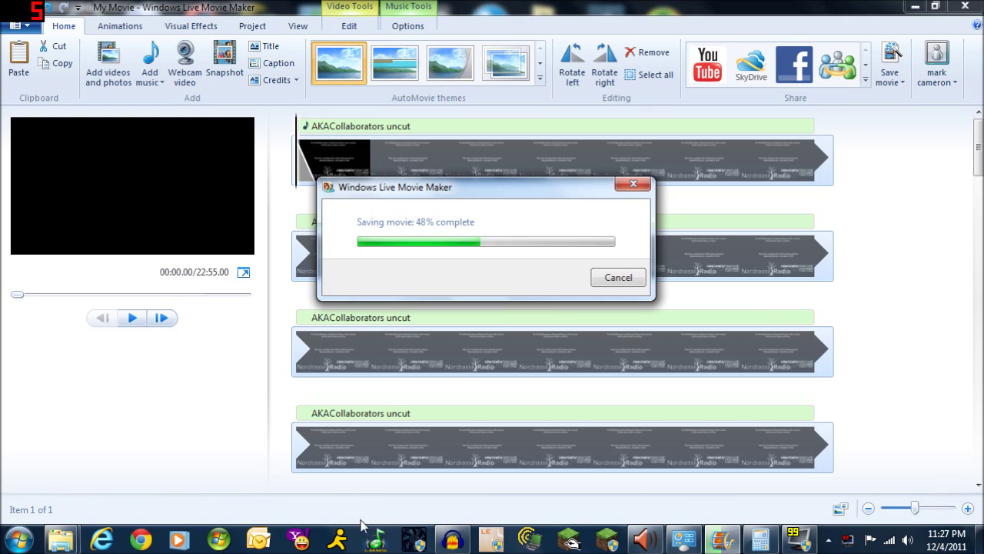
click(132, 484)
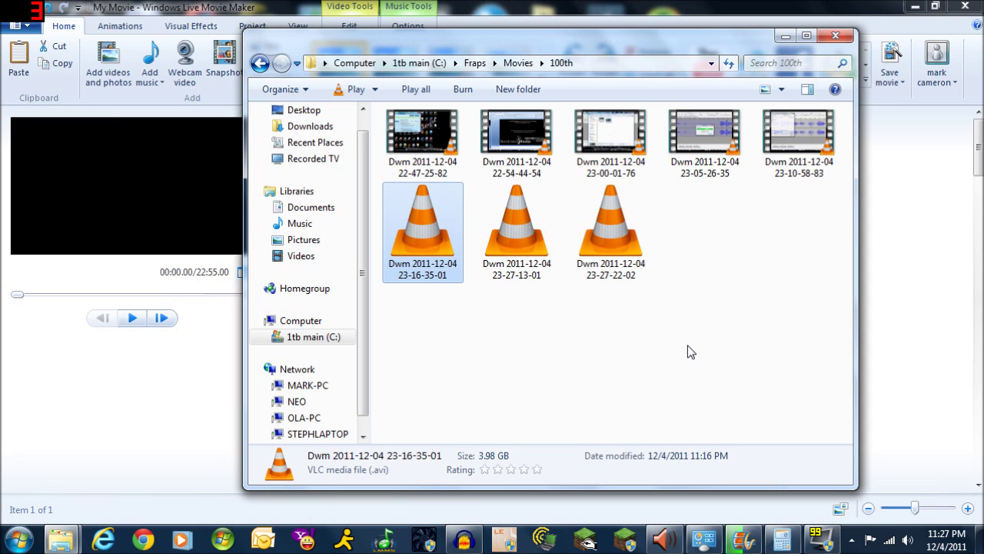
mouse_move(791, 154)
click(431, 149)
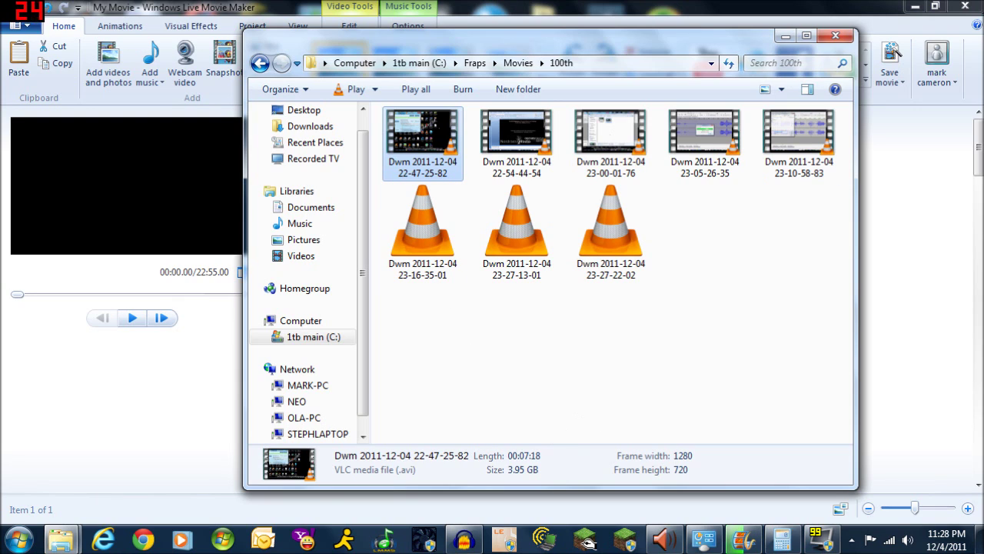
click(785, 37)
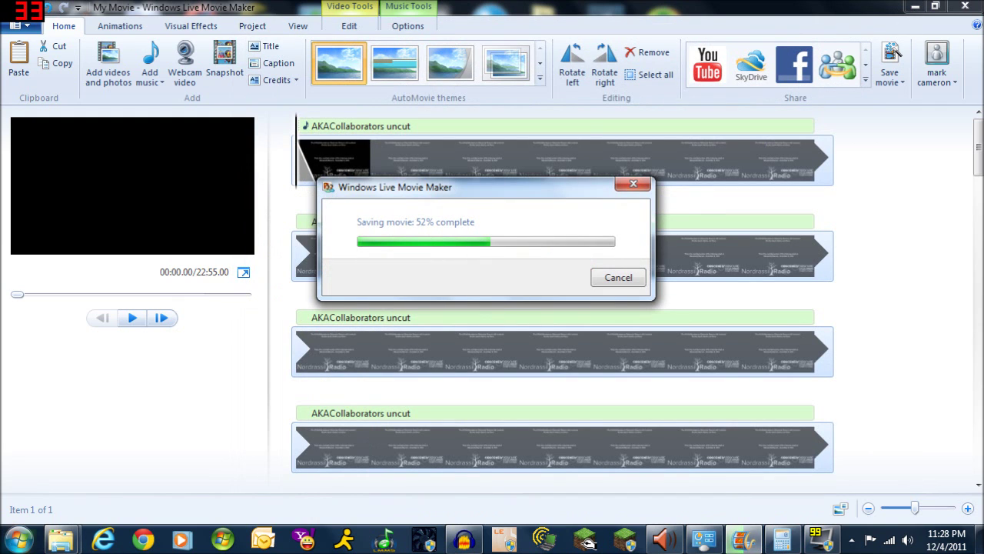
Bring up the Computer entry's system Properties page
click(18, 541)
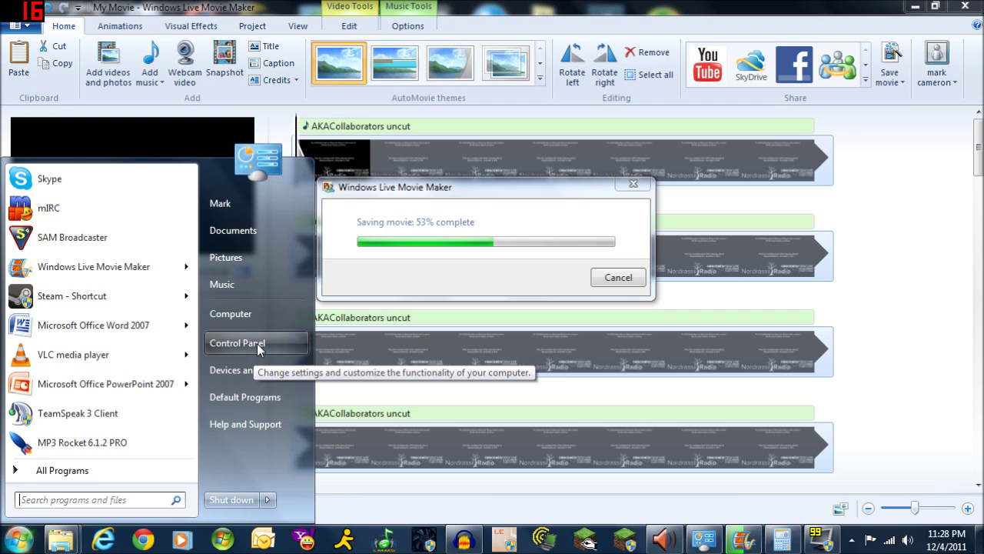
click(21, 541)
click(22, 542)
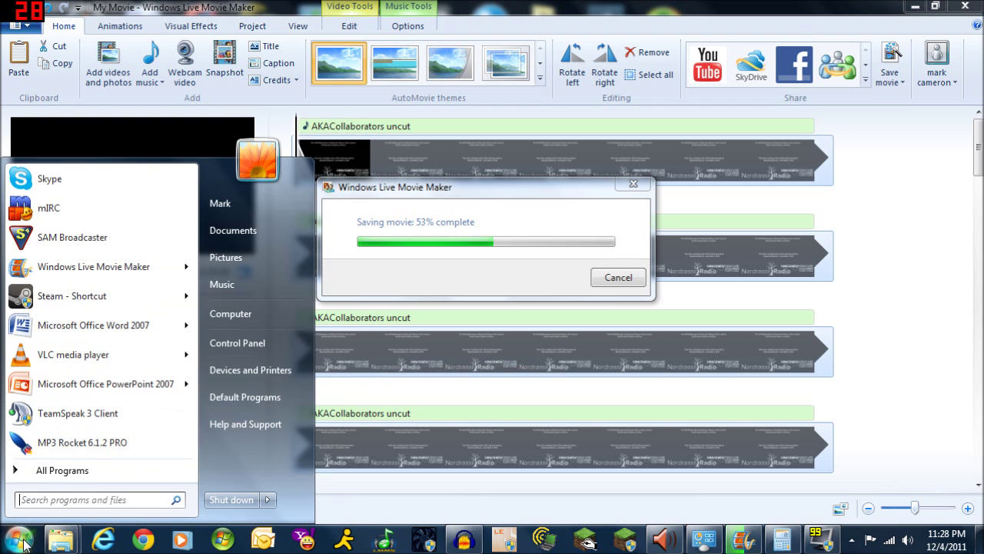
click(70, 543)
click(105, 484)
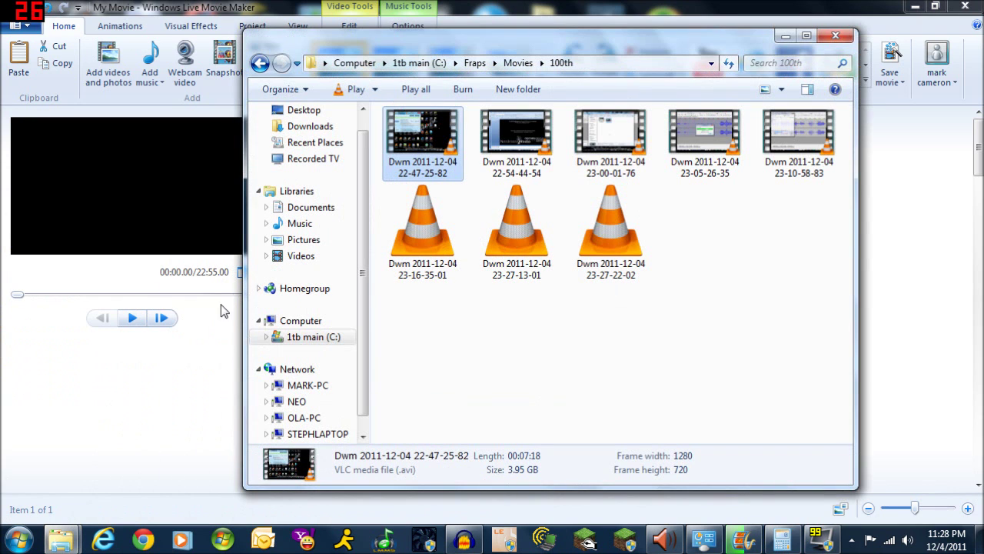
right_click(292, 321)
click(350, 497)
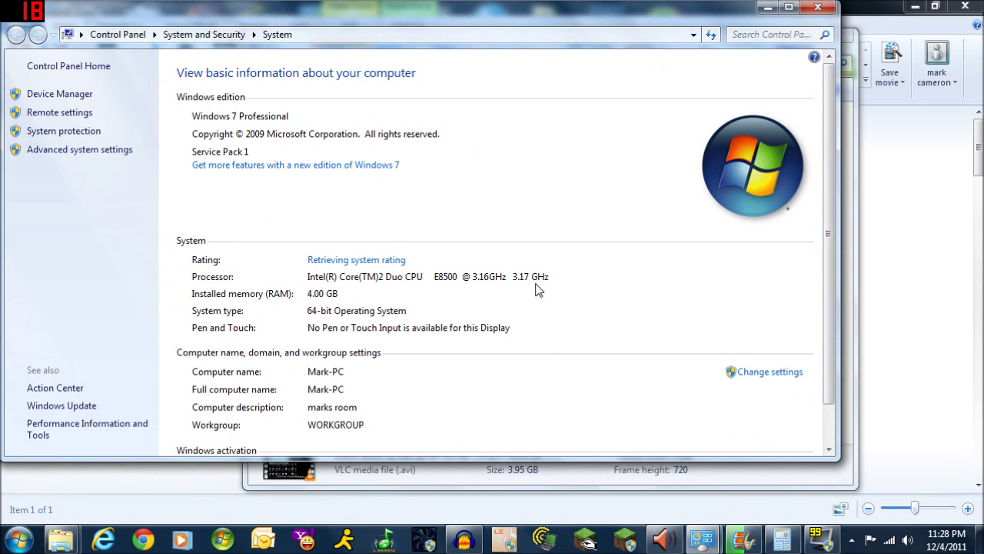
Review the Core 2 Duo E8500, 4.00 GB RAM, 5.9 rating specs and check Movie Maker's save
scroll(560, 314, down, 2)
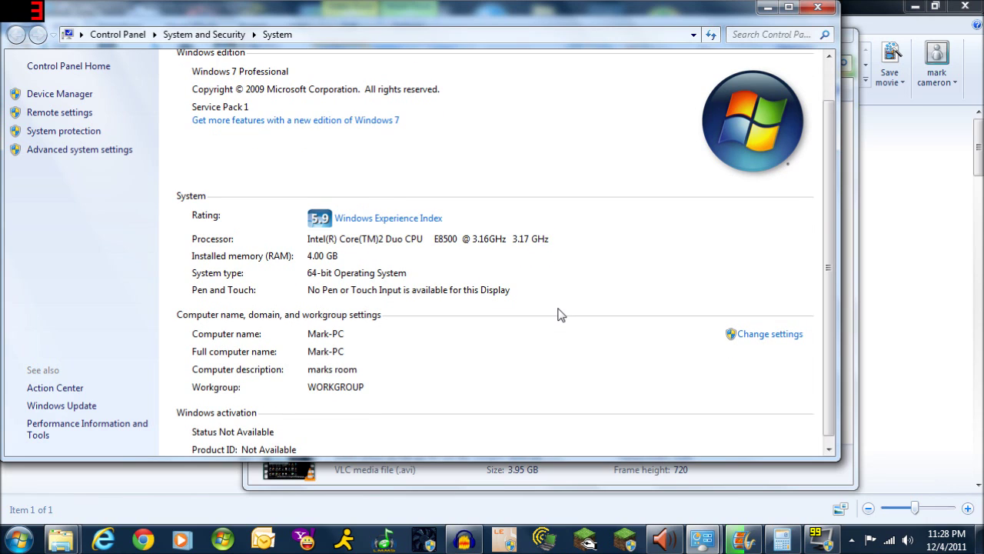
scroll(559, 314, up, 1)
scroll(559, 314, down, 1)
scroll(560, 314, down, 1)
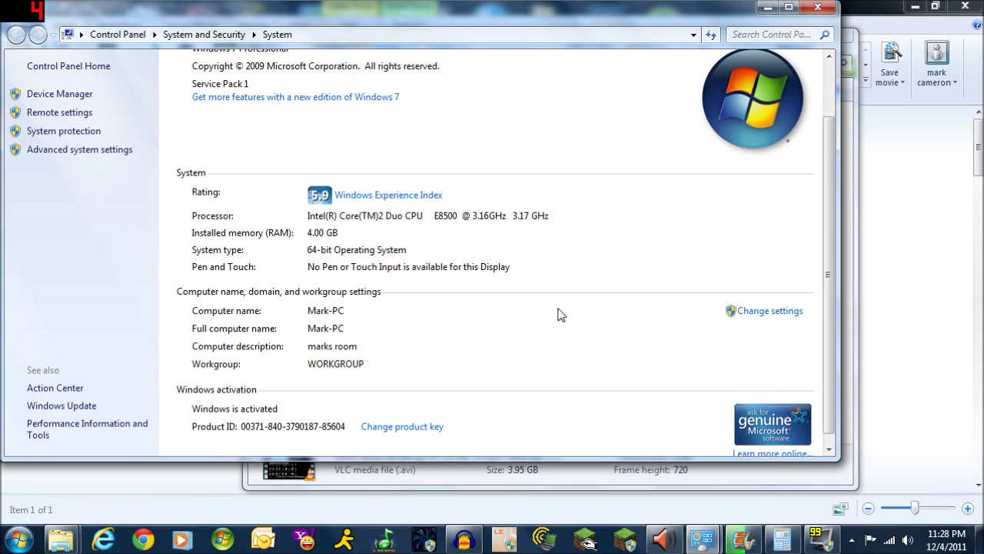
scroll(559, 314, up, 3)
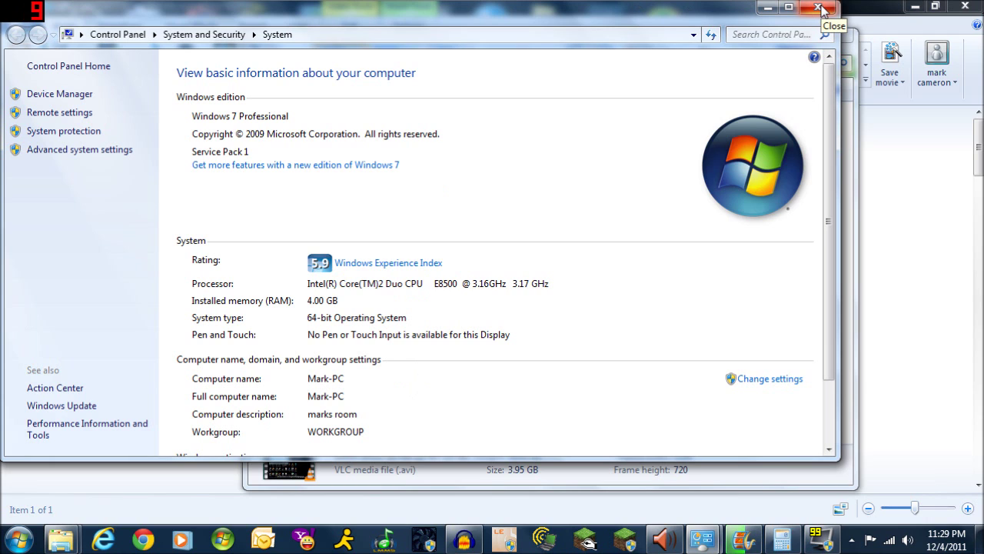
click(739, 540)
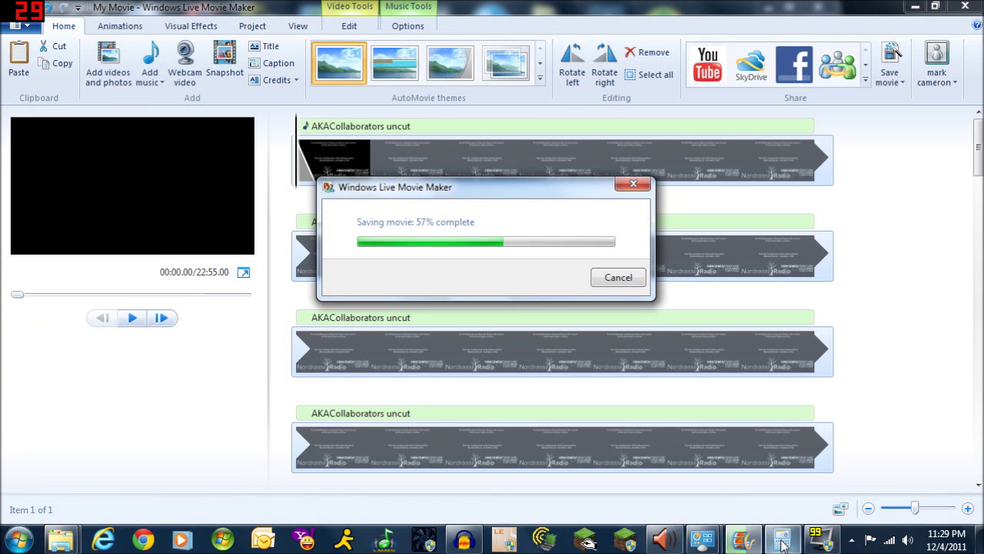
mouse_move(779, 543)
key(super+Pause)
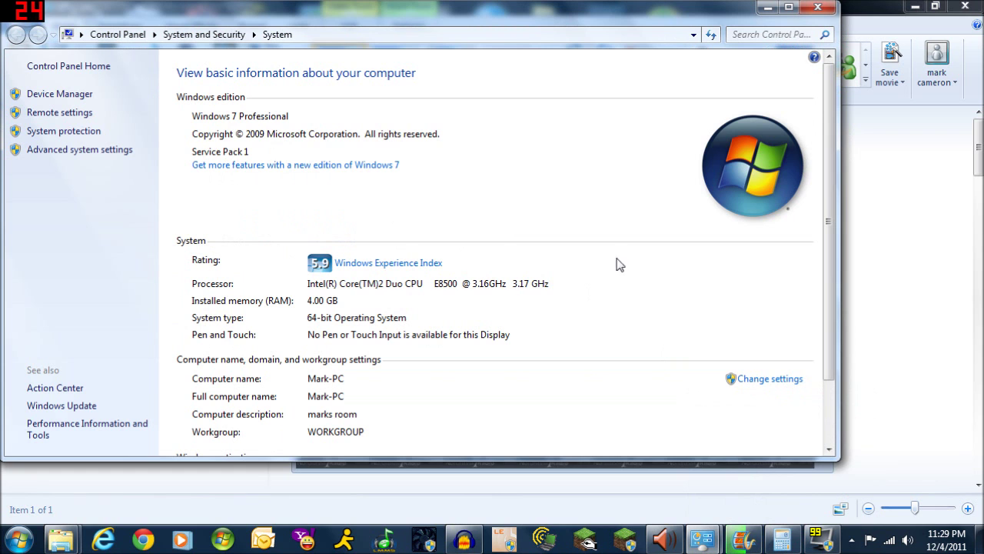
Close the System window, show the desktop and bring up its context menu
click(818, 7)
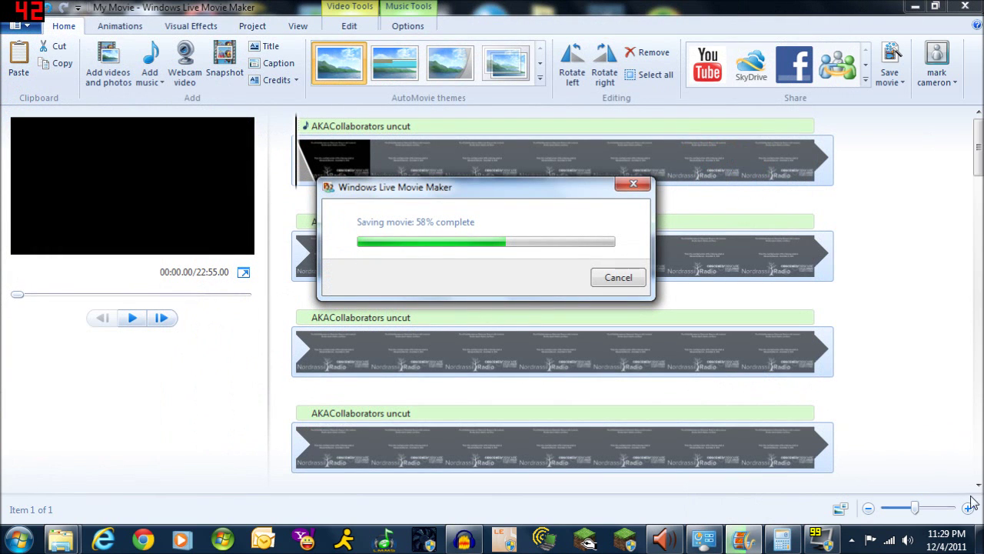
key(super+d)
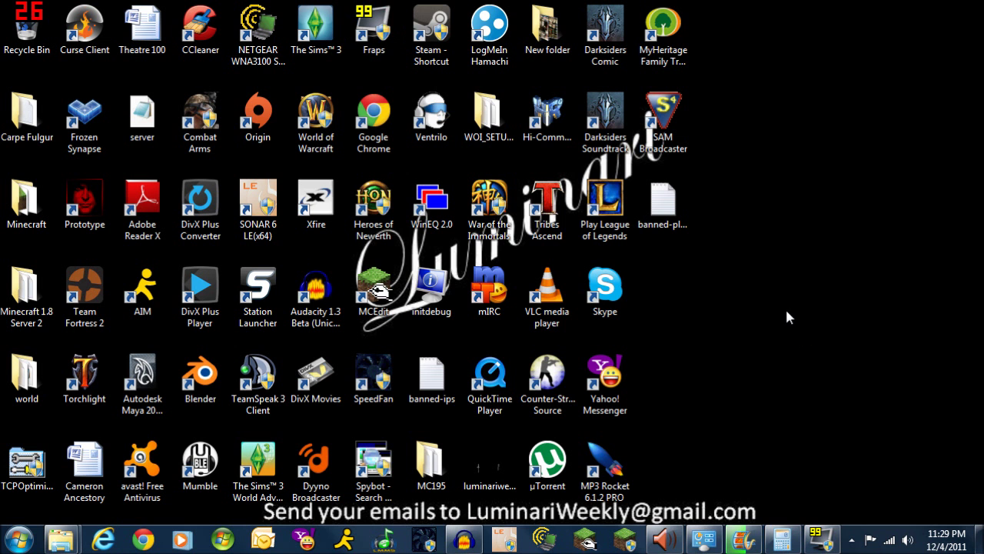
right_click(787, 311)
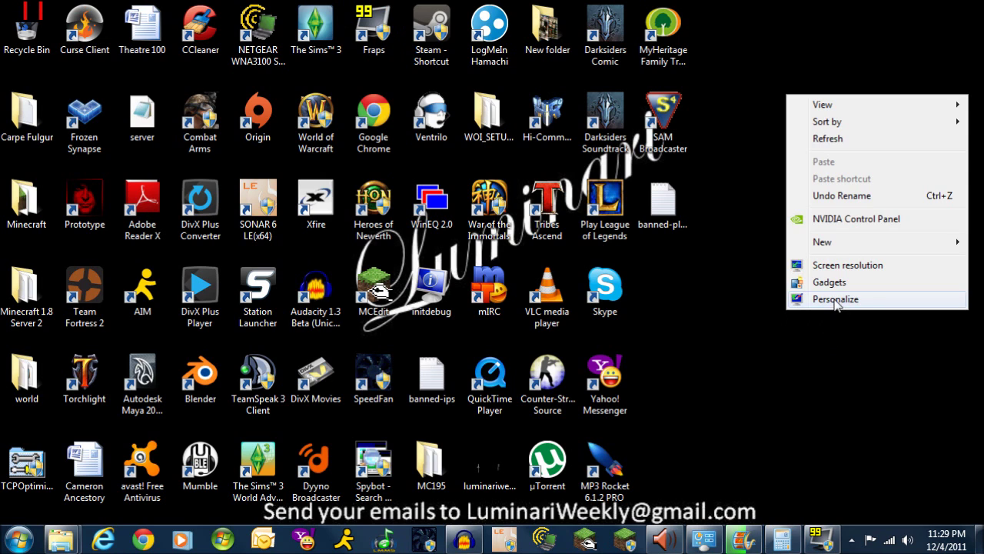
Browse NVIDIA Control Panel's Change resolution, Manage 3D settings and Adjust image settings pages, then close it
click(838, 220)
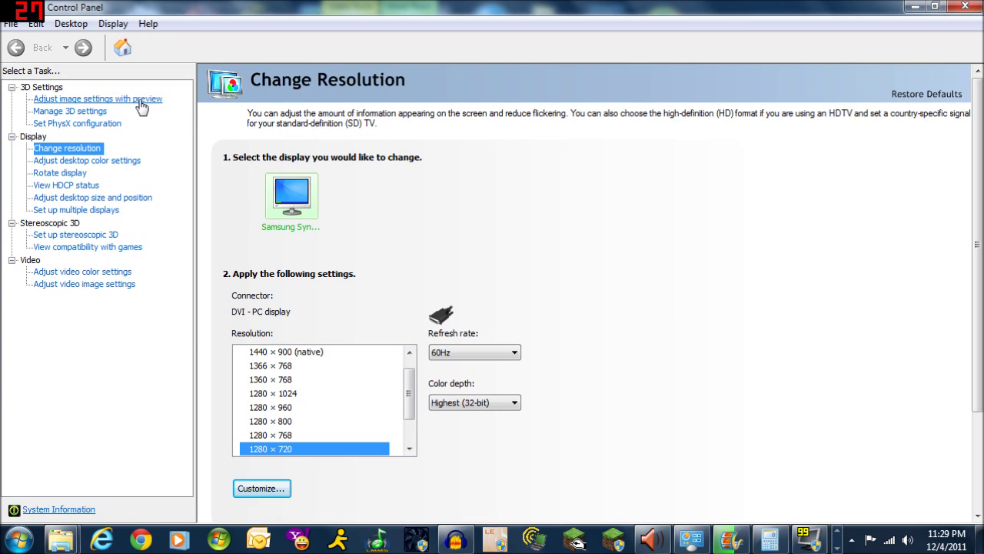
click(34, 89)
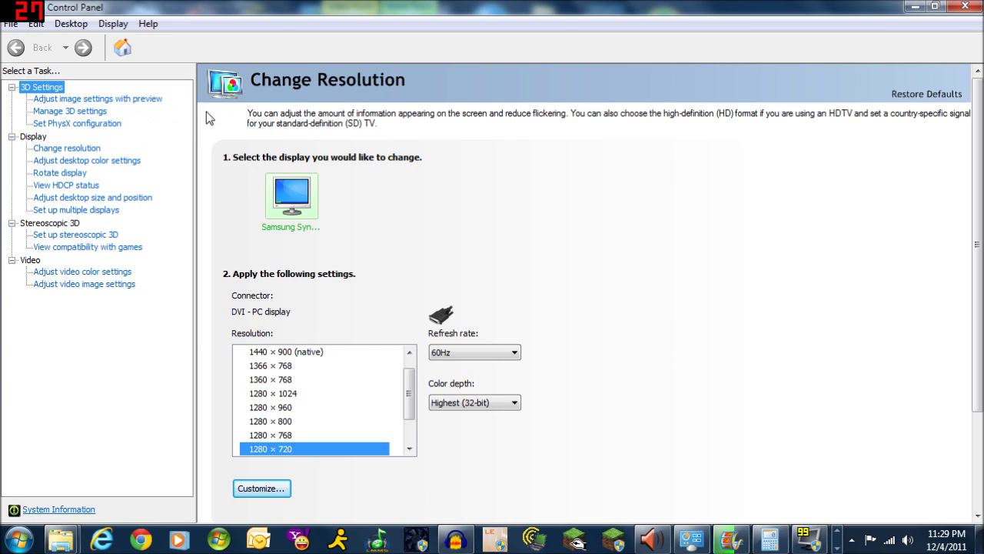
click(35, 138)
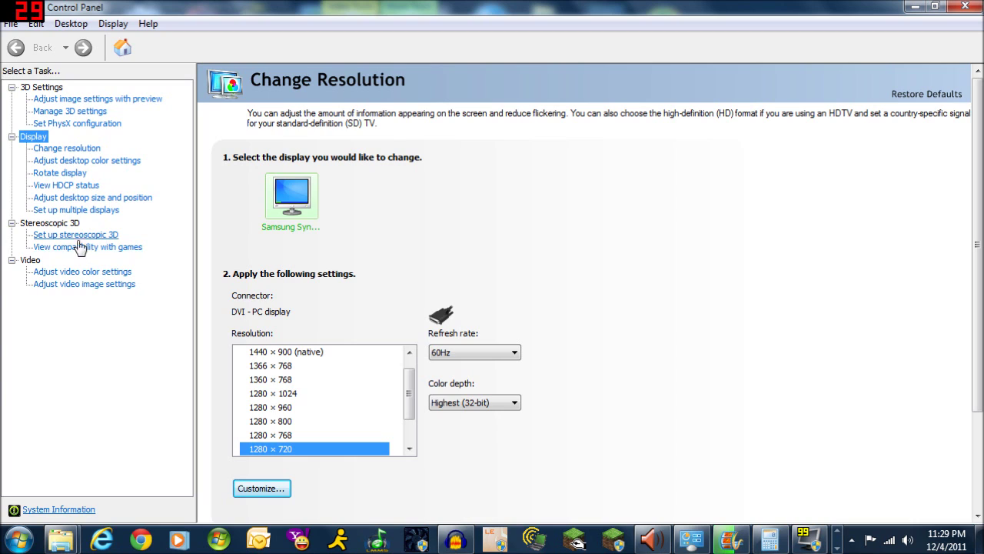
click(66, 150)
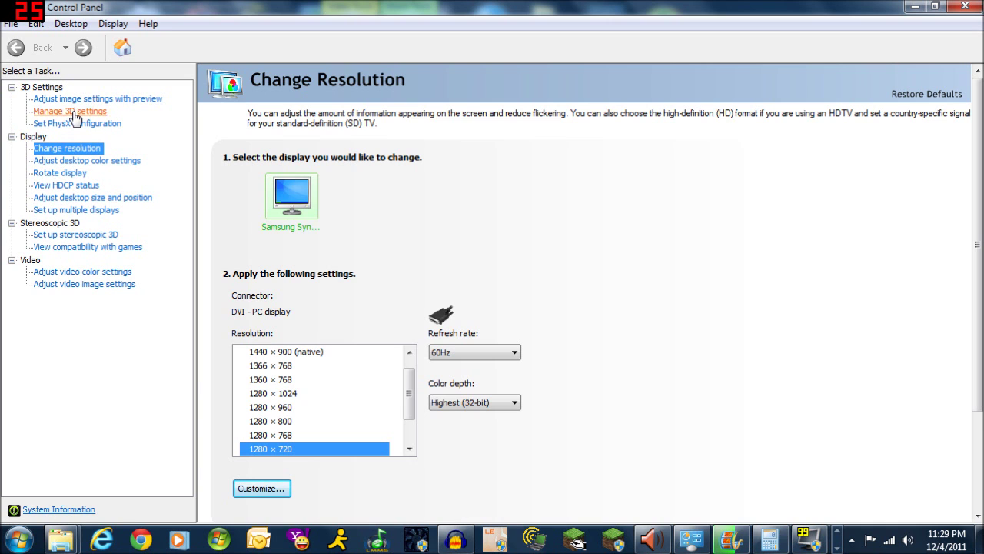
click(71, 113)
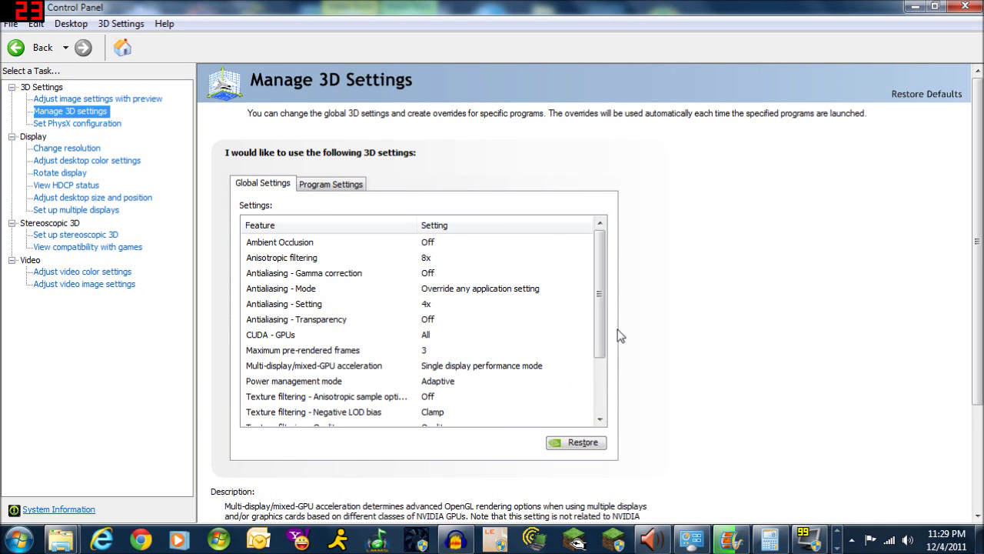
scroll(598, 381, down, 2)
scroll(600, 361, up, 2)
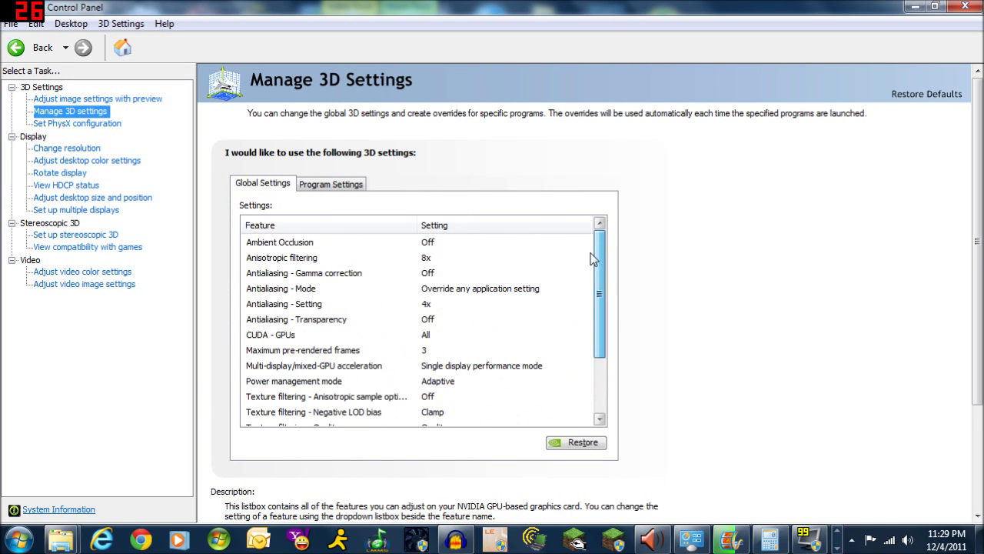
click(125, 100)
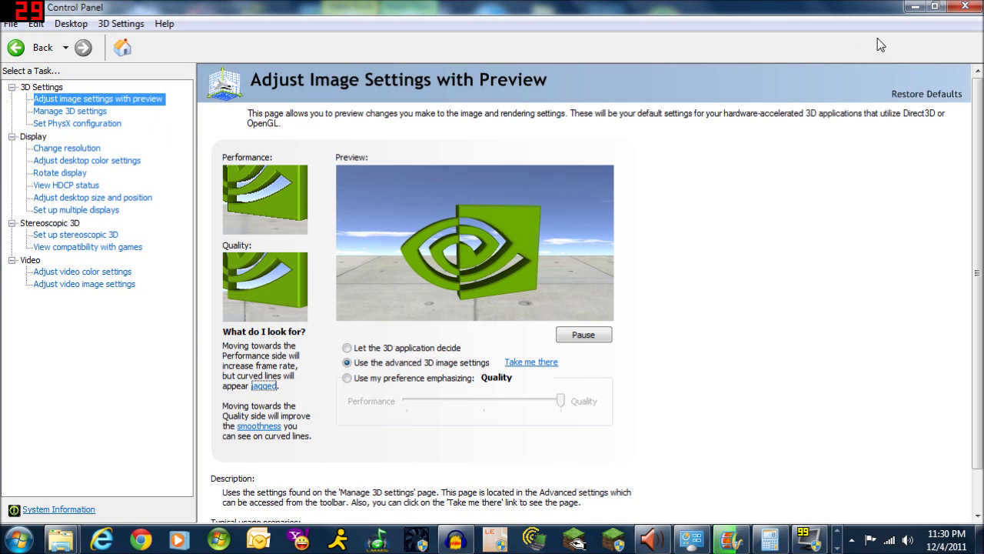
click(965, 7)
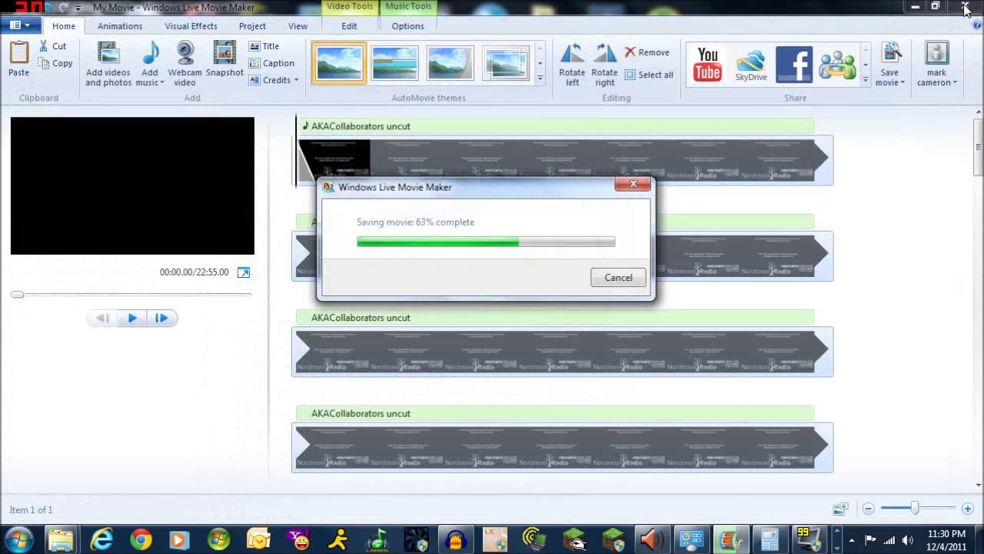
Open Device Manager through Control Panel's Hardware and Sound
click(19, 538)
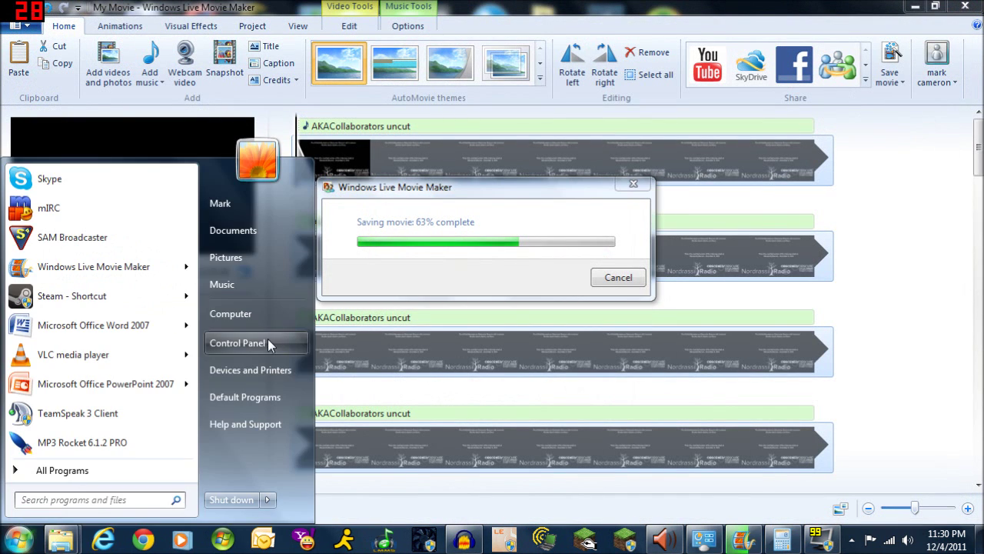
click(262, 338)
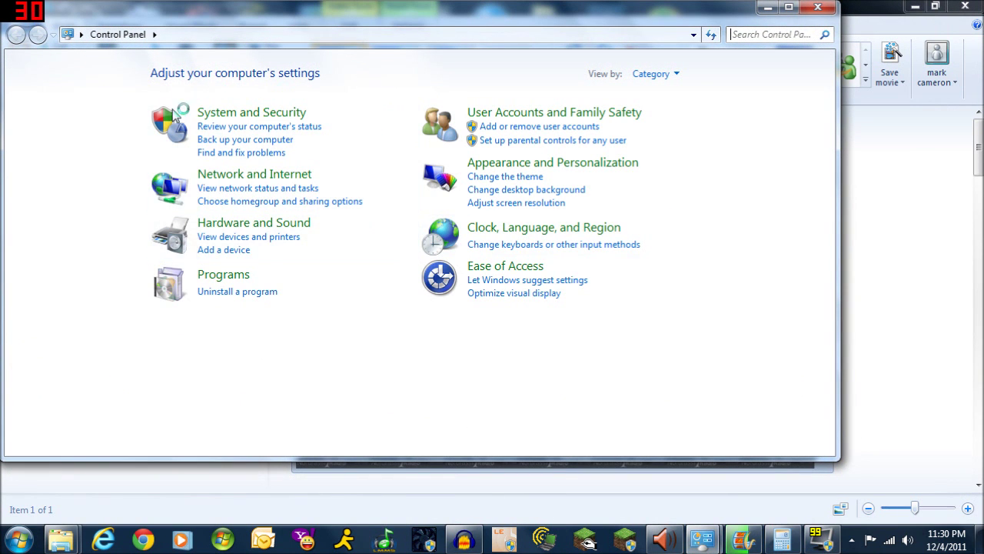
click(271, 225)
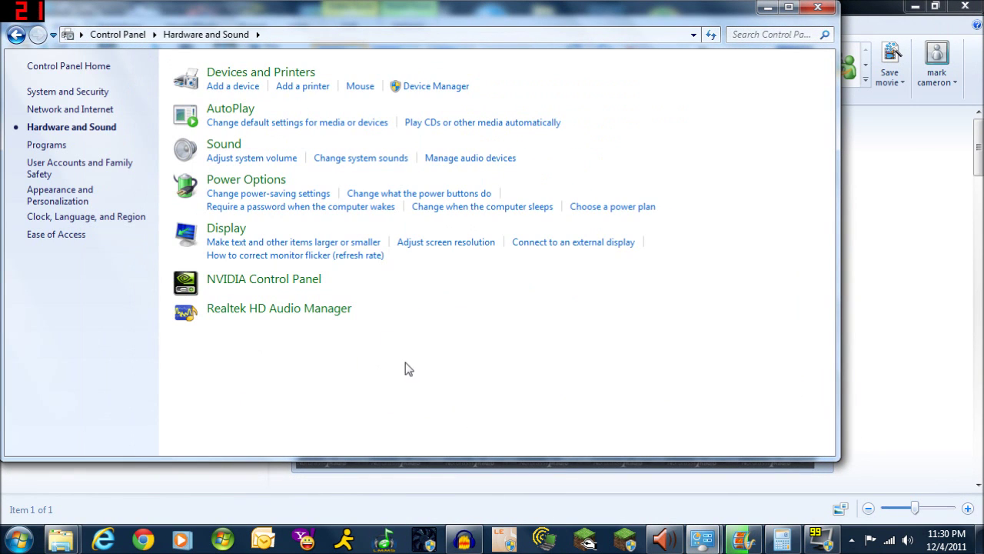
click(441, 87)
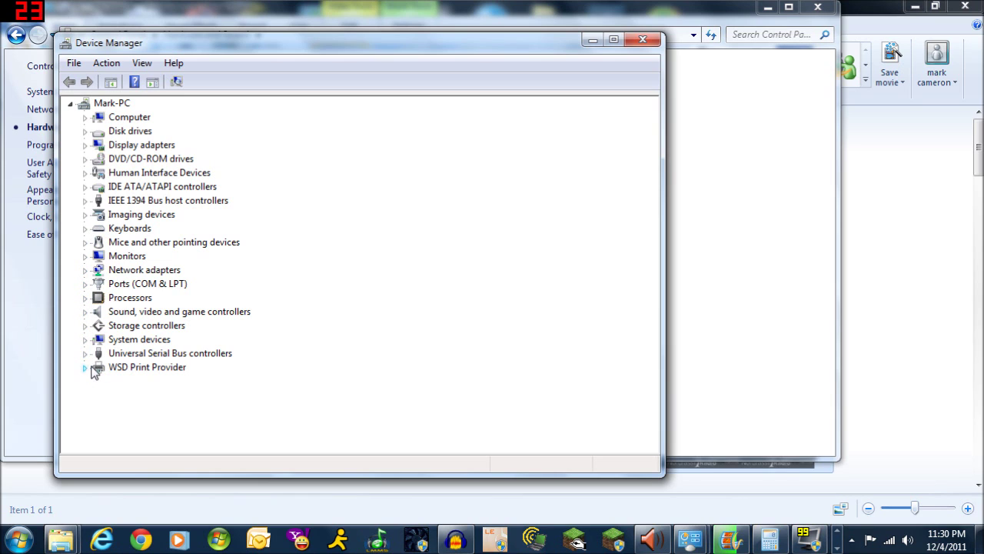
Expand Sound, Monitors, Imaging devices and Display adapters to find the GeForce GTS 250, then close
click(86, 312)
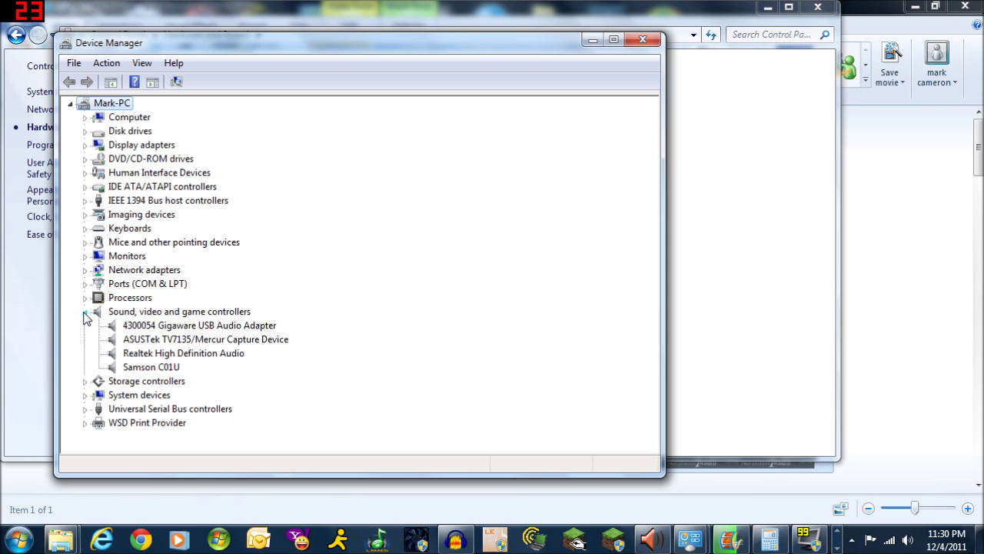
click(85, 312)
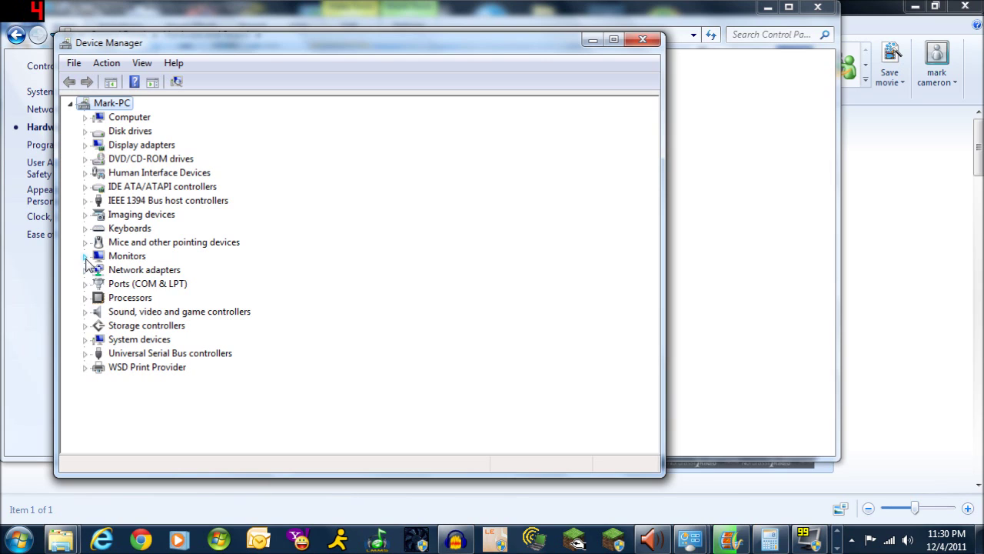
click(85, 256)
click(86, 256)
click(84, 215)
click(86, 215)
click(84, 146)
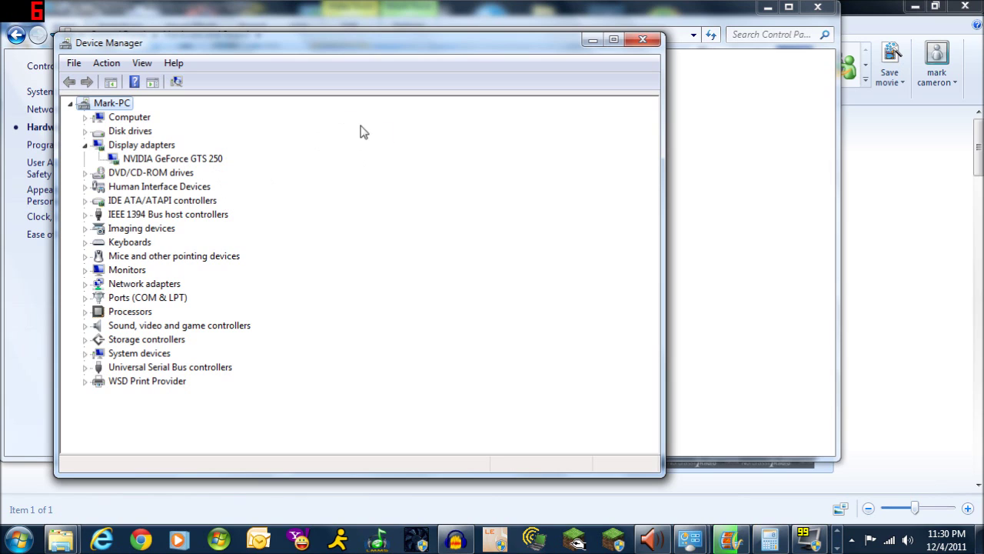
click(643, 43)
click(818, 8)
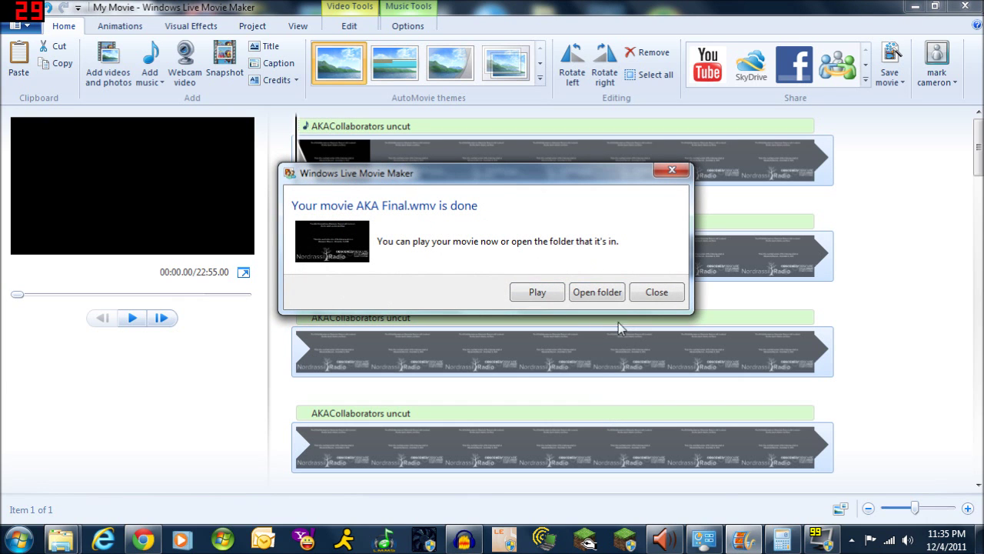
Open the folder holding AKA Final.wmv, move it aside, and minimize Movie Maker
click(598, 292)
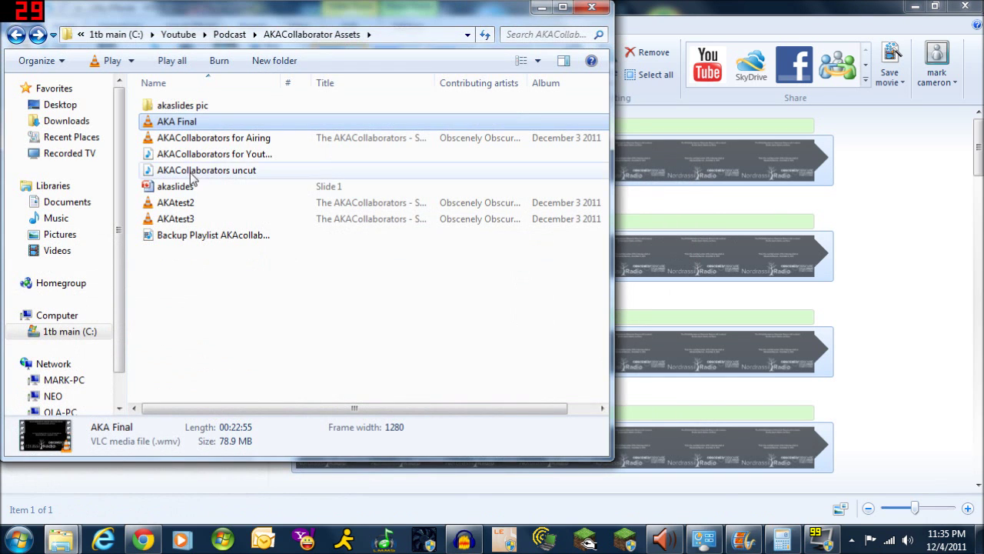
drag(294, 11, 649, 100)
click(915, 6)
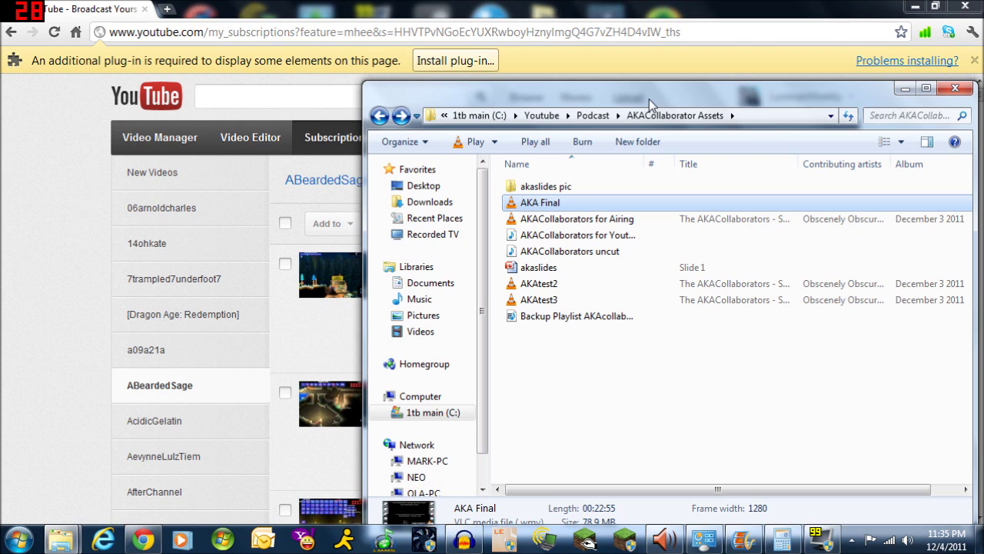
double_click(548, 203)
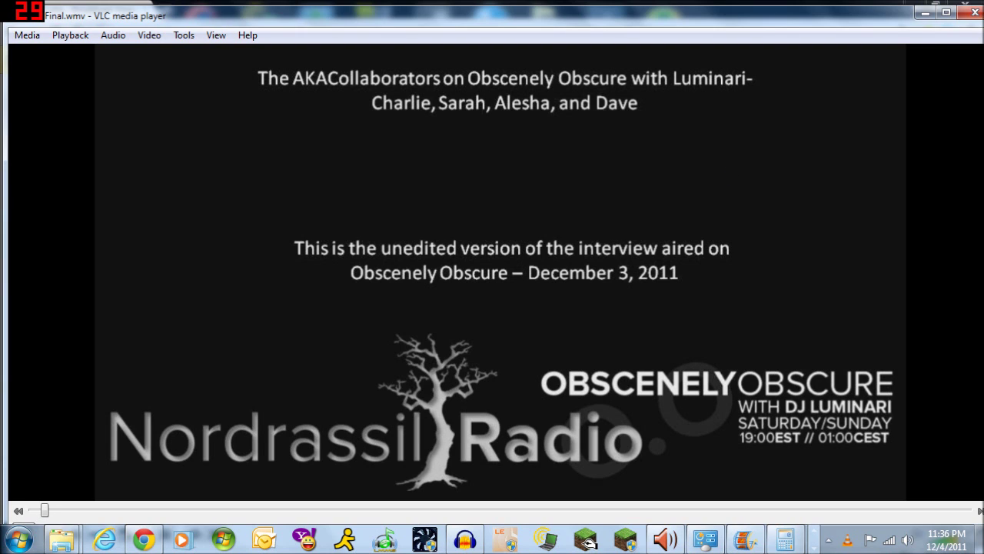
drag(820, 18, 776, 37)
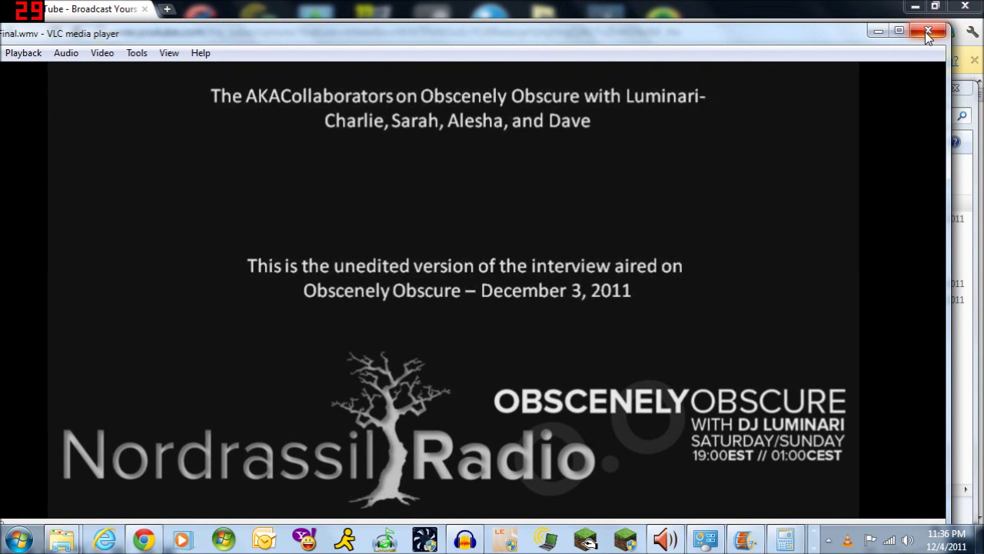
click(928, 32)
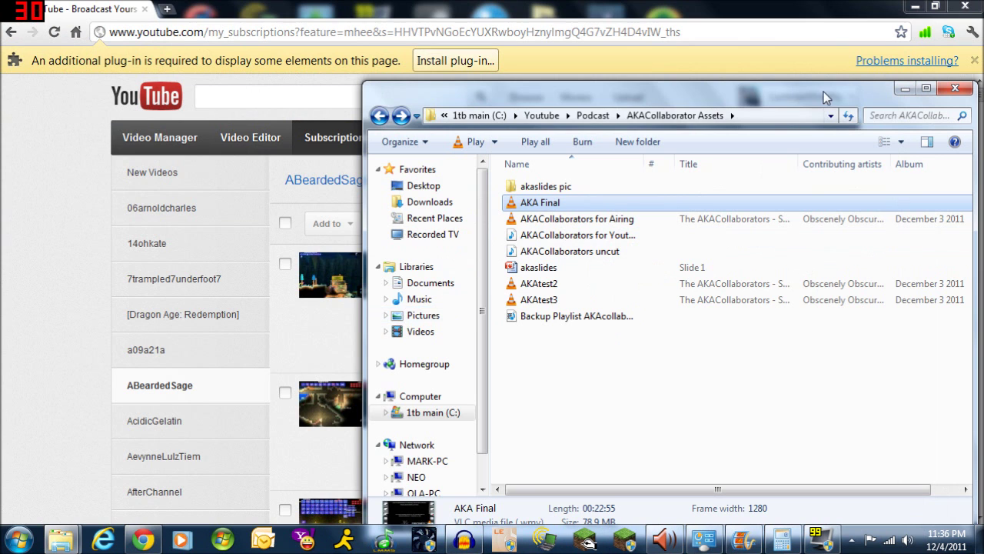
Bring the YouTube subscriptions page forward and browse the subscriptions list
drag(814, 100, 842, 112)
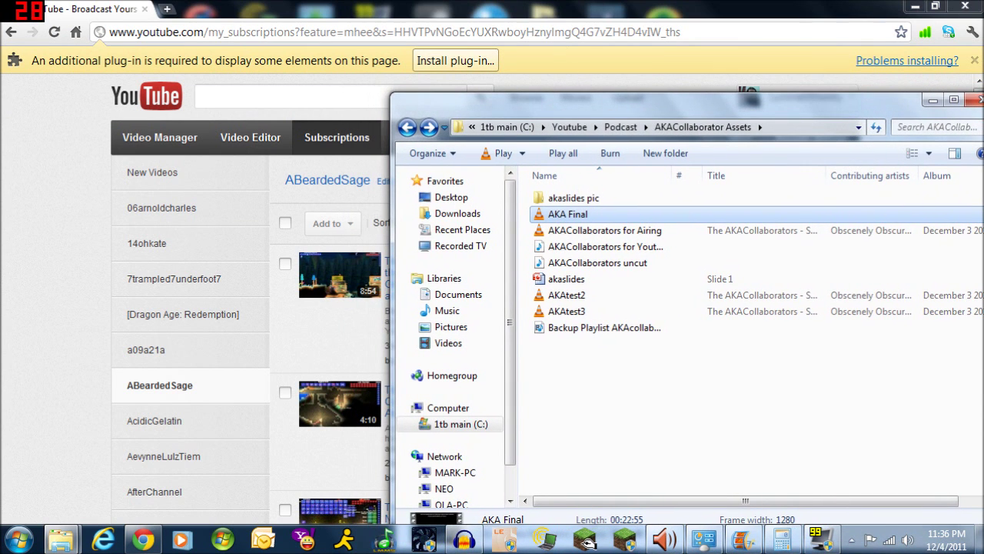
click(21, 222)
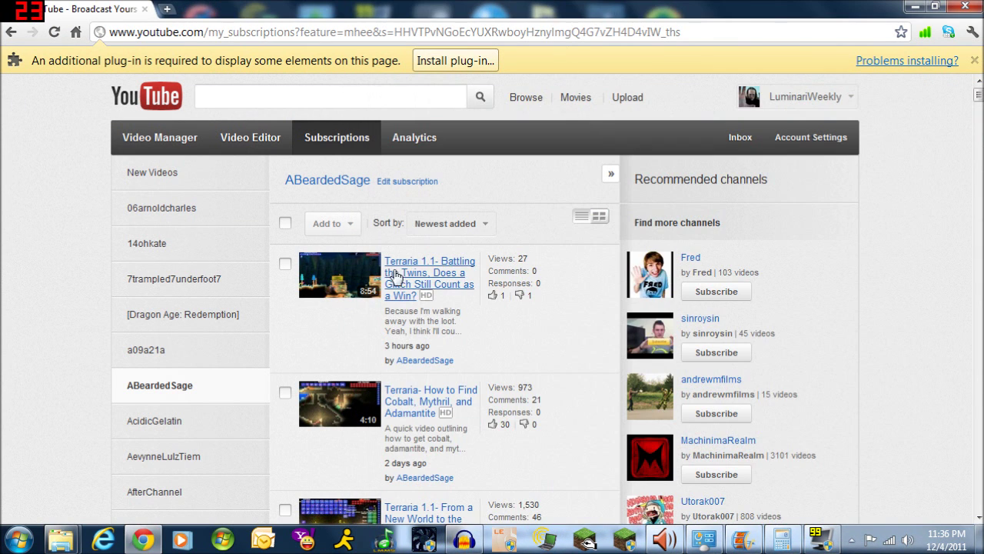
scroll(230, 269, down, 5)
scroll(168, 264, up, 4)
scroll(169, 262, up, 1)
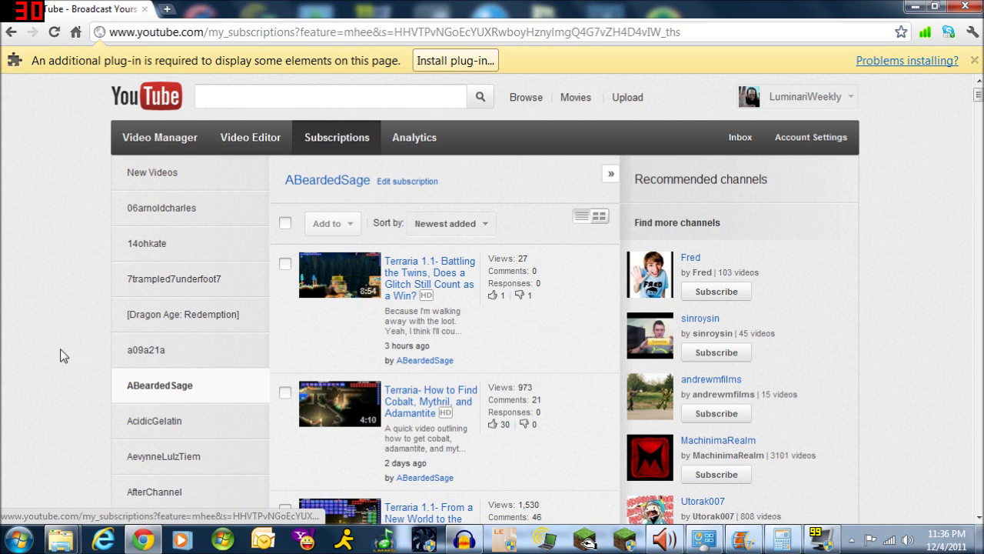
scroll(65, 356, down, 15)
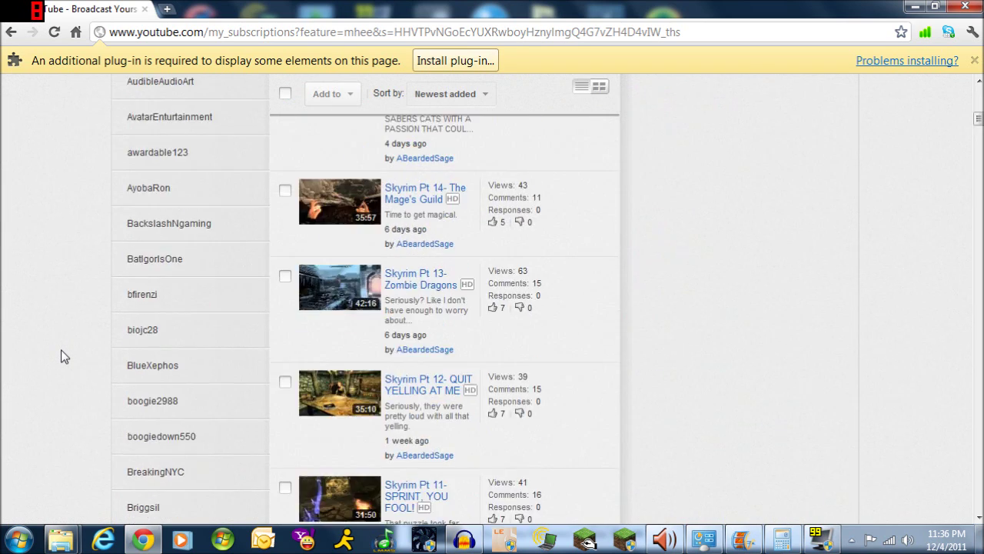
scroll(65, 356, up, 18)
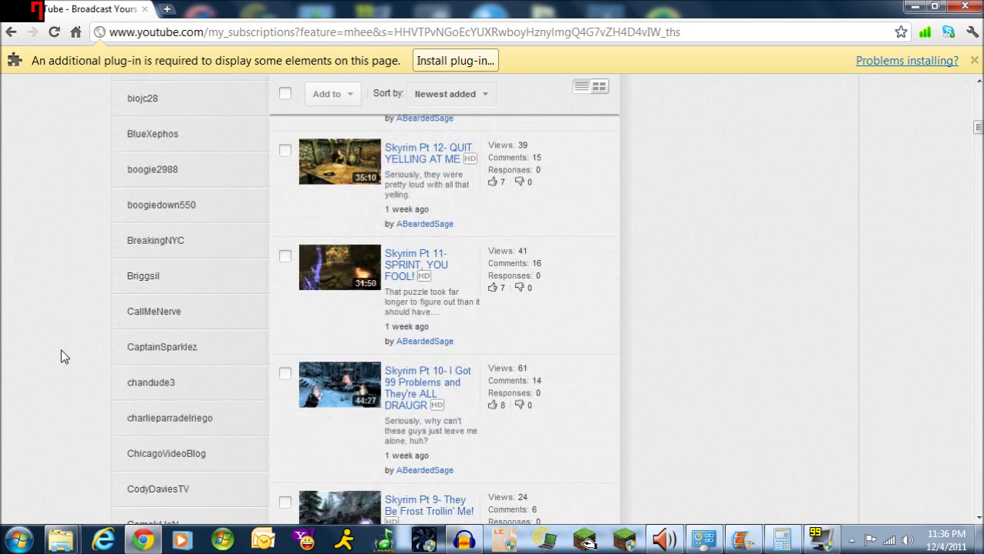
scroll(65, 356, up, 2)
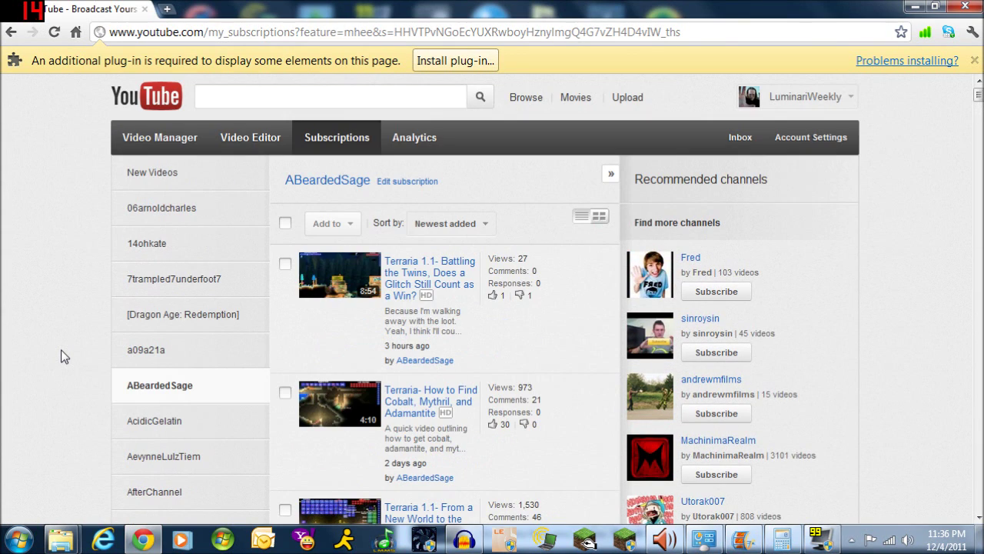
scroll(66, 350, down, 2)
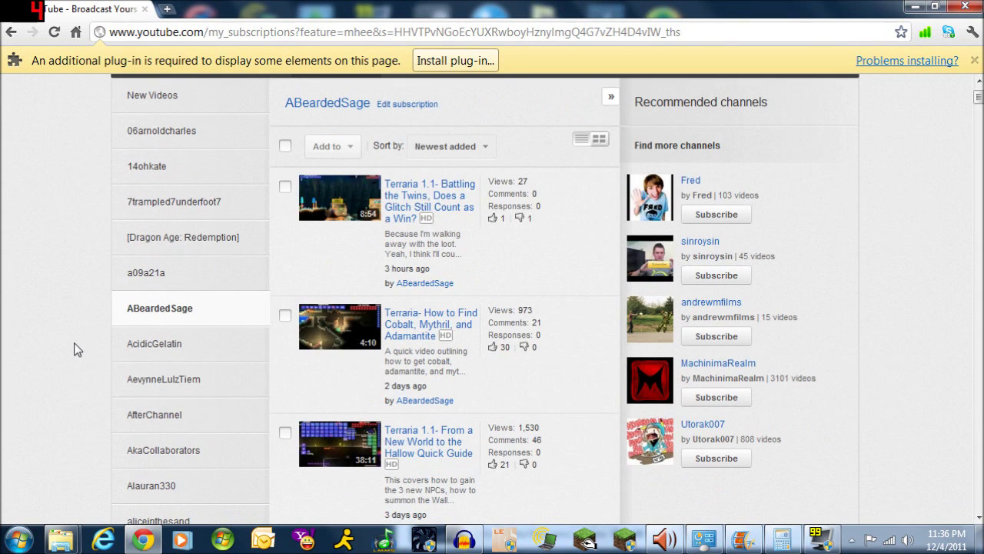
scroll(76, 350, down, 2)
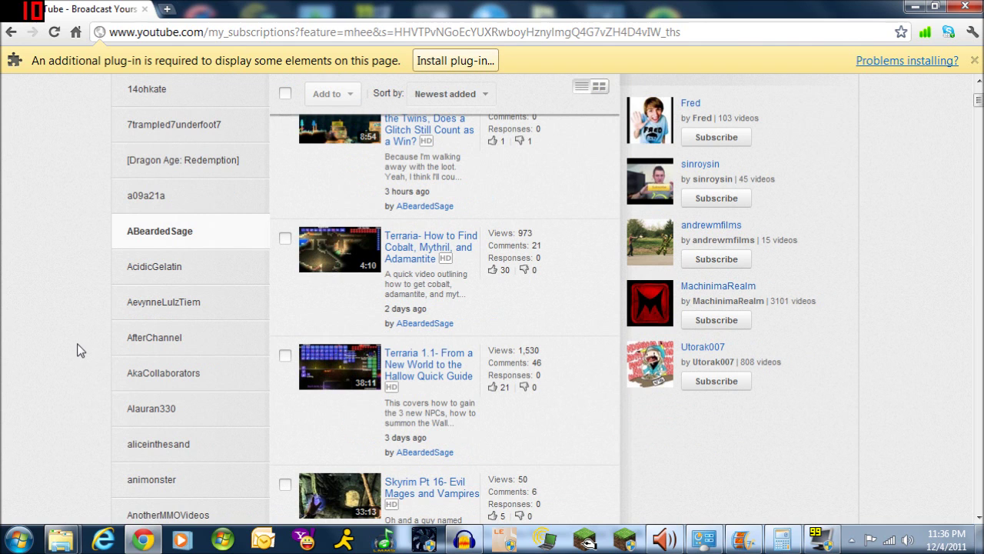
Open the AkaCollaborators channel page, pause its autoplaying video and scroll to comments
click(173, 380)
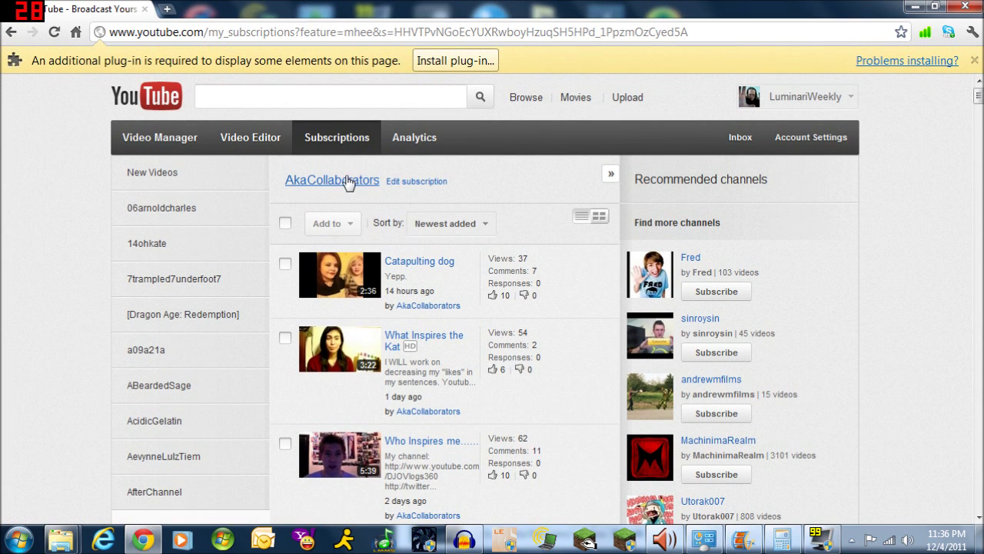
click(347, 181)
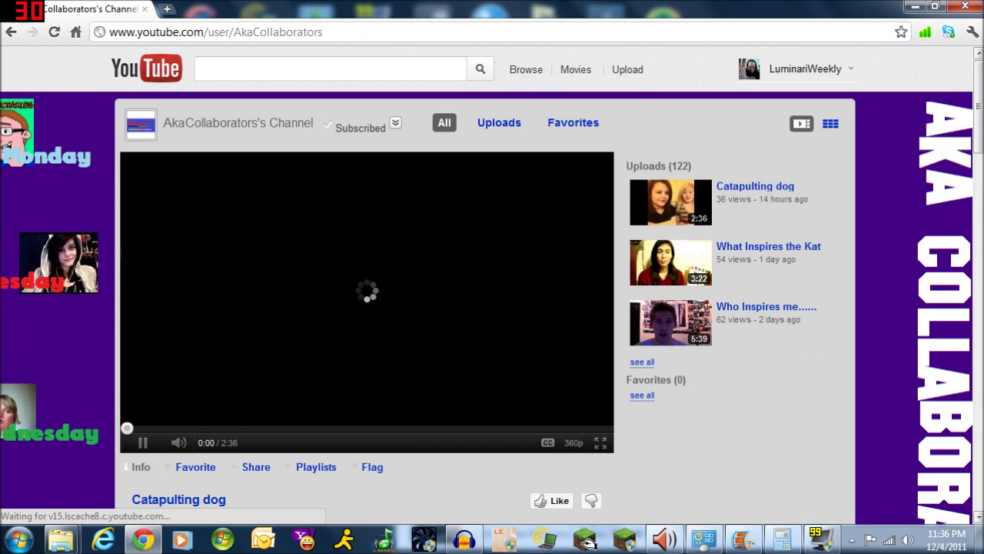
scroll(85, 404, down, 2)
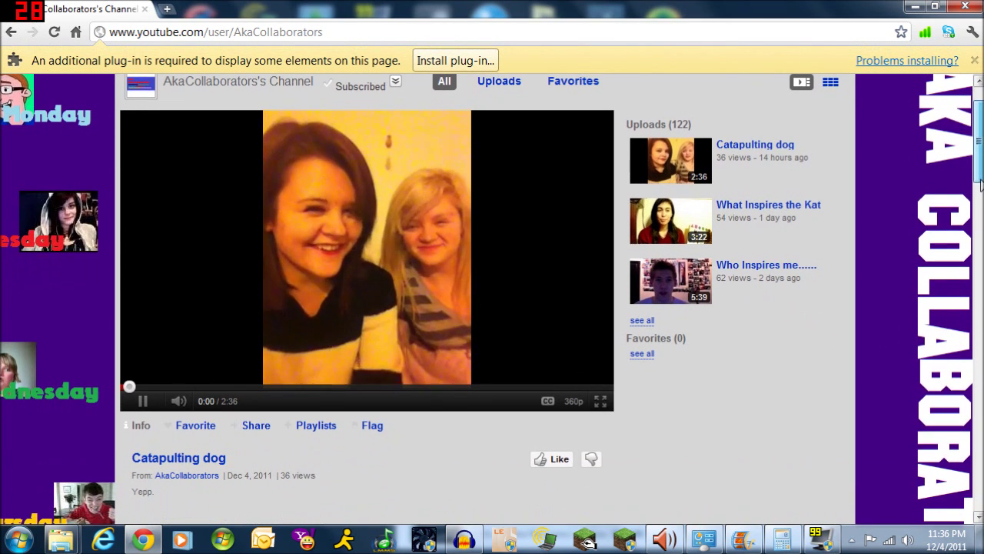
click(142, 401)
drag(979, 192, 971, 504)
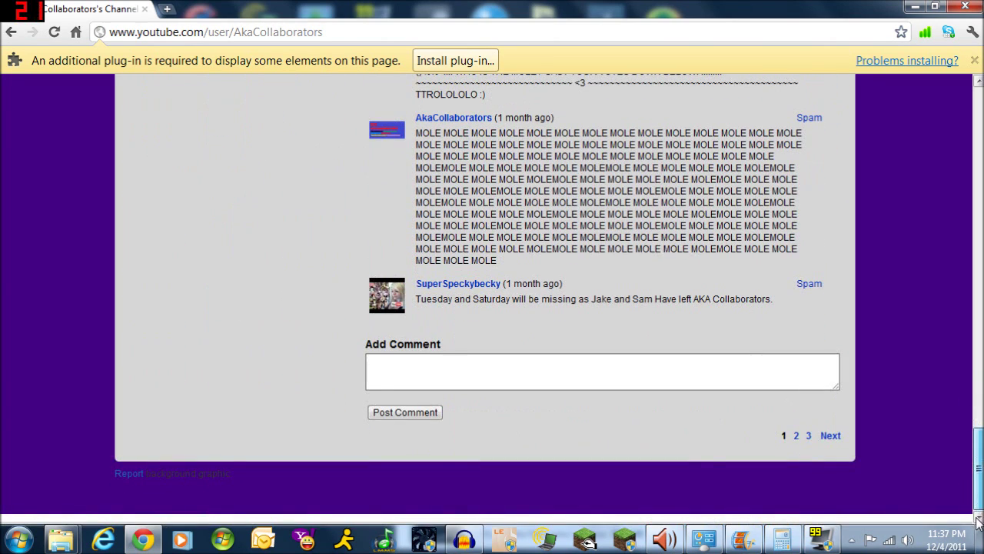
Post the comment 'This comment was left during the production of my 100th vid.' on the channel
click(462, 372)
text(This)
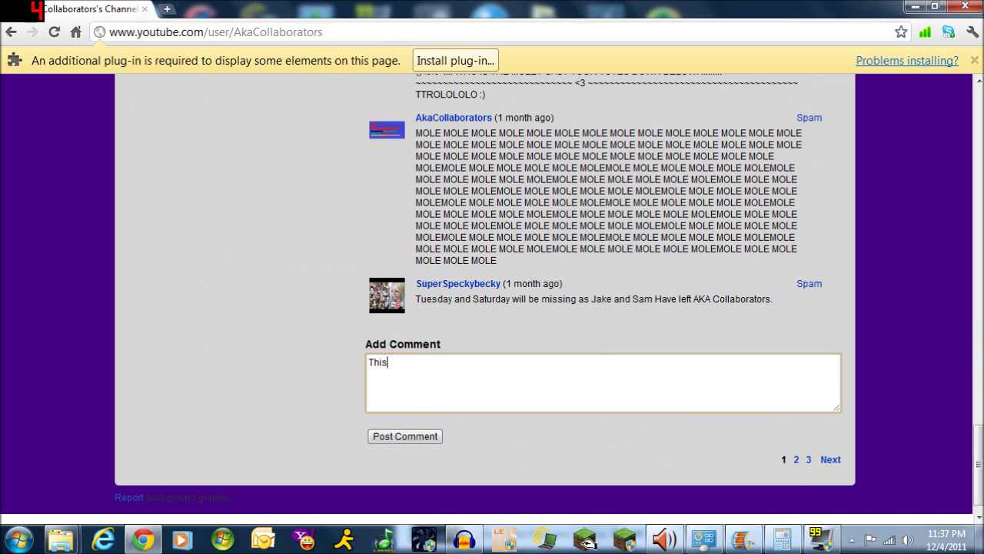
text( comment was left during the production of my 100th vid showing)
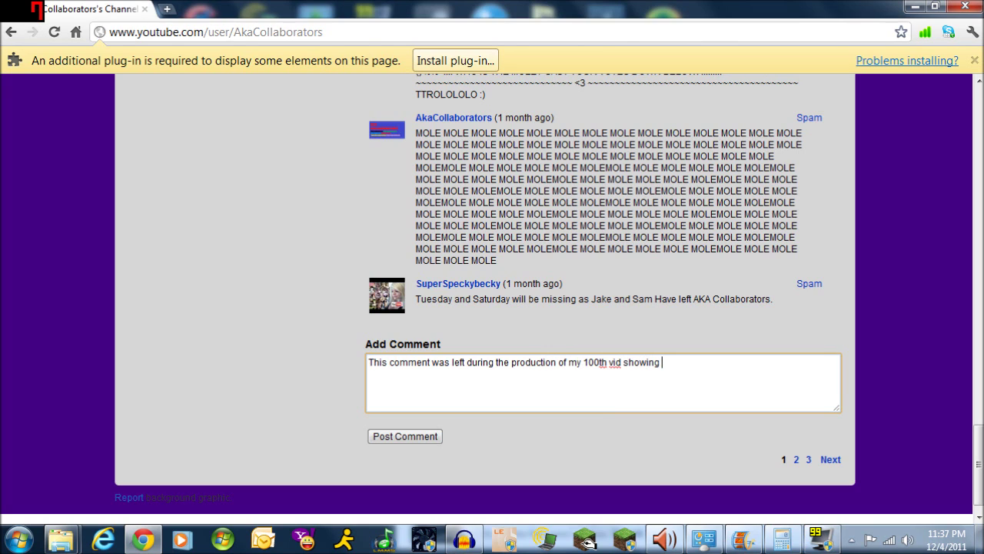
key(BackSpace)
key(BackSpace)
key(BackSpace)
key(BackSpace)
key(BackSpace)
key(BackSpace)
key(BackSpace)
click(412, 437)
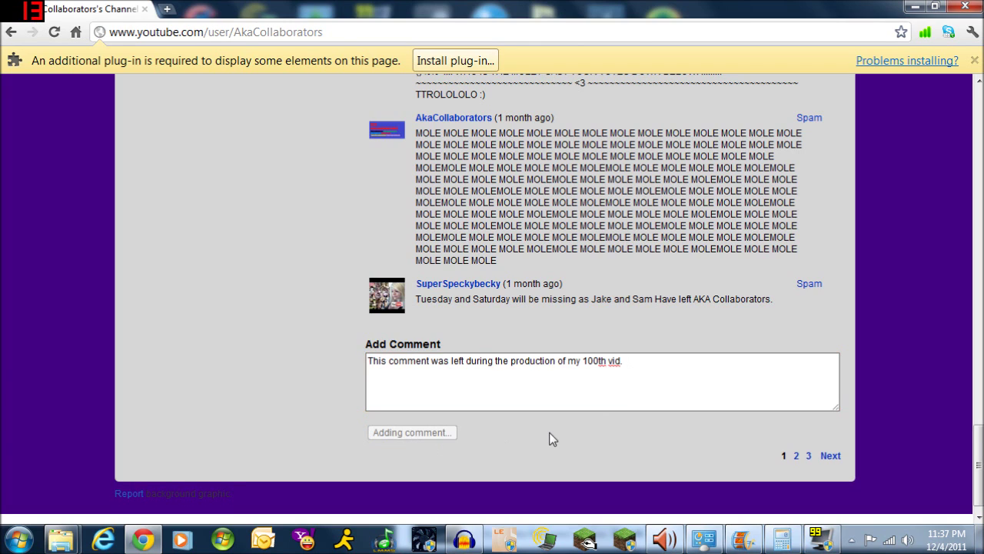
scroll(552, 439, up, 5)
scroll(523, 369, up, 2)
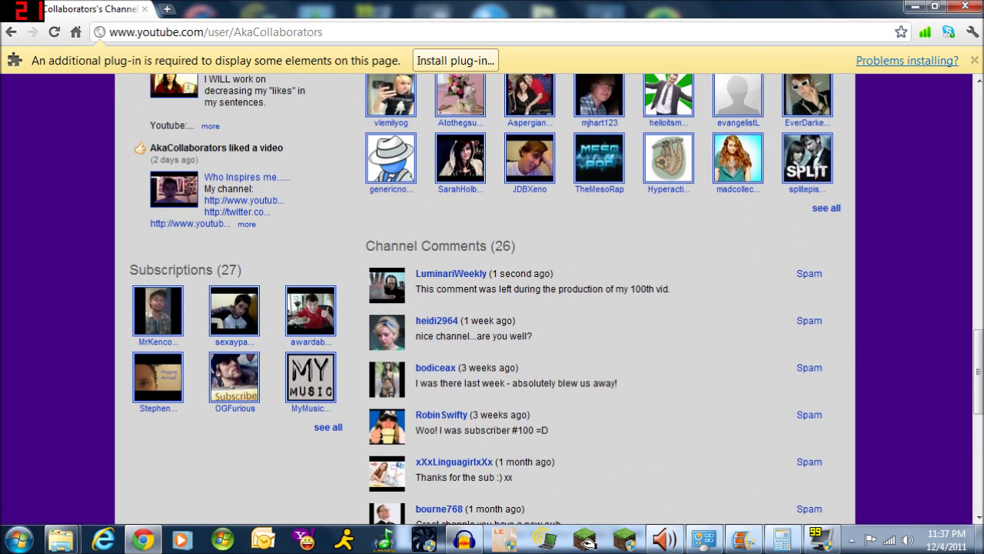
scroll(569, 340, up, 10)
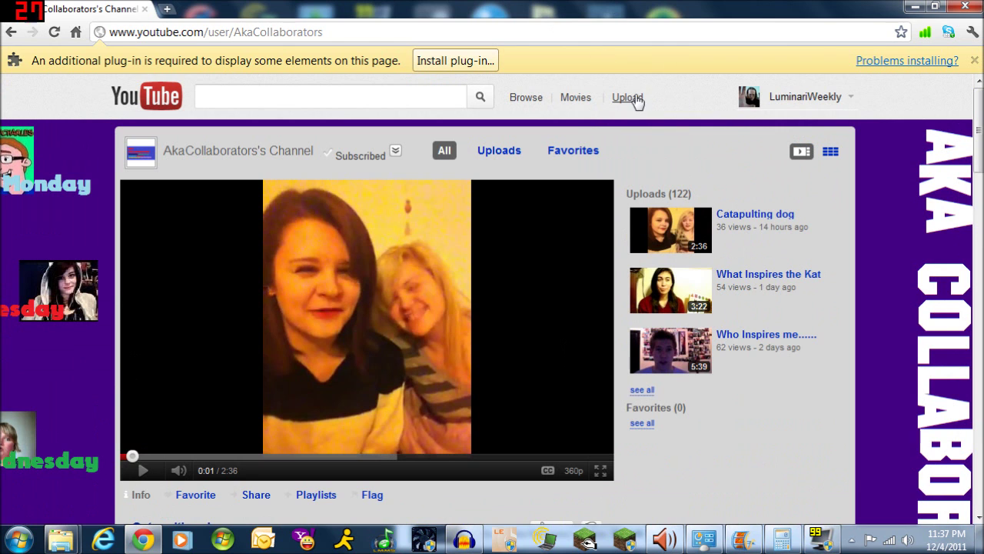
Drag AKA Final.wmv from the side-by-side folder window onto YouTube's upload page
click(635, 97)
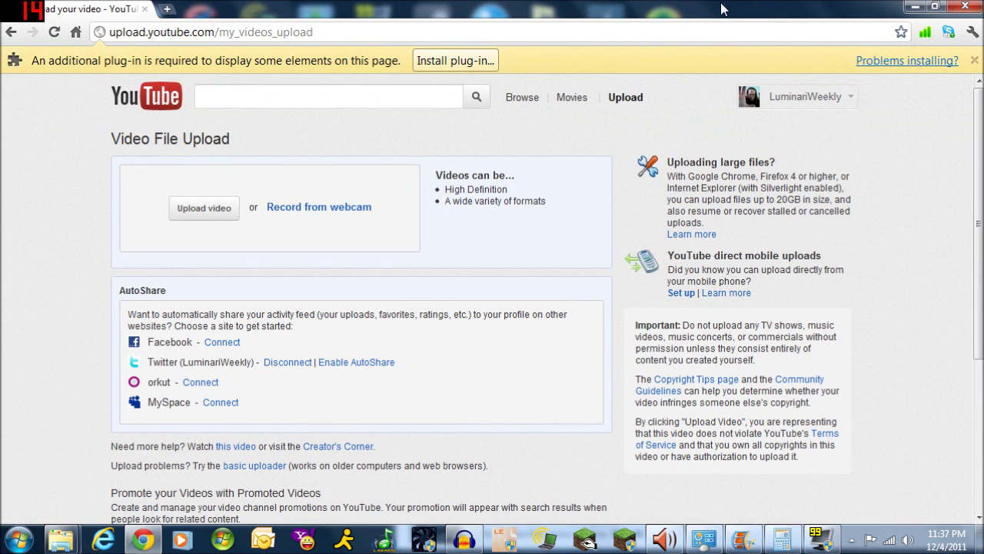
drag(708, 9, 4, 83)
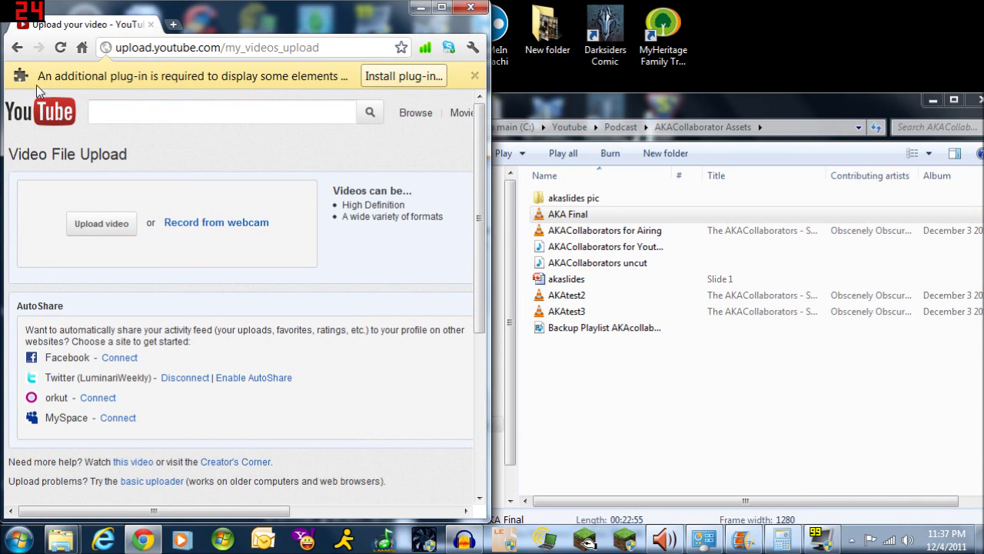
drag(576, 108, 983, 81)
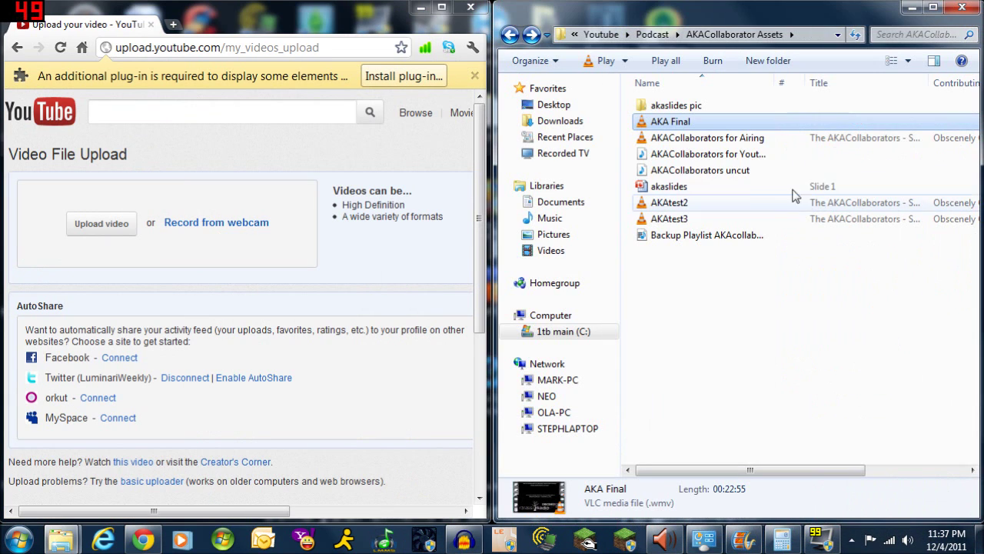
drag(687, 123, 200, 228)
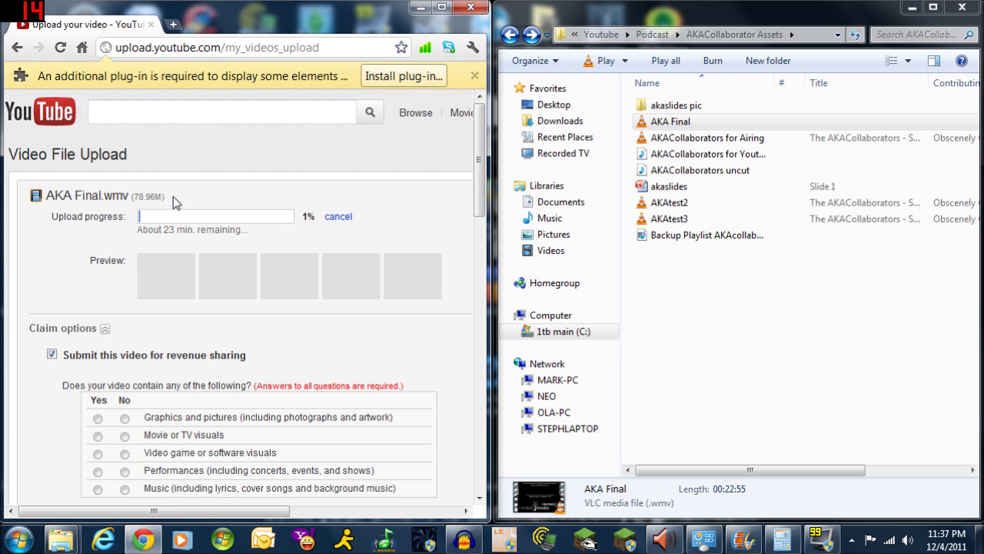
drag(271, 19, 663, 2)
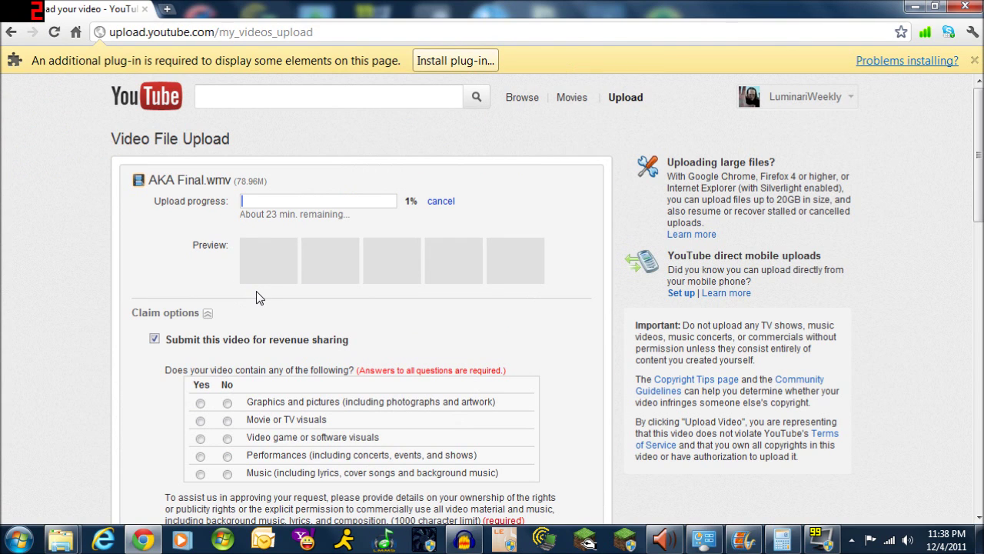
Answer the content questions: Graphics and Performances Yes; movie/TV, video game and music No
scroll(307, 369, down, 2)
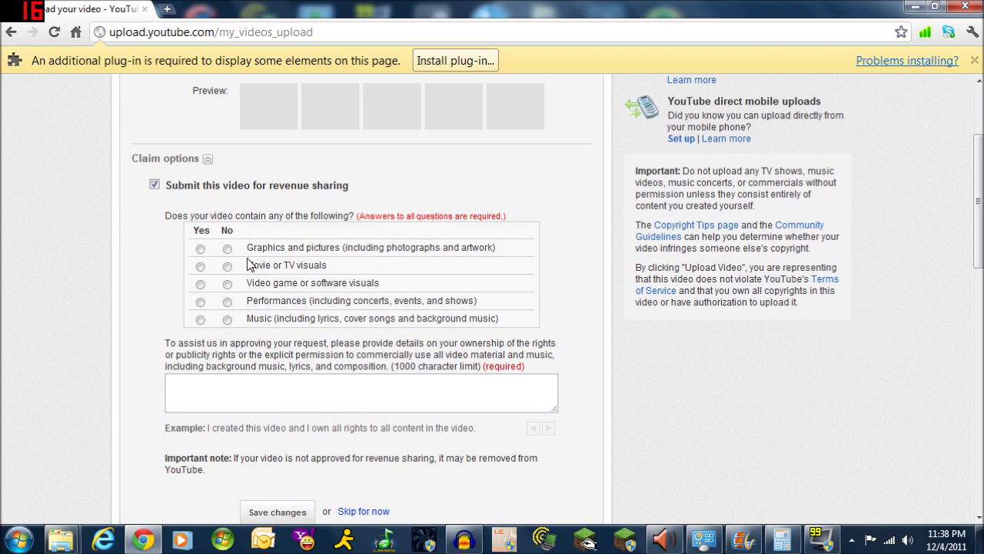
click(200, 249)
click(227, 267)
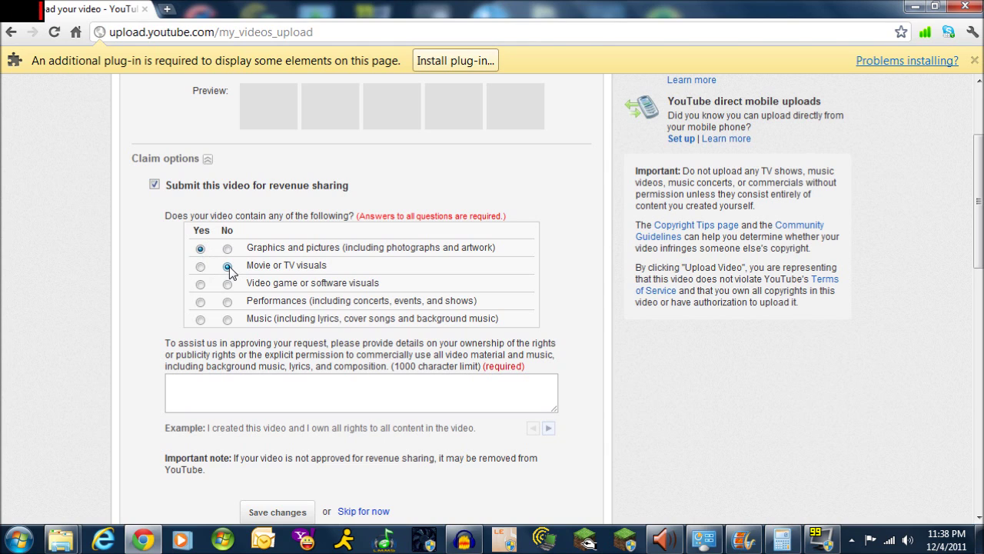
click(227, 283)
click(227, 302)
click(200, 301)
click(227, 319)
Explain the Nordrassil Radio permissions and the Audacity, PowerPoint and WLMM production, then save changes
click(361, 392)
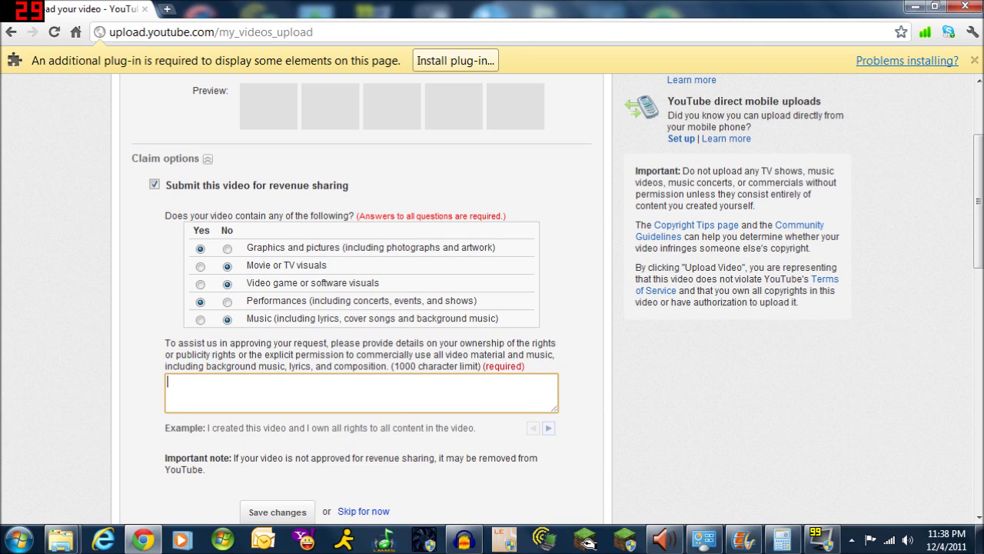
text(Interview was )
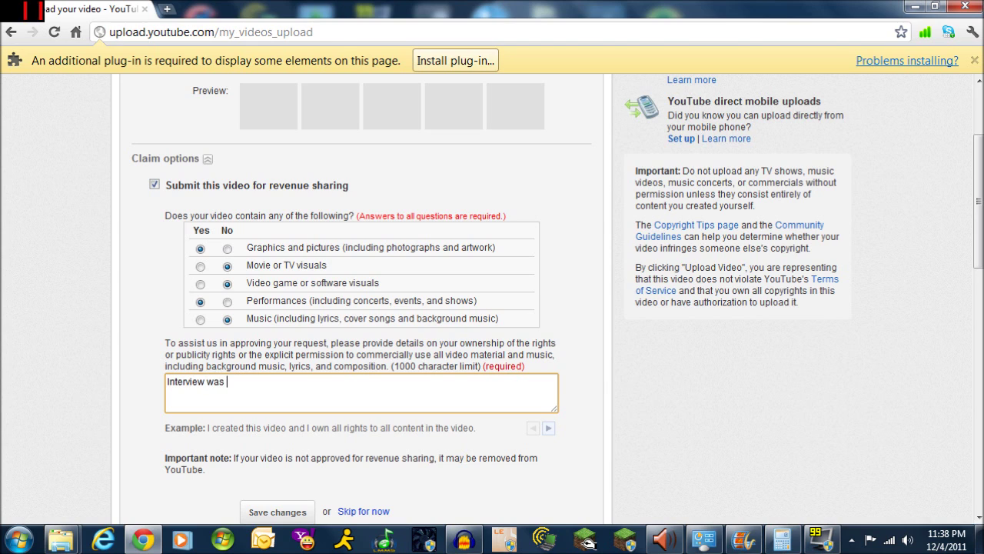
text(aired on my show via Nor)
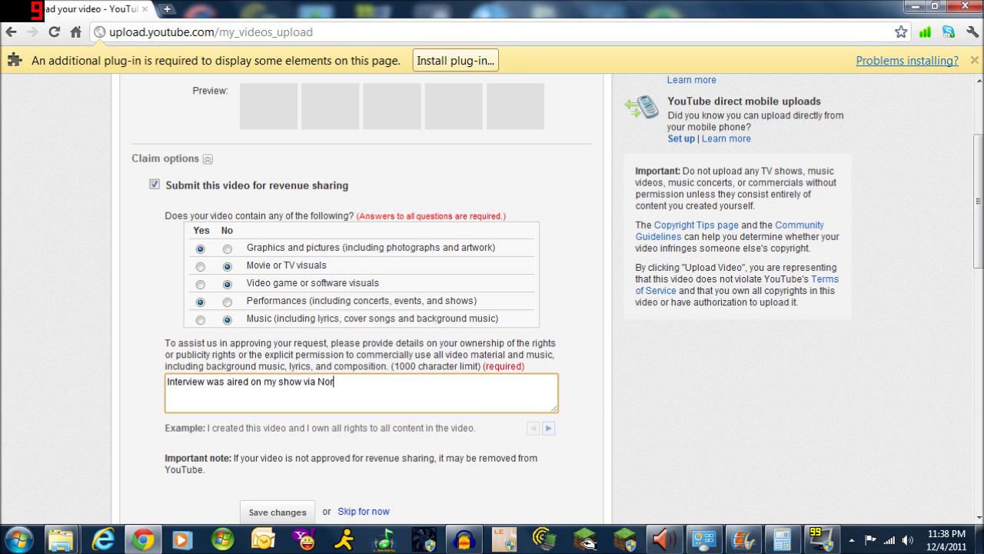
text(adio)
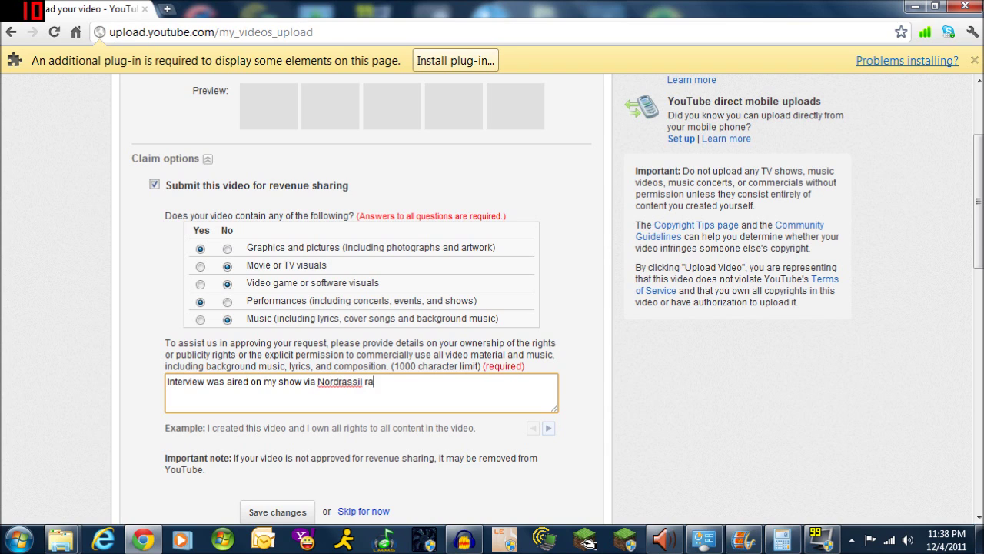
key(BackSpace)
key(BackSpace)
key(BackSpace)
key(BackSpace)
key(BackSpace)
text(Radio.  I have Permission)
key(BackSpace)
key(BackSpace)
key(BackSpace)
key(BackSpace)
key(BackSpace)
key(BackSpace)
key(BackSpace)
key(BackSpace)
key(BackSpace)
key(BackSpace)
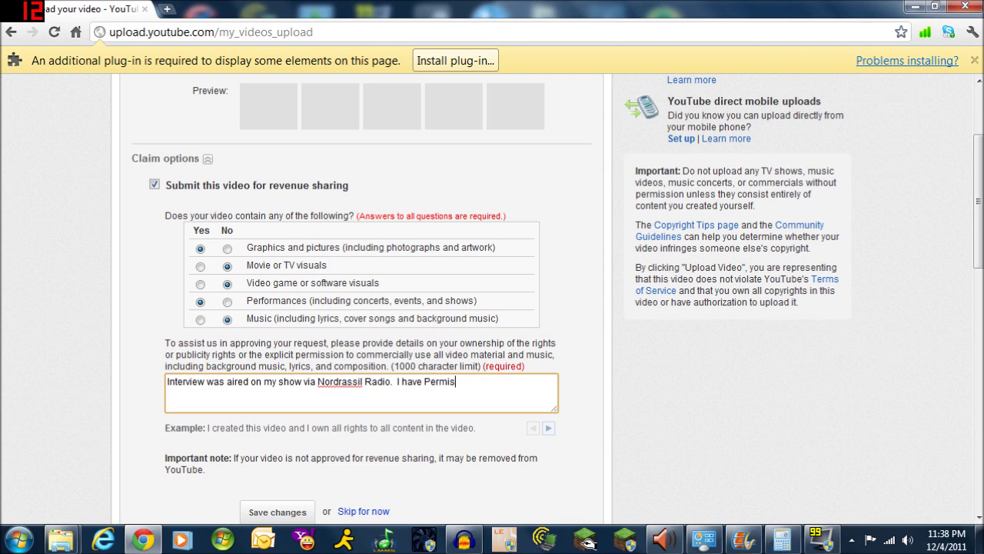
text(permission to post this via the PR depar)
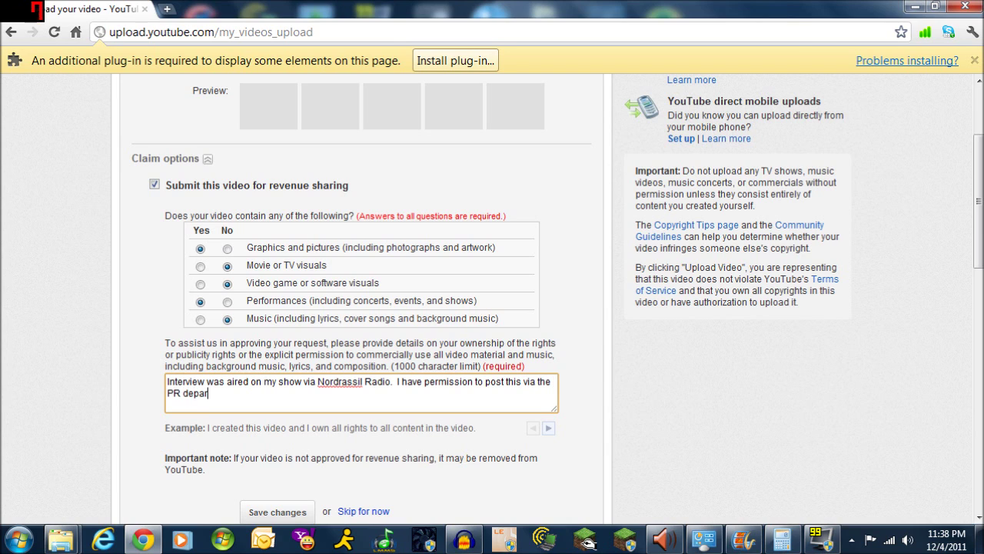
text(tment for cross linking channels)
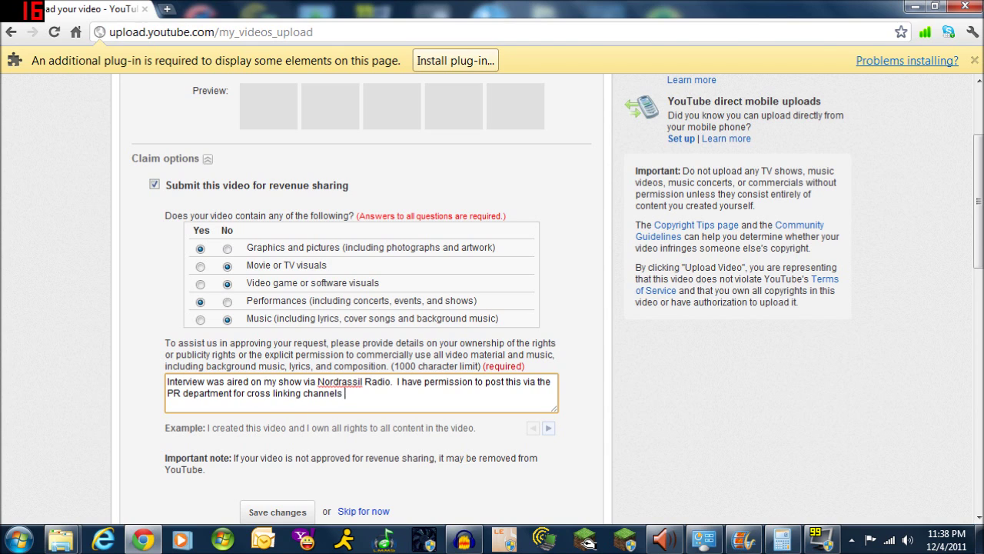
key(BackSpace)
text(. PR cont)
key(BackSpace)
key(BackSpace)
key(BackSpace)
key(BackSpace)
key(BackSpace)
key(BackSpace)
key(BackSpace)
key(BackSpace)
text(Image assets al)
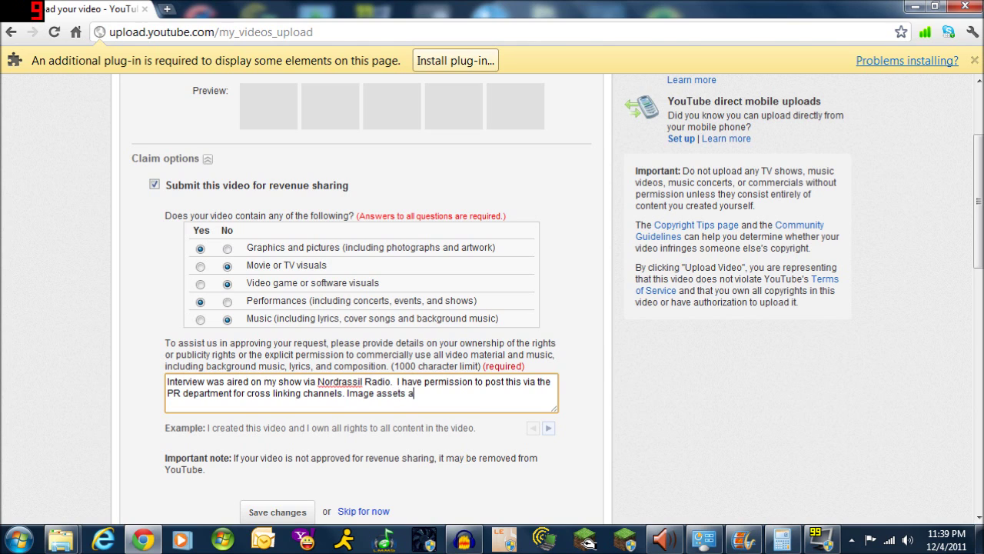
text(so from Nordrassil Radio)
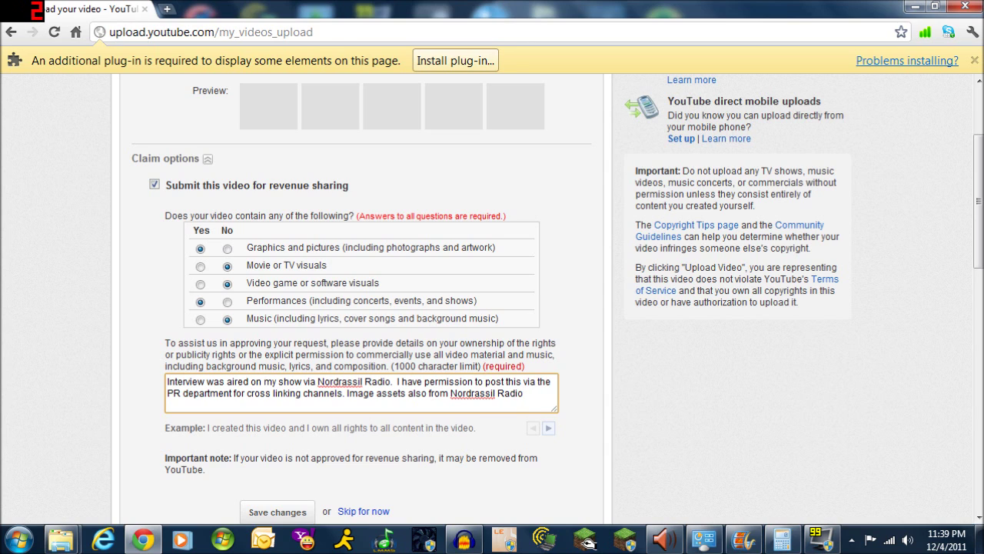
text( used with permission from)
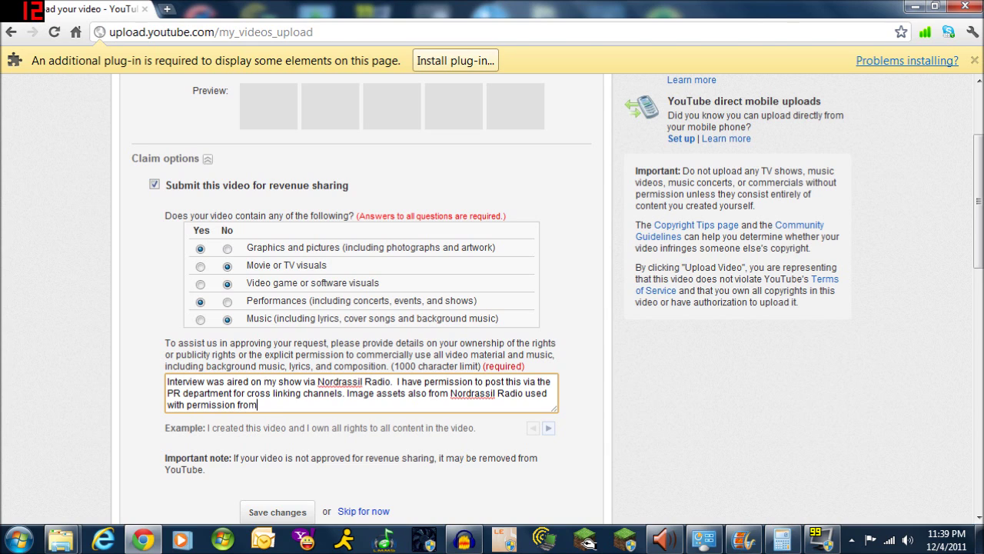
text( the PR depar)
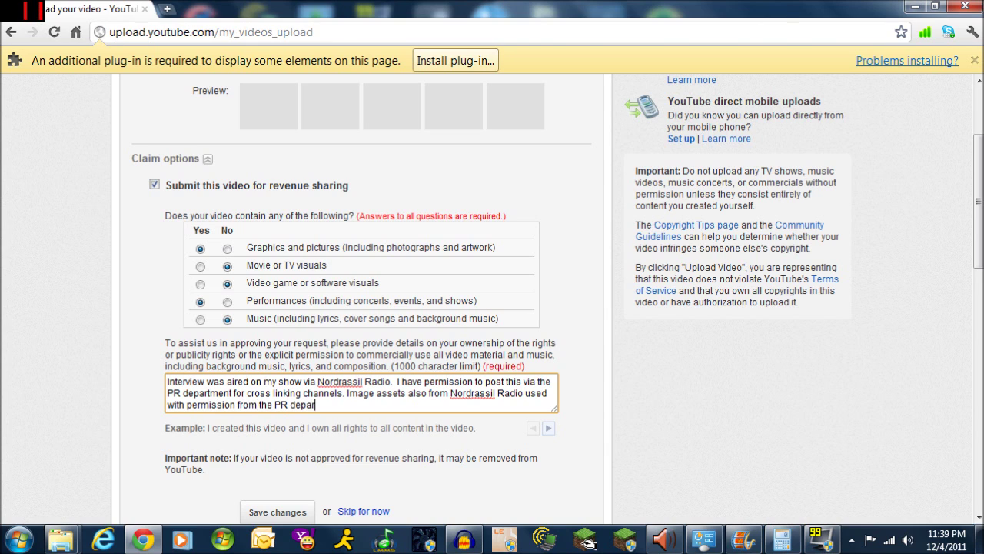
text(tment.  Rights)
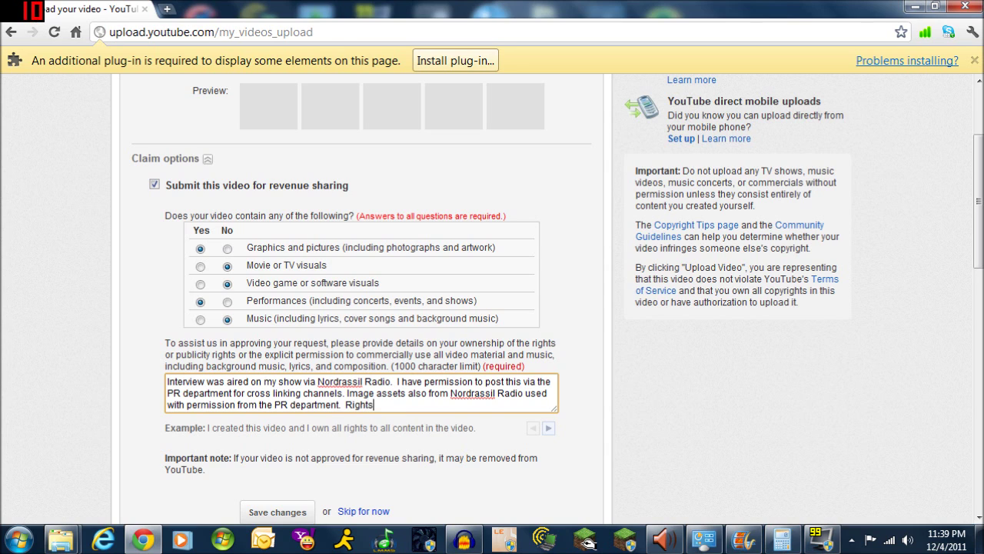
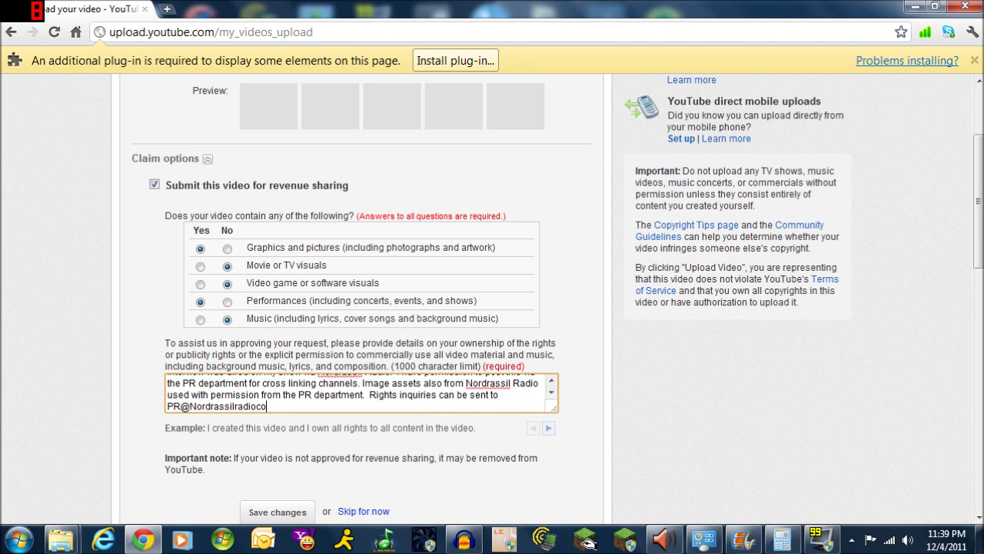
text(  Produce)
key(BackSpace)
key(BackSpace)
key(BackSpace)
key(BackSpace)
key(BackSpace)
key(BackSpace)
key(BackSpace)
key(BackSpace)
key(BackSpace)
text(. Produced with)
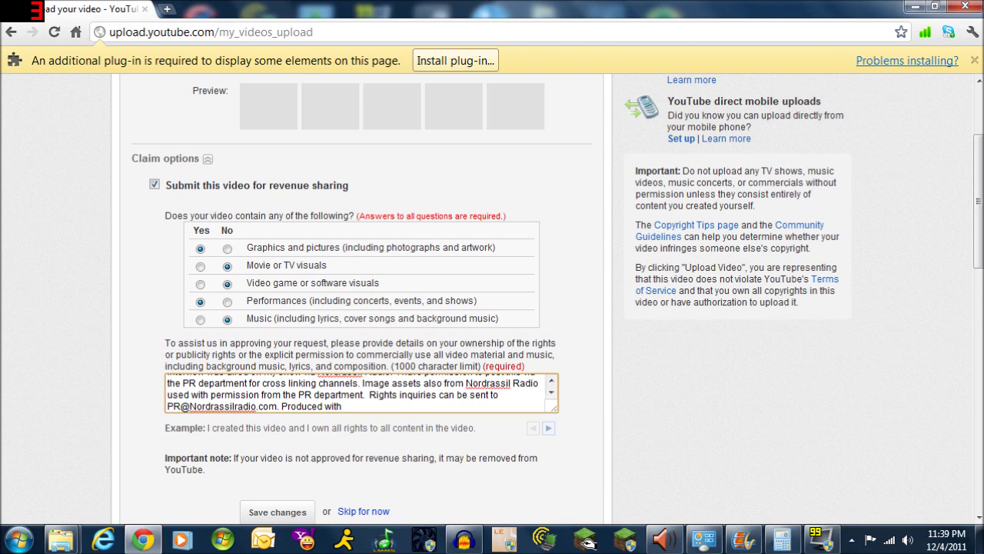
text( Audacity and Powerpoint)
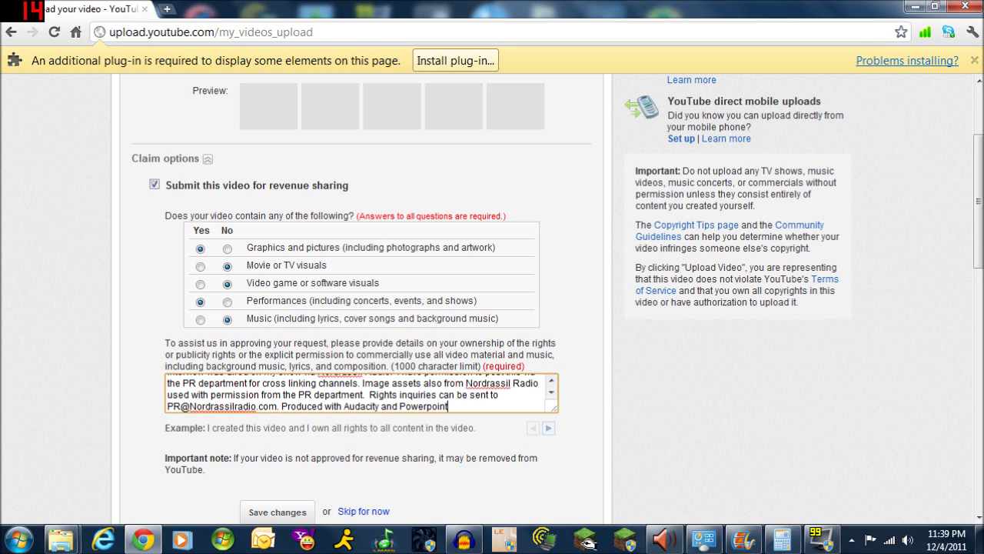
text(. Published with WLMM)
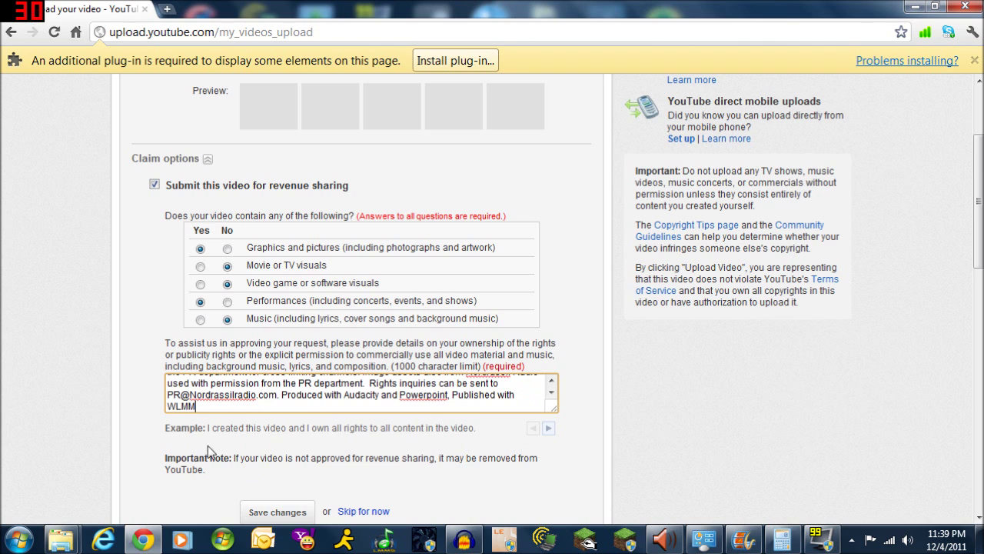
scroll(139, 367, down, 2)
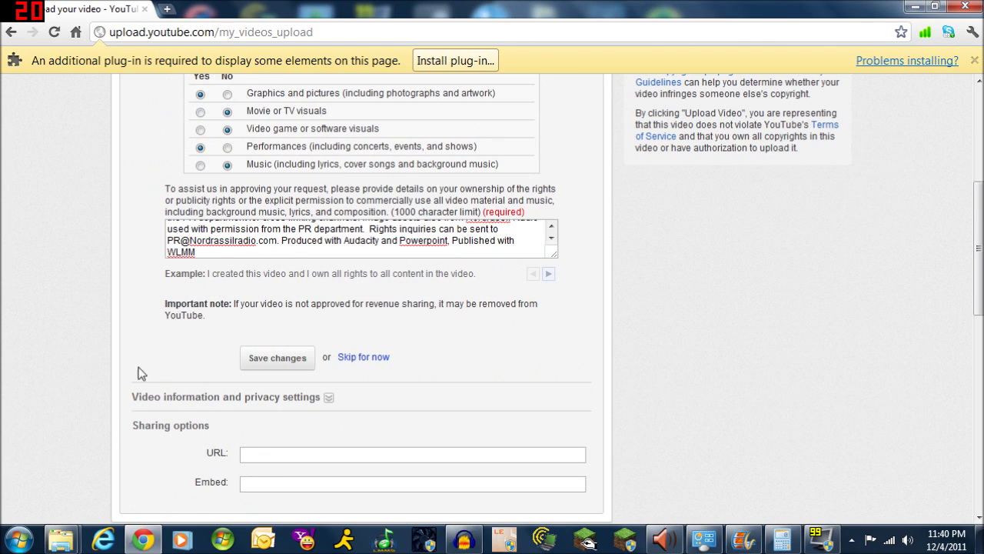
click(267, 359)
Retitle the video 'The AKACollaborators on Obscenely Obscure with Luminari - Aired 12042011'
click(328, 398)
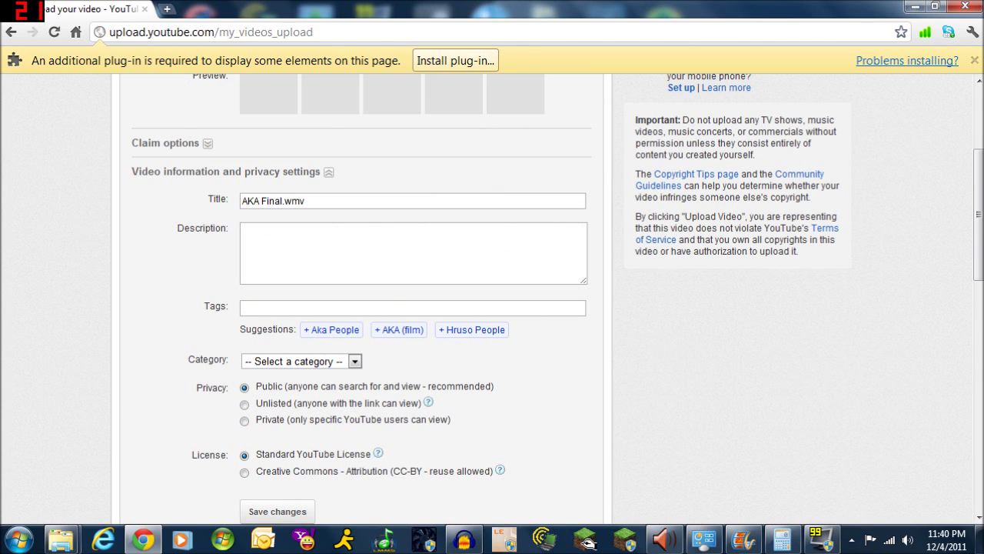
drag(315, 201, 239, 202)
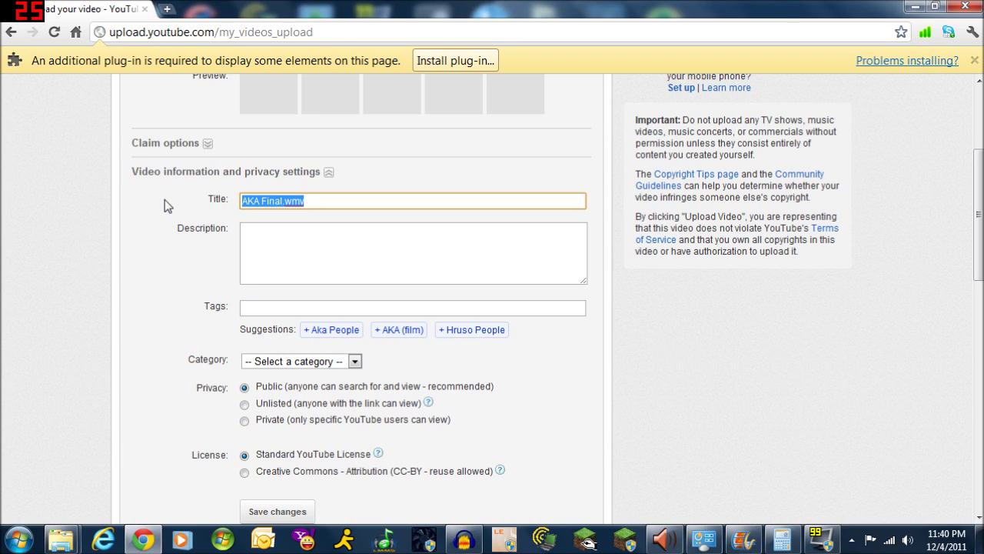
text(The Ak)
key(BackSpace)
text(KAC)
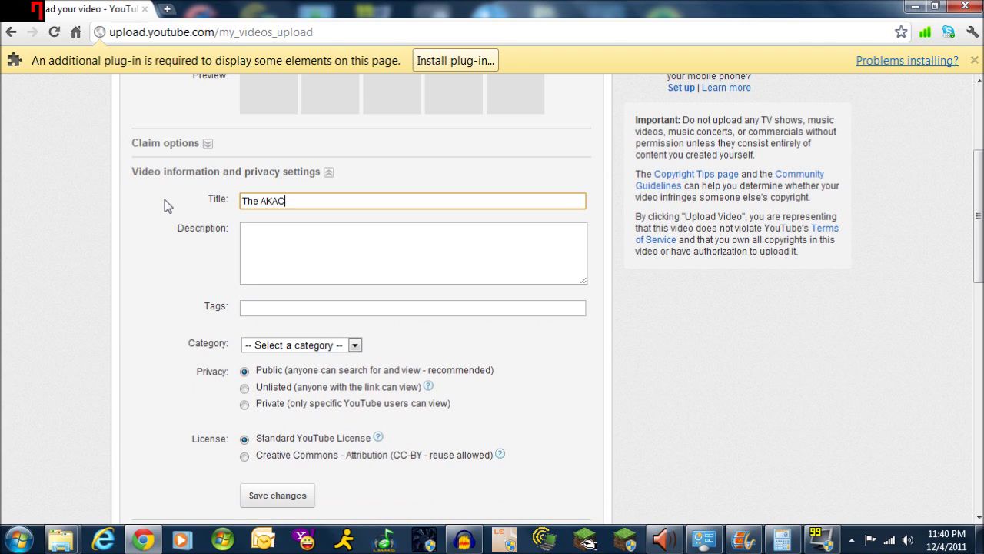
text(ollaborators on Obscene)
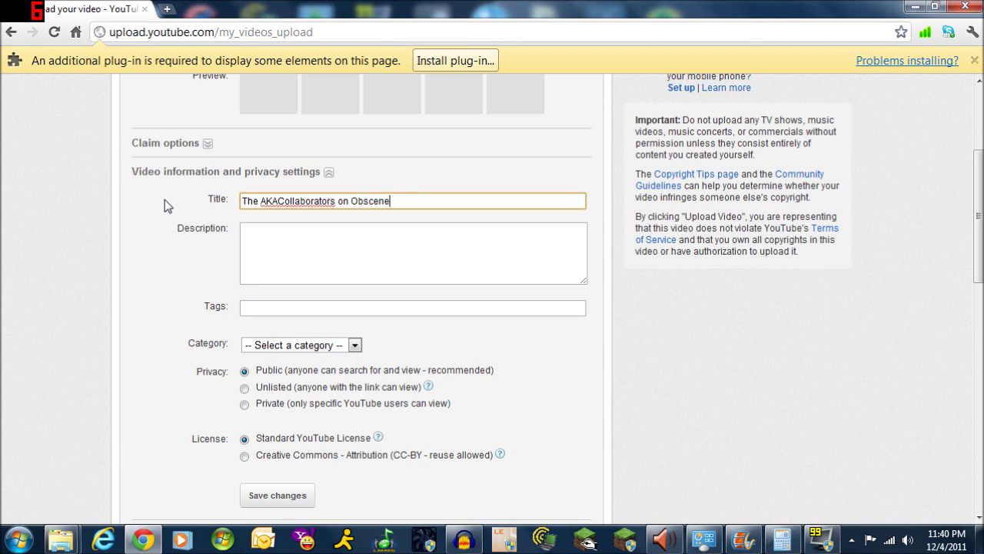
text(ly Obscure with Lumi)
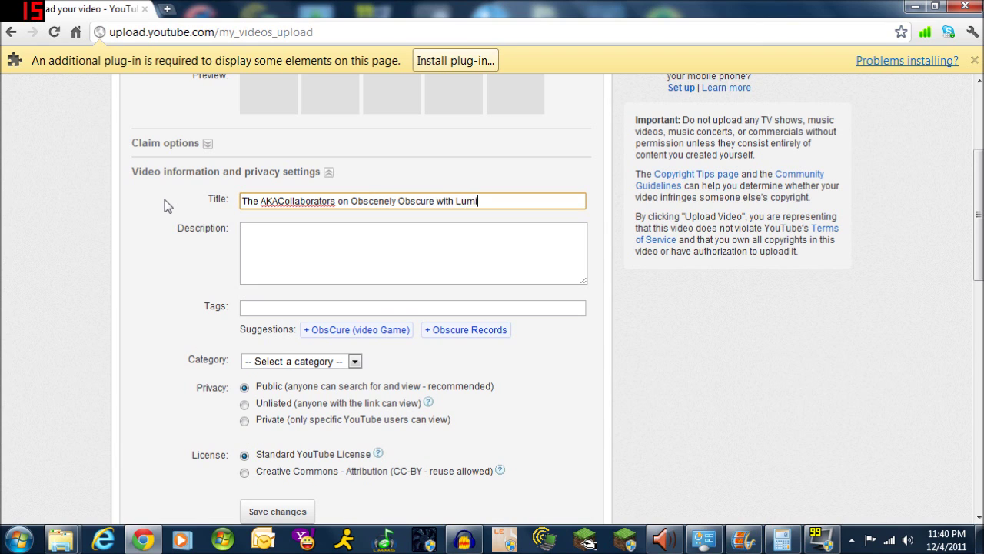
text(nari - Aired 12042011)
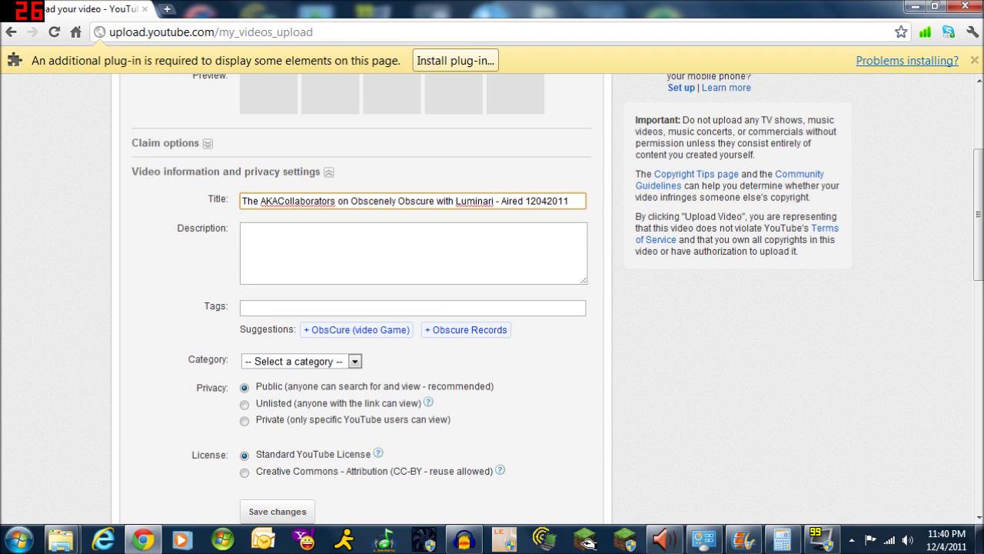
Write a description thanking the four interviewees by name for the fantastic interview
key(Tab)
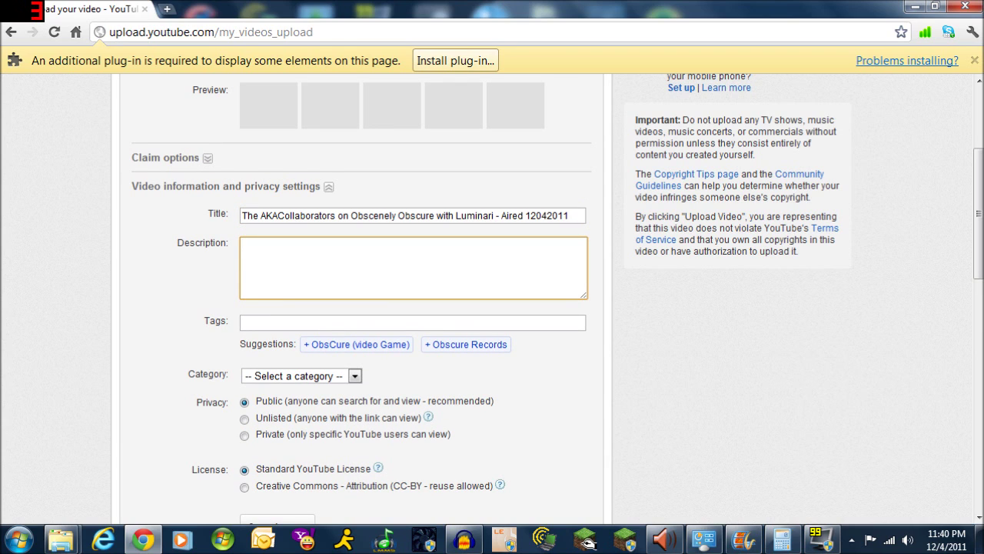
text(Thank you for the fantastic interview )
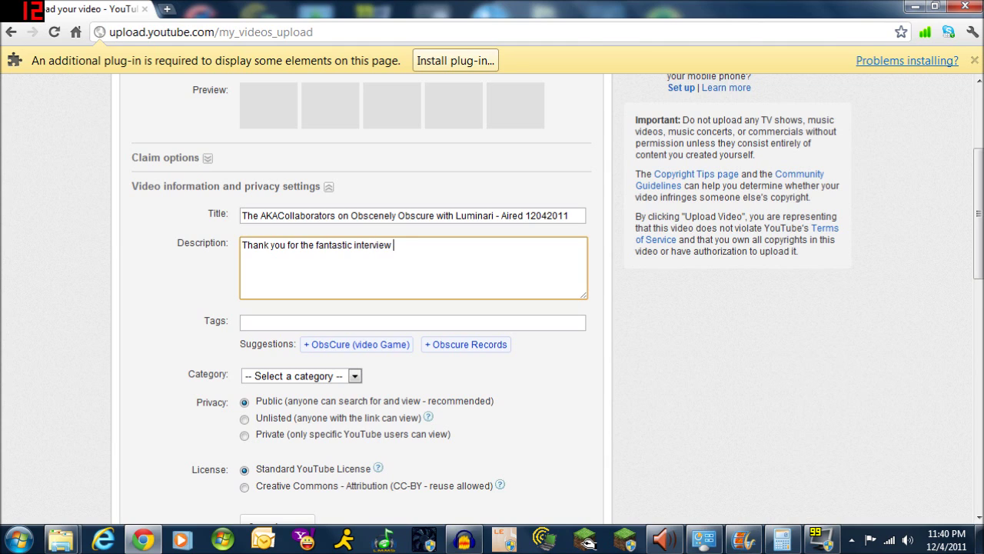
text(Chal)
text(lie, sara)
key(BackSpace)
key(BackSpace)
key(BackSpace)
key(BackSpace)
text(Sarah)
key(BackSpace)
text(, )
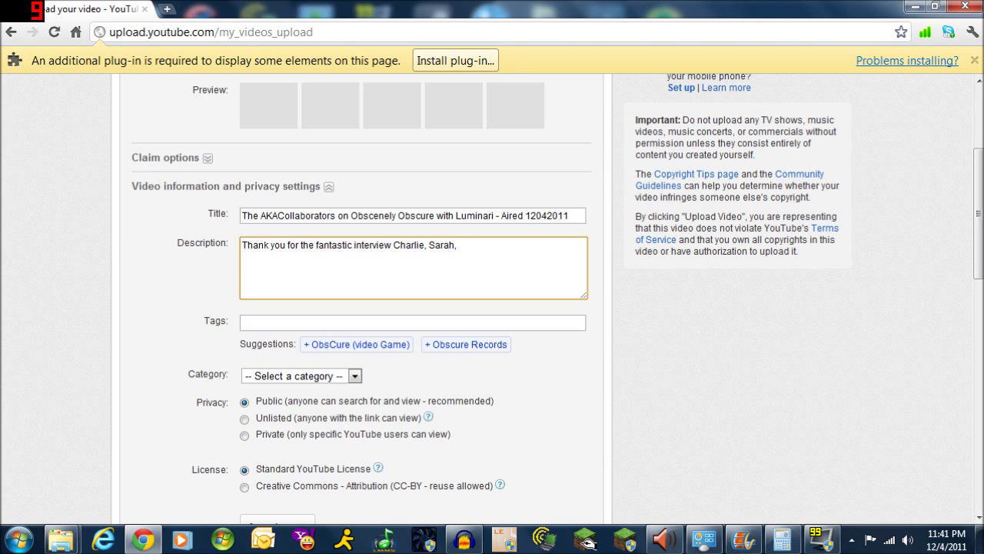
text(Dave, and Alesha)
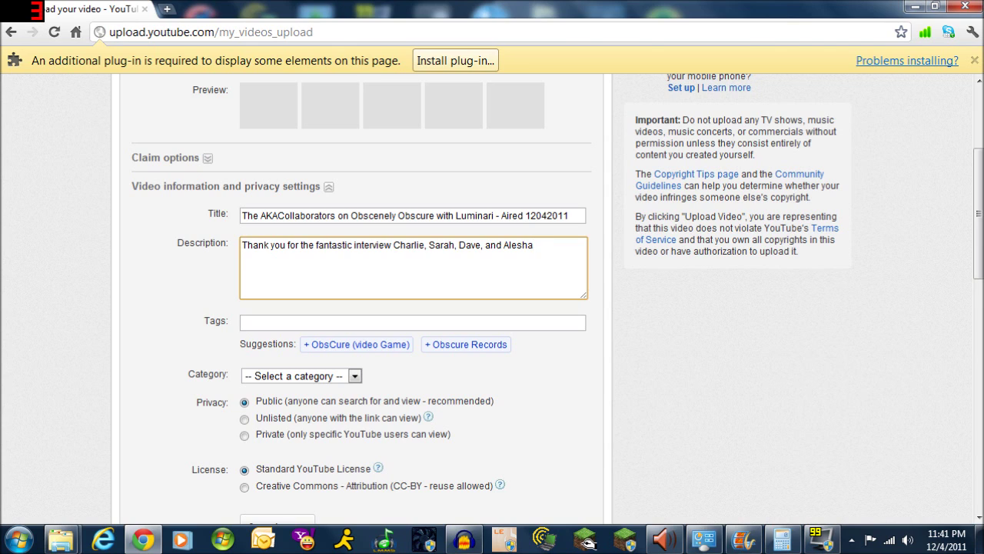
Add a thank-you note about the fun IRC session and the youtube.com/akacollaborators link
text(.  I had a ton of fun and you were fantastic in IRC.)
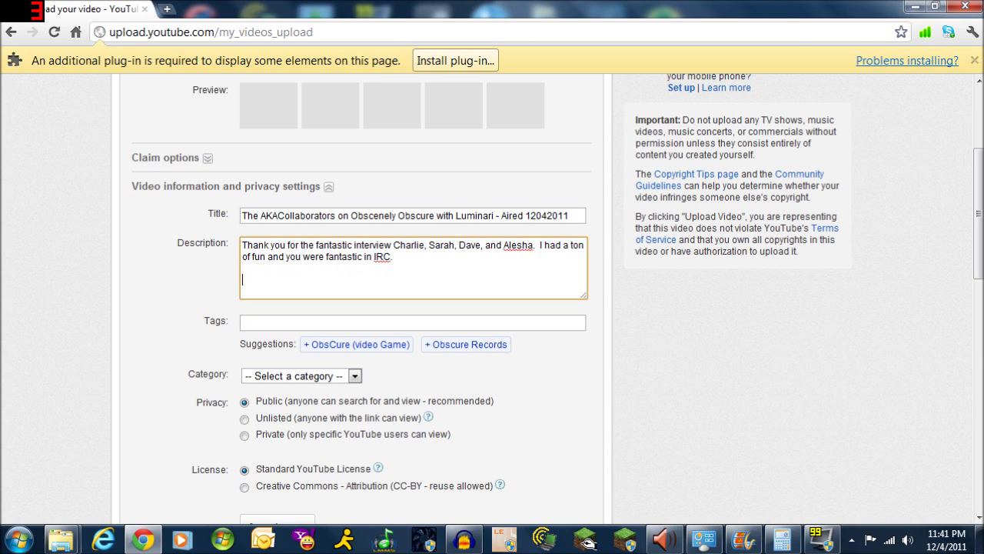
text(http://w)
text(youtube)
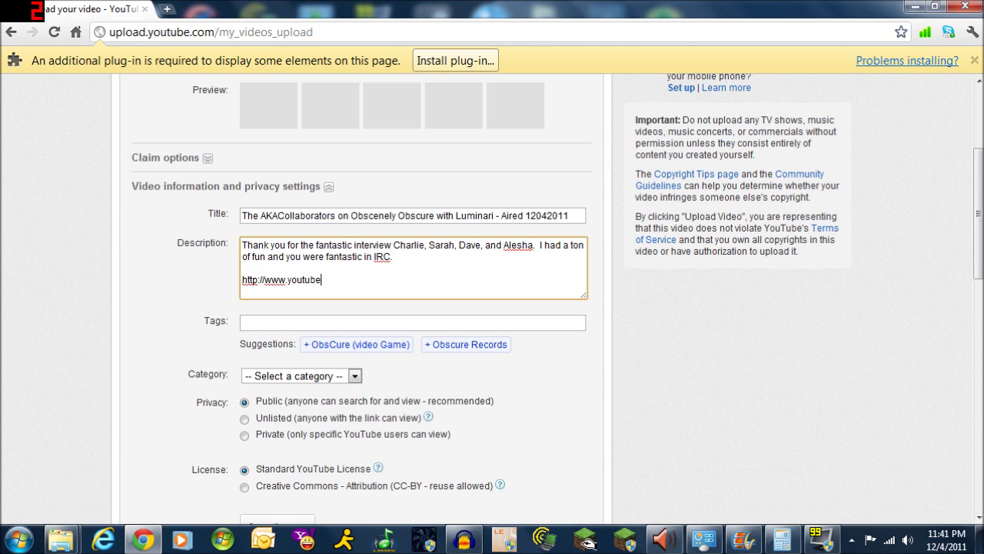
text(.com/akacollab)
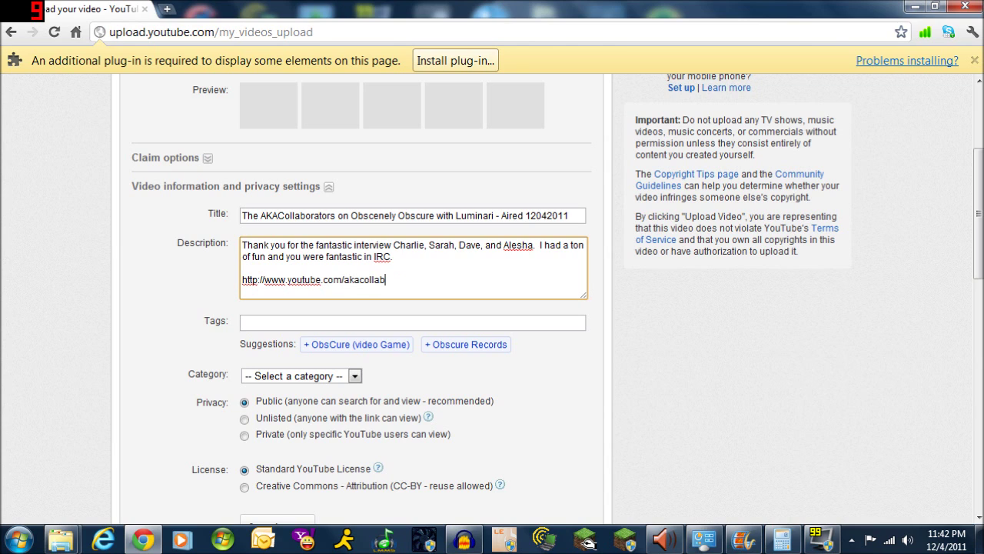
text(orators)
key(Return)
key(Return)
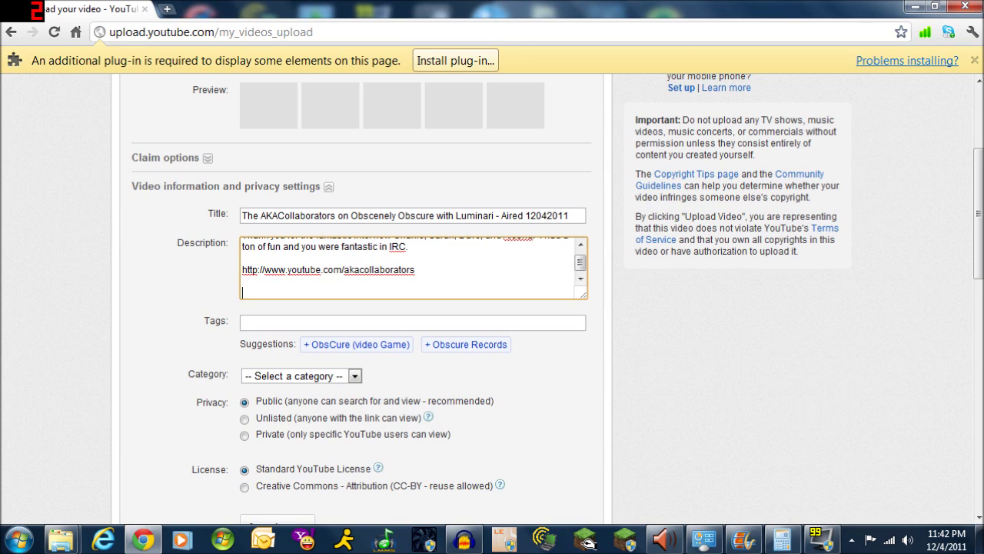
Add the show times: Saturday at 5pm Pacific, 2 am GMT, 1am Sunday CET
text(Listen every Saturday at 4m)
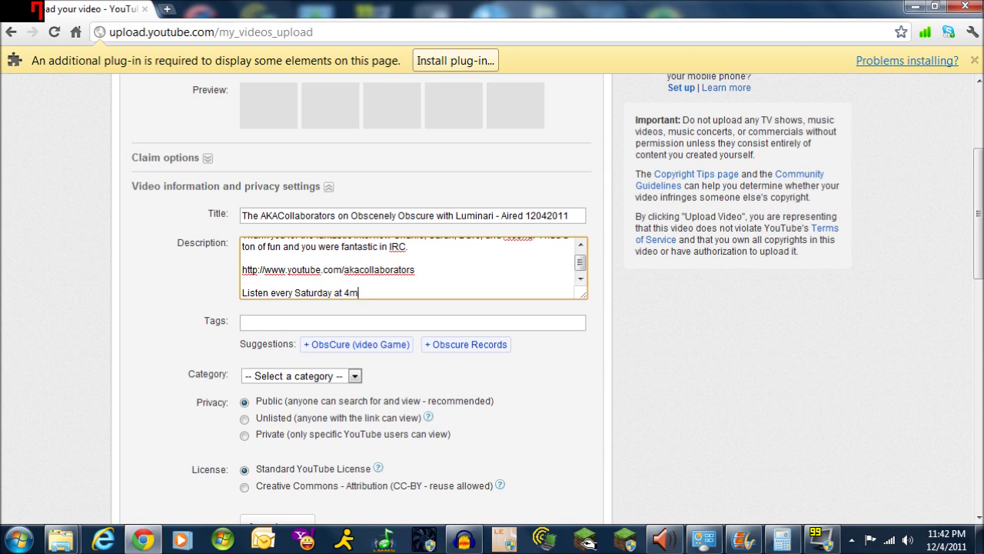
key(BackSpace)
key(BackSpace)
text(5)
text(pm pacif)
text(ic sta)
key(BackSpace)
key(BackSpace)
key(BackSpace)
key(BackSpace)
text(, 10)
key(BackSpace)
text(2 am)
text( G)
text(MT)
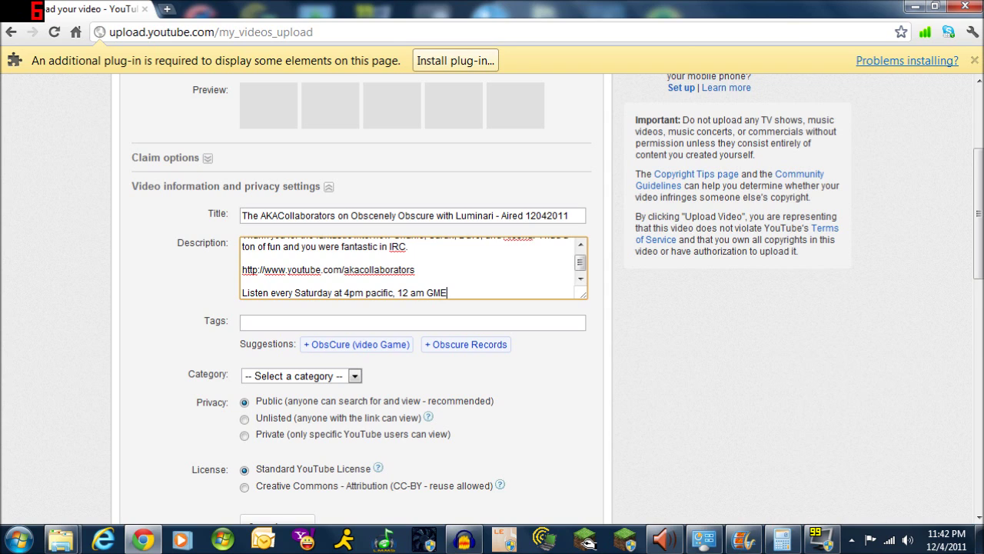
text(, 1am sunda)
key(BackSpace)
key(BackSpace)
key(BackSpace)
key(BackSpace)
key(BackSpace)
text(Sunday CET)
key(Return)
text(http://)
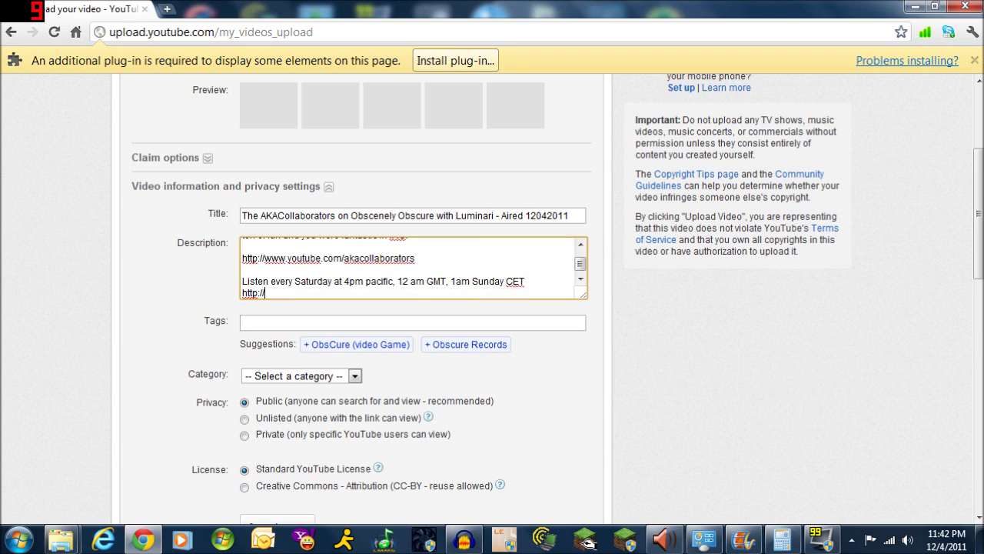
text(www.nordrassilradio.com)
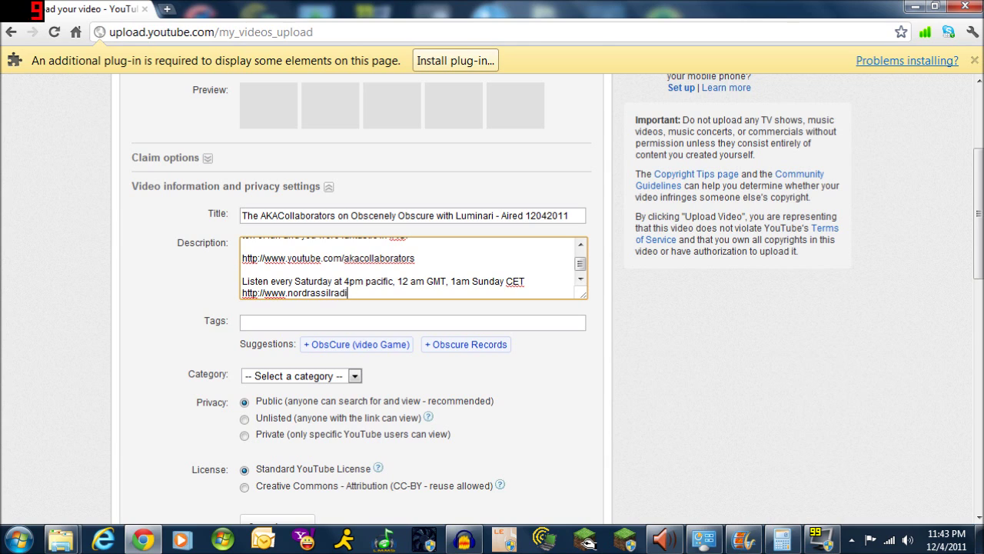
key(Return)
key(Return)
Add 'Watch the latest footage on NordRTV' with the youtube.com/nordrtv link, then a blank line
text(Watch the latest)
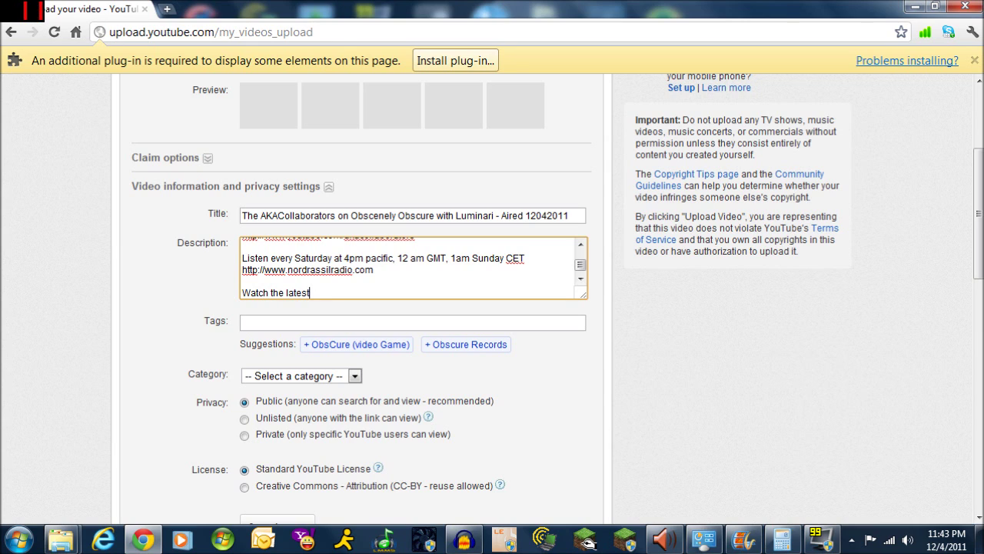
text( footage on Nord)
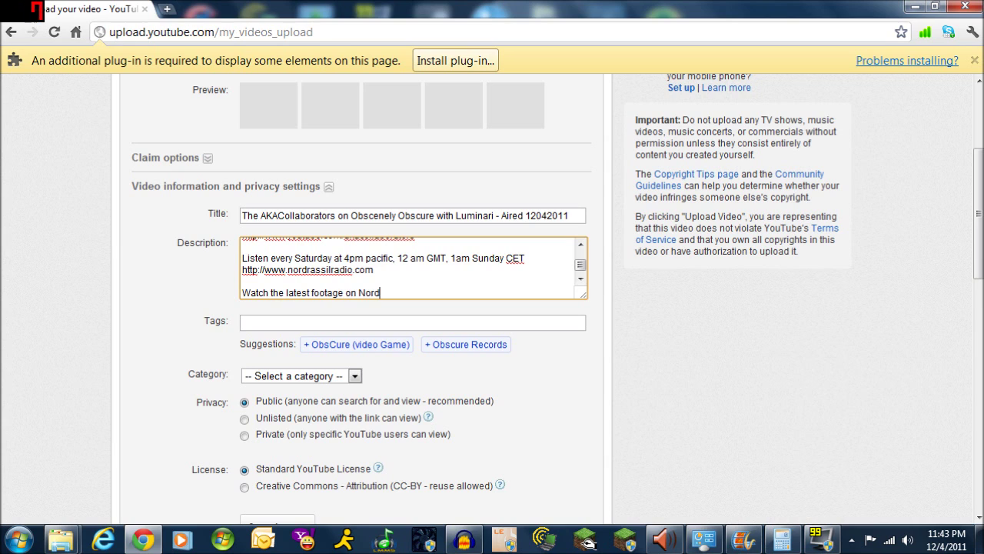
text(RTV)
key(Return)
text(http://www.youtube.com/nordrtv)
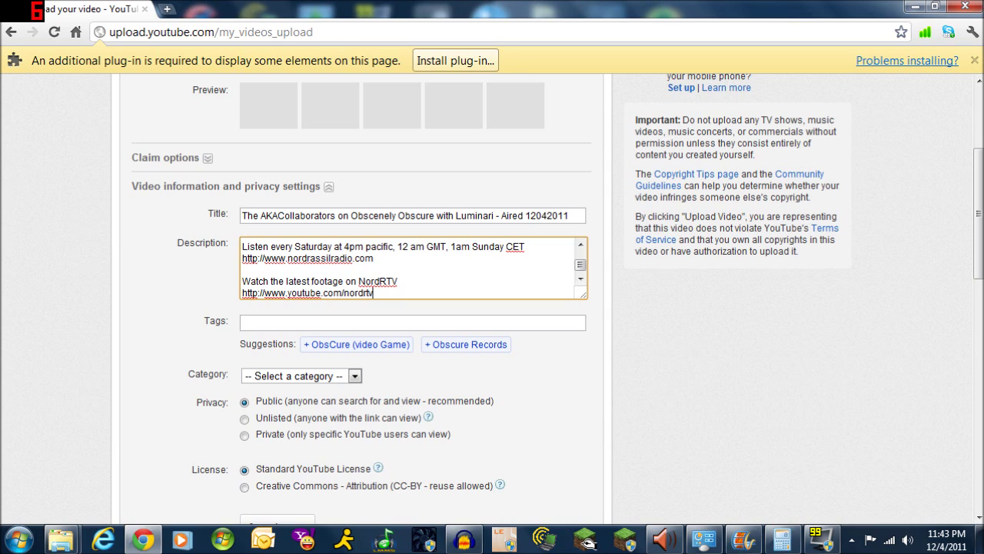
key(Return)
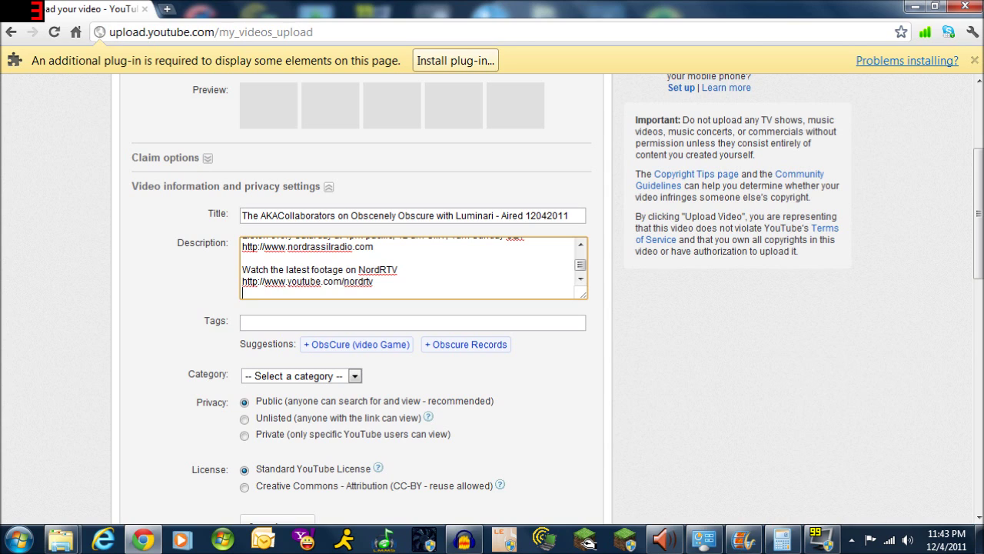
key(Return)
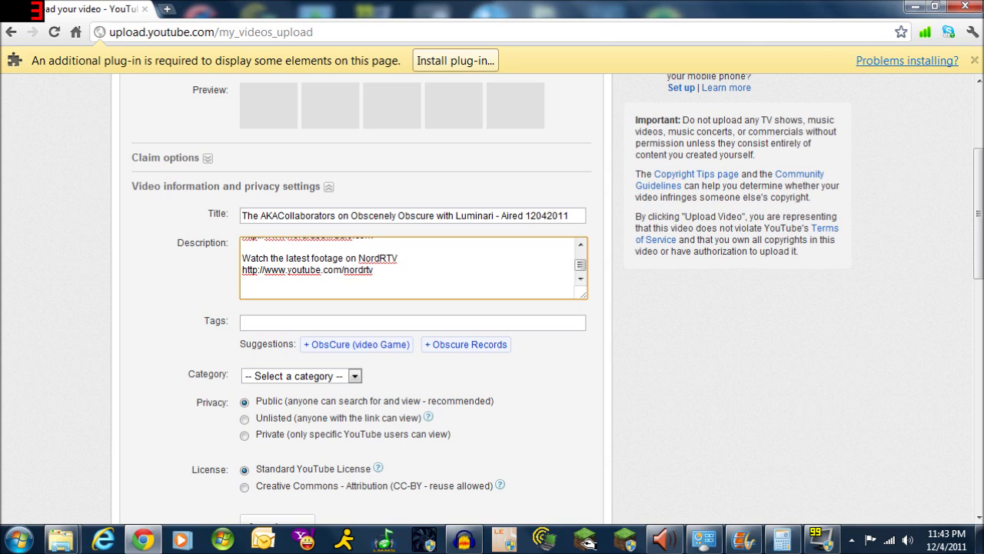
Invite radio guest suggestions by tweet, followed by the Twitter profile link
text(If you have suggestions )
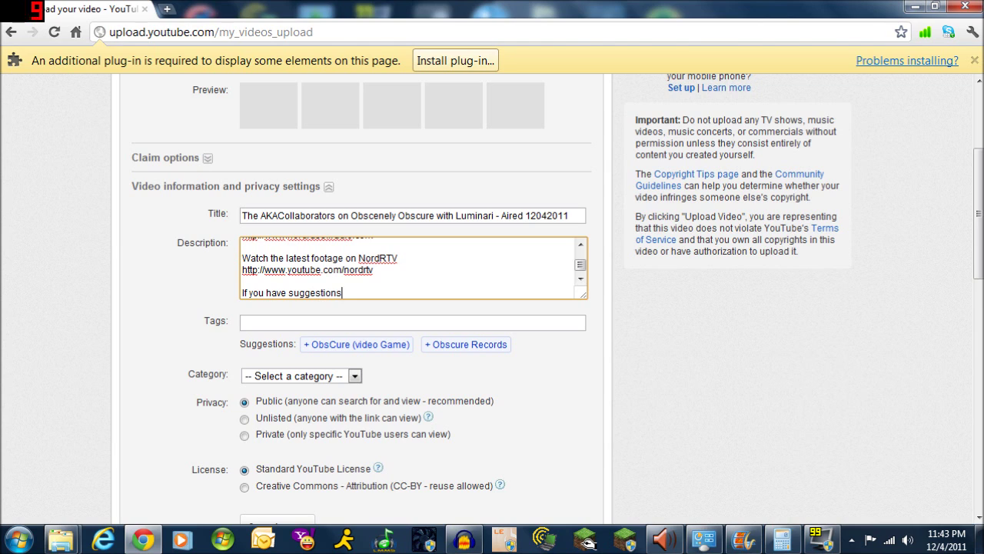
text(for who you would like to hear on)
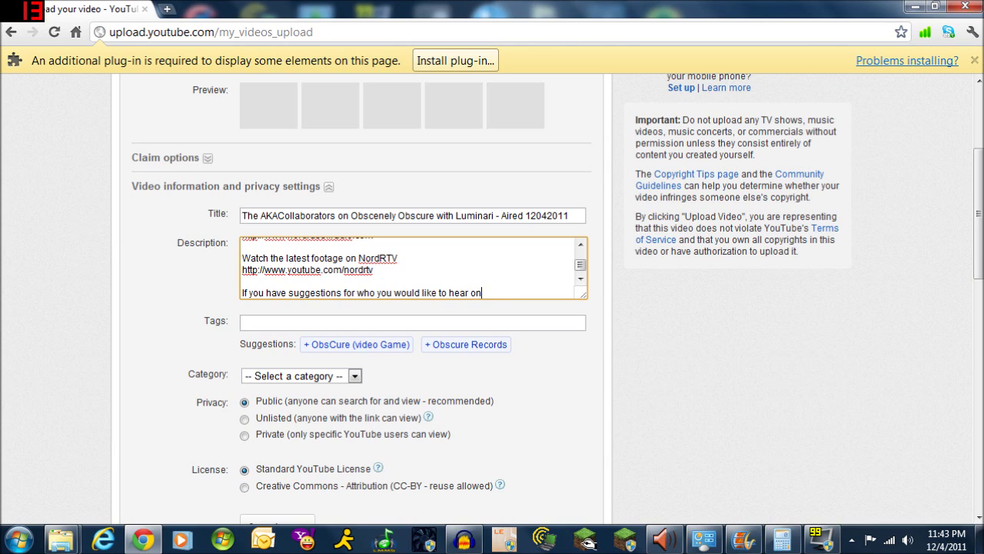
text( the radio send me a tweet)
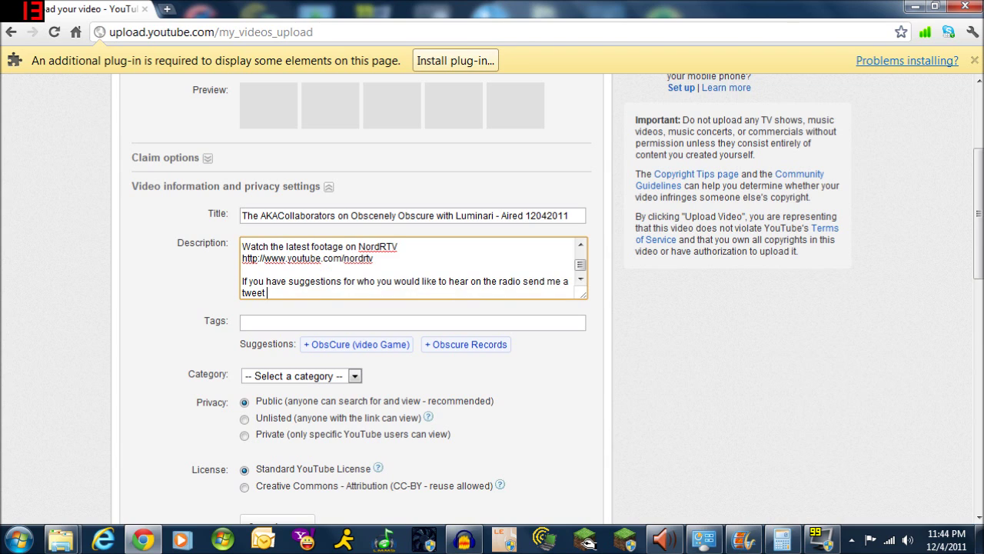
key(Return)
text(http)
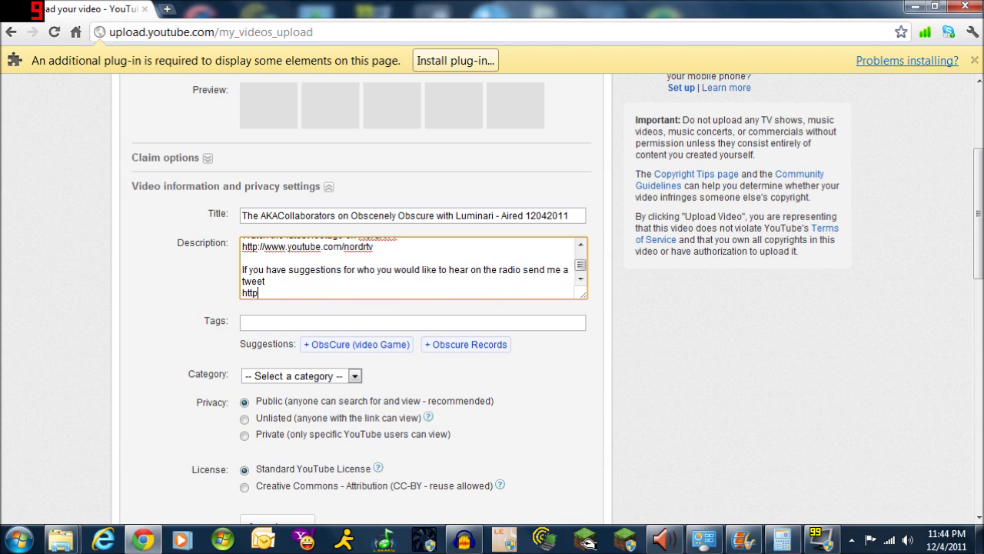
text(://www.twitter.com)
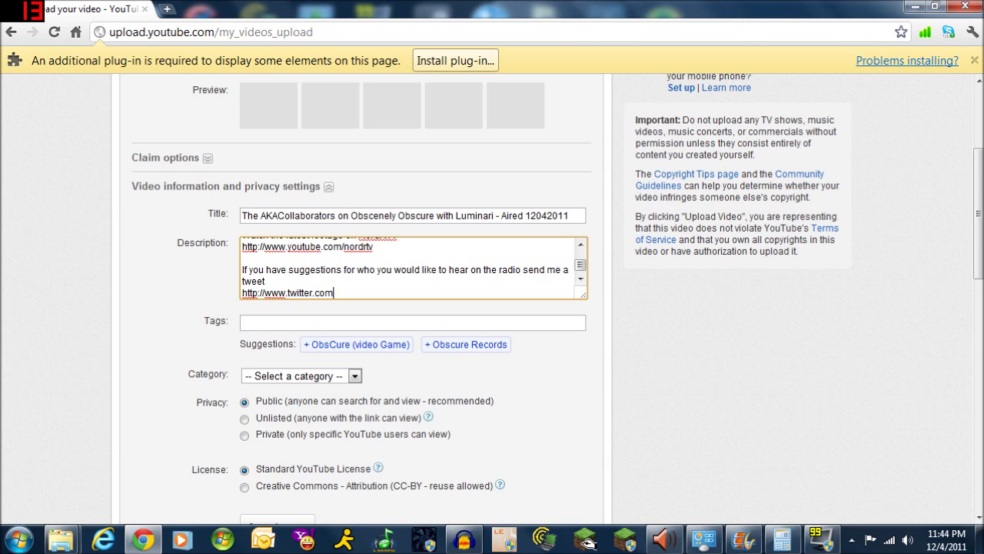
text(/luminariweekly)
key(Return)
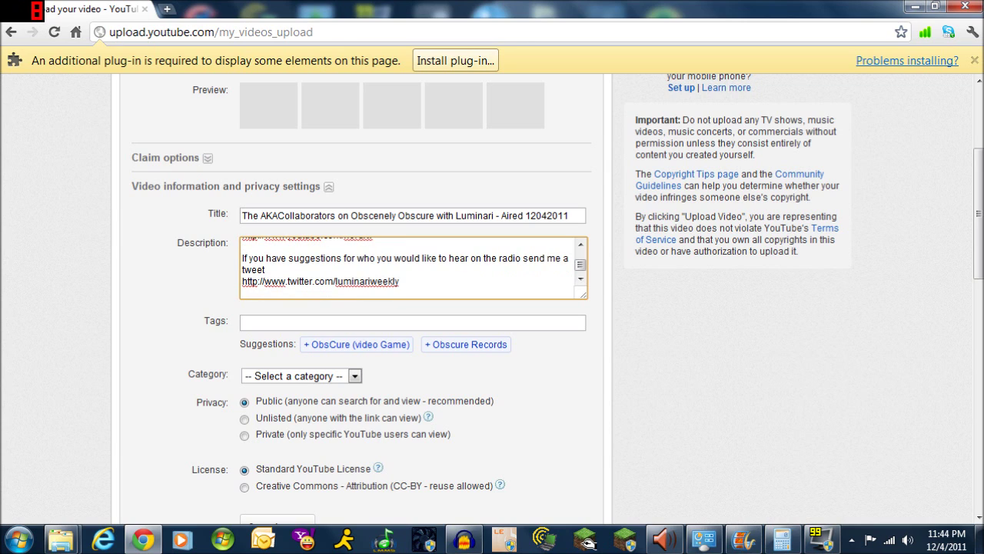
text(http://www)
key(BackSpace)
key(BackSpace)
key(BackSpace)
key(BackSpace)
key(BackSpace)
key(BackSpace)
key(BackSpace)
key(BackSpace)
key(BackSpace)
key(BackSpace)
key(Return)
Add 'send me an email' with the contact address, 'or send me a YT message', and a sign-off
text(send me an email)
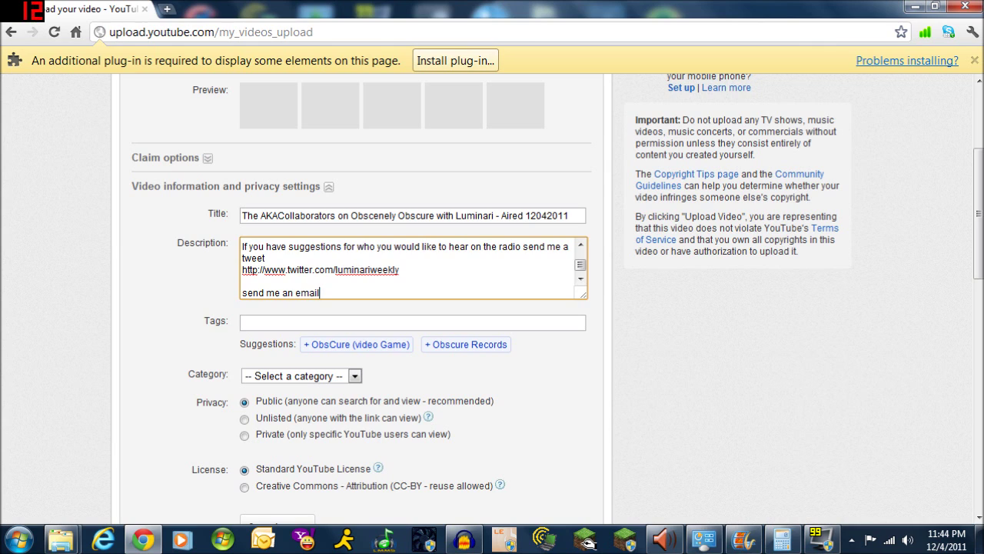
key(Return)
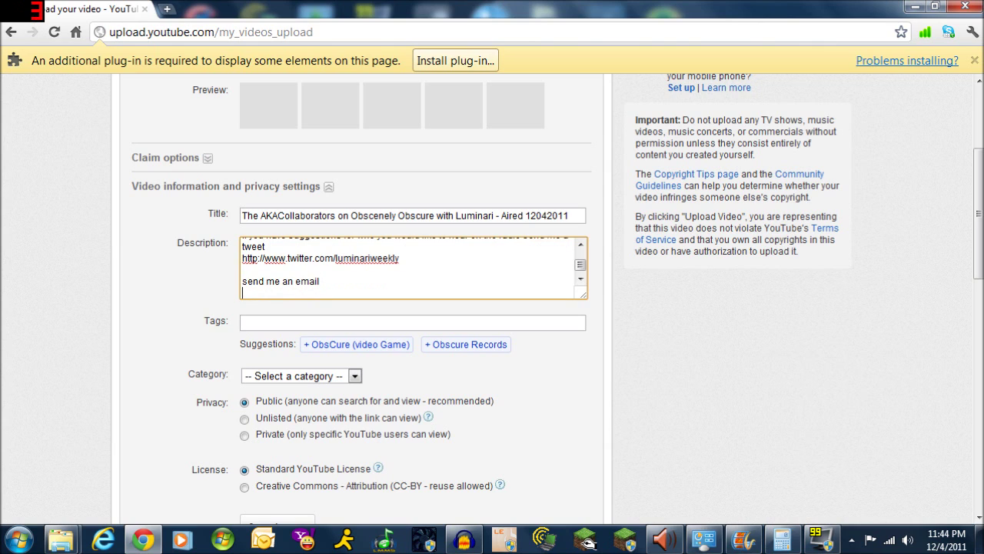
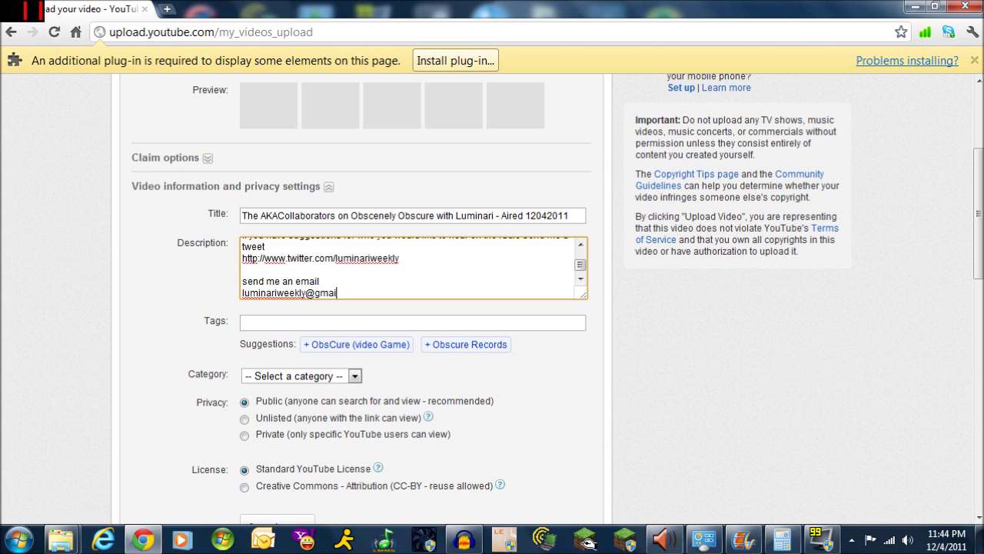
key(Return)
key(Return)
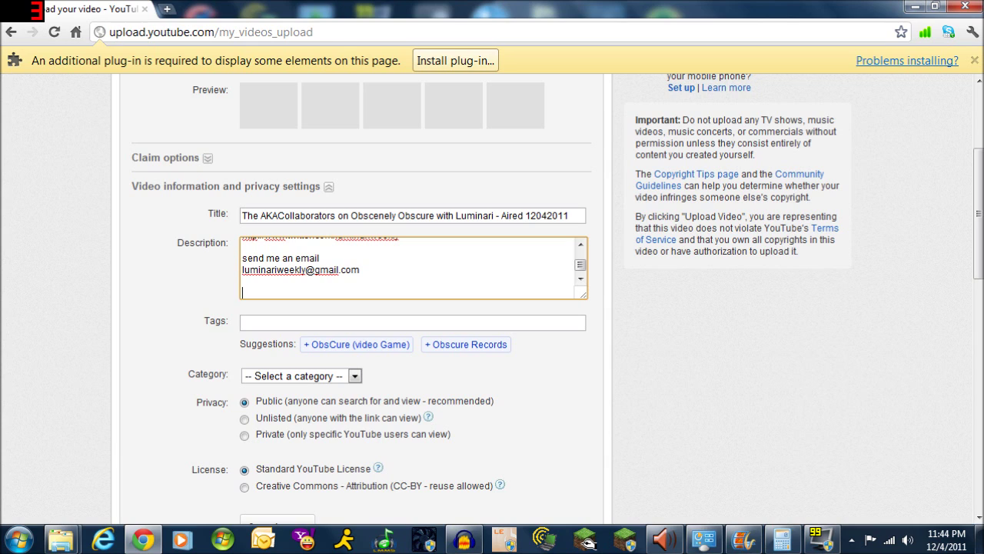
text(or send me a YT message)
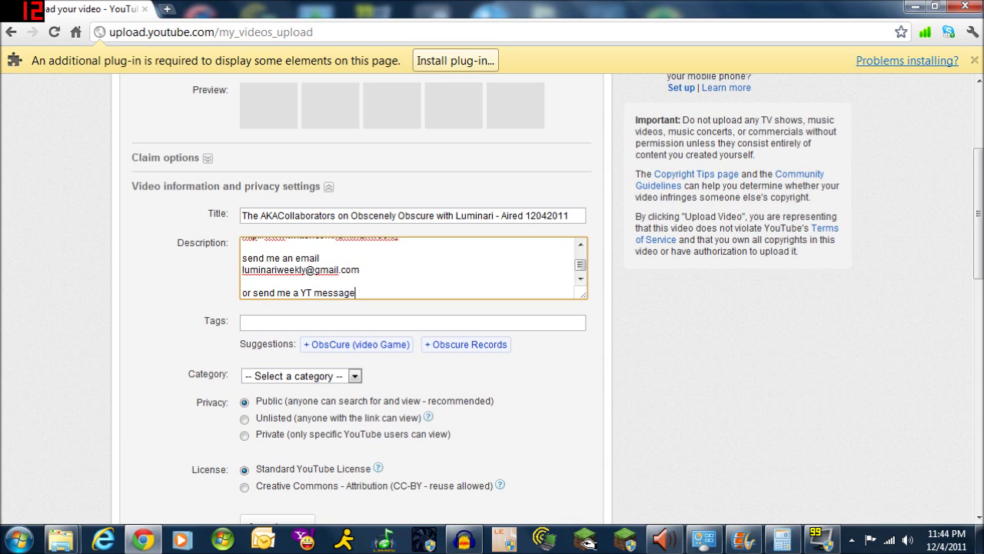
key(Return)
key(Return)
text(Lumi)
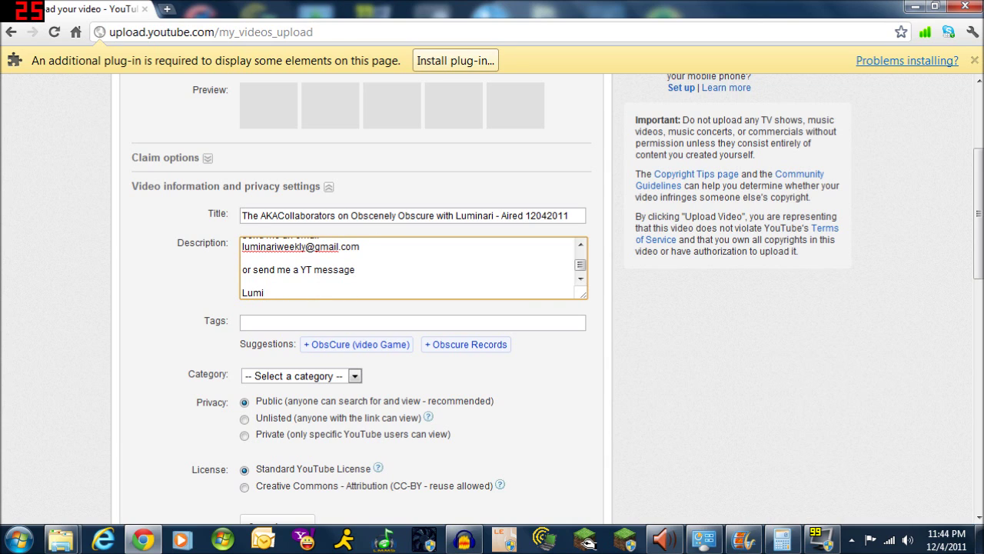
key(Tab)
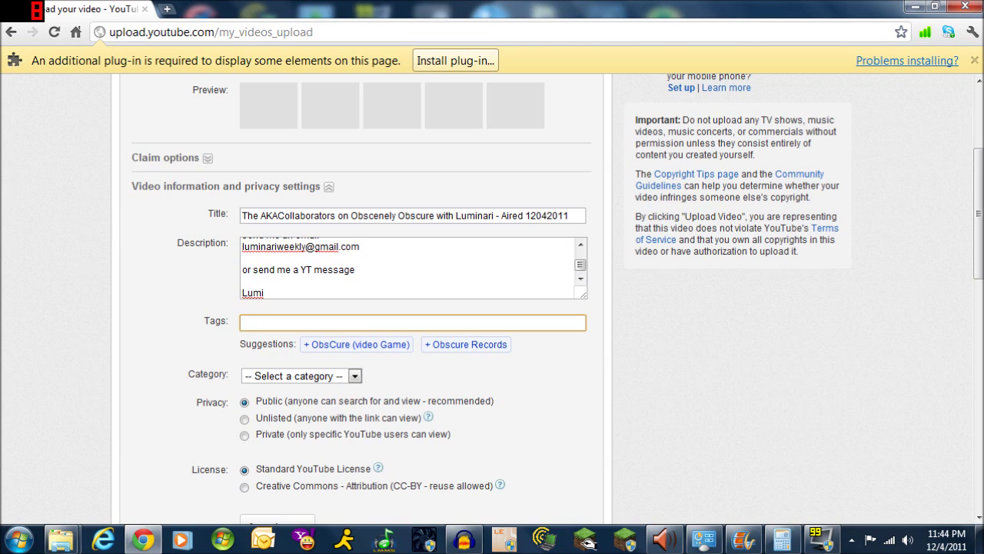
Set the tags to "nordrassil radio" plus luminari weekly and a "luminari weekly" phrase tag
text("nordrassil)
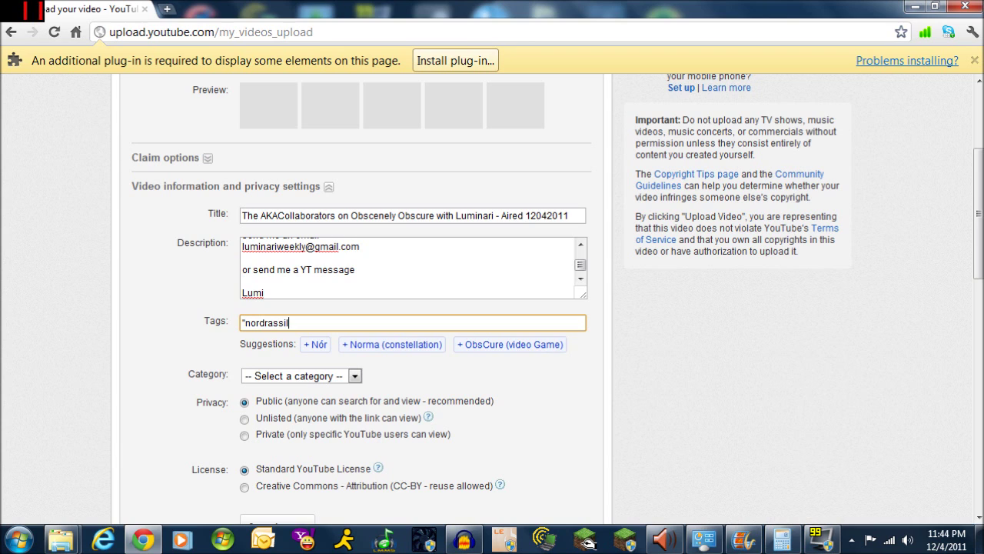
text( radio")
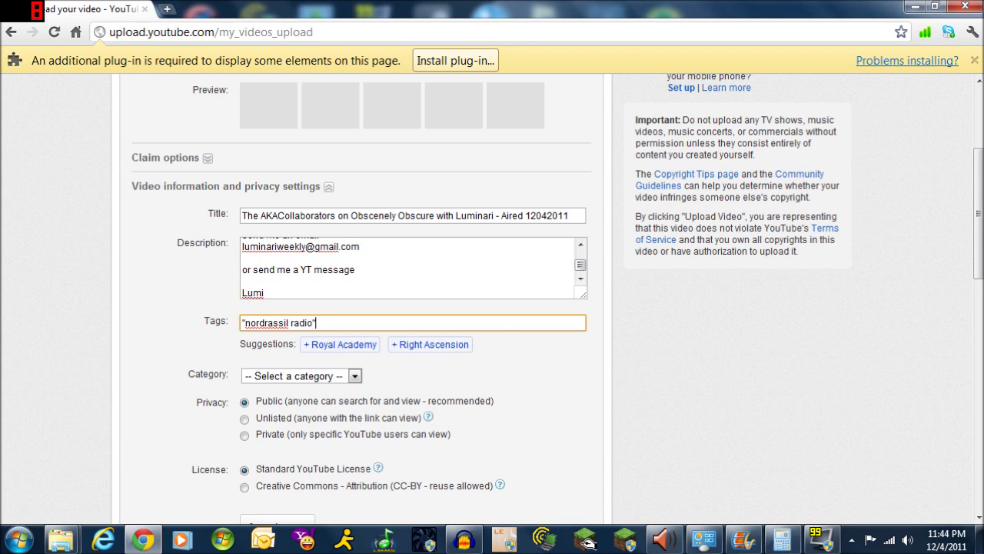
text( "sarah)
key(BackSpace)
key(BackSpace)
key(BackSpace)
key(BackSpace)
key(BackSpace)
key(BackSpace)
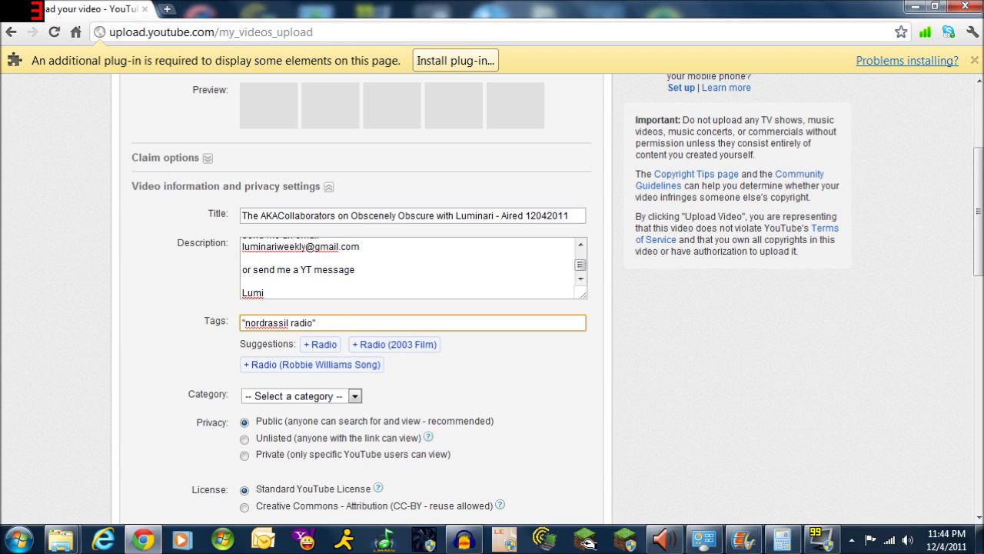
text(luminari weekly ")
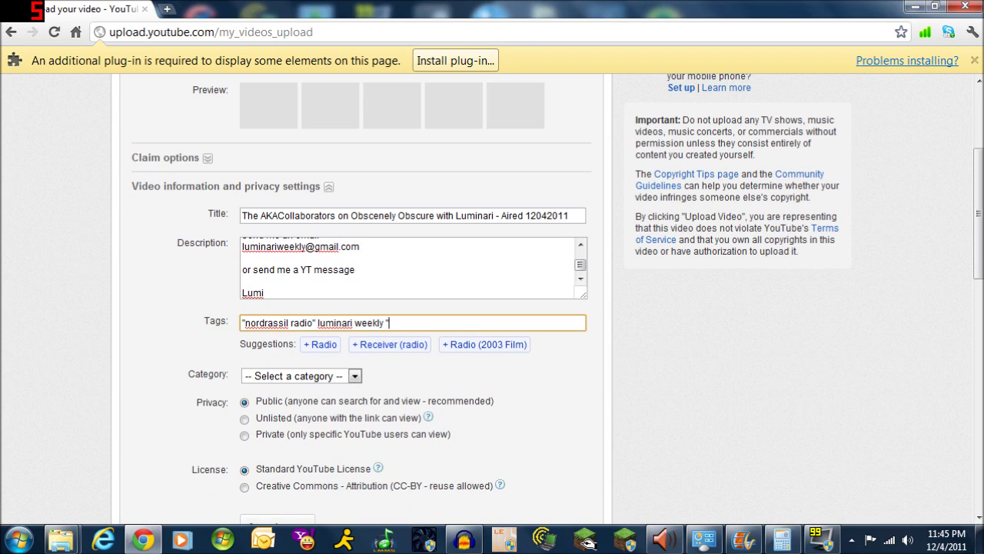
text(luminari wee)
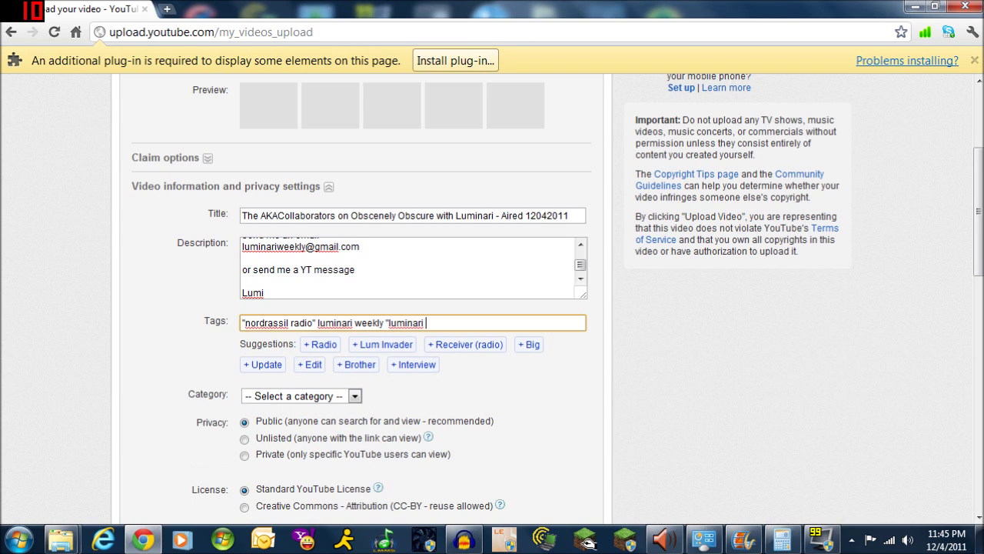
text(kly)
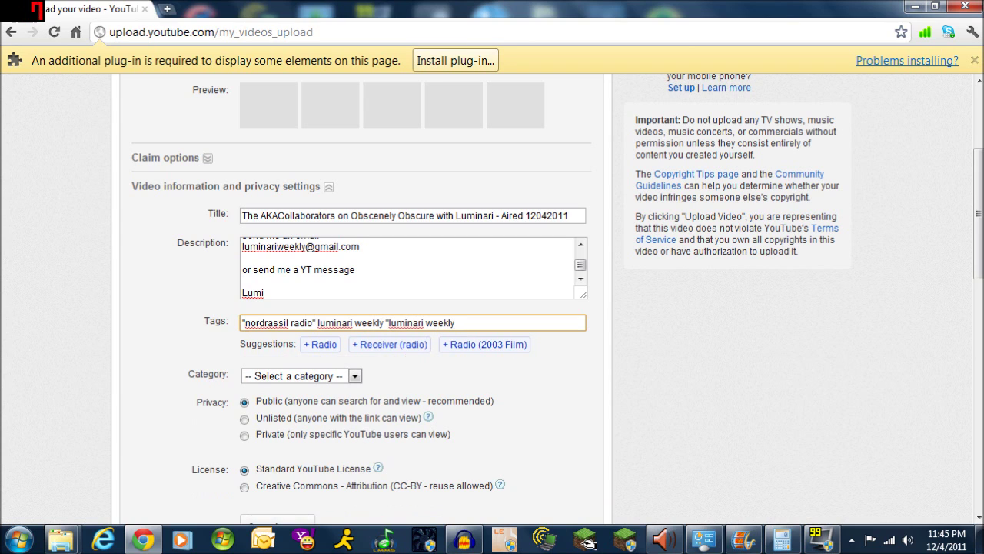
key(F12)
key(F11)
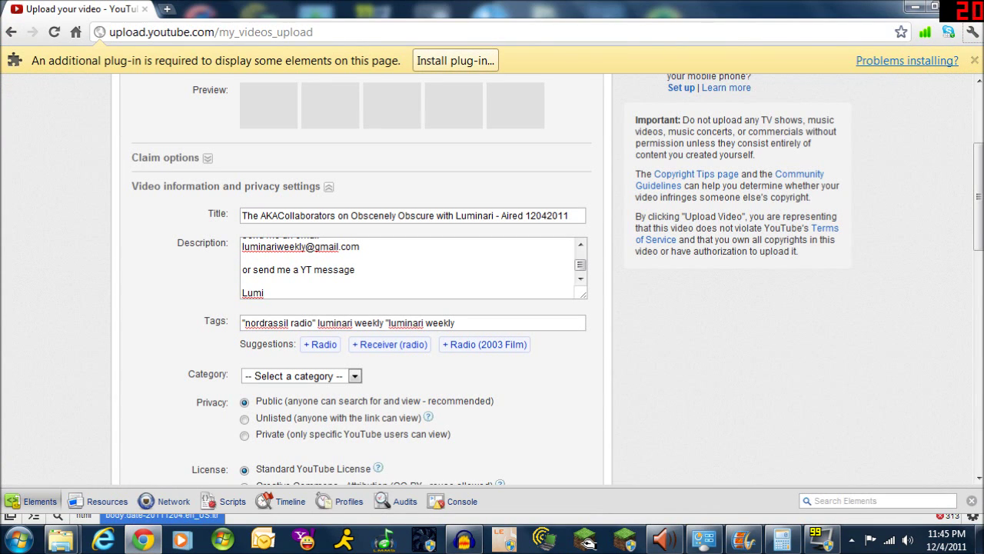
key(F12)
key(F12)
key(F12)
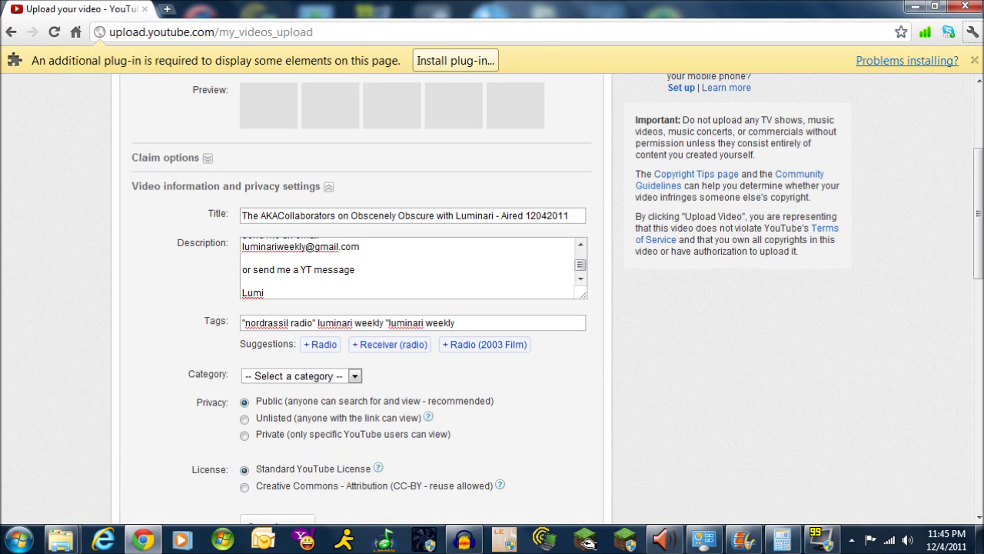
key(F12)
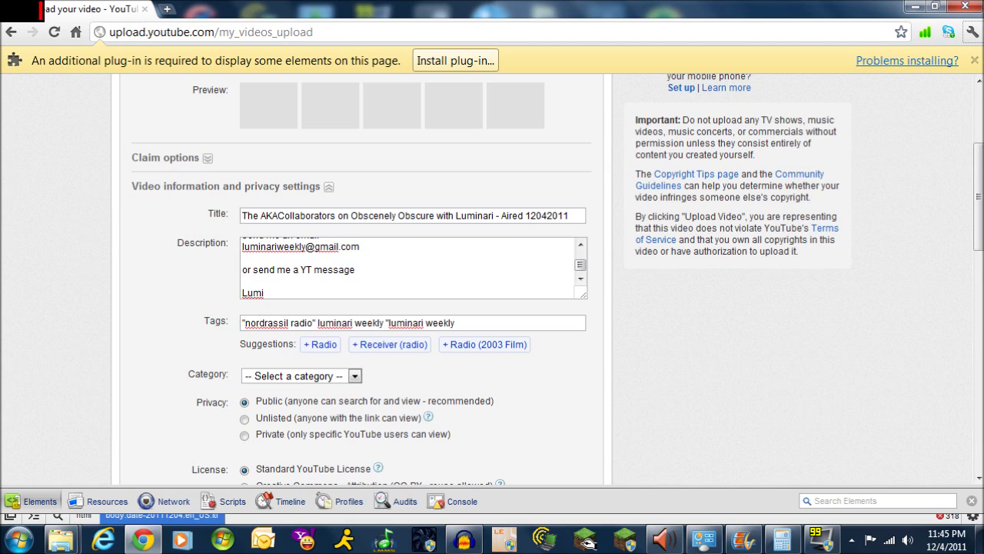
Add interview, akacollaborators and the collaborators' channel names as tags
click(503, 324)
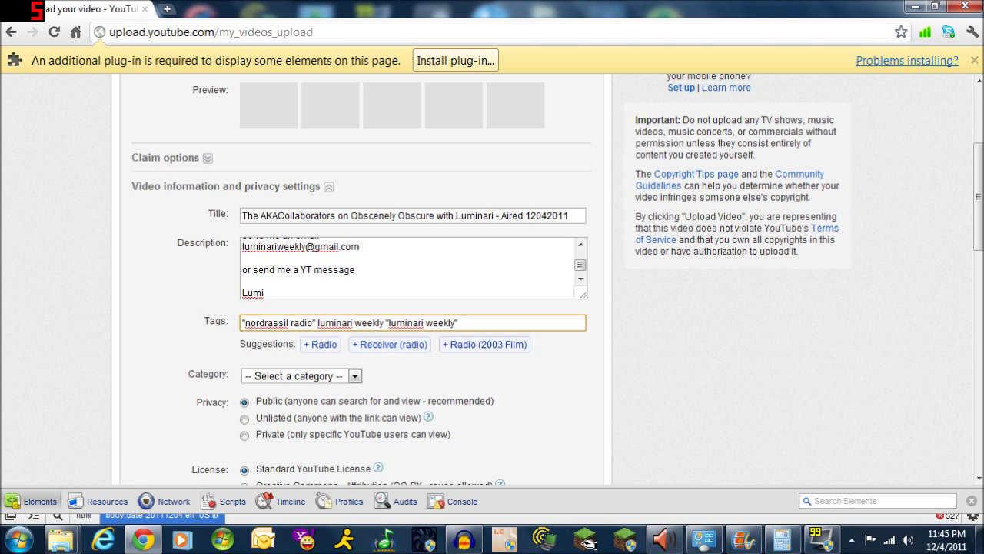
text(interview)
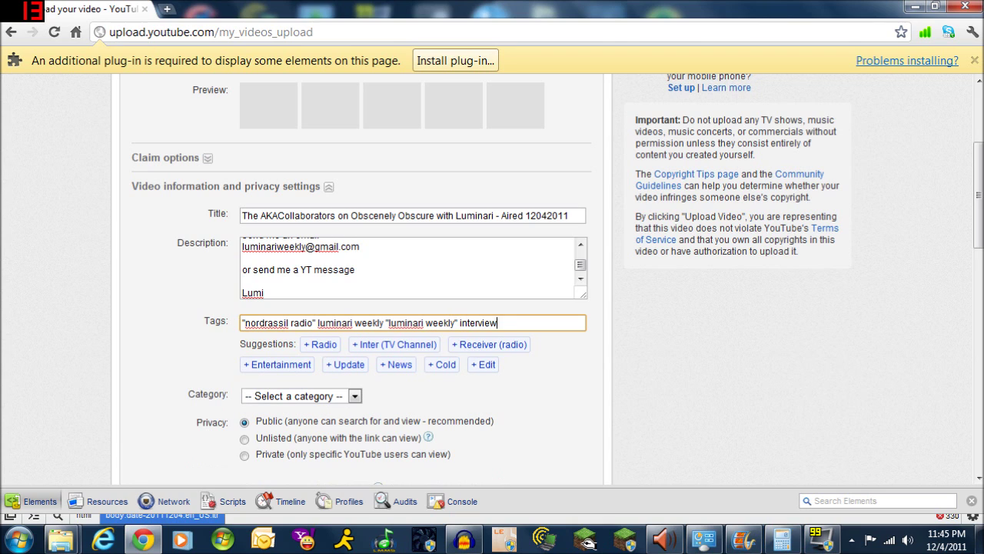
text( aka)
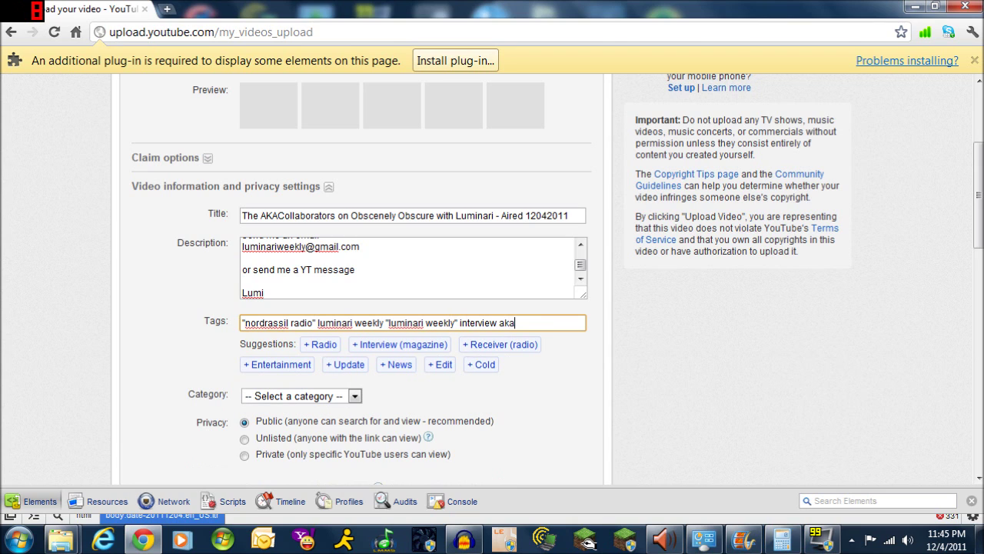
text(collaborators )
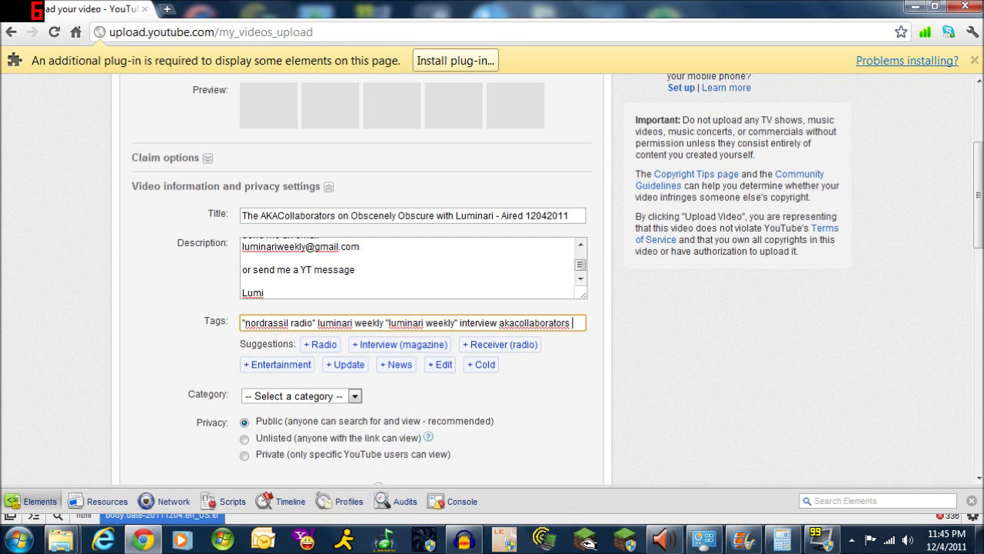
text(06amoldchar)
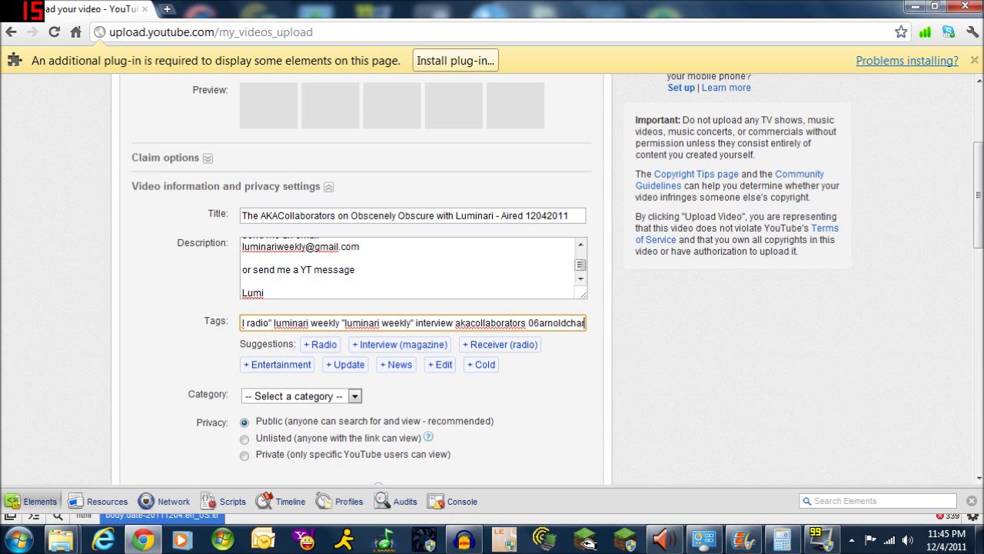
text(les yourturnholburn)
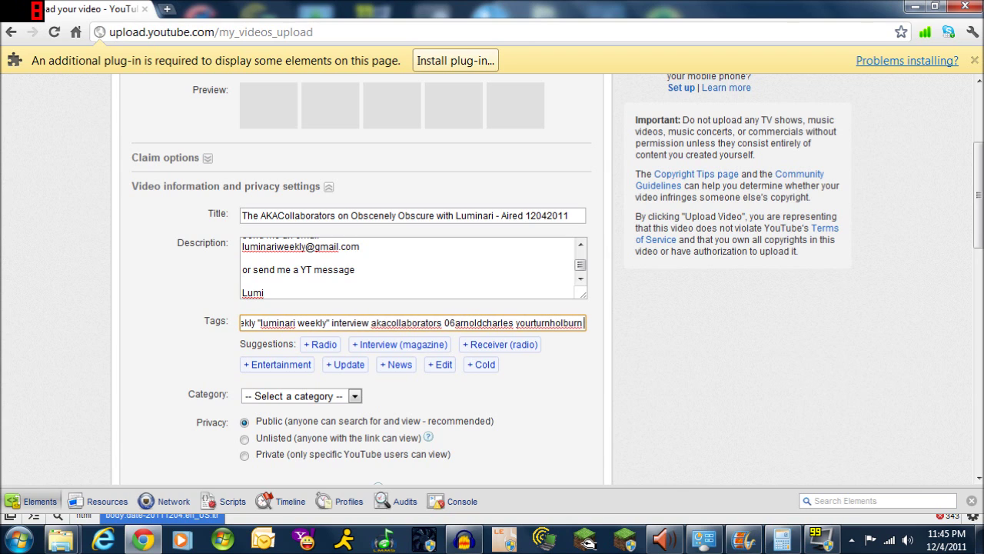
text( sli)
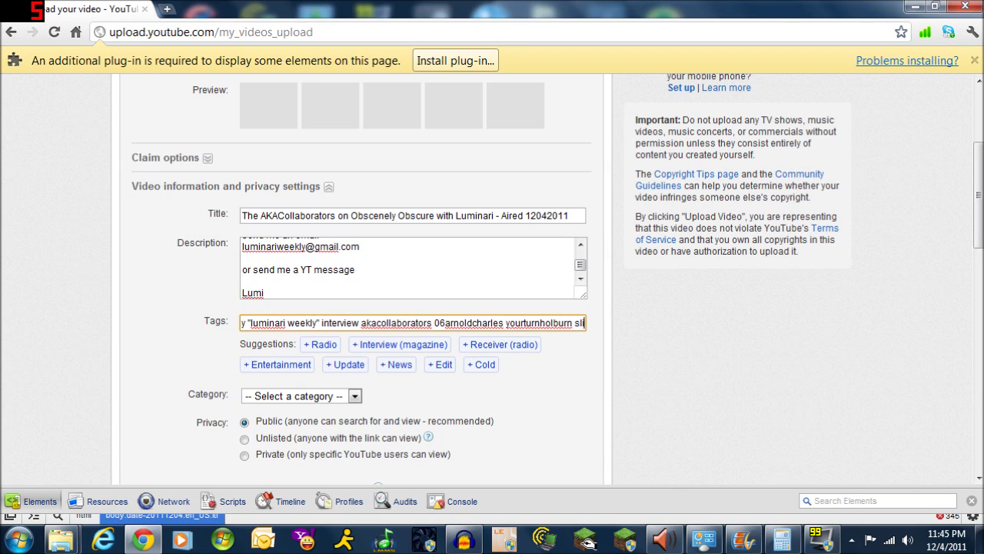
text(ghtlyinsaneis)
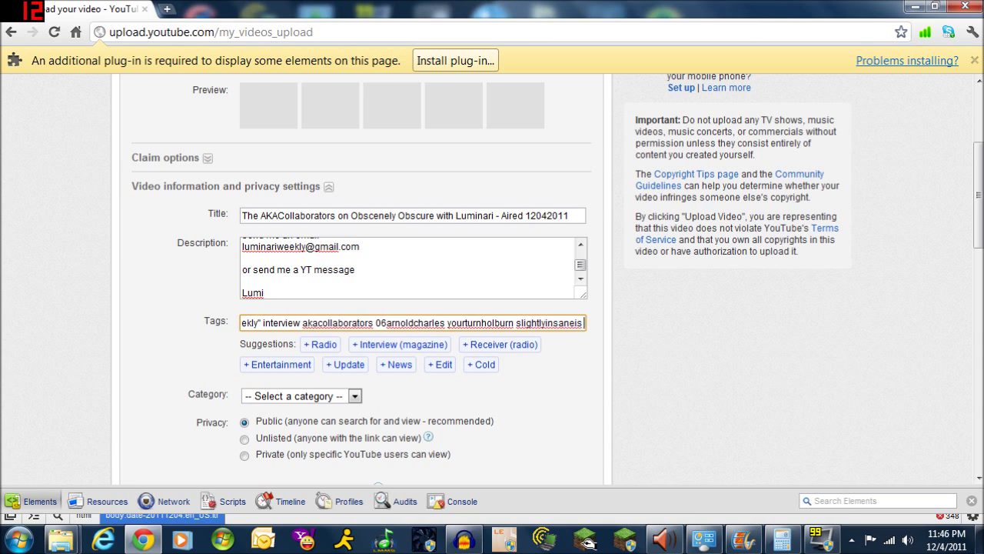
text(ok)
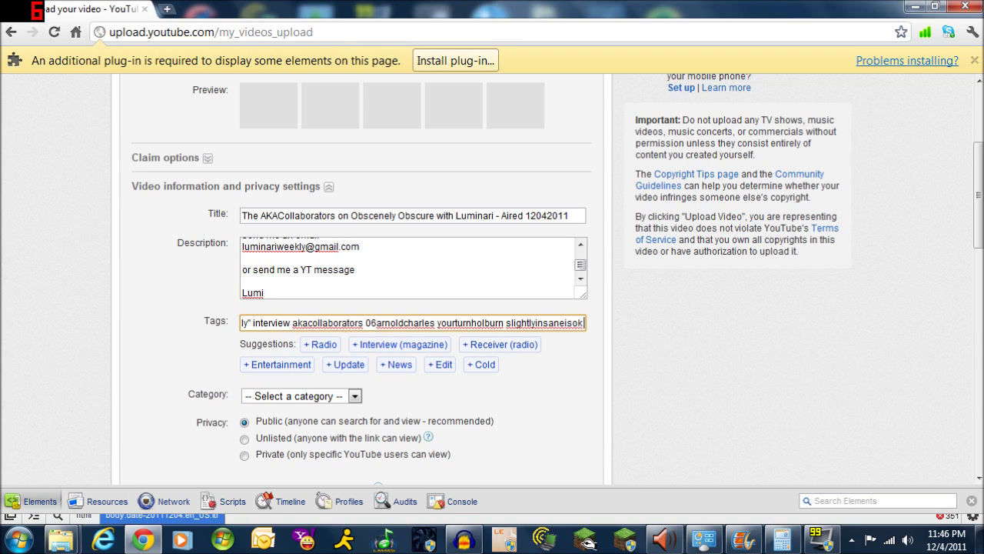
text( award)
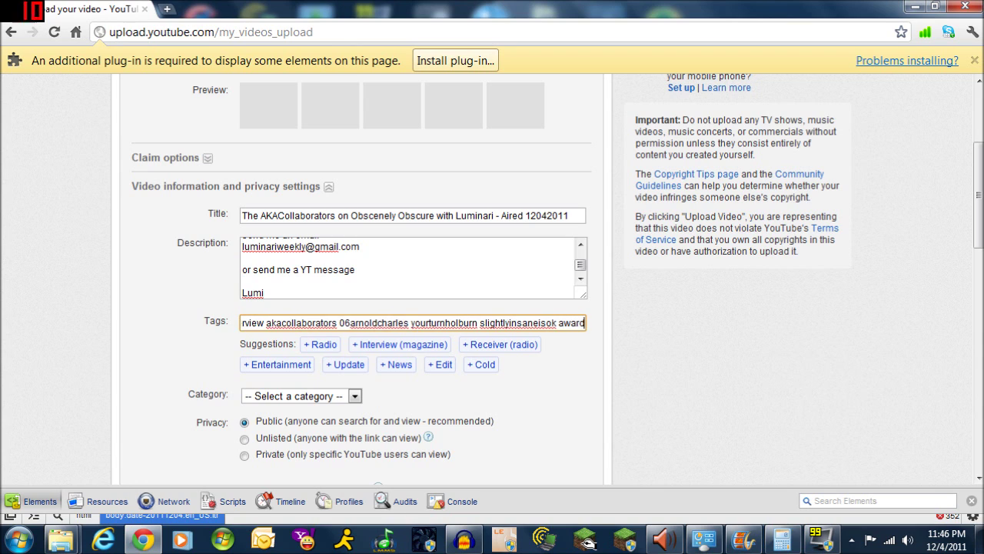
text(able123)
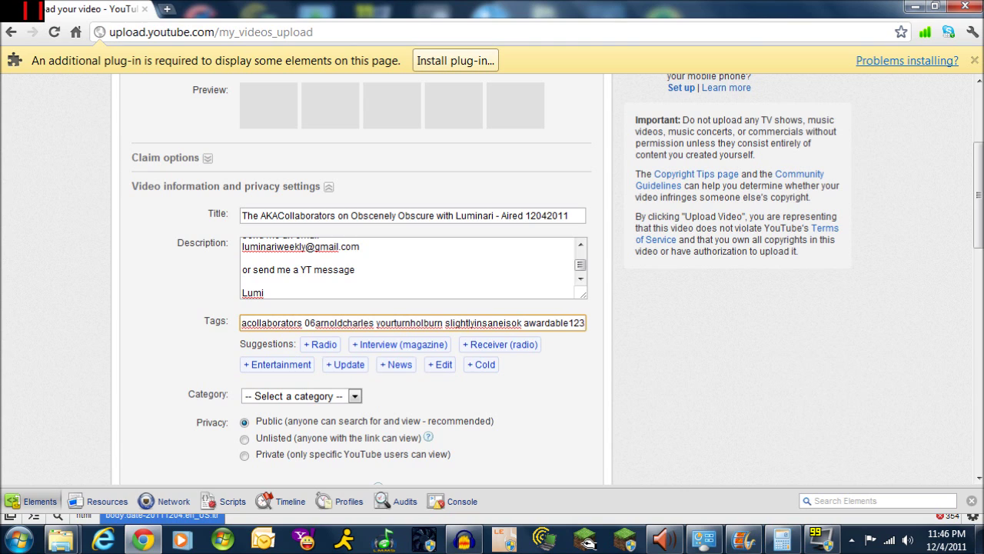
text( djov)
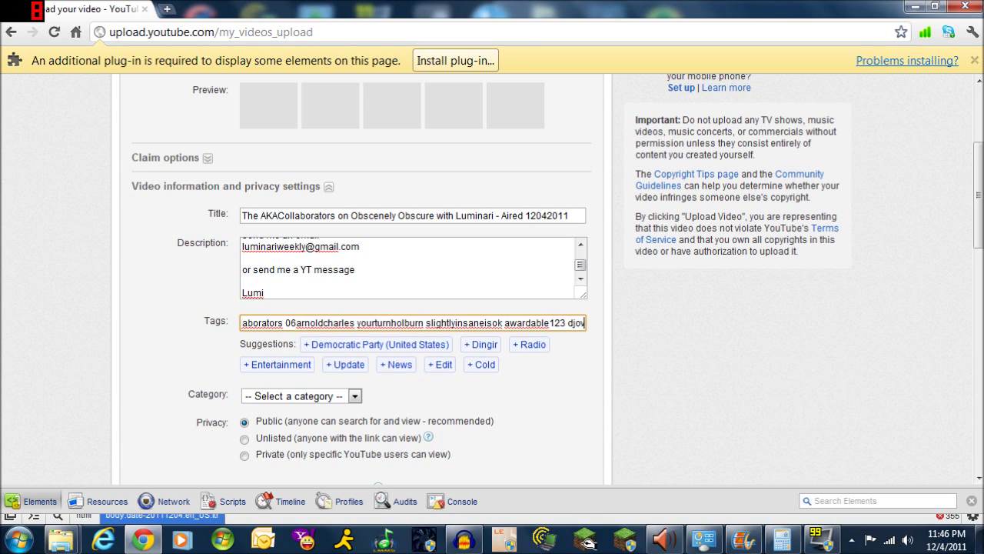
text(logs3)
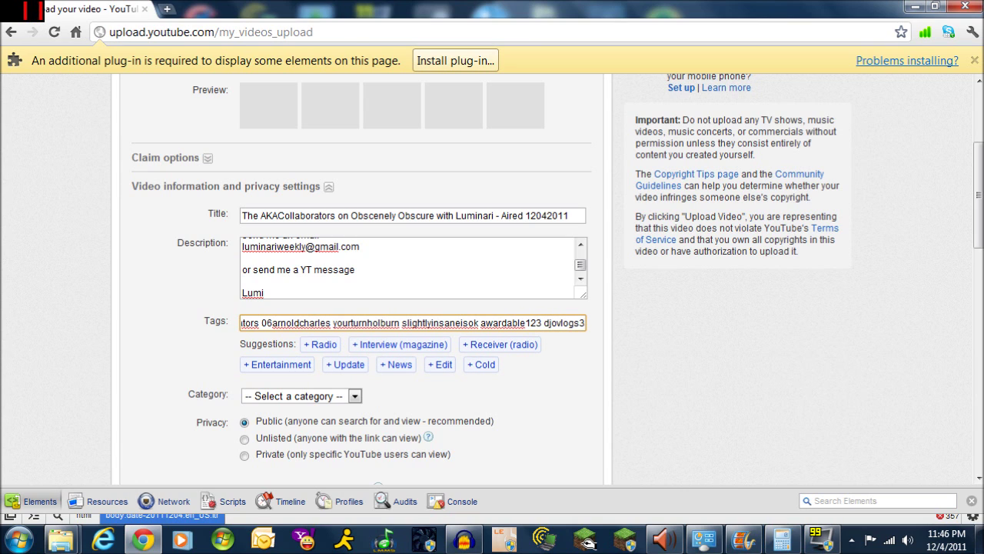
text(60)
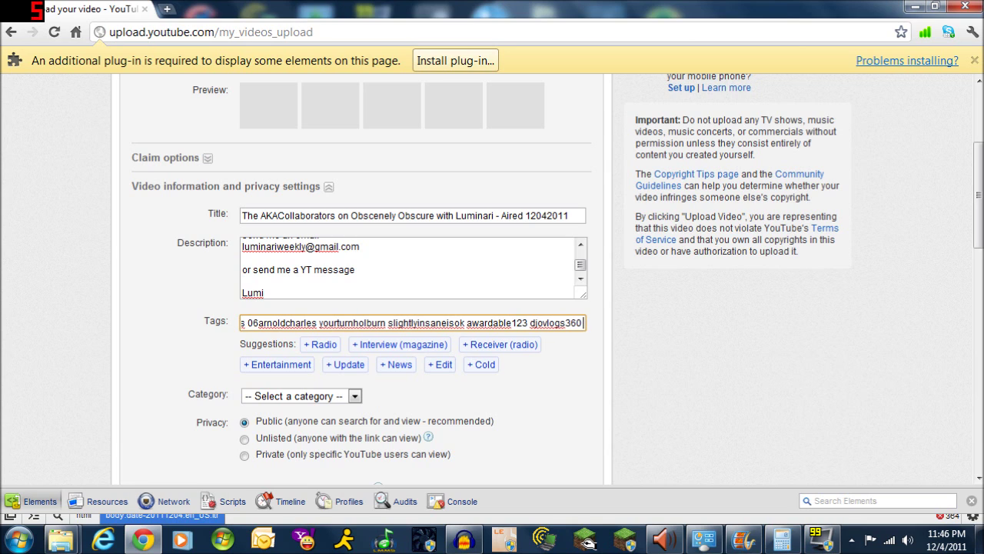
text(superspe)
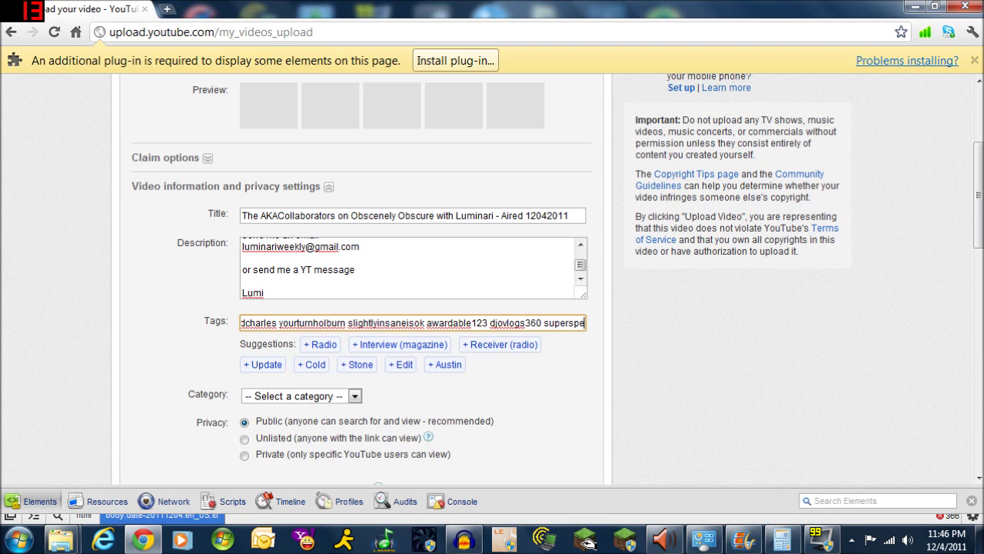
text(ckybecky)
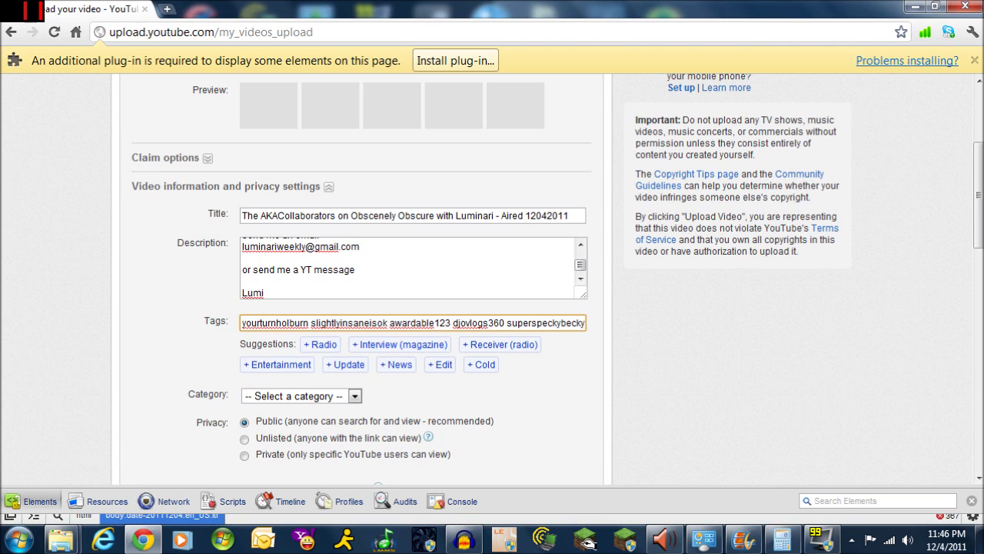
text( youha)
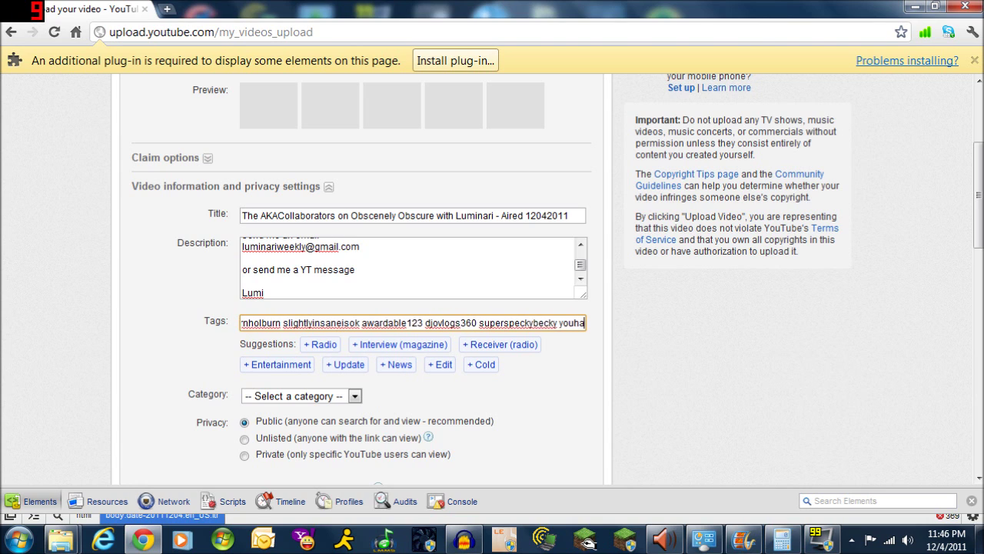
text(vebeenrac)
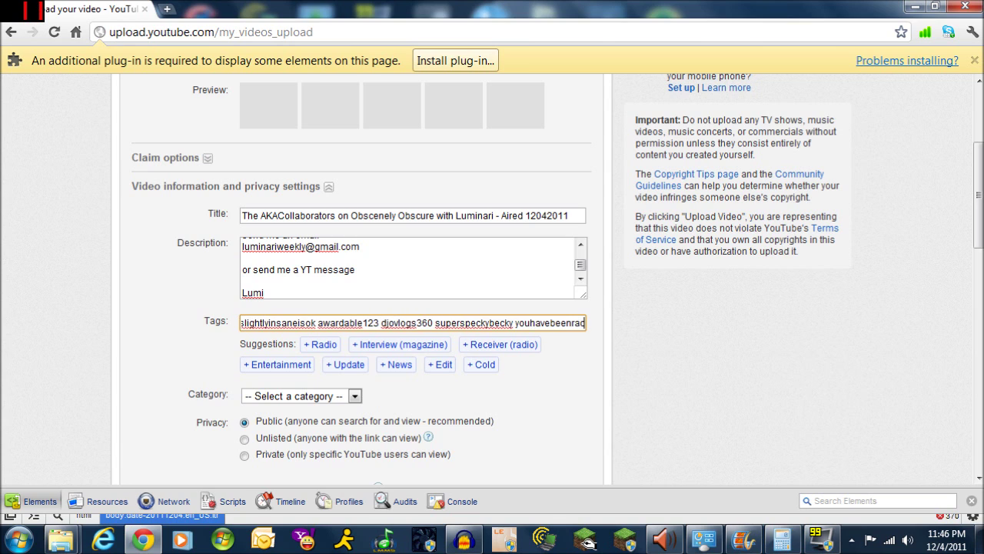
text(haeled)
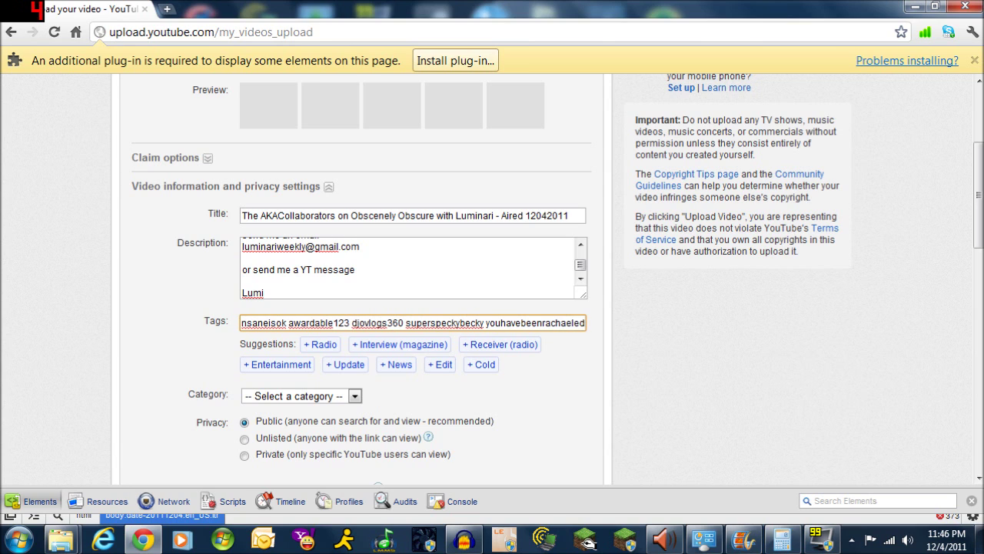
key(BackSpace)
key(BackSpace)
text(led)
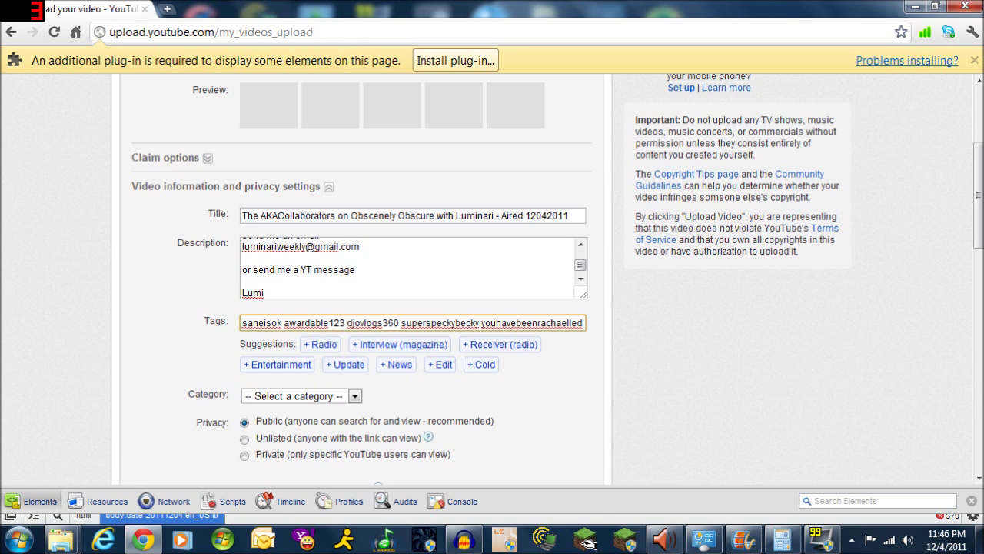
text(contrakaf)
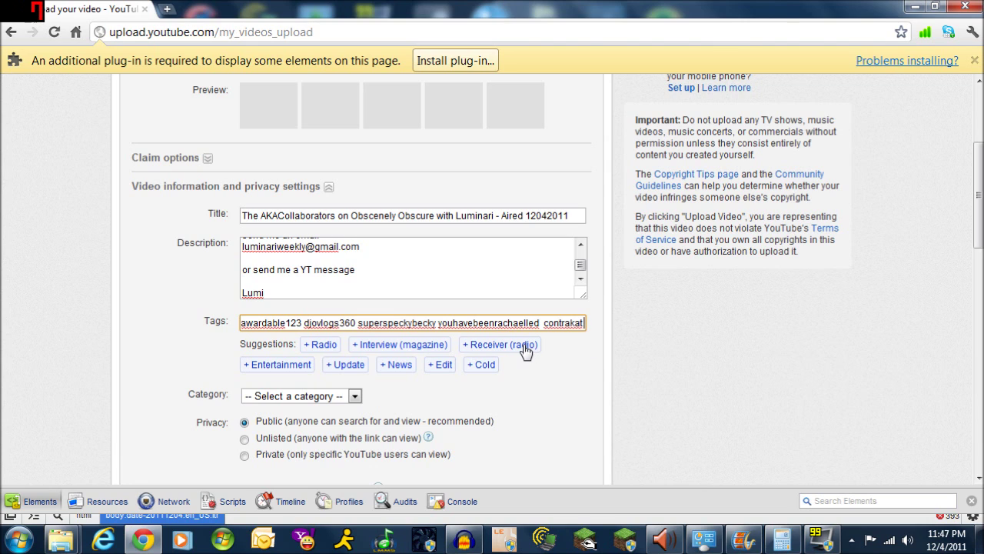
Add the suggested tags Receiver, Entertainment, Update, Radio, Live and Station
click(519, 349)
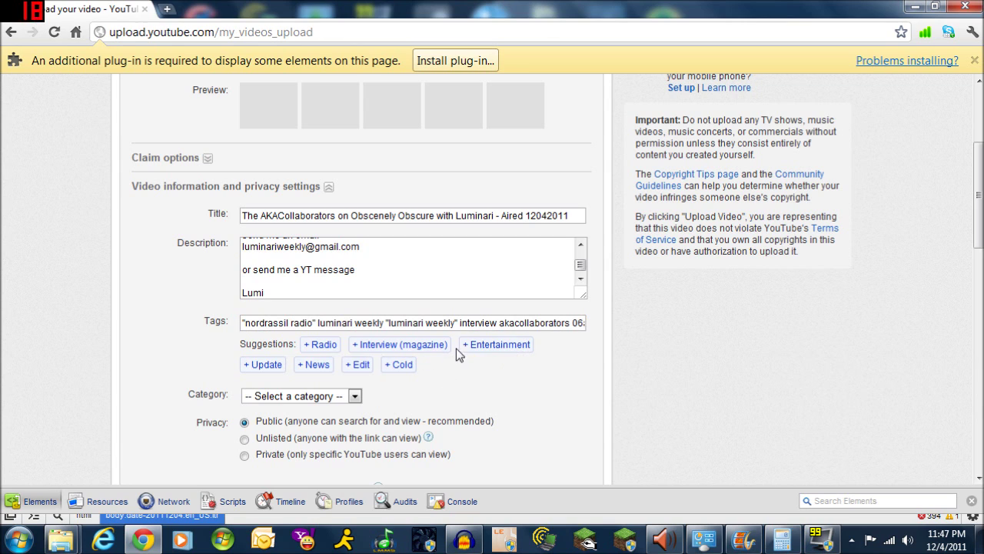
click(492, 347)
click(492, 347)
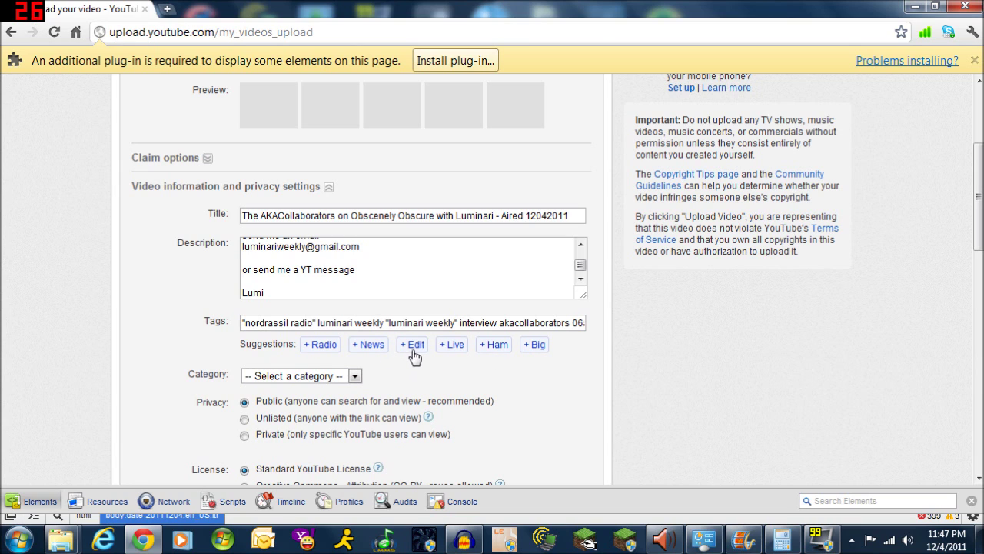
click(322, 347)
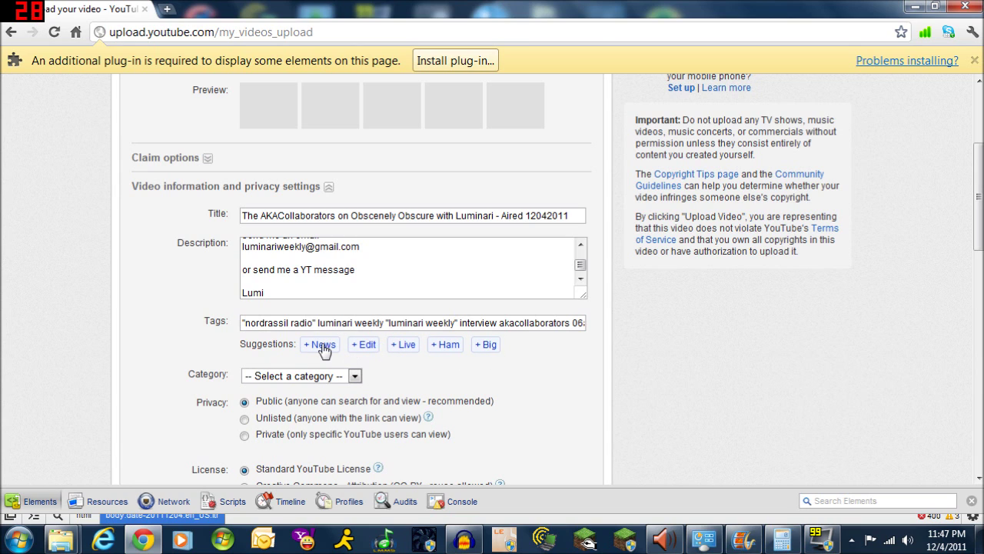
click(407, 348)
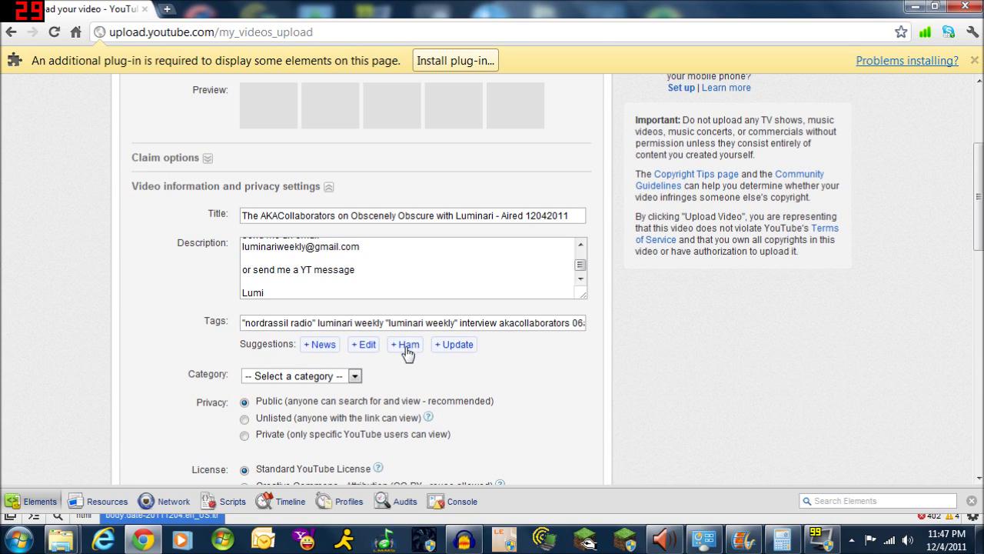
click(464, 346)
click(459, 347)
click(422, 350)
Add the suggested tags News, Ham, Podcast, Station, Broadcast and Weekend
click(332, 348)
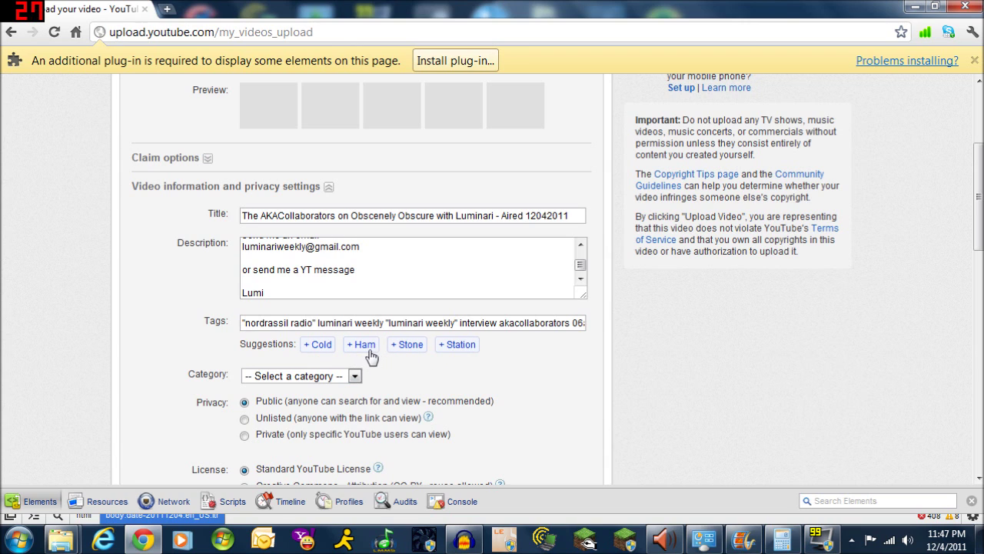
click(367, 350)
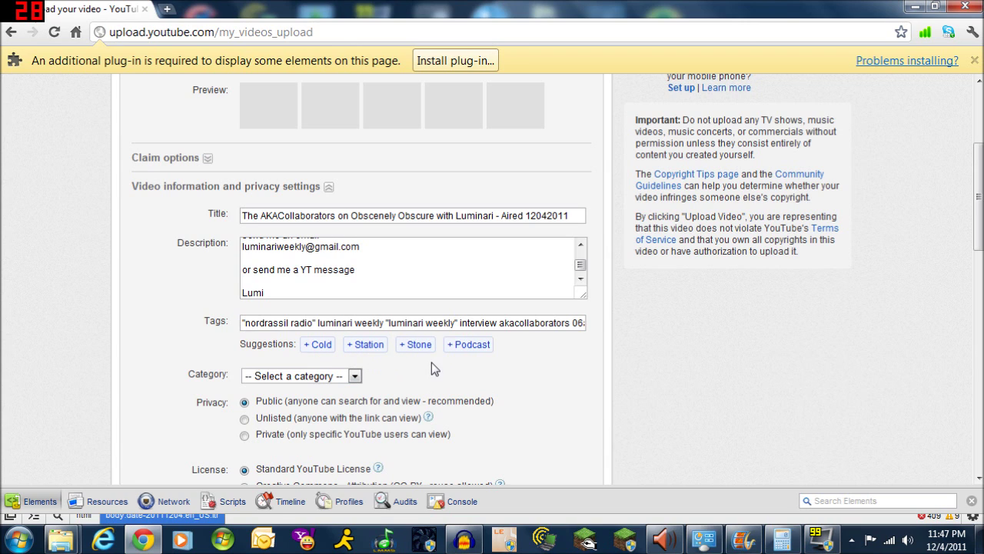
click(455, 350)
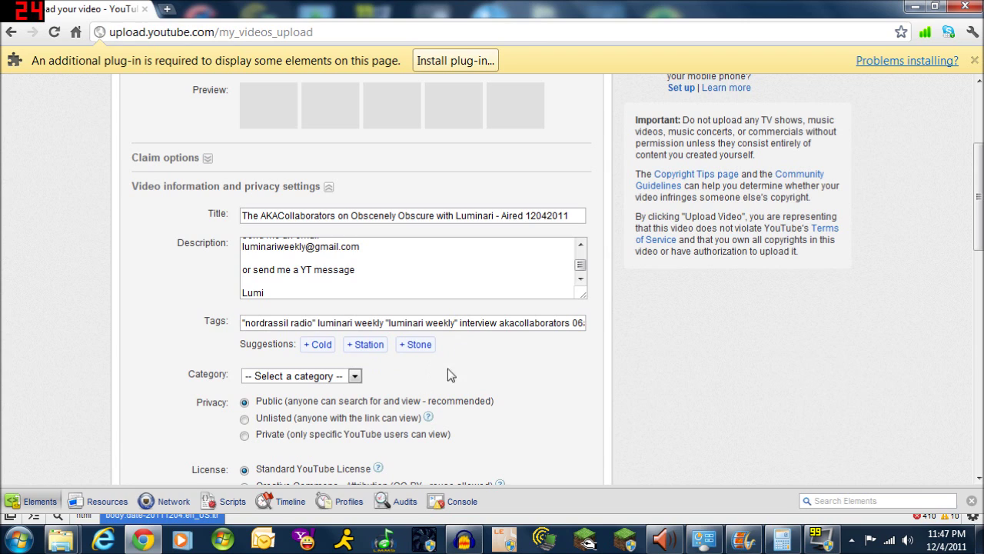
click(356, 347)
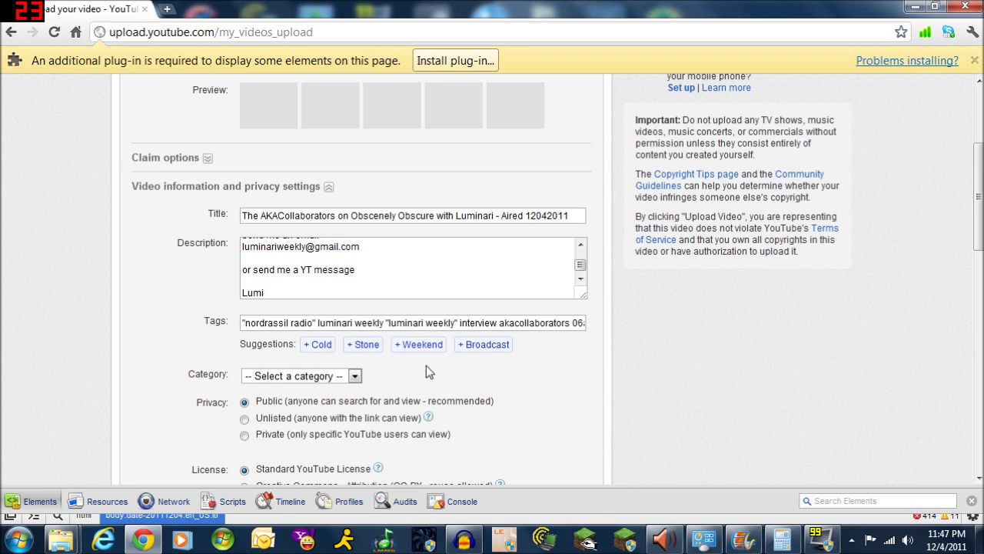
click(484, 347)
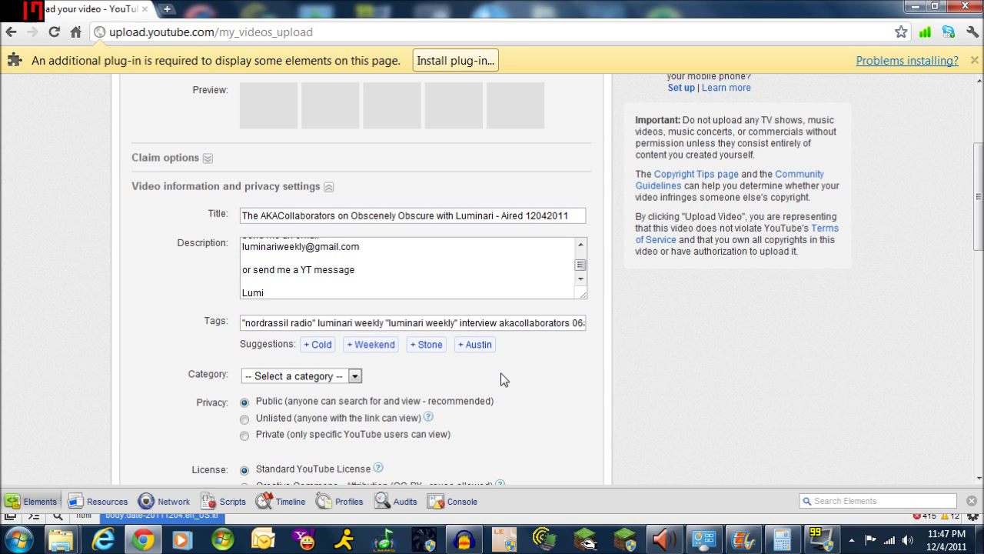
click(382, 349)
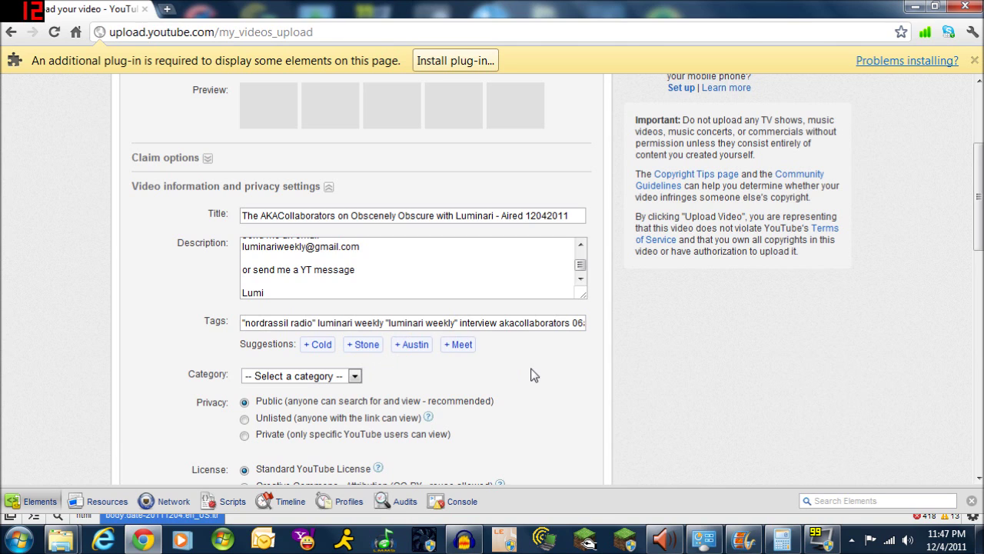
click(357, 377)
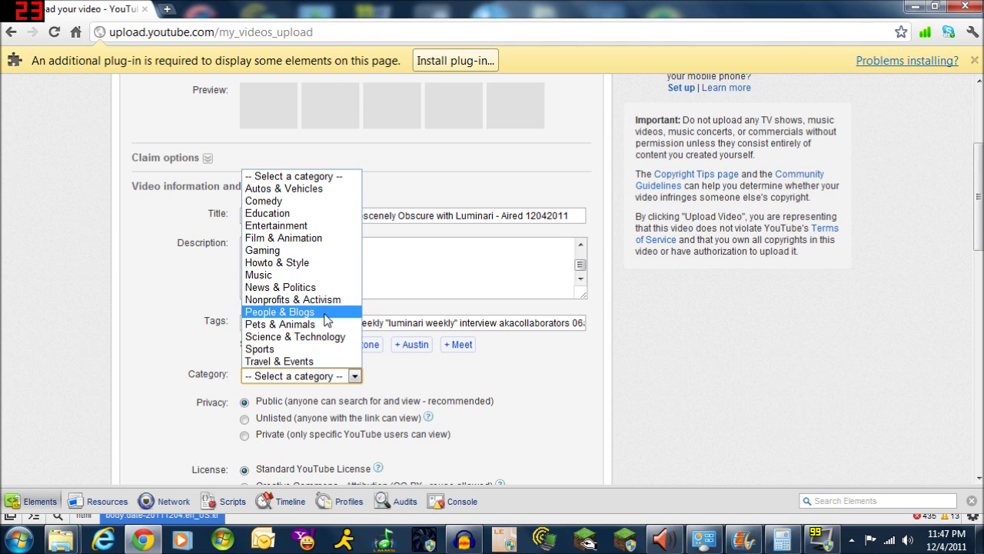
Set the category to People & Blogs and save the video settings
click(325, 313)
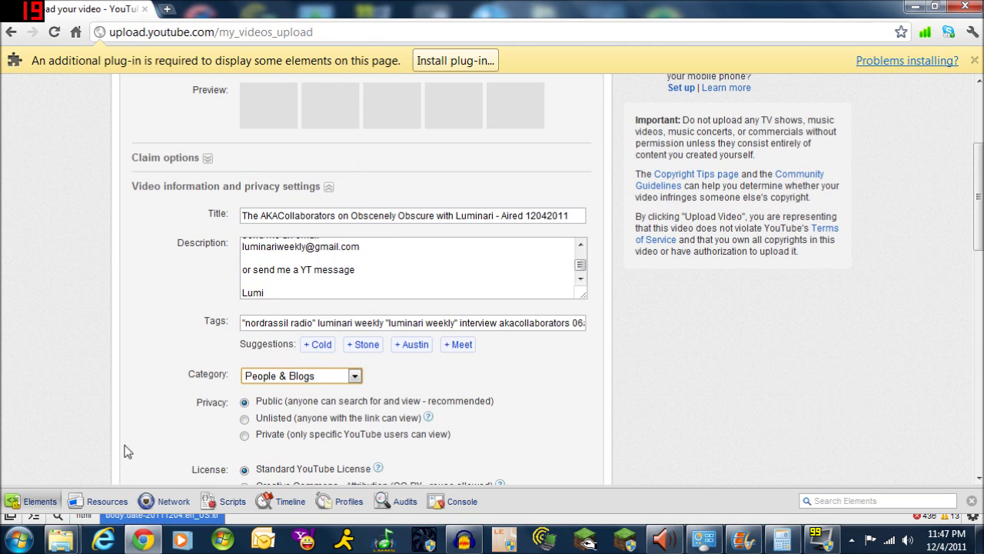
scroll(149, 431, down, 3)
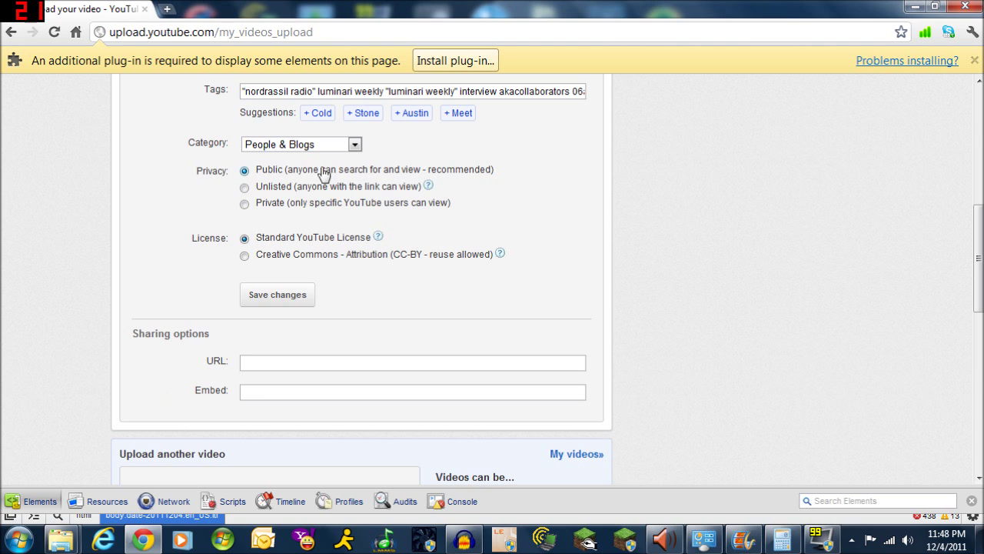
scroll(204, 386, up, 3)
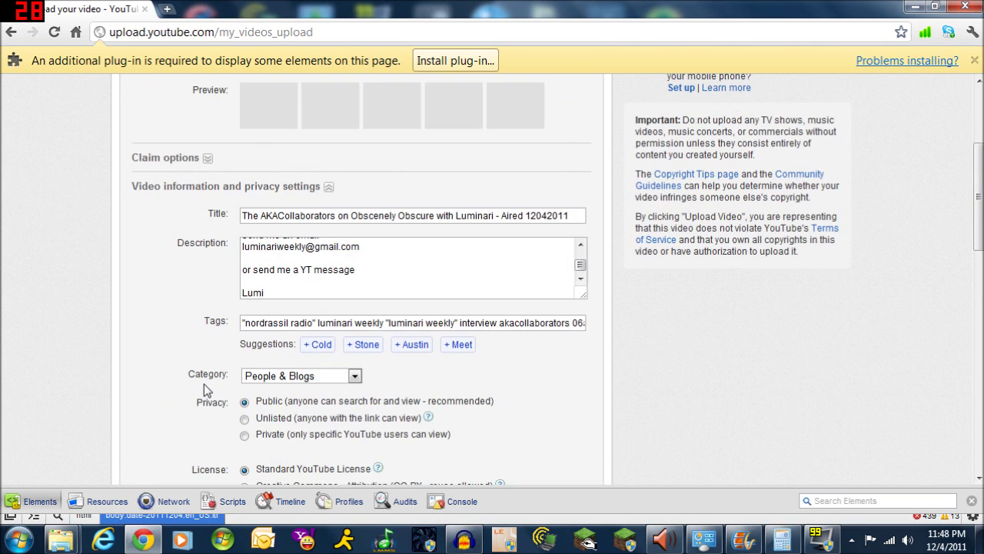
scroll(206, 391, up, 3)
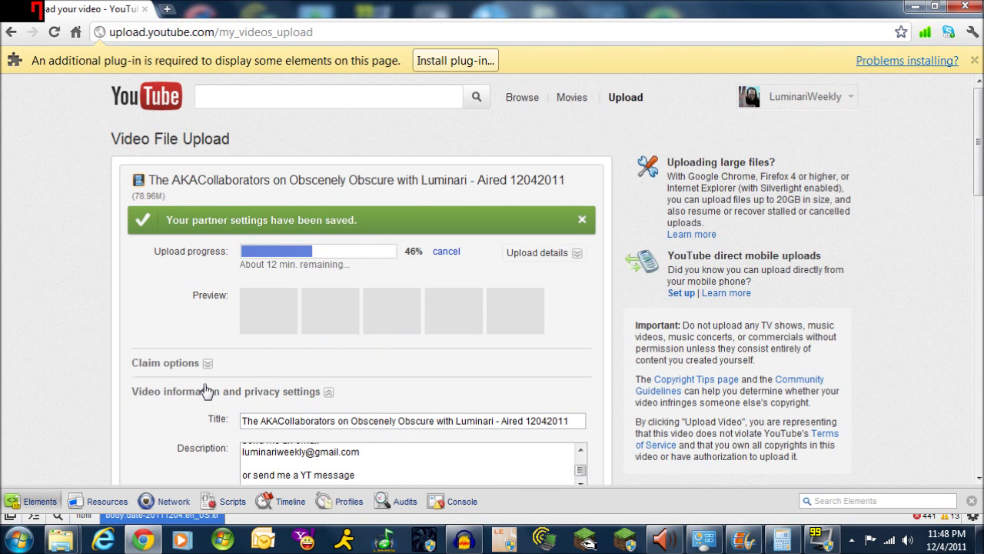
scroll(205, 389, down, 5)
click(275, 276)
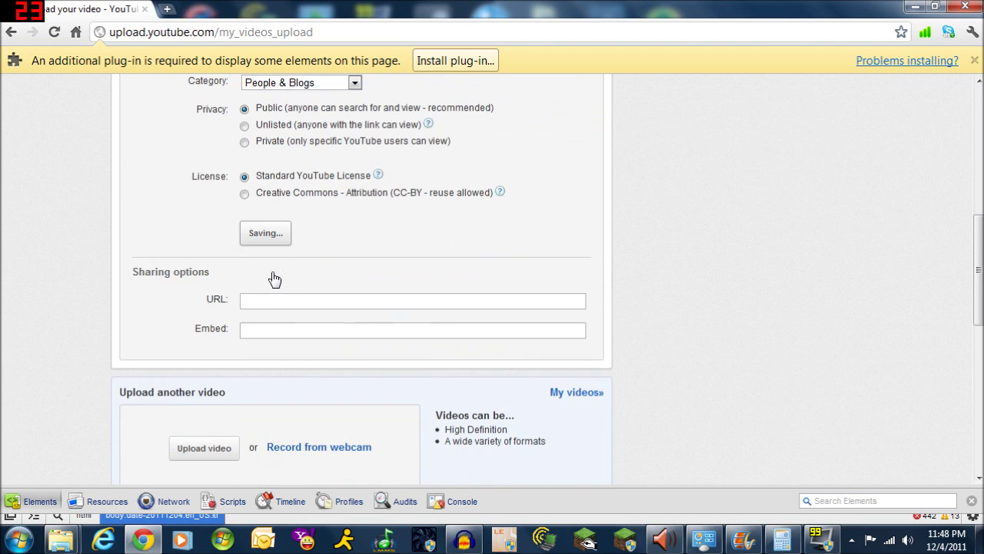
Collapse the claim options and video information sections, then minimize Chrome
scroll(722, 284, up, 7)
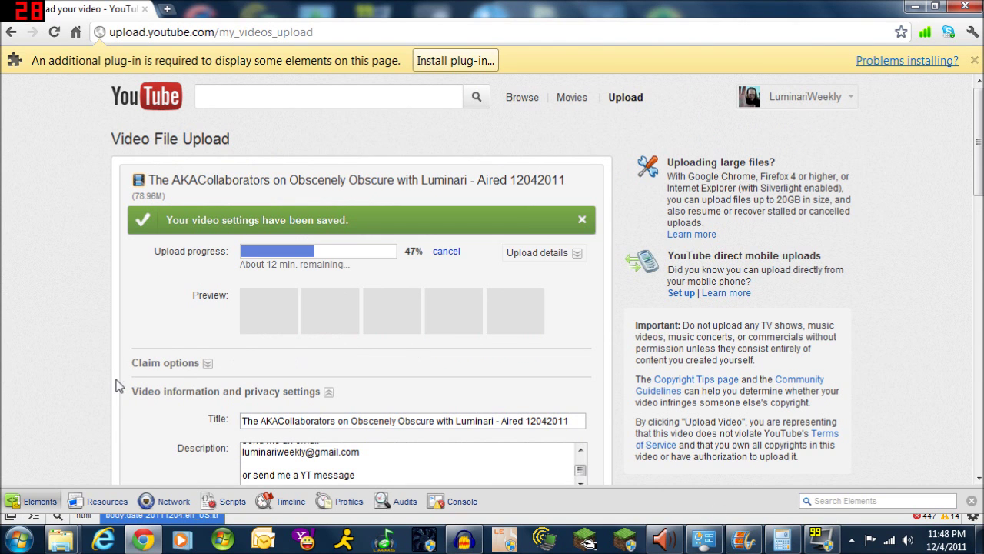
click(208, 365)
scroll(158, 373, down, 3)
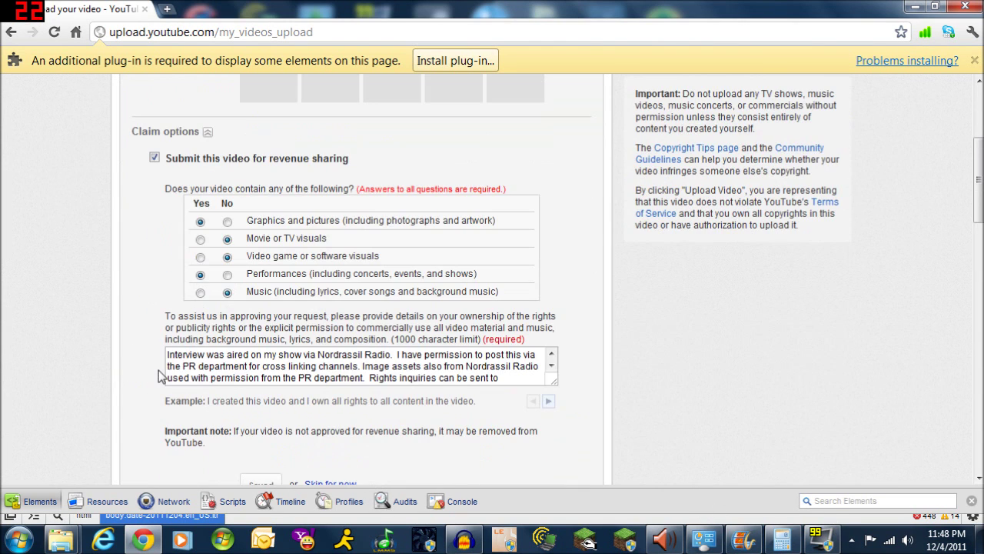
scroll(159, 370, up, 2)
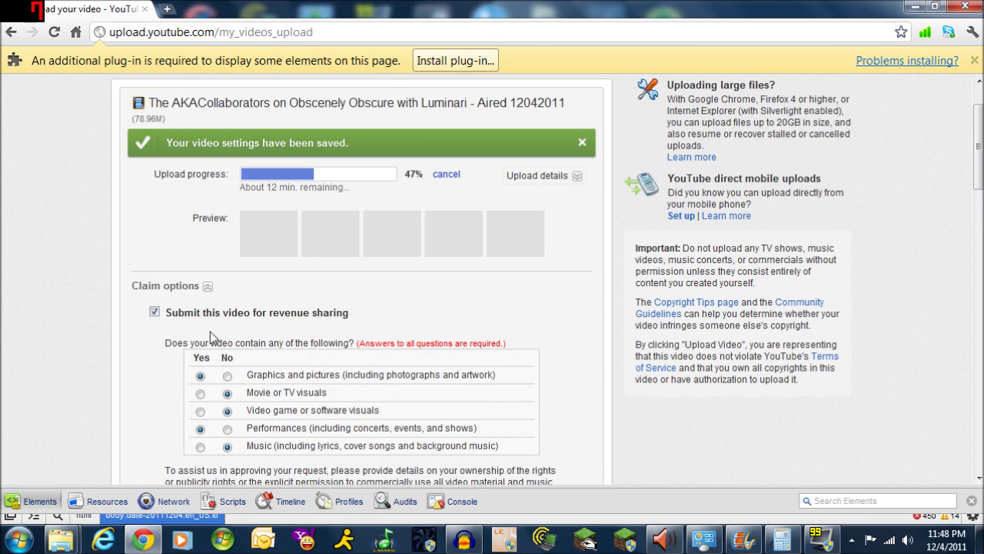
scroll(193, 358, down, 8)
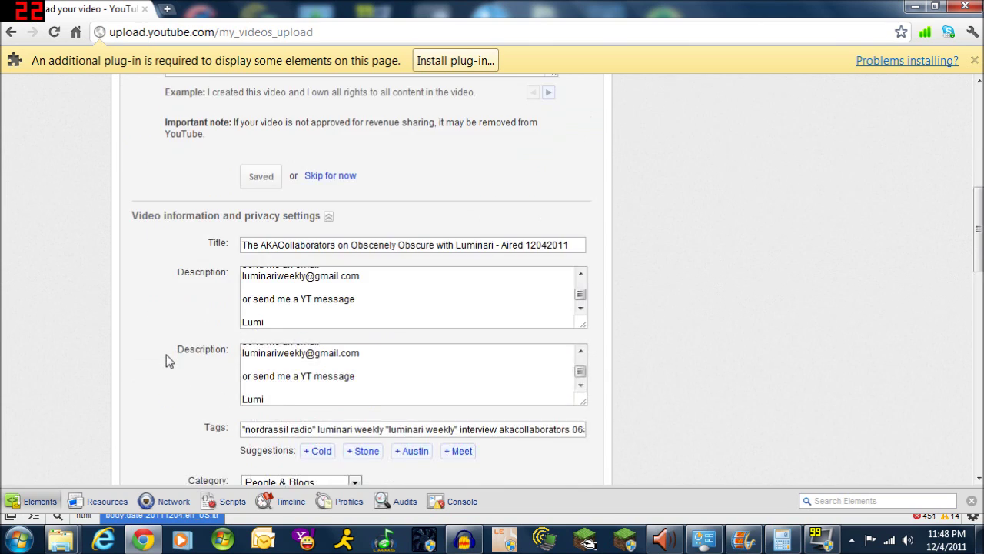
scroll(166, 354, up, 8)
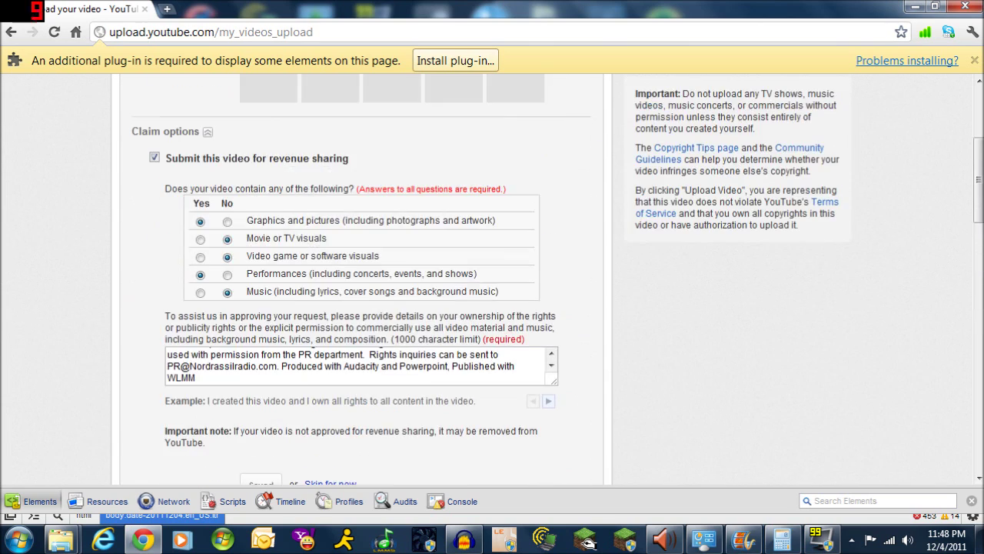
click(207, 208)
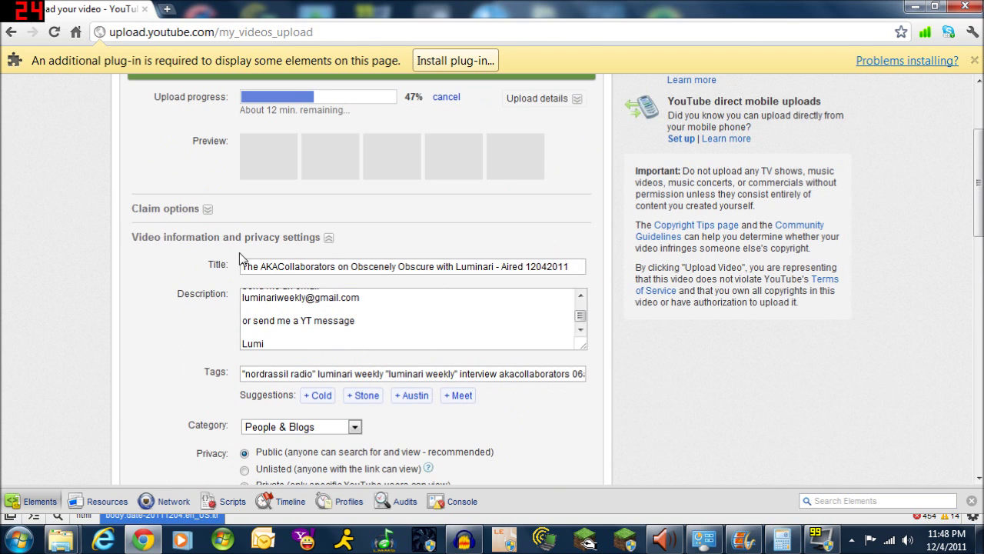
click(328, 240)
scroll(72, 356, down, 3)
scroll(73, 356, up, 5)
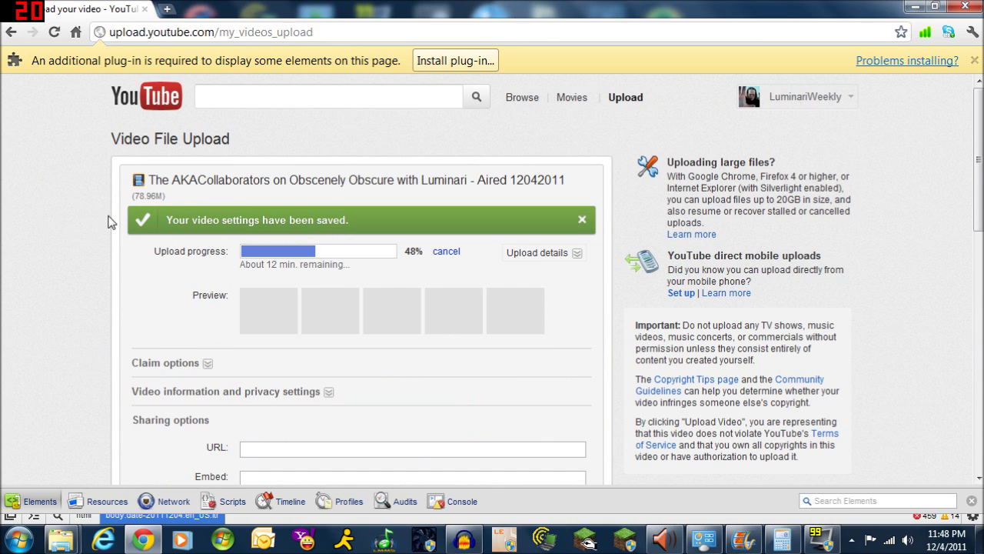
click(915, 7)
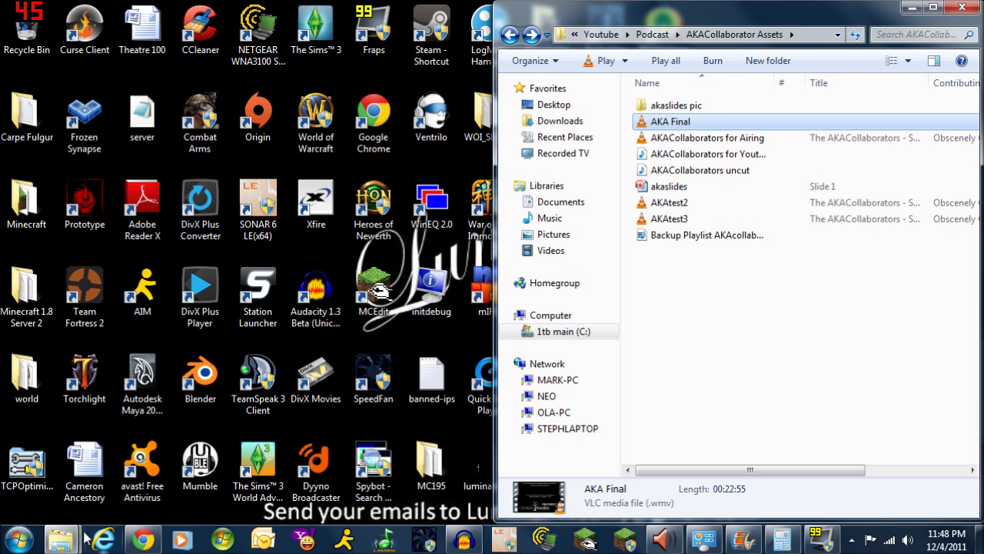
Show Movie Maker's Save movie presets, scrolled down to the custom settings like 720p
click(713, 541)
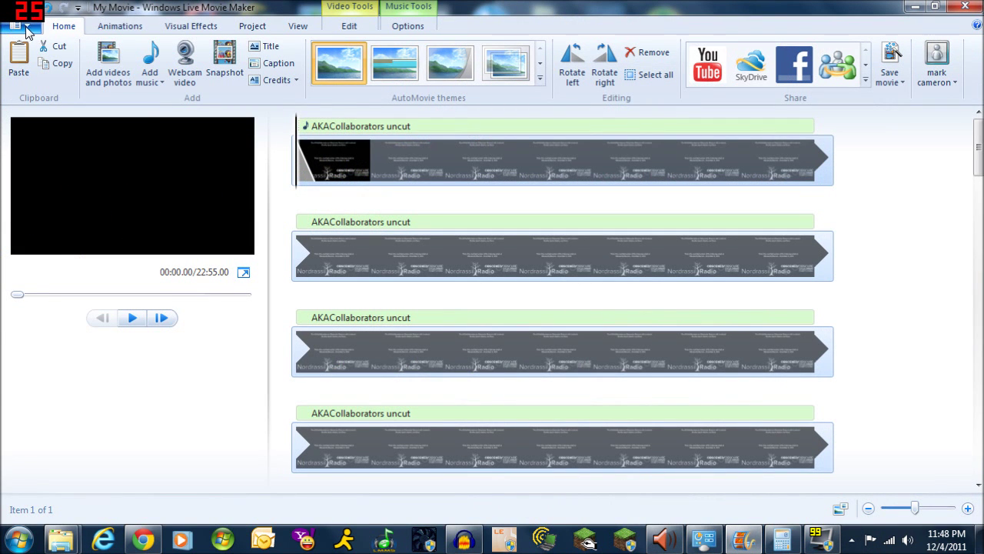
click(19, 25)
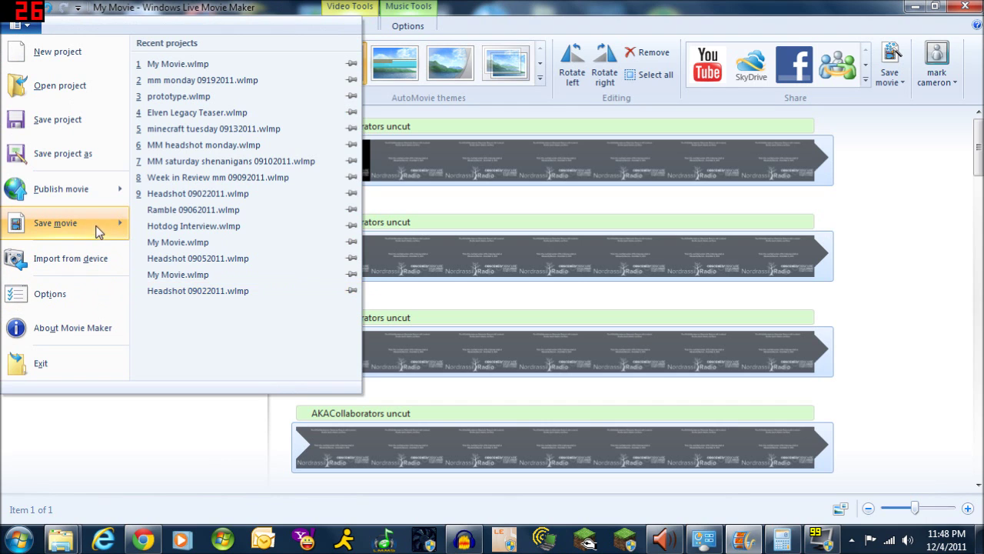
mouse_move(115, 225)
mouse_move(228, 368)
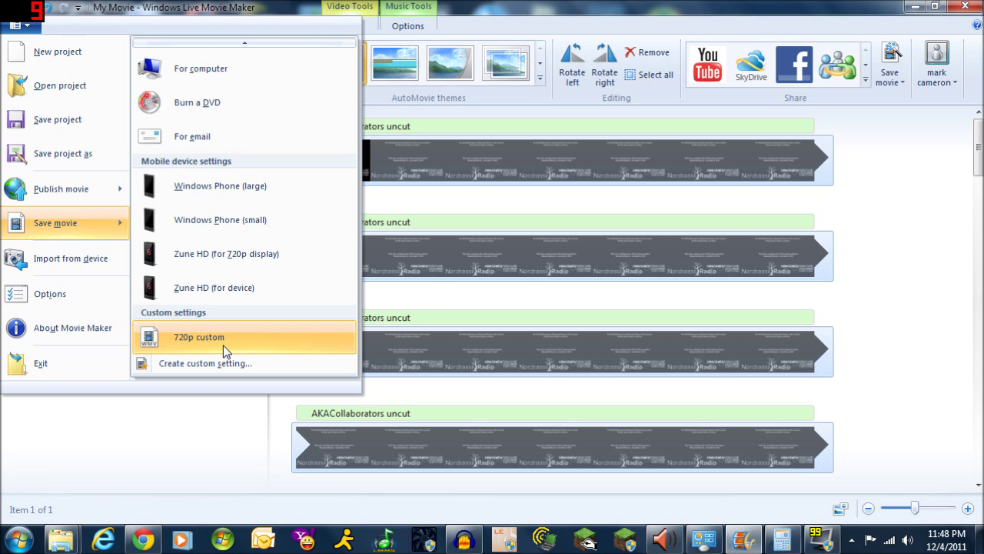
Review the 1280×720 custom setting without saving, then select the AKACollaborators uncut music track
click(224, 362)
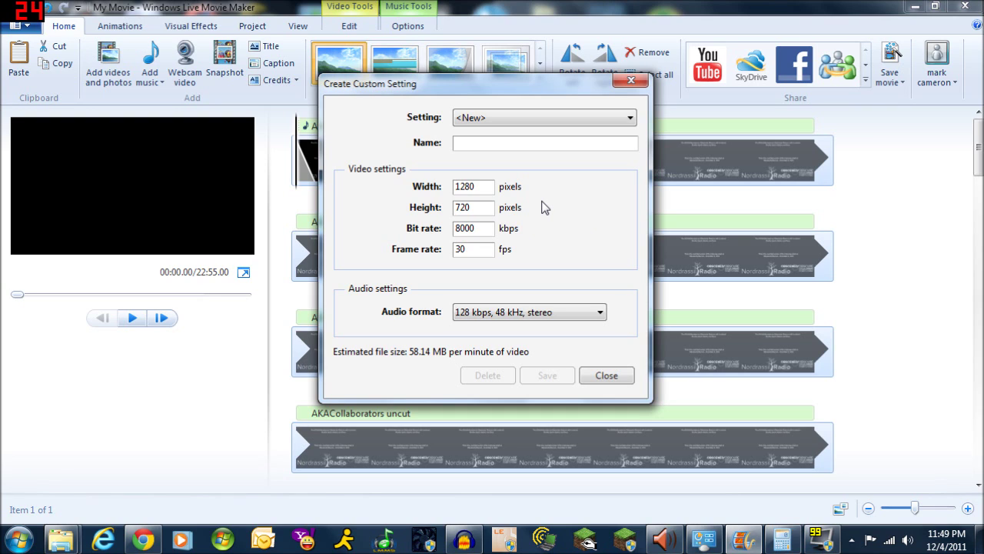
click(607, 375)
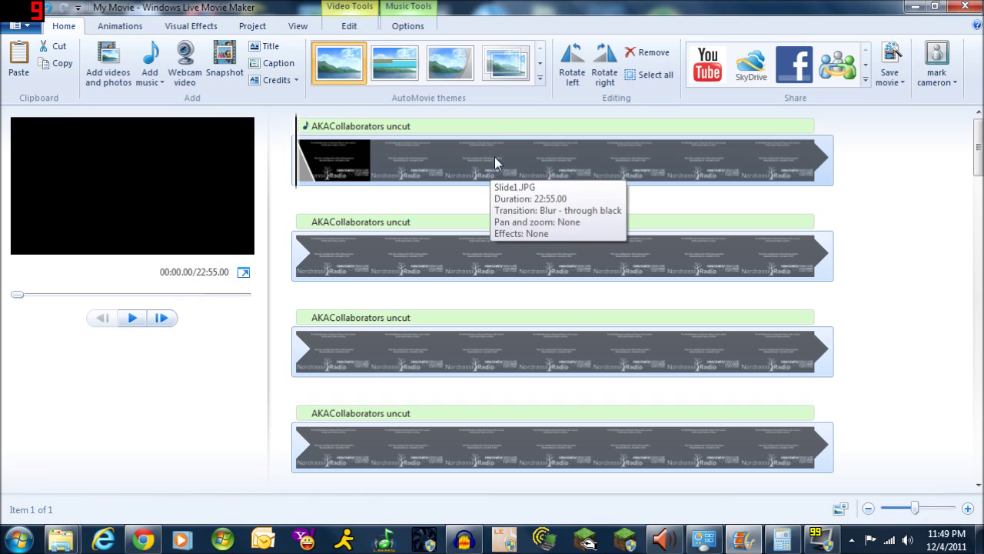
click(500, 128)
Delete the interview audio and the interview clip, emptying the storyboard
key(Delete)
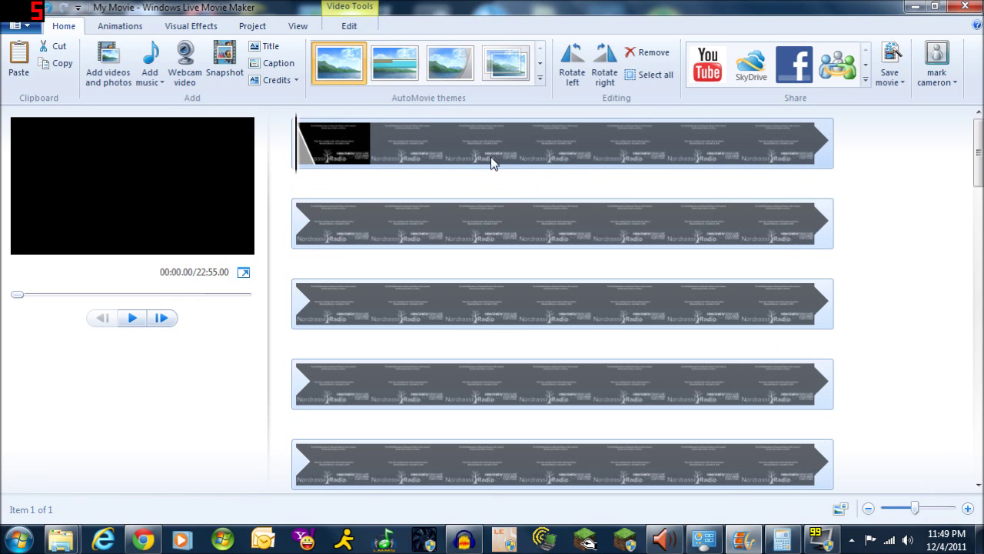
click(485, 145)
key(Delete)
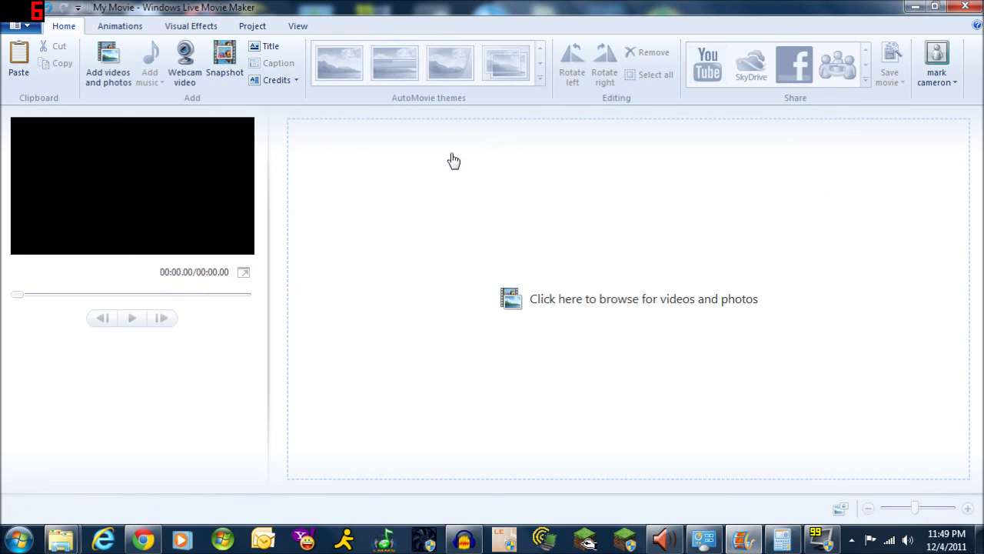
Add Luminari Intro Thingy from the Common Assets folder to the storyboard
mouse_move(62, 538)
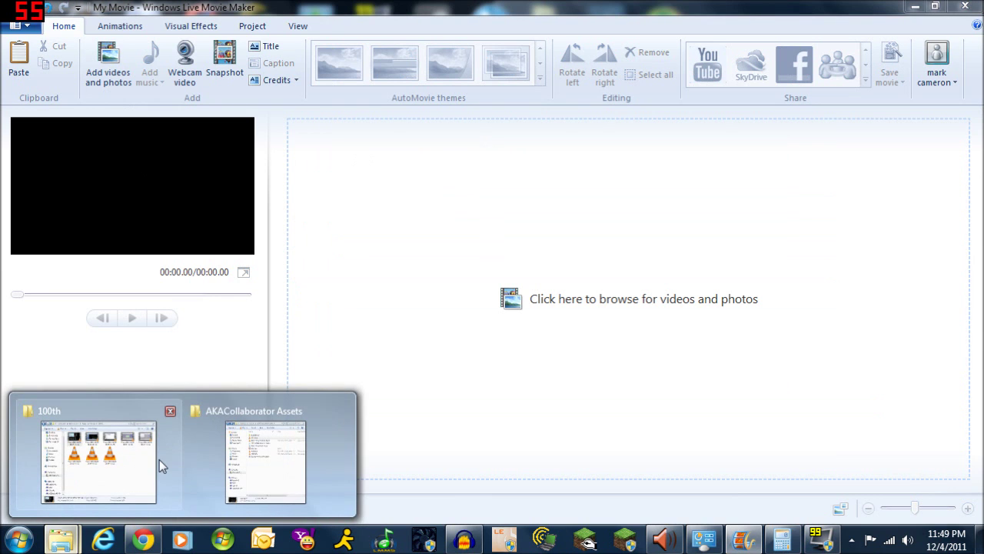
click(256, 474)
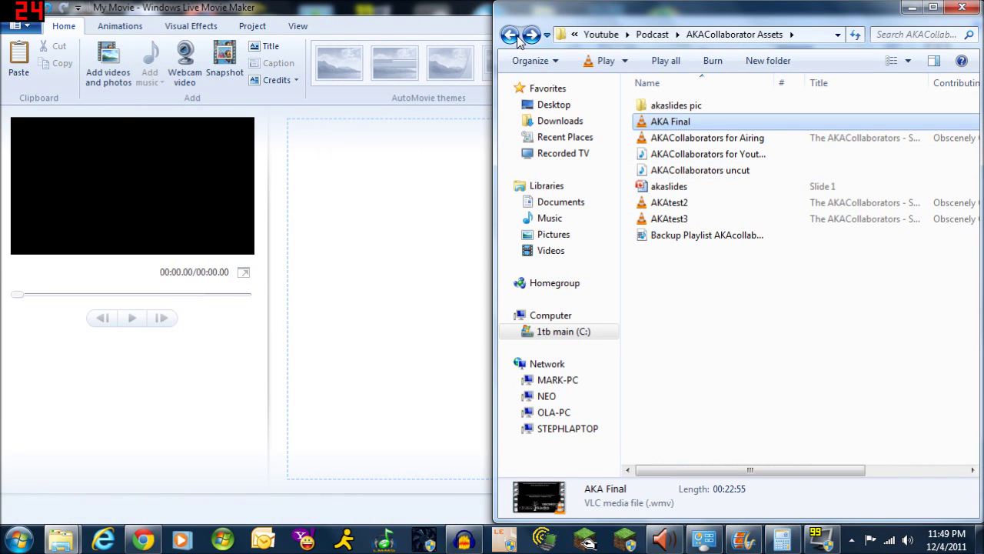
click(517, 38)
double_click(688, 158)
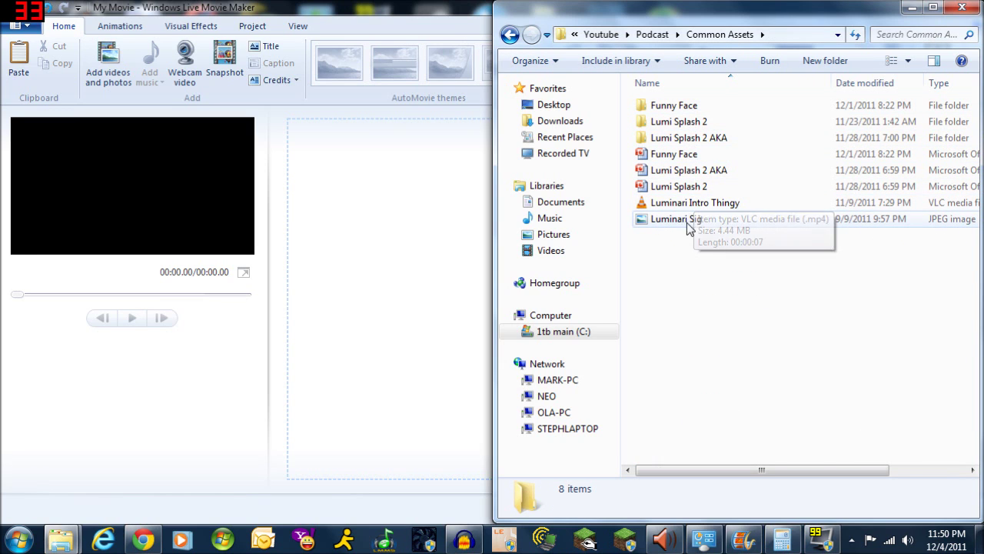
drag(650, 206, 380, 205)
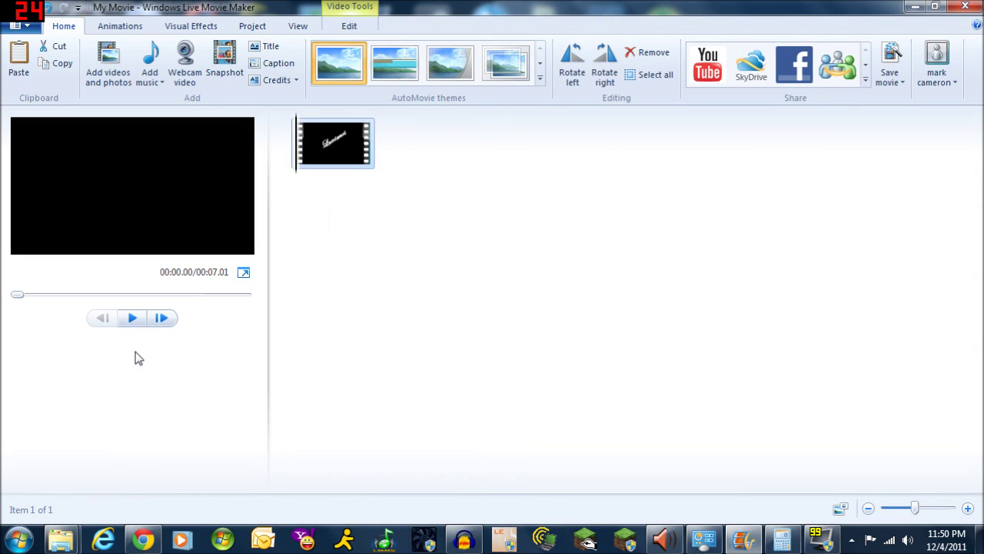
Preview the intro, then add Luminari Sig from Common Assets after it, making 00:14.01
click(132, 318)
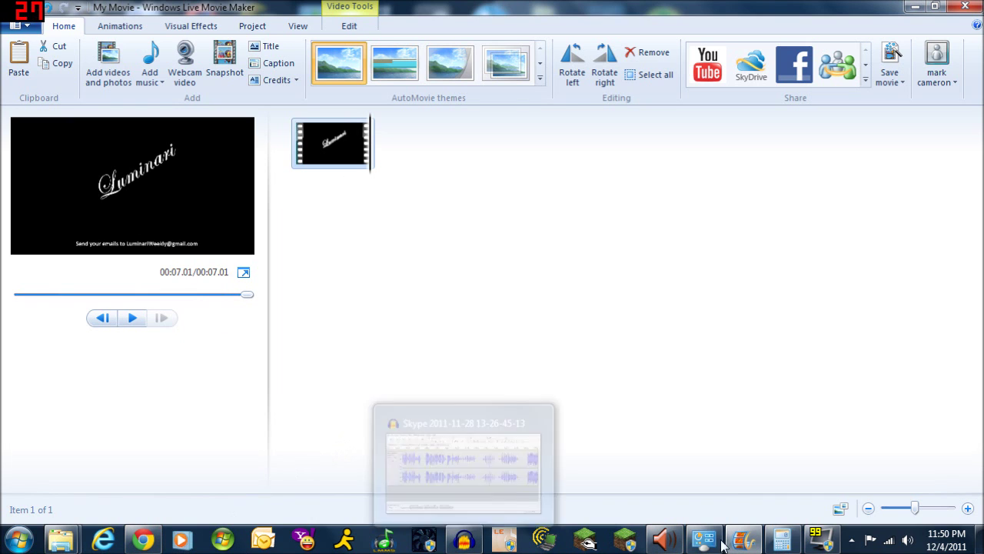
mouse_move(61, 538)
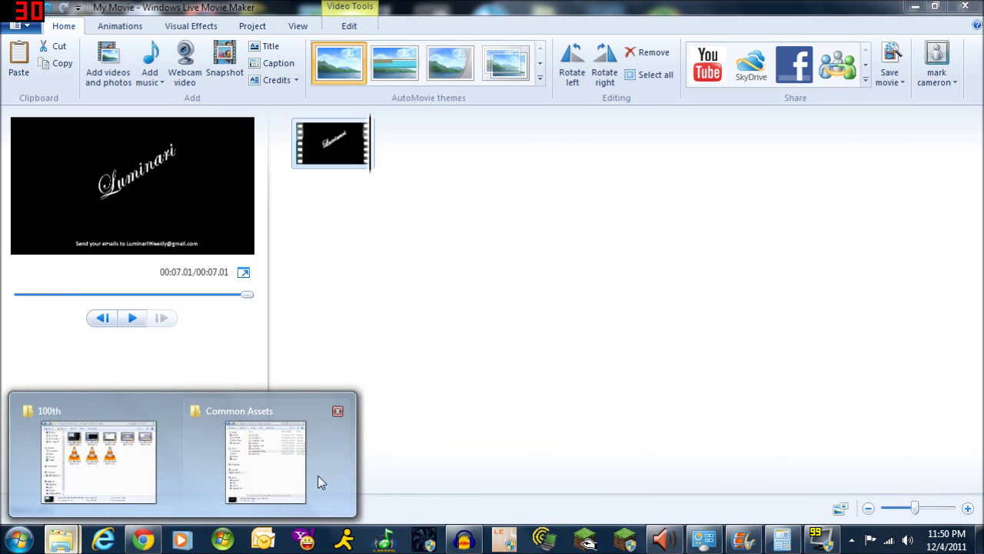
click(273, 474)
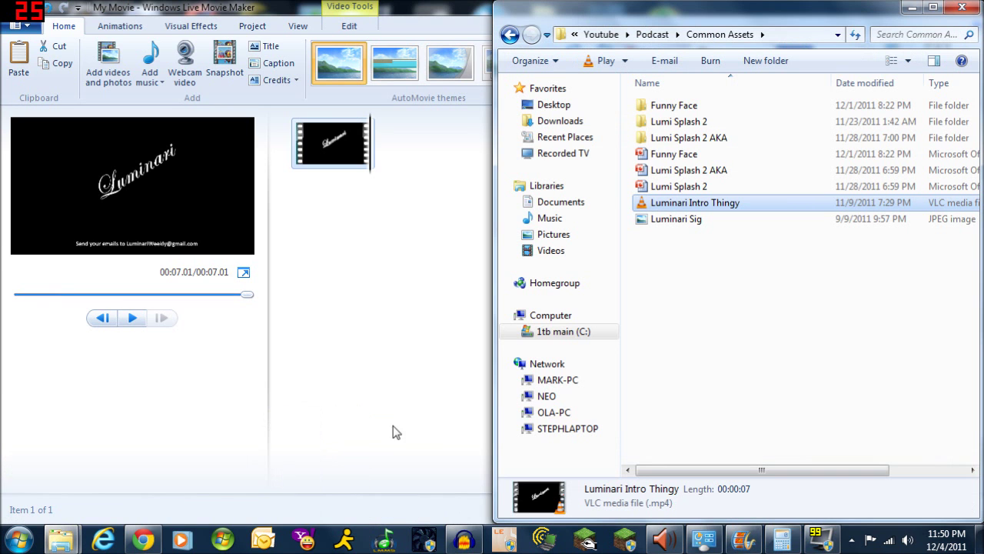
click(690, 187)
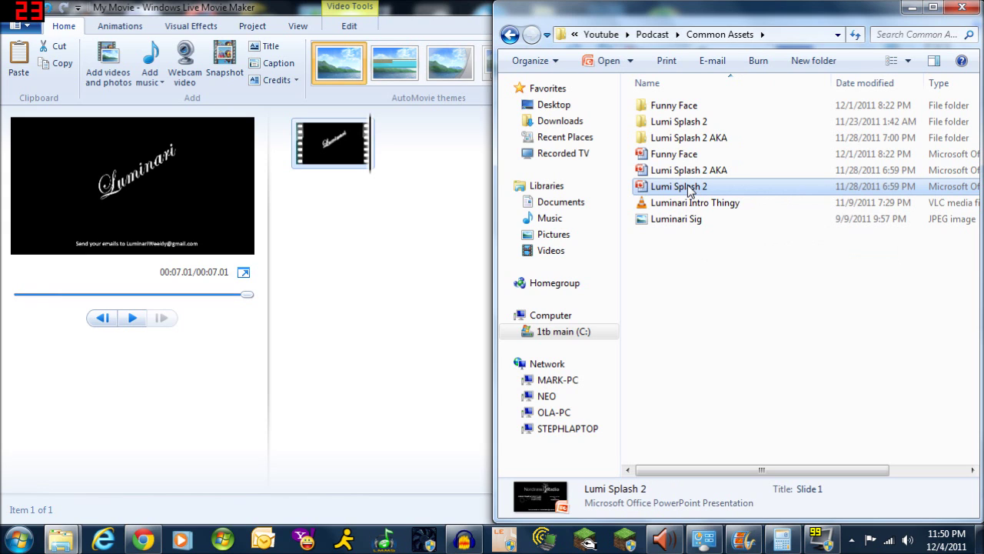
drag(652, 220, 423, 169)
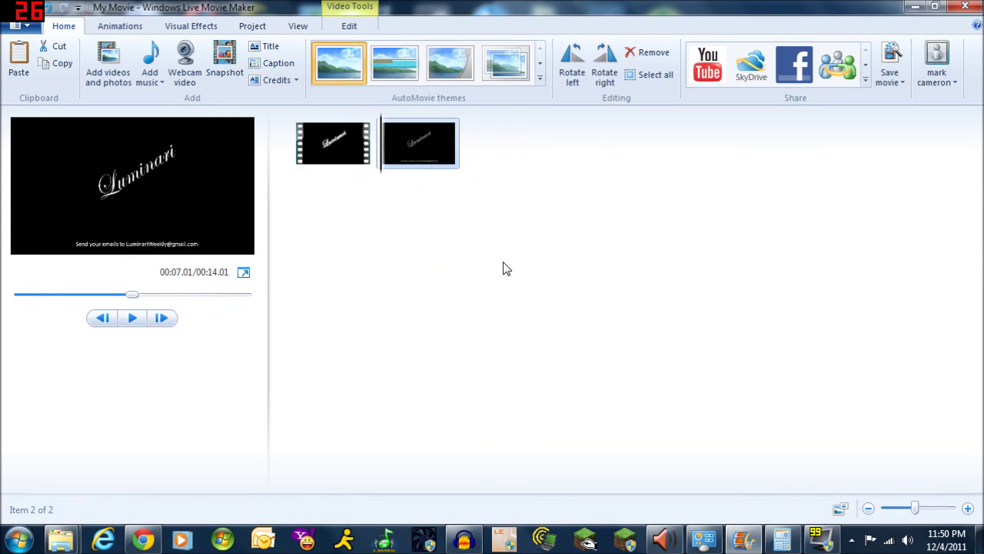
click(304, 166)
click(244, 272)
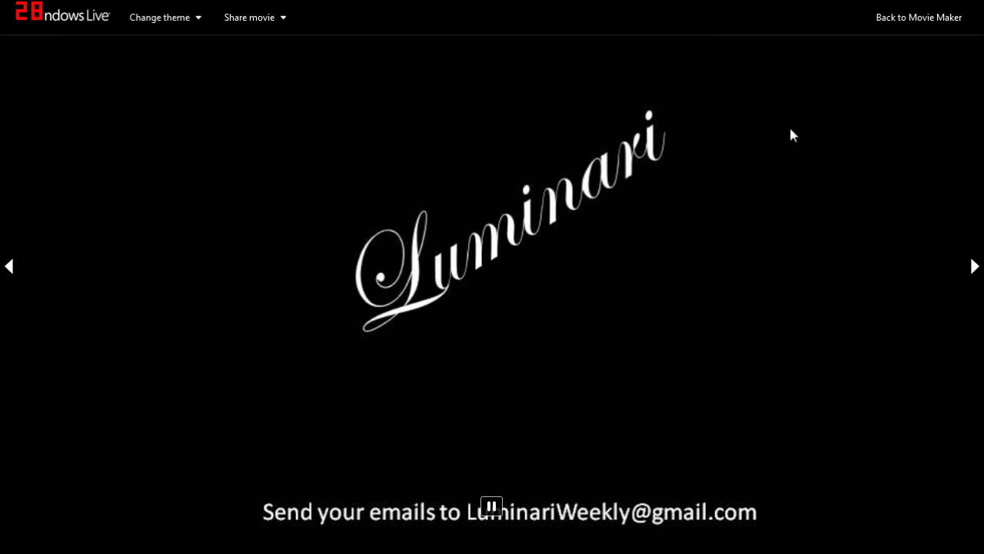
click(898, 18)
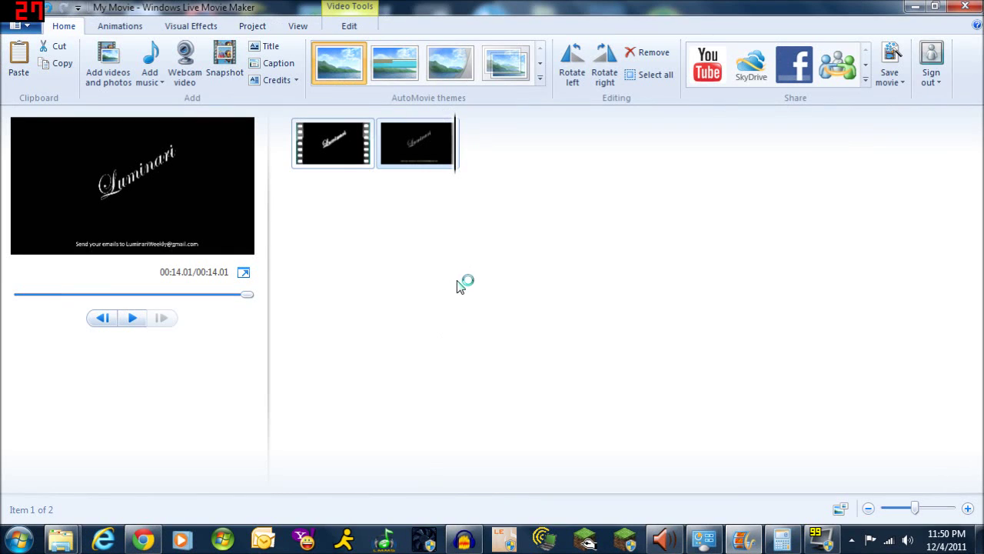
click(390, 158)
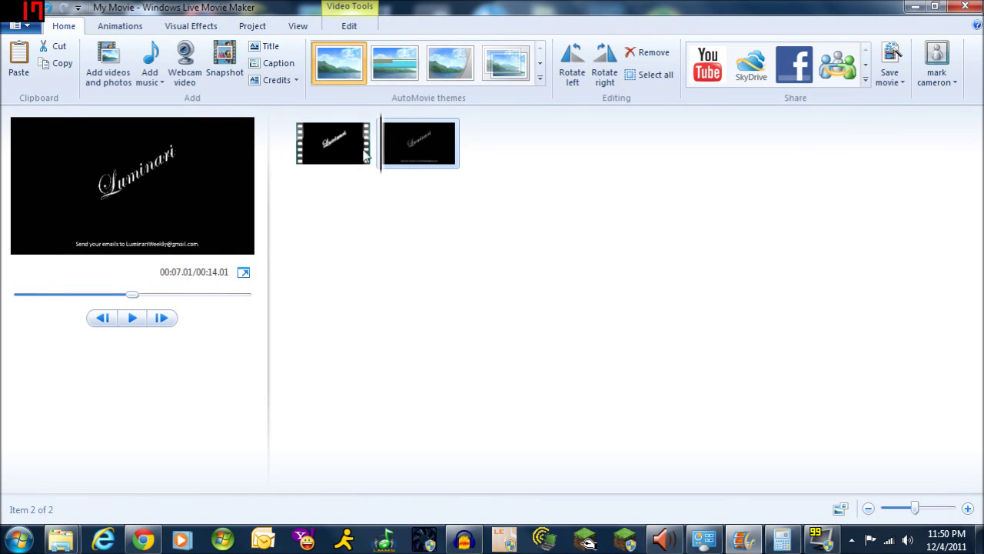
click(127, 26)
click(91, 77)
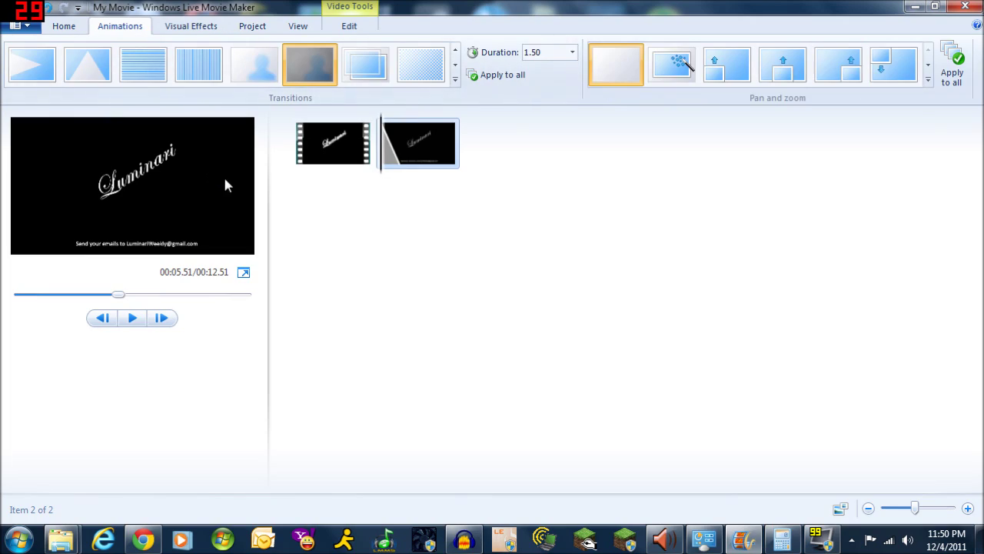
click(324, 157)
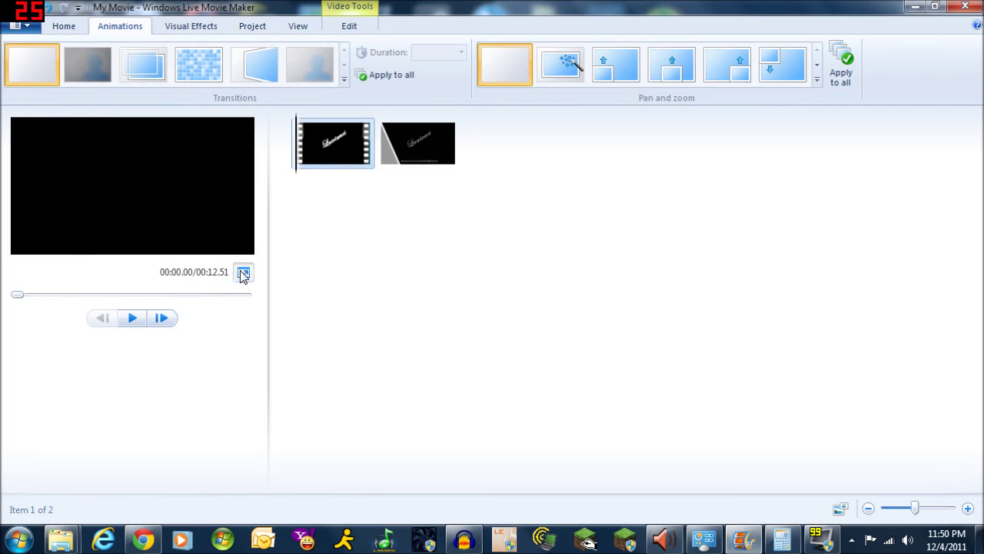
click(244, 272)
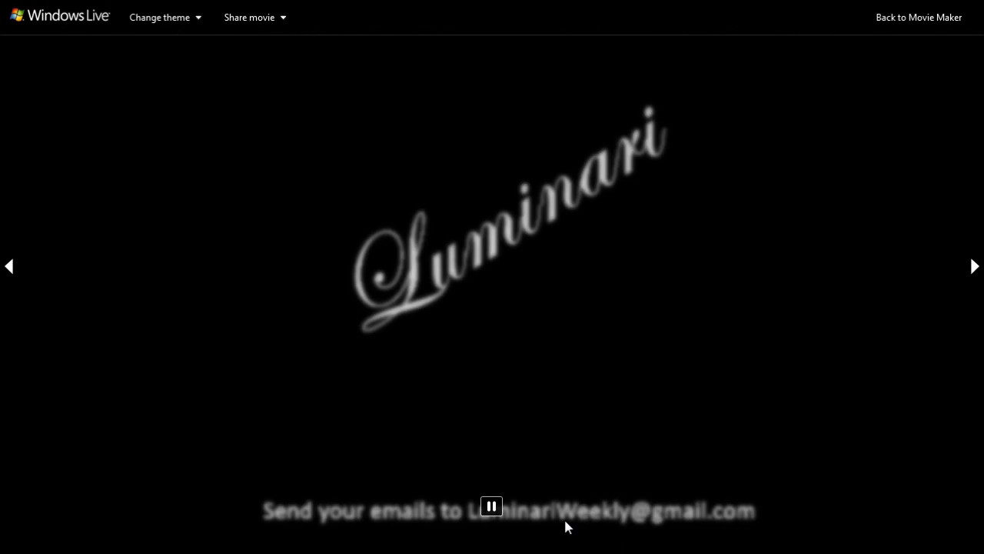
click(911, 17)
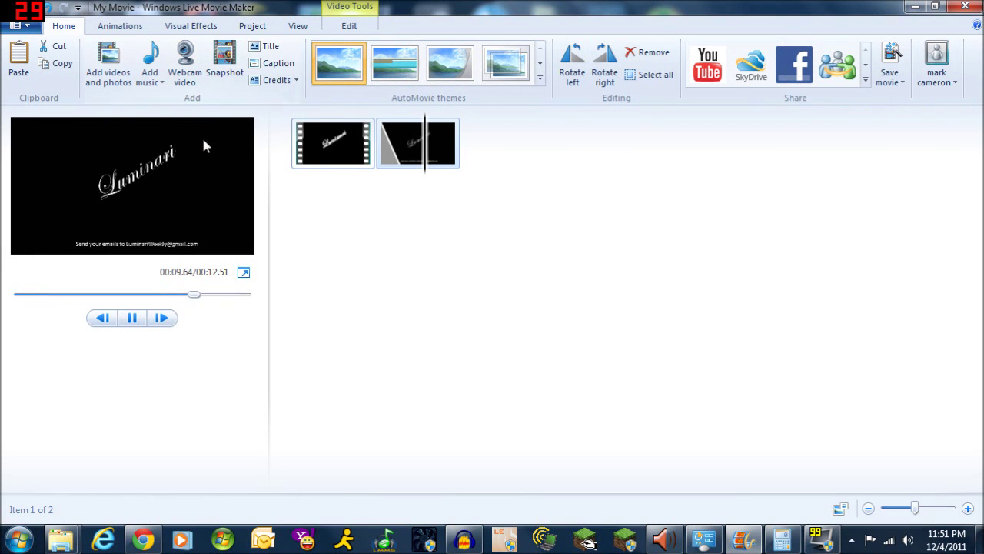
click(122, 28)
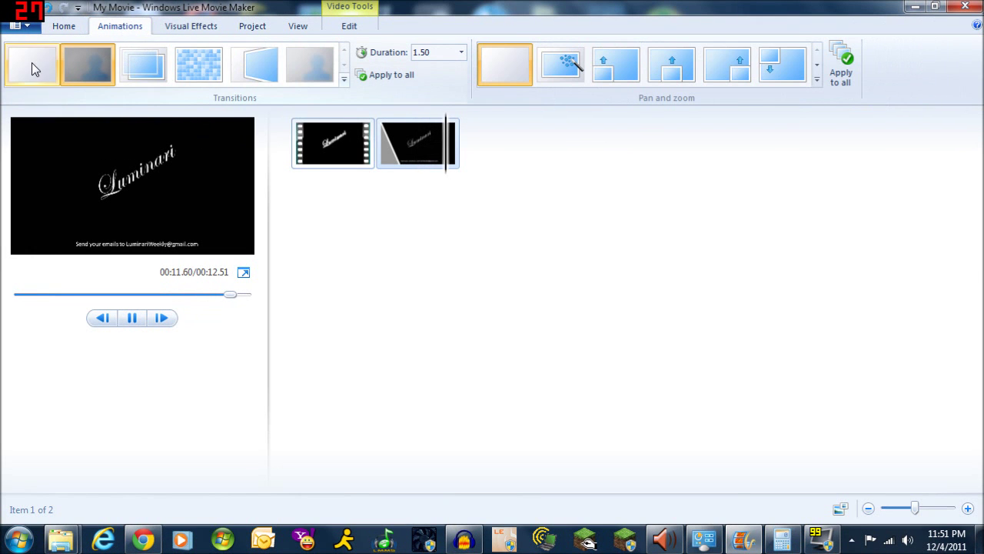
click(313, 74)
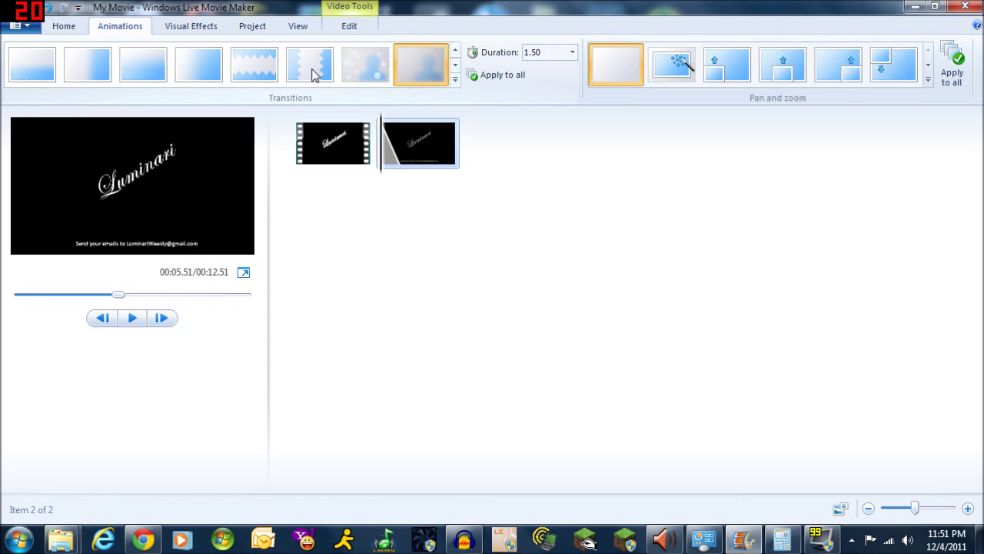
click(136, 320)
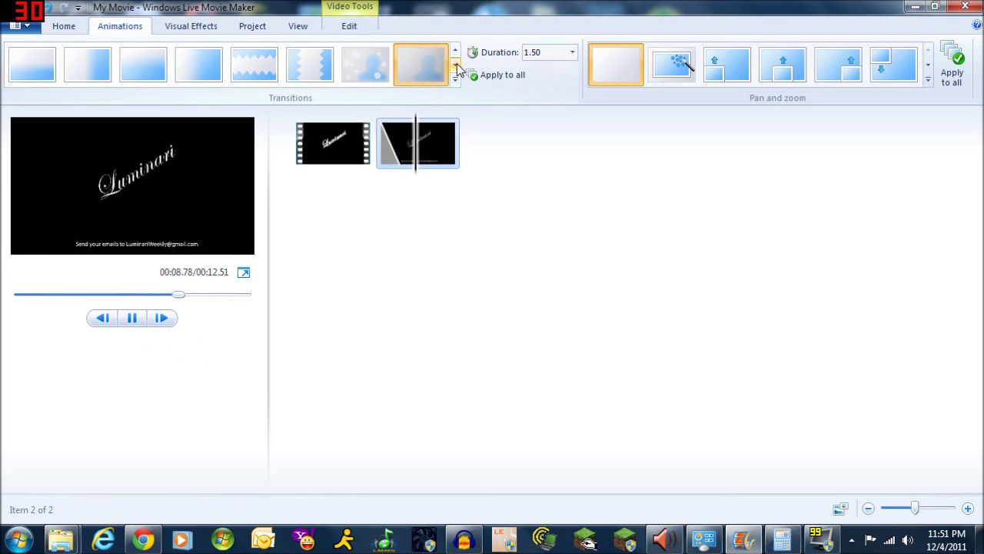
click(456, 63)
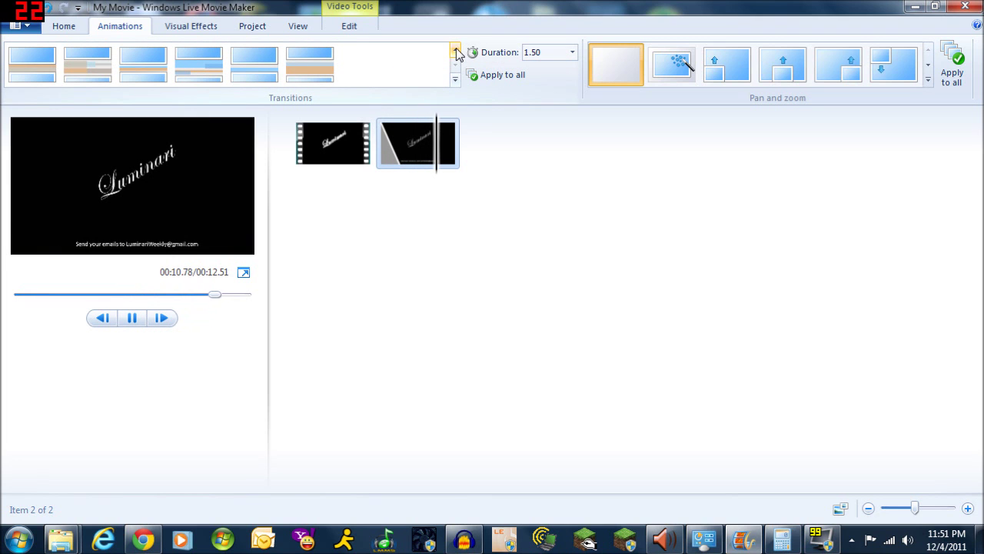
click(456, 48)
click(456, 47)
click(455, 65)
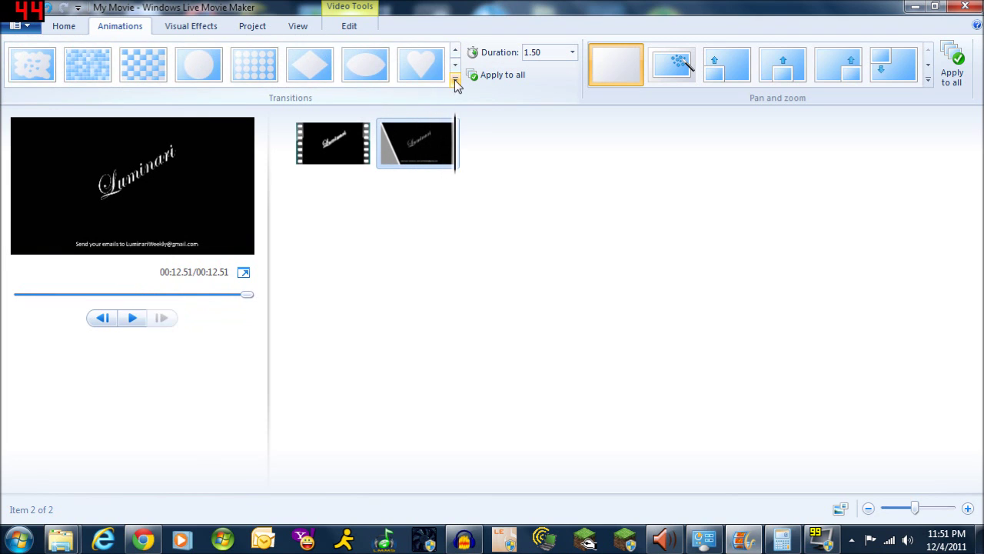
click(455, 79)
scroll(390, 131, up, 6)
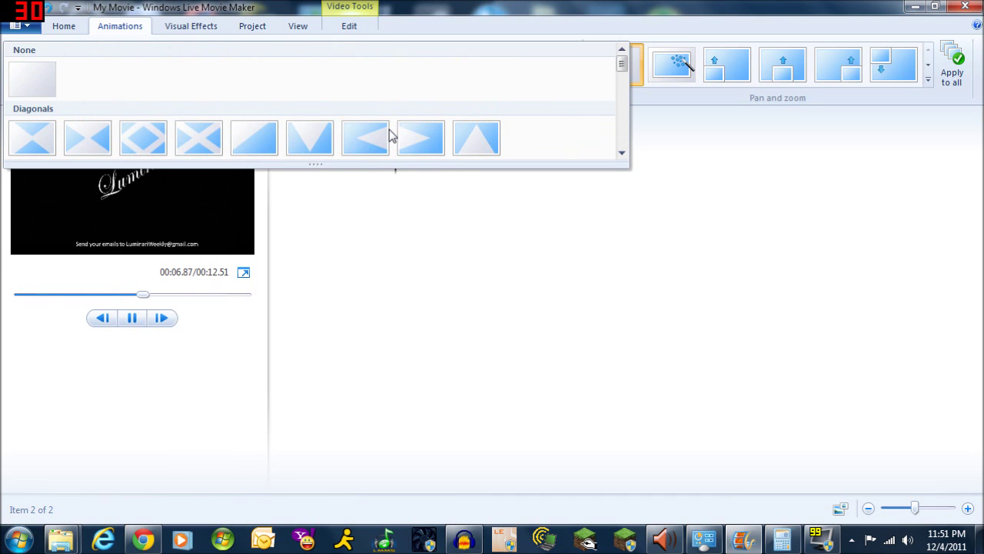
scroll(388, 132, down, 3)
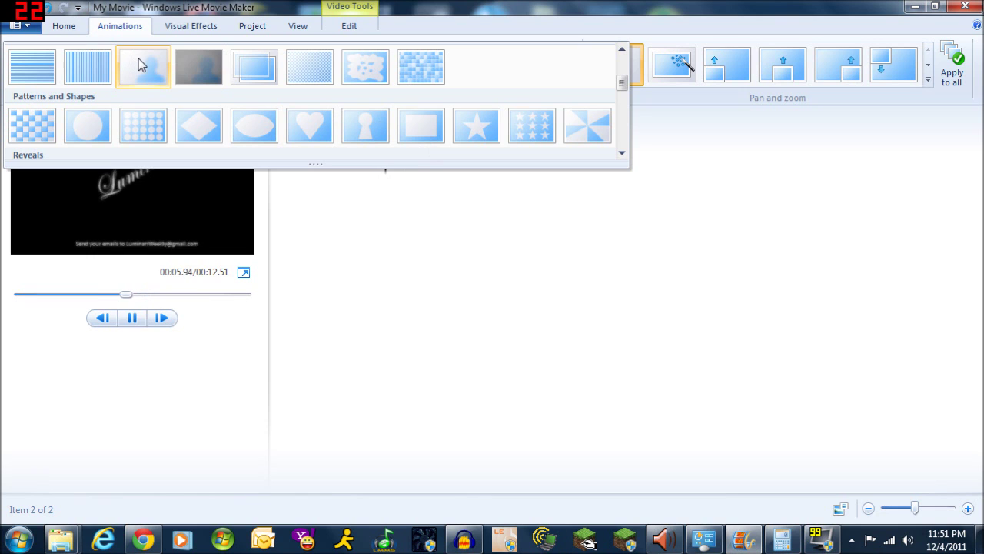
click(140, 60)
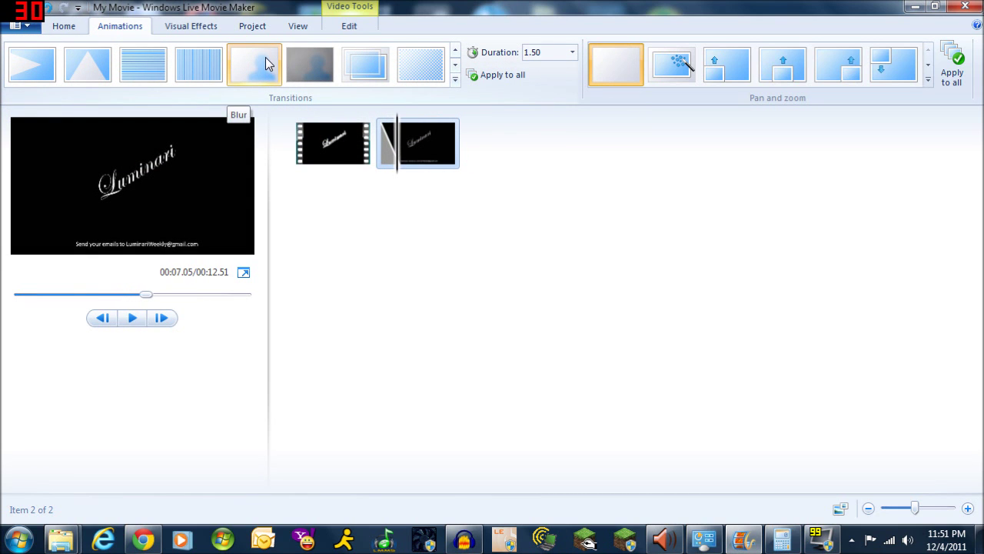
click(455, 79)
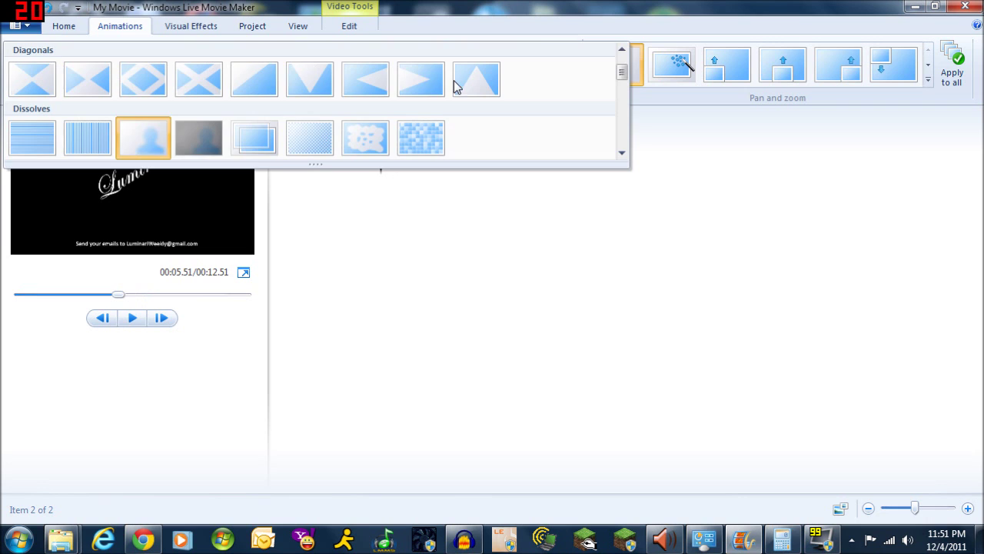
click(157, 139)
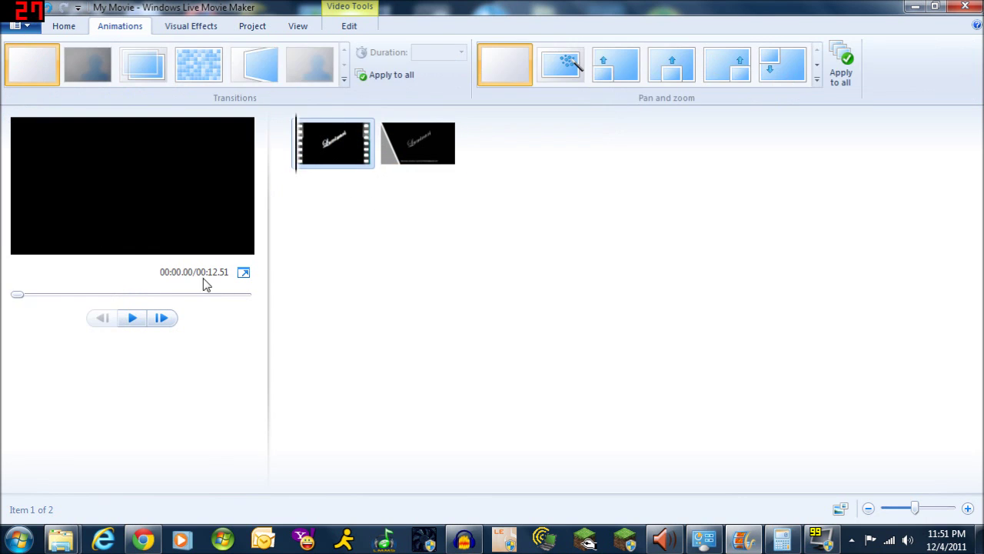
click(132, 317)
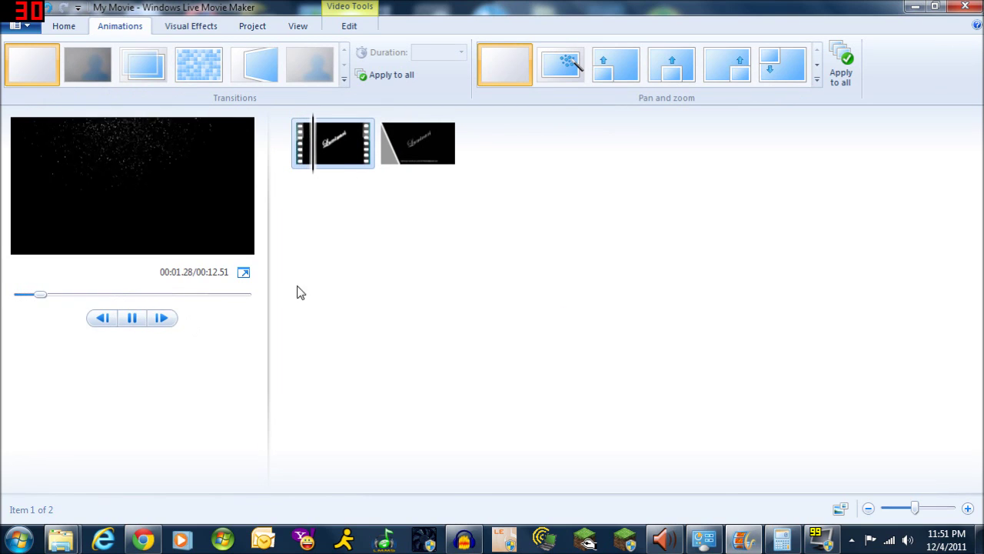
click(243, 271)
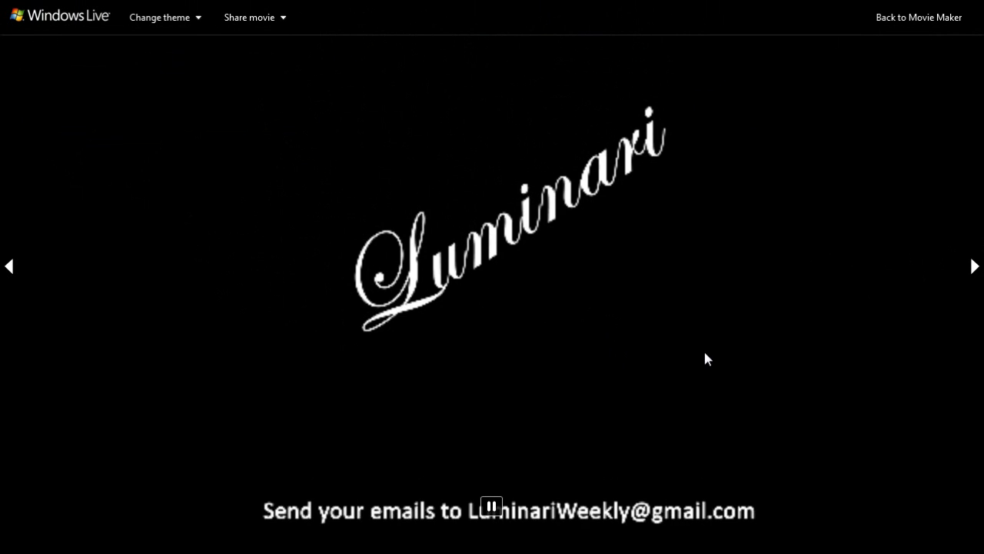
click(908, 19)
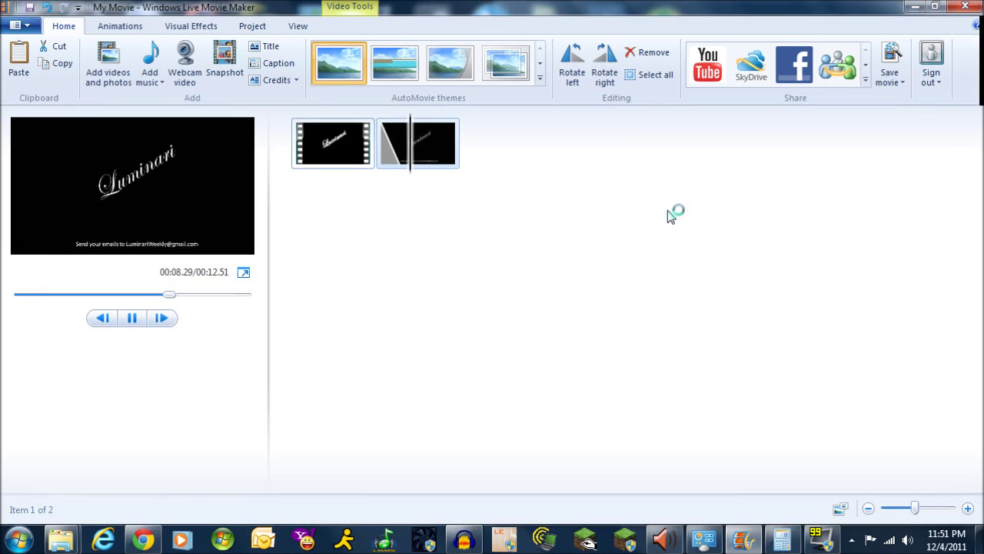
click(405, 169)
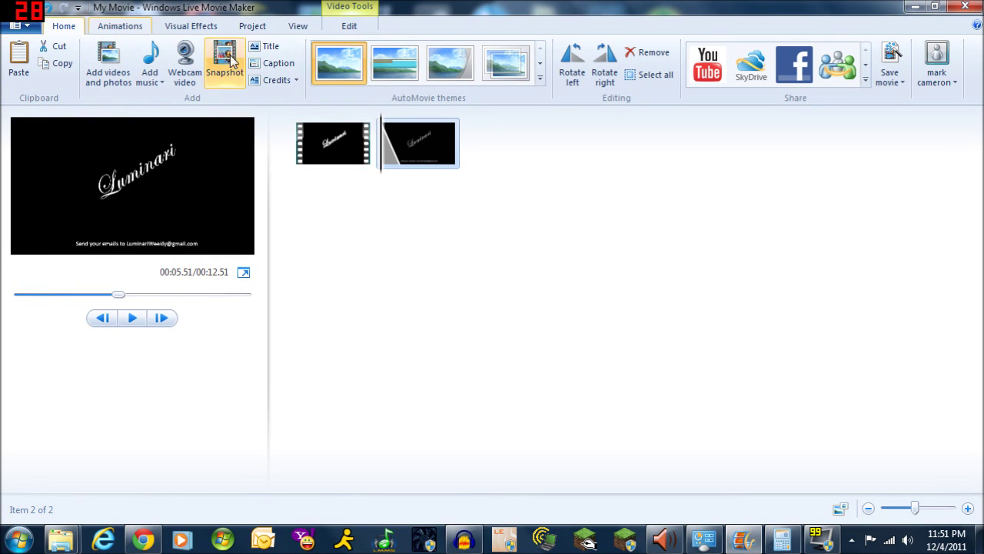
Add the caption 'This caption says stuff' and position it below the Luminari title
click(277, 63)
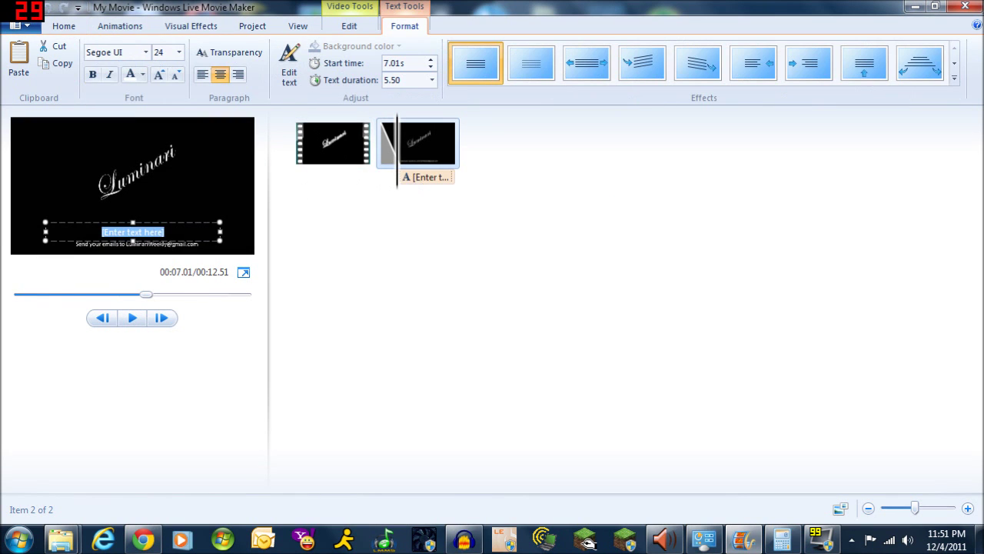
drag(160, 230, 100, 214)
text(This ca)
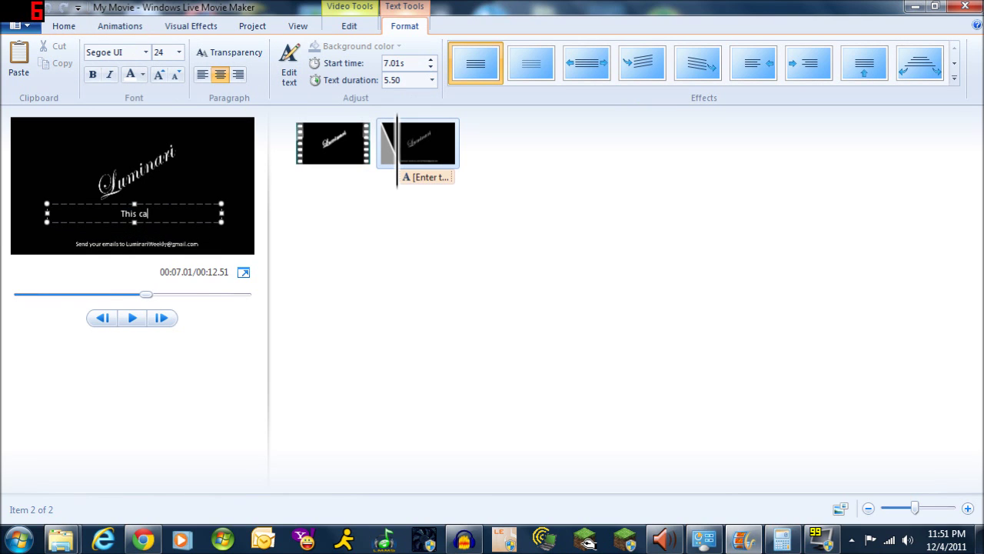
text(ption says stuff)
drag(176, 205, 177, 210)
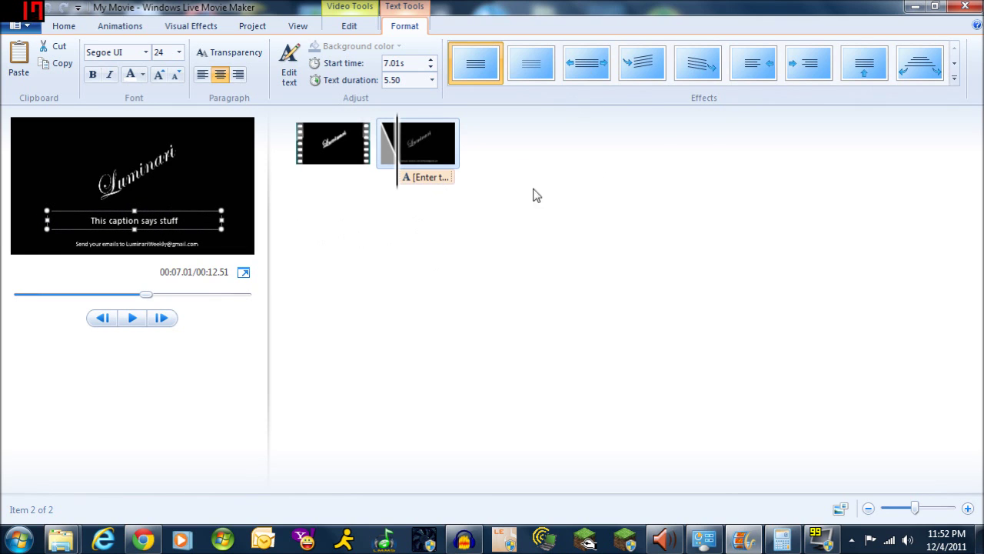
Apply an animated effect from the Effects gallery to the new caption
click(955, 66)
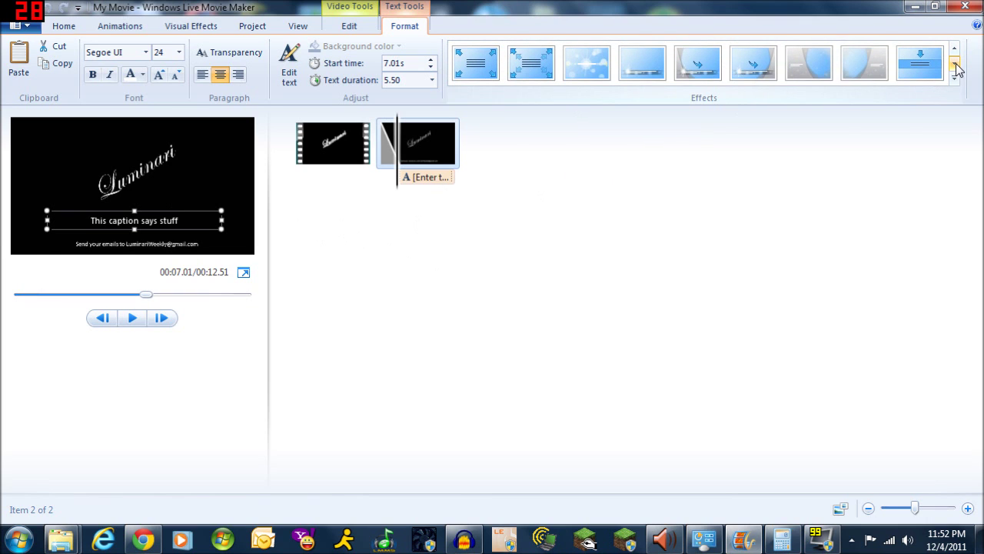
click(636, 63)
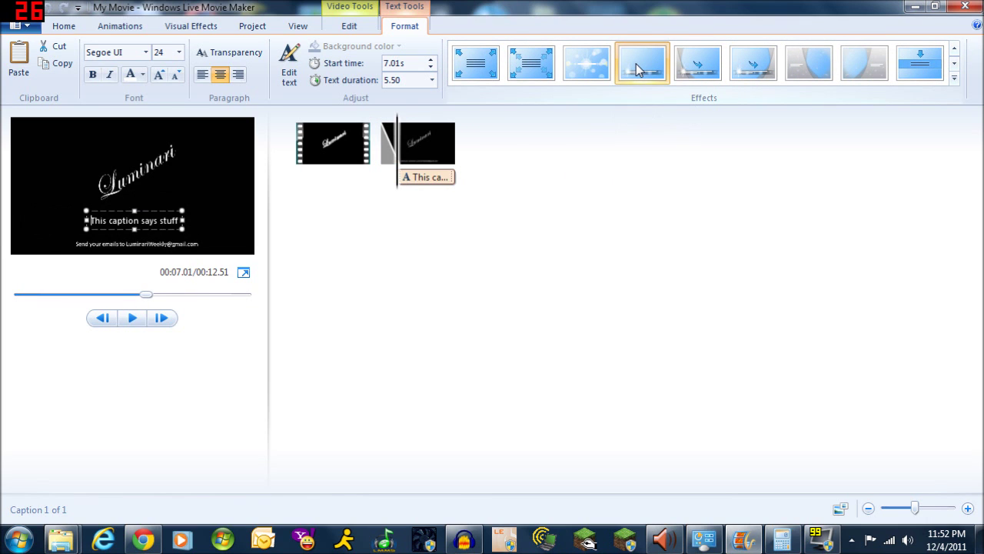
mouse_move(400, 177)
mouse_down()
mouse_move(363, 185)
mouse_move(383, 181)
mouse_up()
click(403, 183)
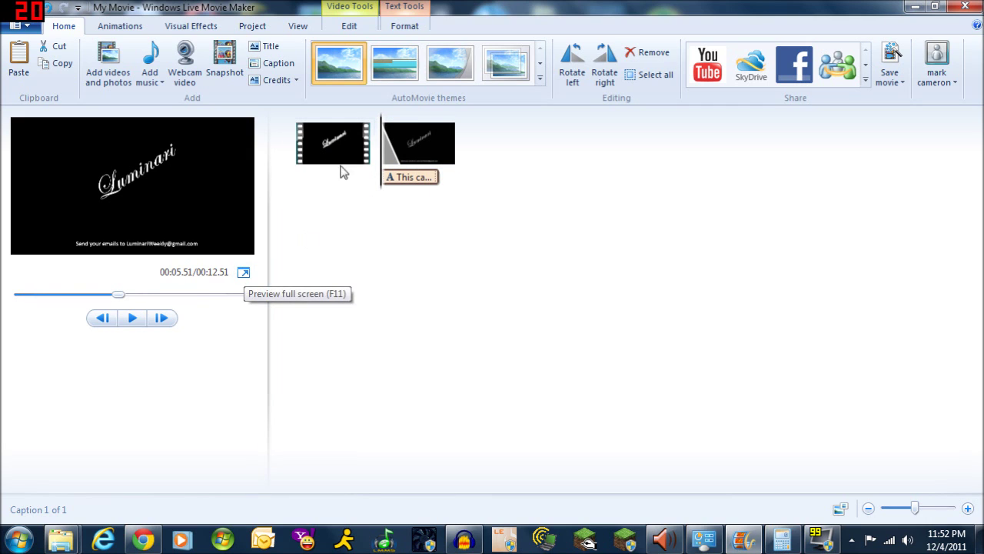
Preview the captioned intro full screen from the start, then return to Chrome's YouTube upload page
click(265, 282)
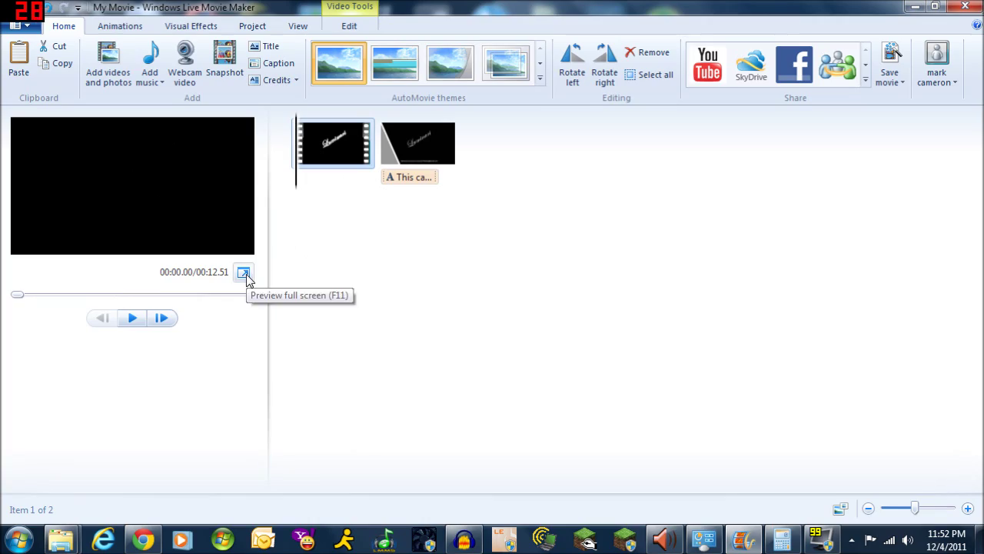
click(247, 277)
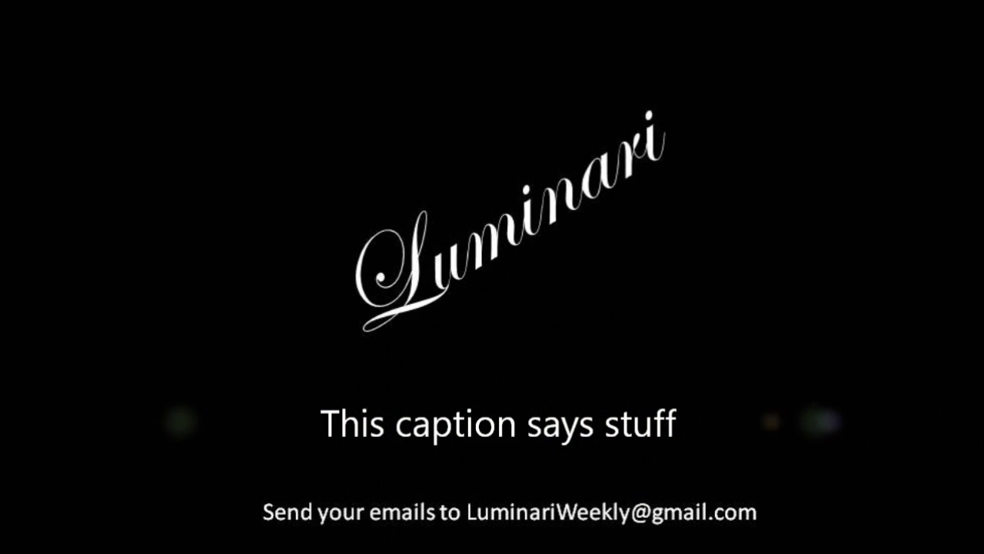
mouse_move(896, 246)
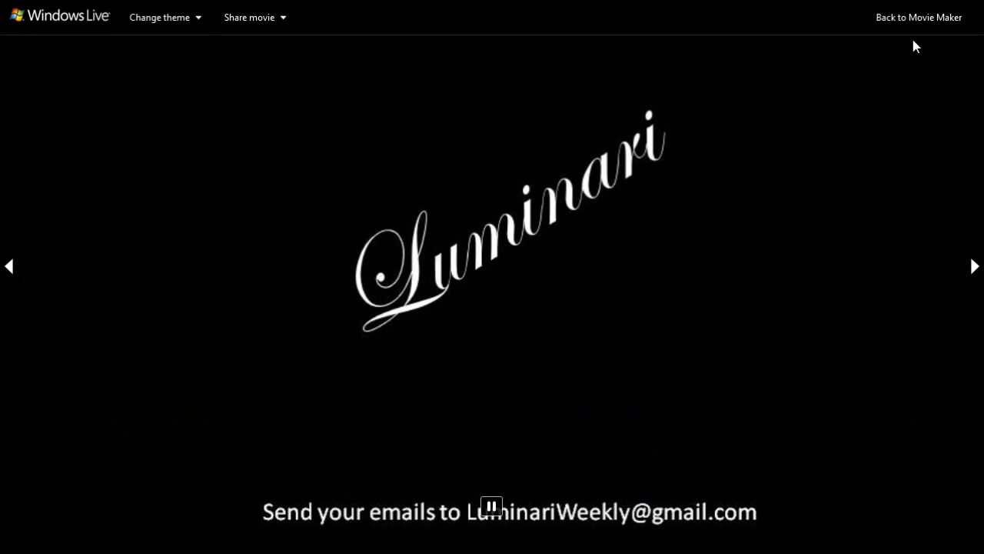
click(915, 19)
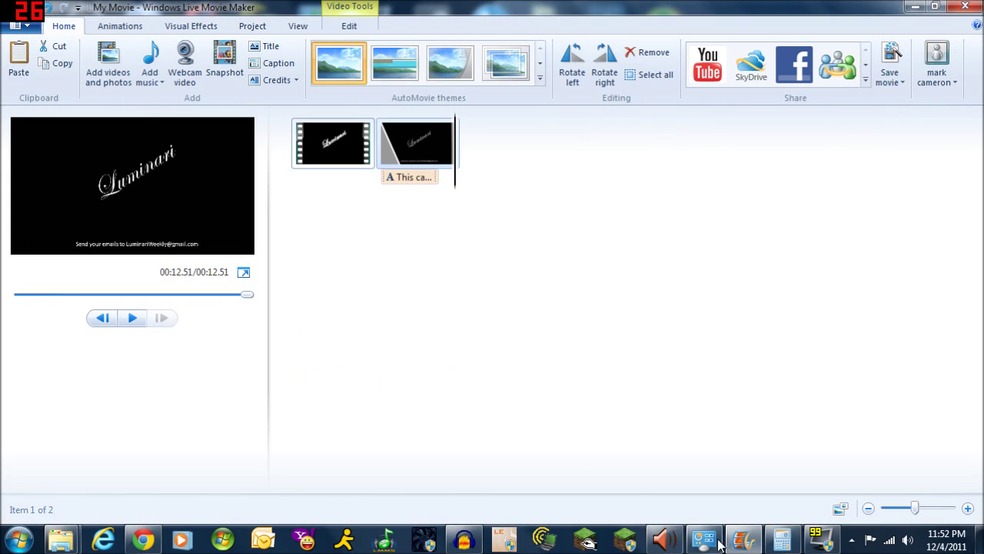
click(142, 540)
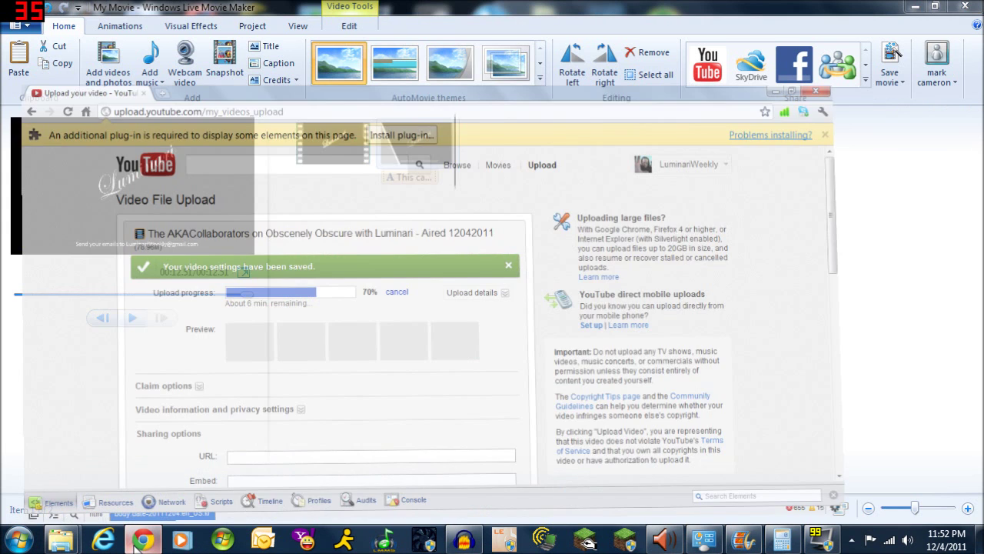
Scroll the upload page to confirm 72% progress, then switch to the Audacity interview recording
scroll(39, 372, down, 4)
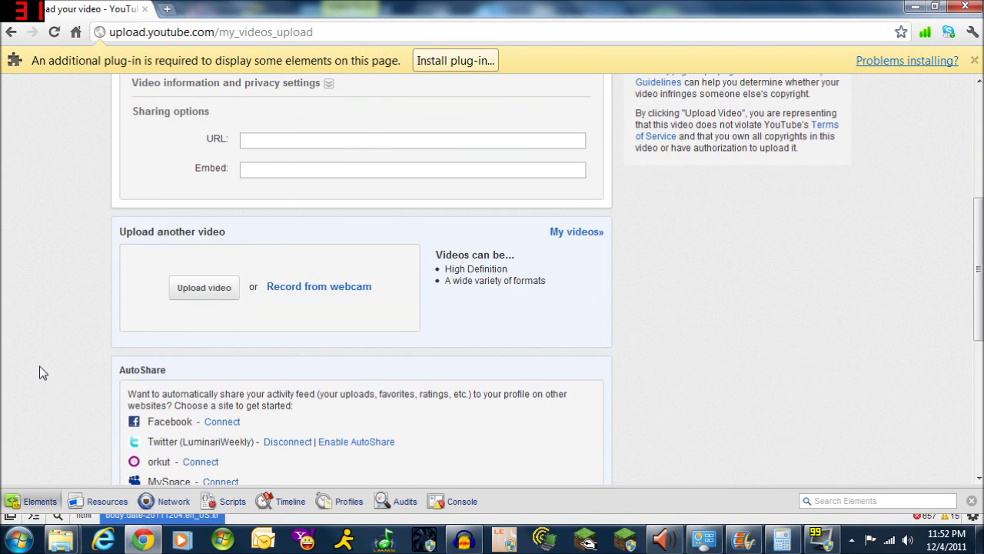
scroll(40, 372, up, 4)
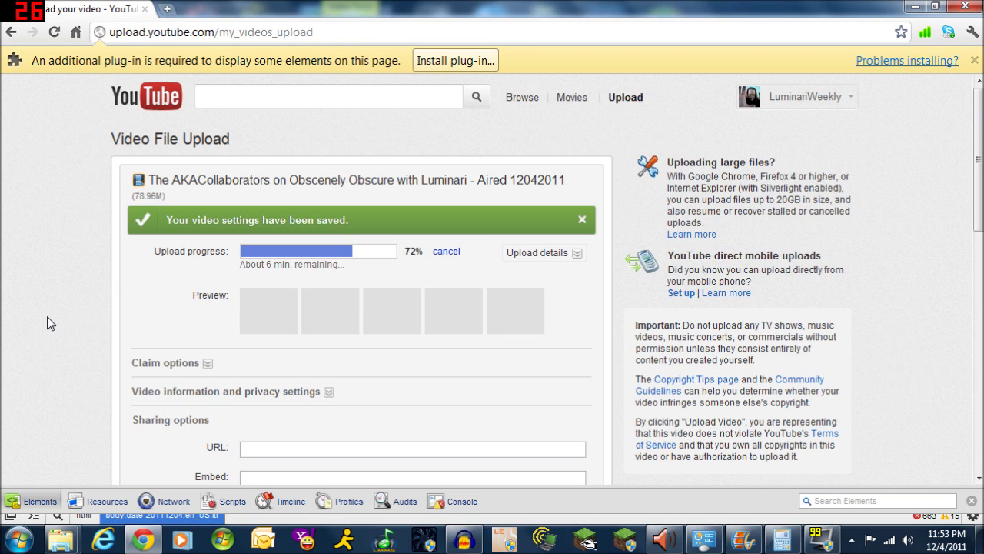
scroll(47, 316, down, 2)
scroll(47, 316, down, 5)
scroll(47, 316, up, 7)
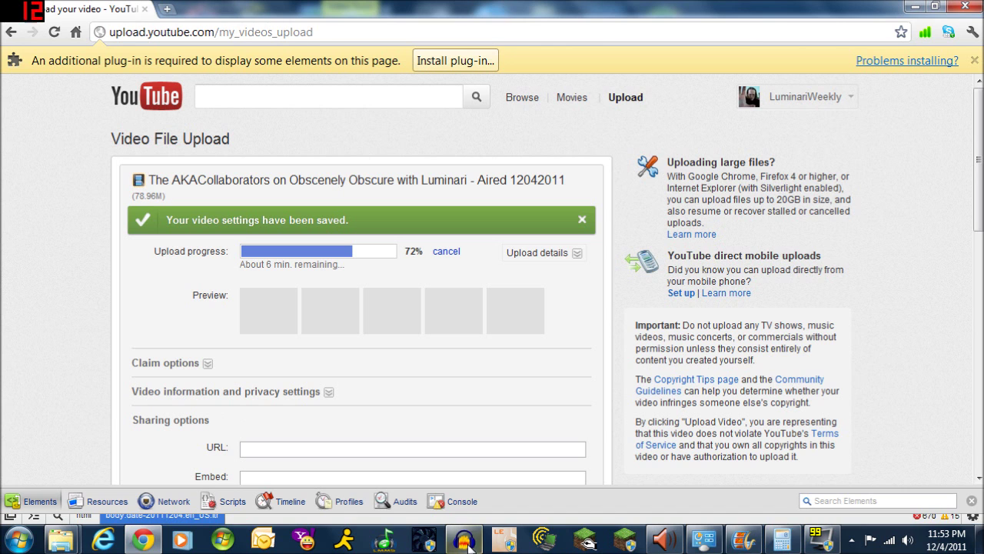
click(464, 539)
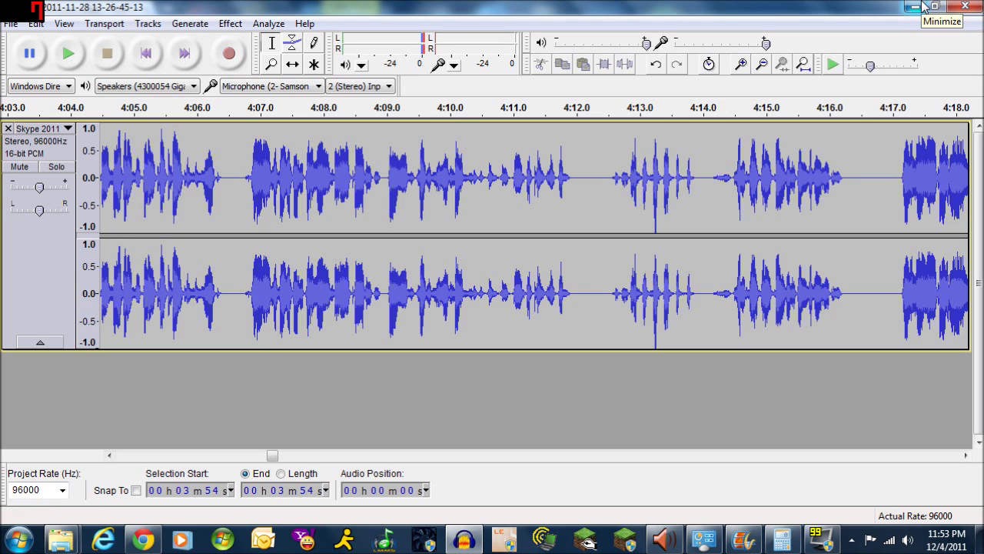
Minimize Audacity to reveal the YouTube upload page at 74%
click(922, 7)
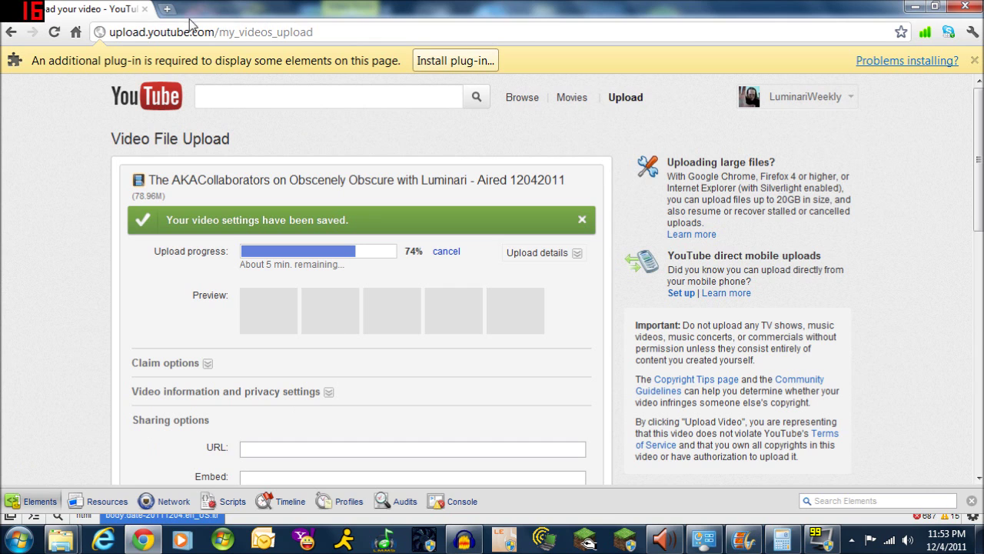
click(167, 9)
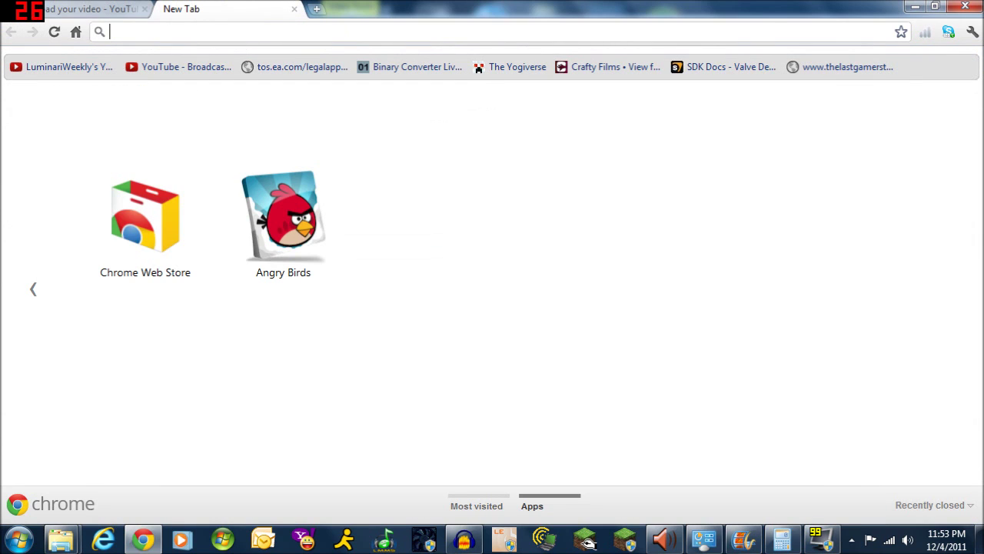
text(www.)
key(Return)
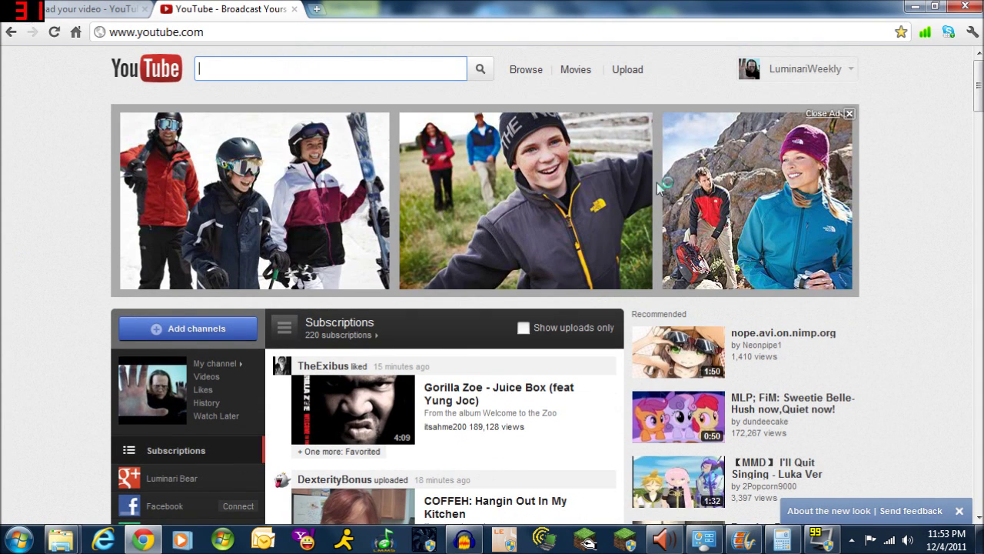
Open Video Manager and scroll the 99 uploaded videos to find the processing AKACollaborators interview
click(820, 73)
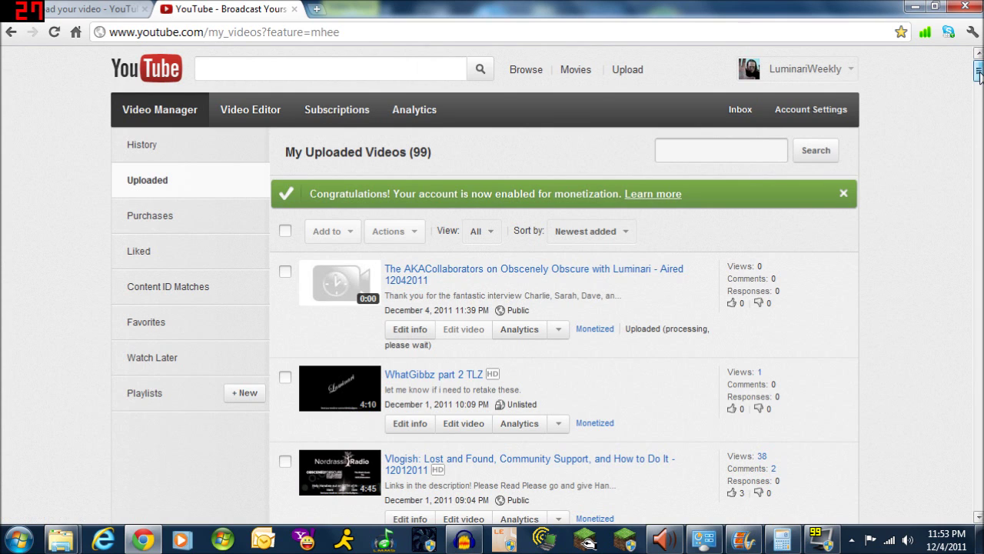
scroll(980, 75, down, 3)
scroll(980, 74, up, 2)
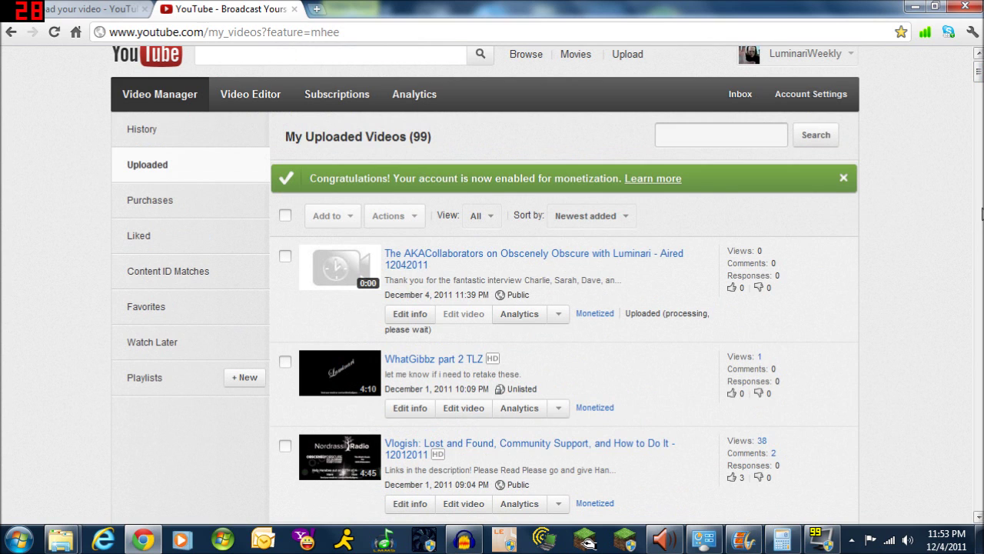
drag(980, 75, 970, 409)
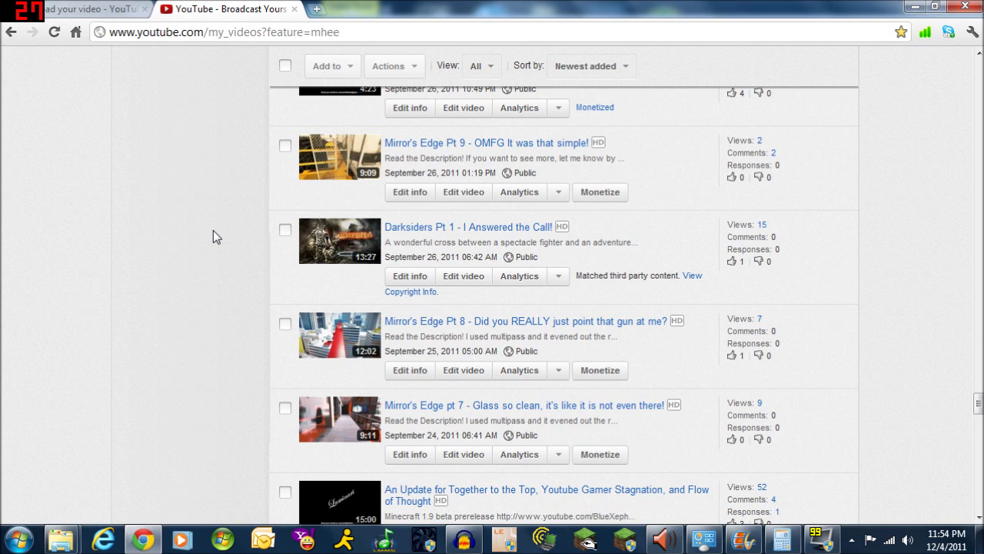
drag(979, 408, 972, 77)
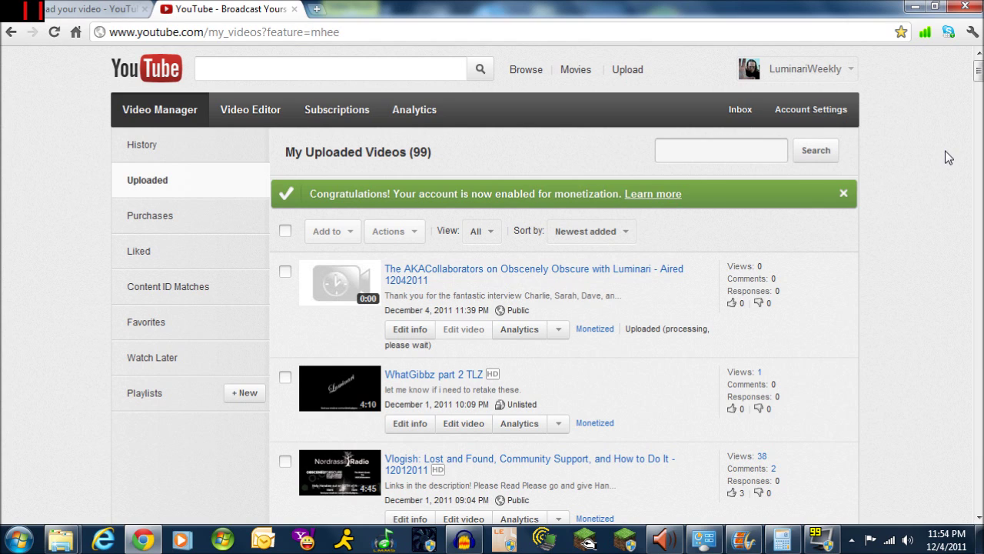
drag(979, 71, 980, 86)
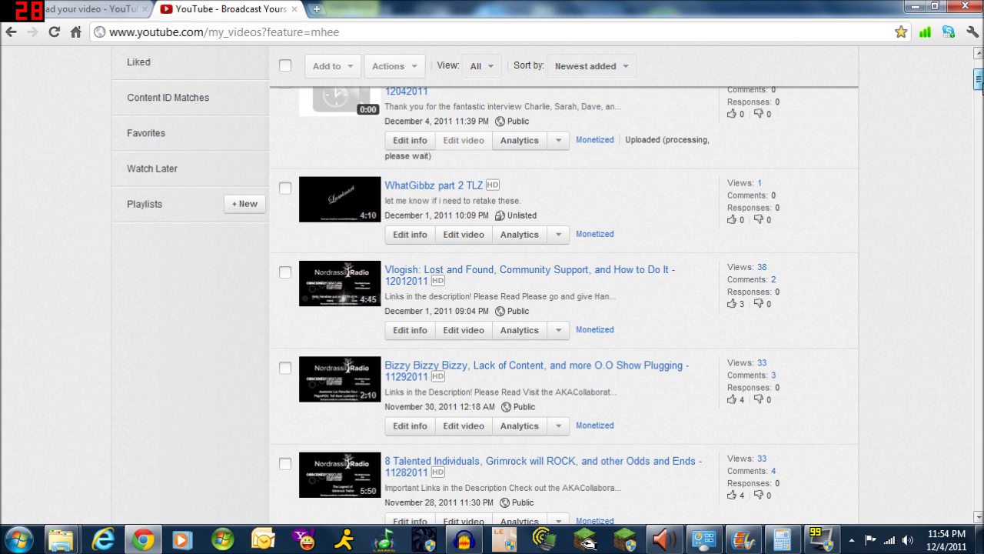
drag(978, 80, 978, 65)
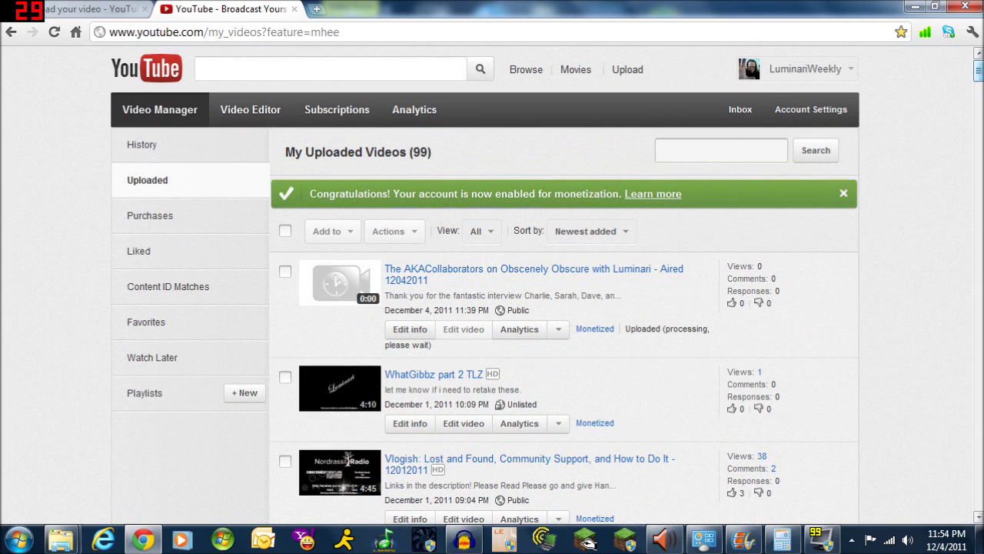
click(330, 109)
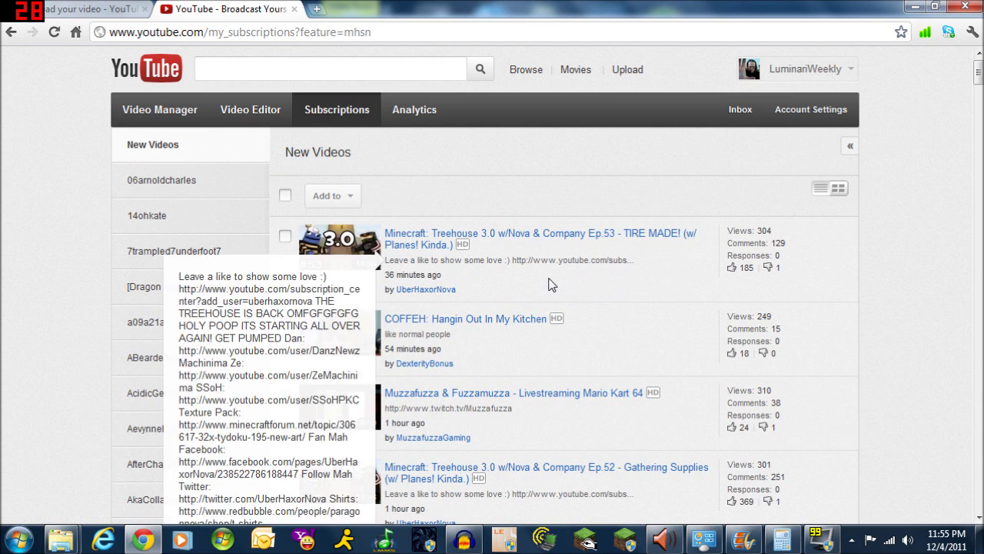
Browse the Subscriptions New Videos feed, then return to the upload tab, now at 86%
scroll(541, 284, down, 2)
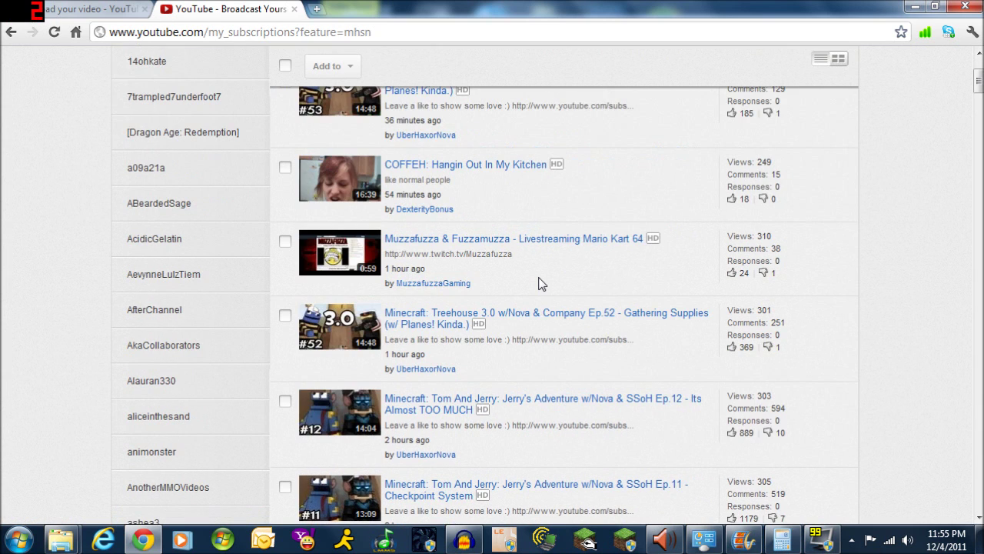
scroll(516, 279, down, 4)
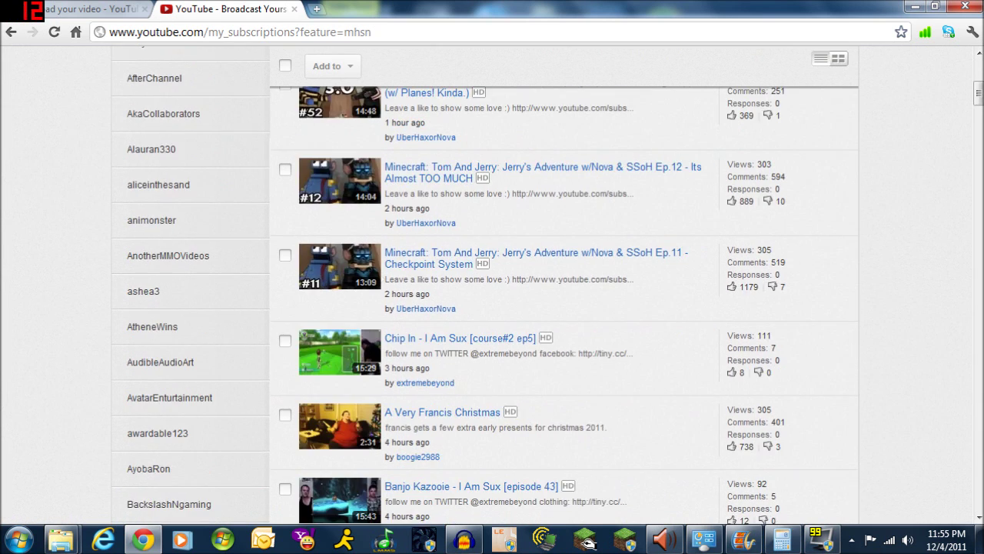
scroll(519, 306, down, 1)
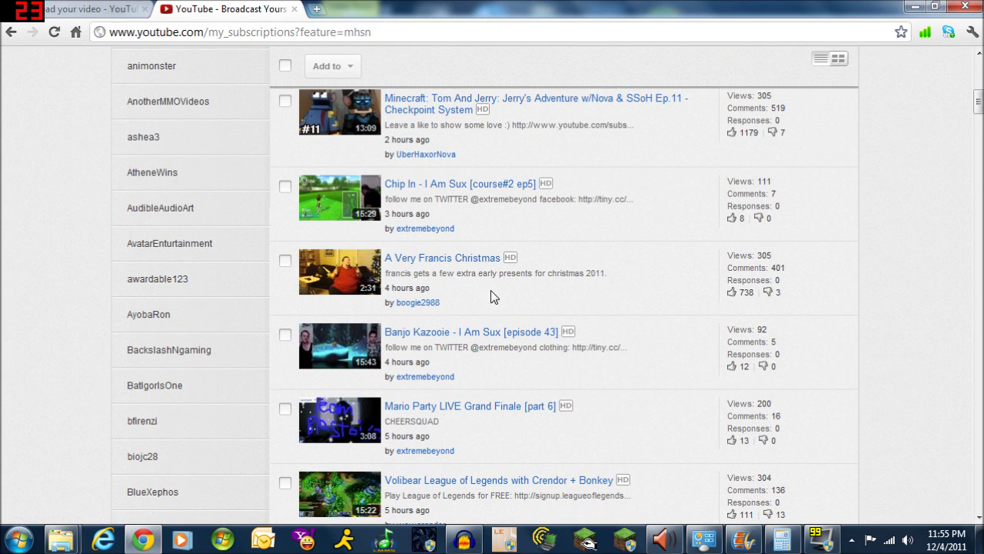
scroll(492, 292, down, 3)
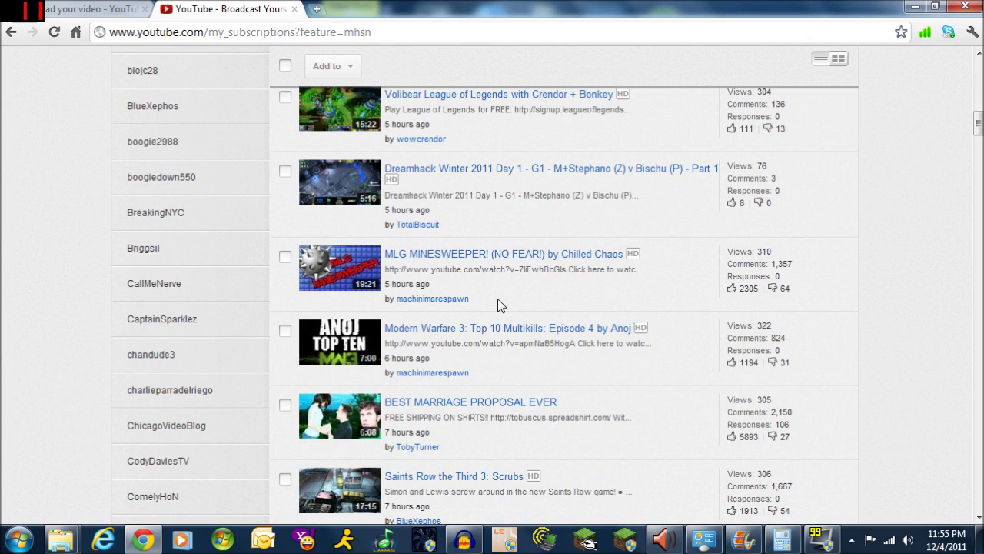
scroll(497, 299, down, 5)
scroll(497, 304, down, 4)
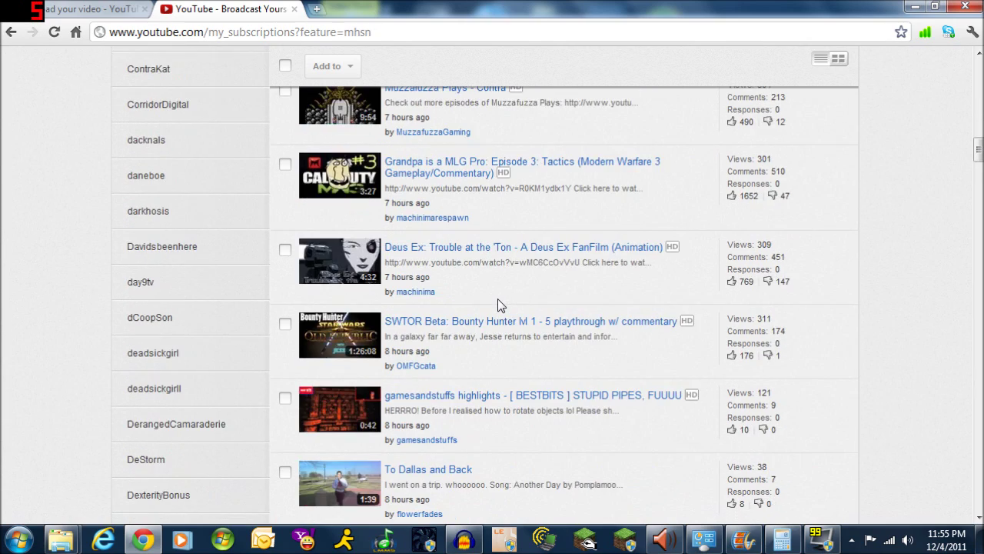
scroll(498, 300, down, 5)
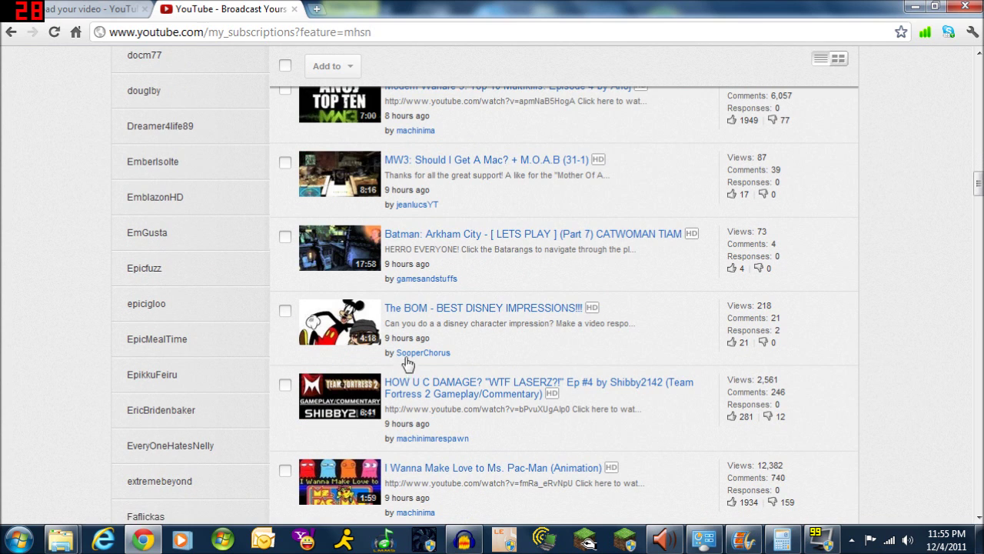
scroll(496, 338, down, 6)
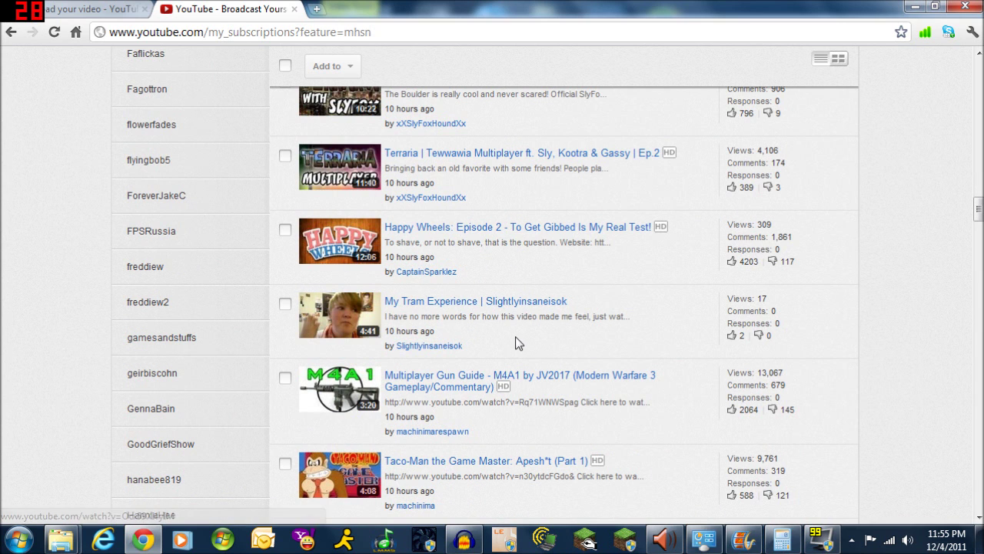
scroll(582, 336, down, 4)
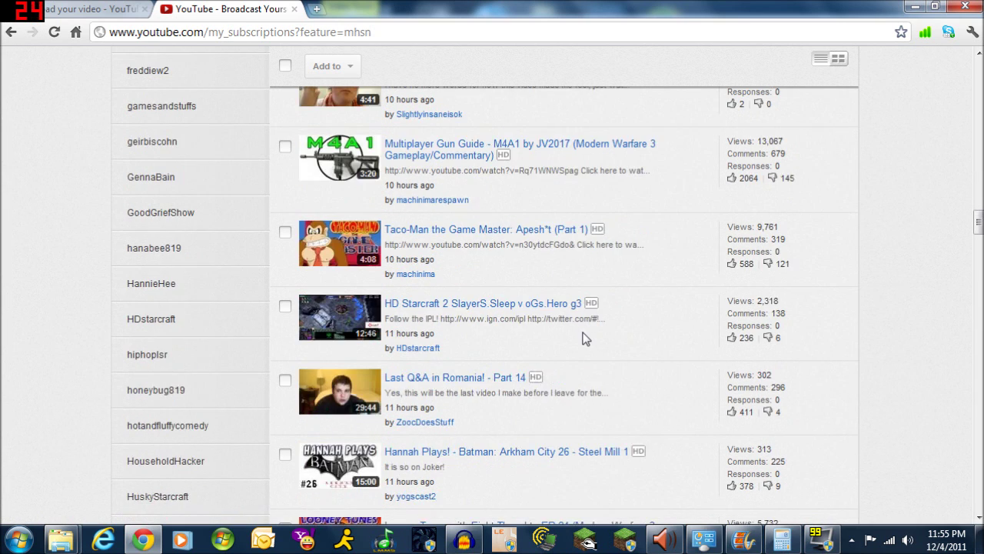
scroll(577, 336, down, 4)
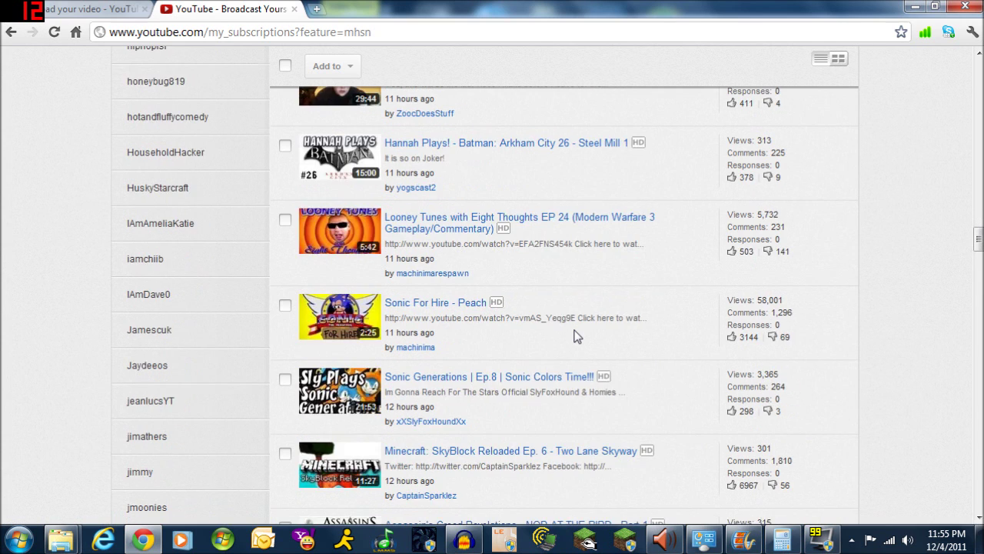
scroll(578, 336, down, 1)
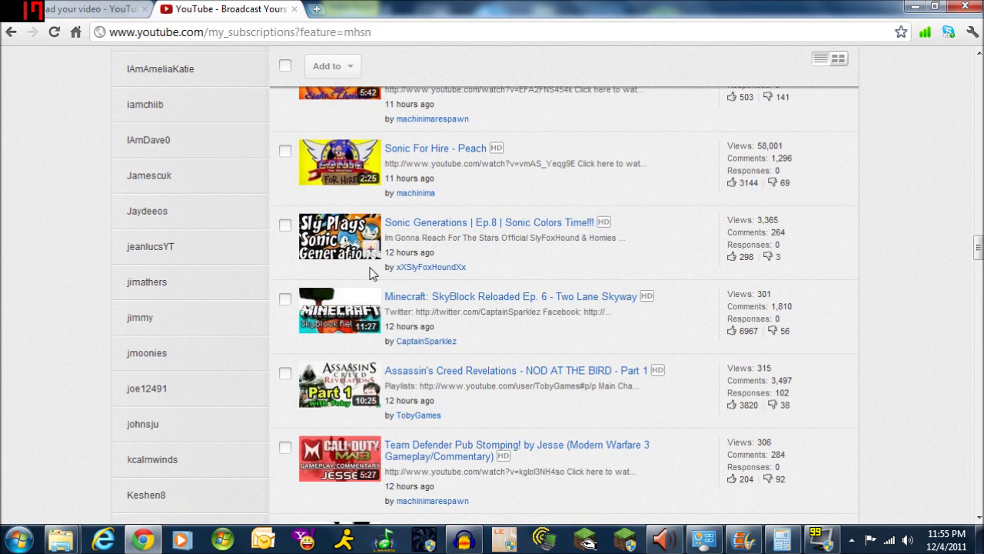
scroll(551, 347, down, 4)
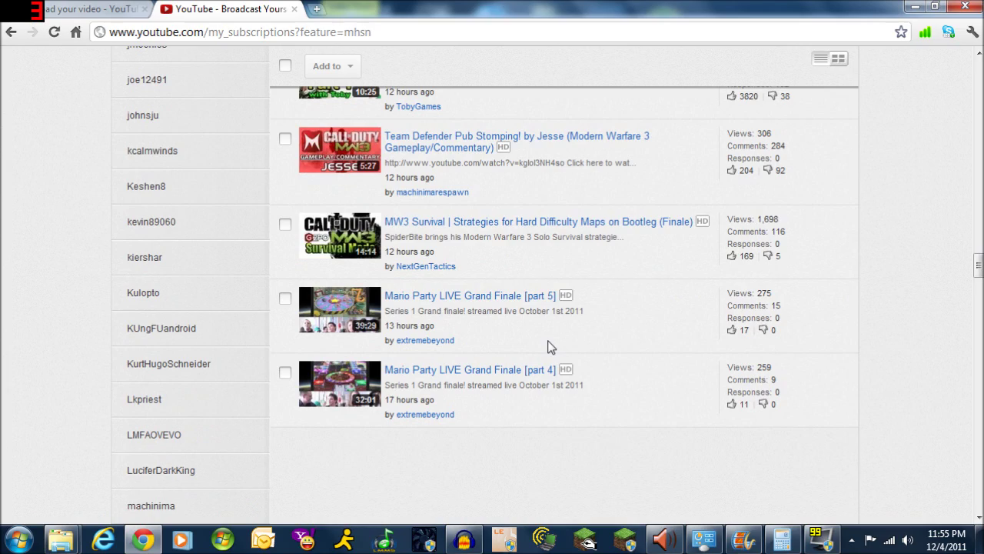
scroll(550, 347, up, 20)
scroll(551, 347, up, 20)
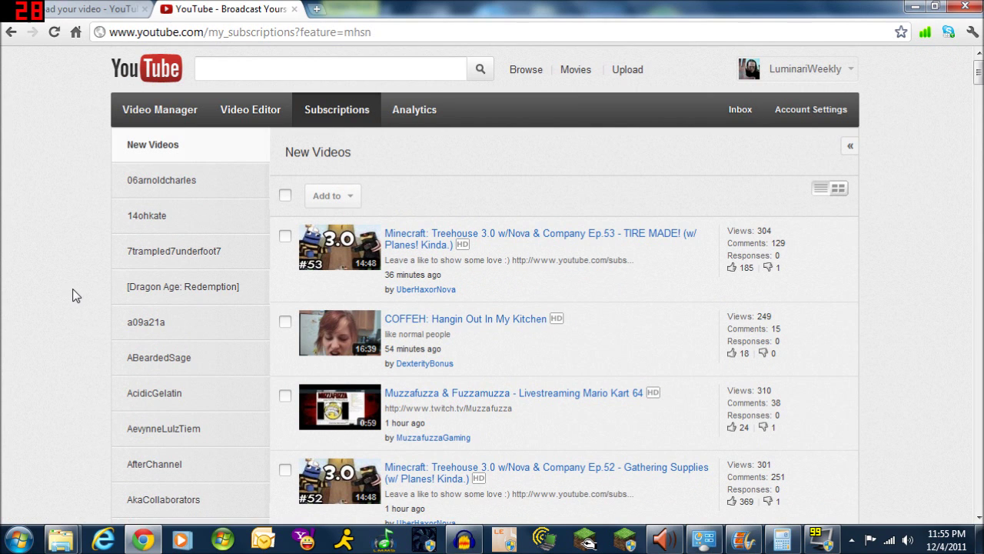
scroll(74, 293, down, 3)
scroll(74, 294, up, 3)
click(90, 12)
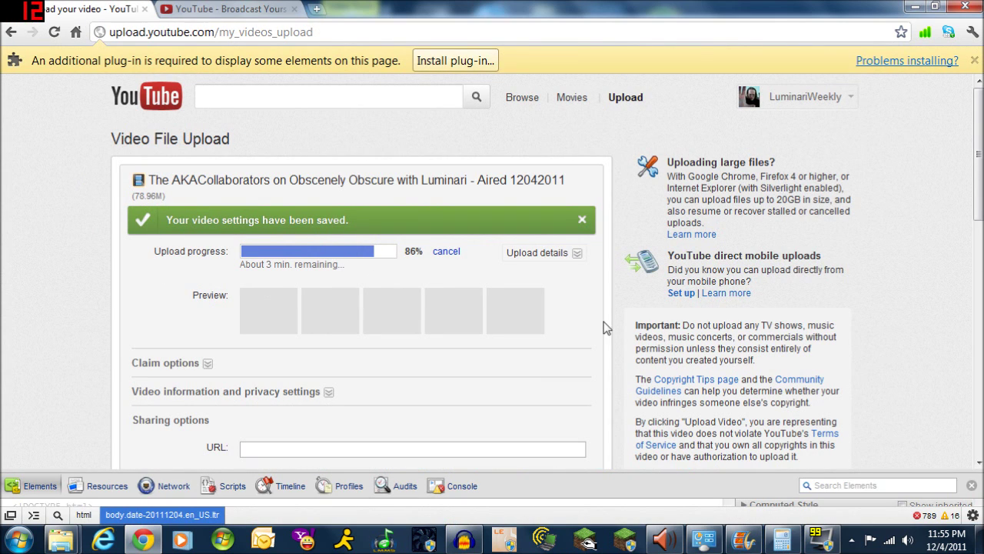
Wait on the Video File Upload page until the interview reaches 100% and the watch link appears
scroll(74, 339, down, 1)
scroll(74, 339, up, 1)
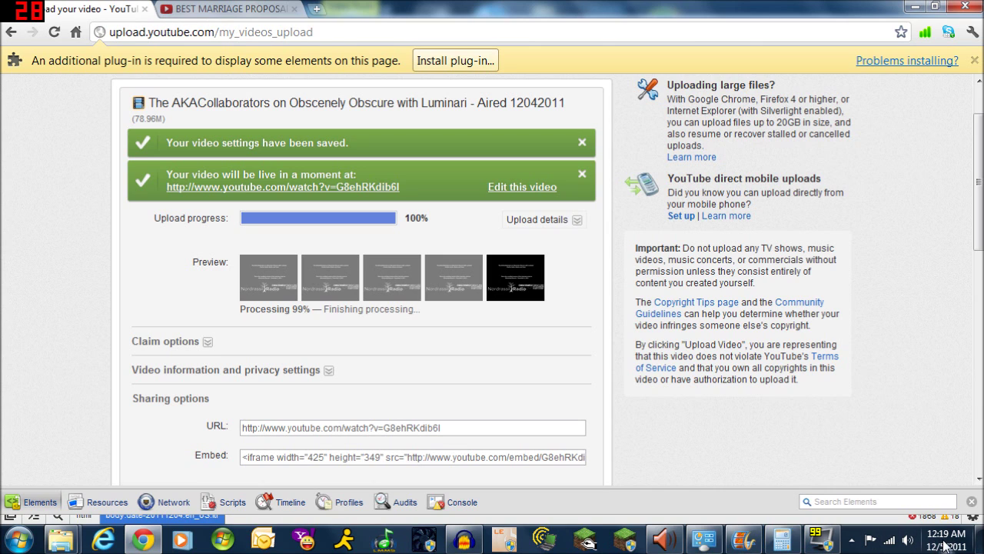
mouse_move(936, 545)
mouse_move(63, 538)
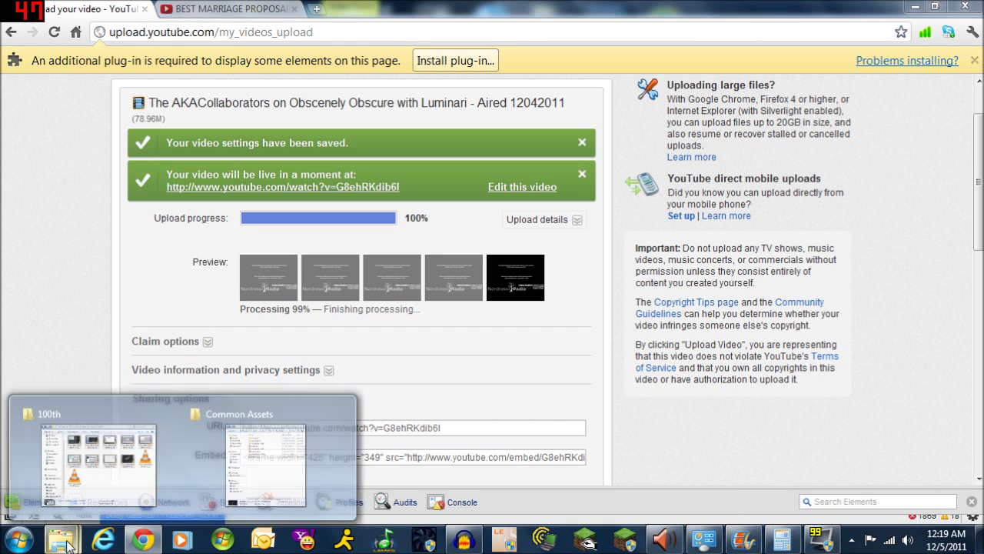
click(116, 492)
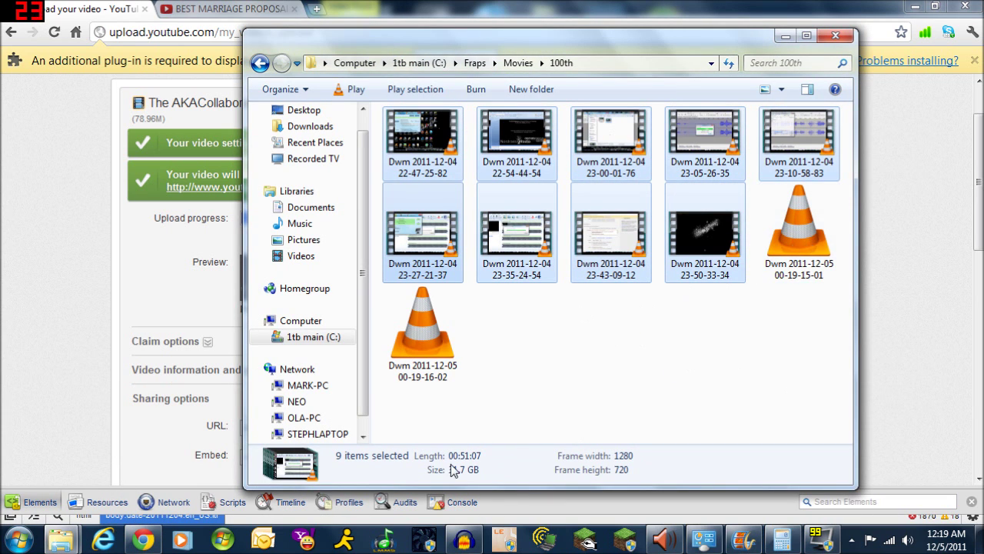
click(785, 36)
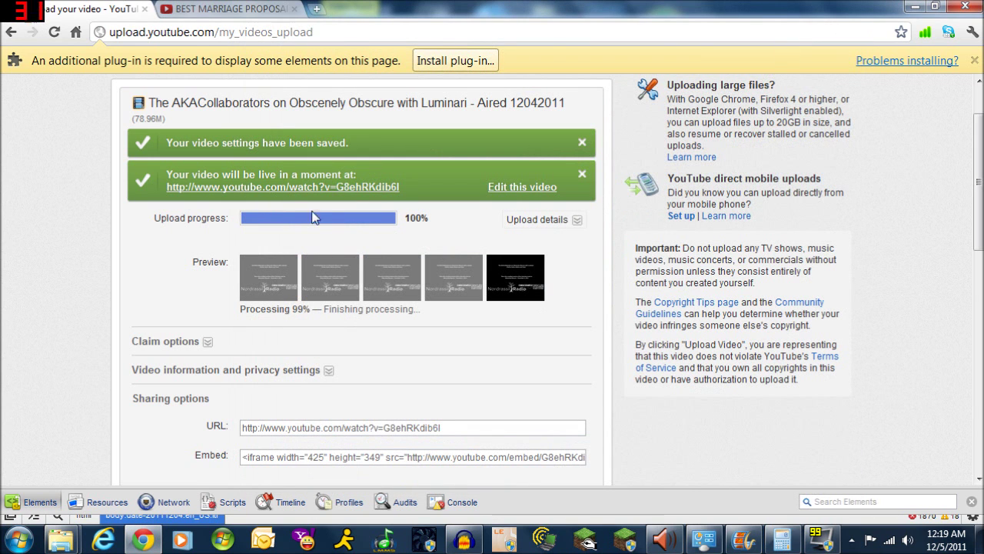
Via the account menu's Video Manager, open Annotations for the top AKACollaborators interview video
scroll(353, 230, up, 1)
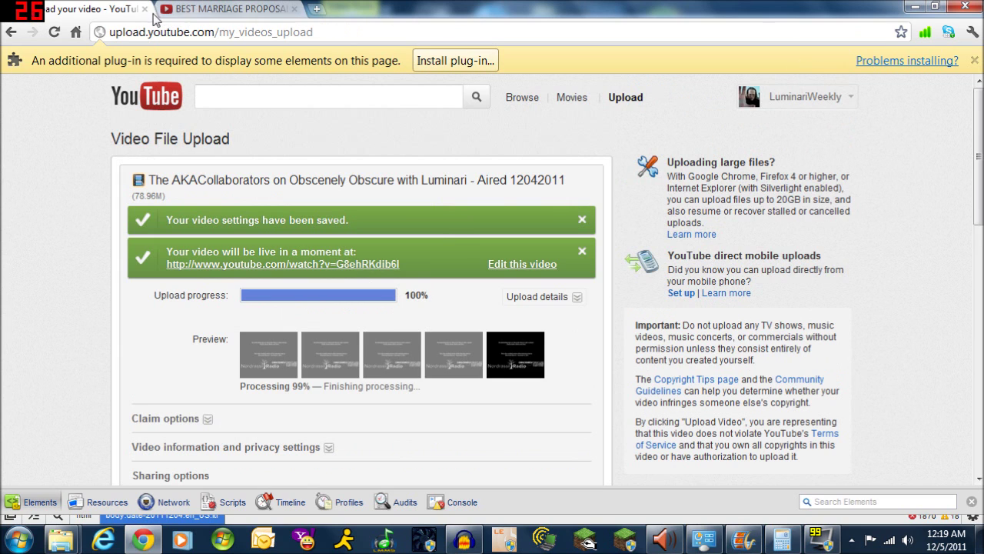
click(794, 106)
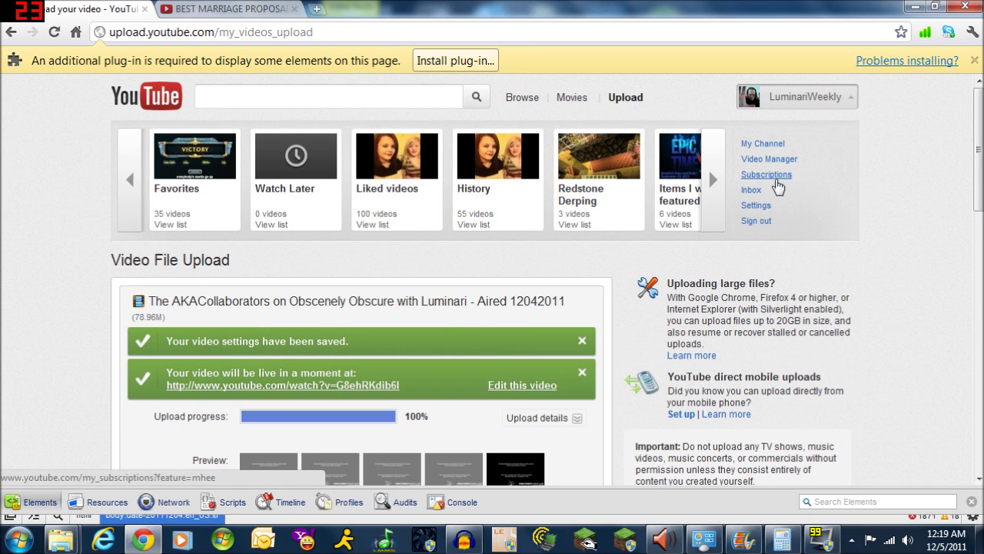
click(761, 159)
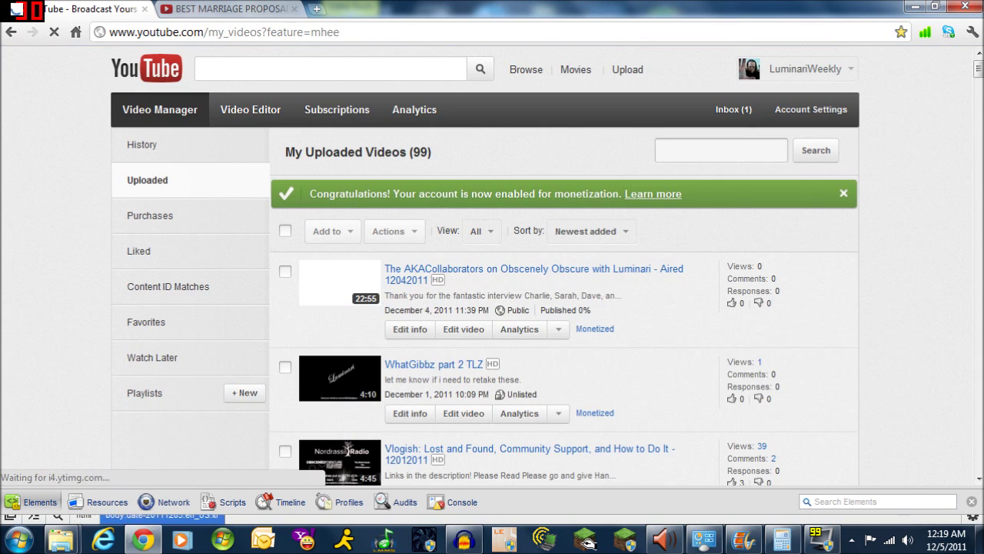
click(562, 335)
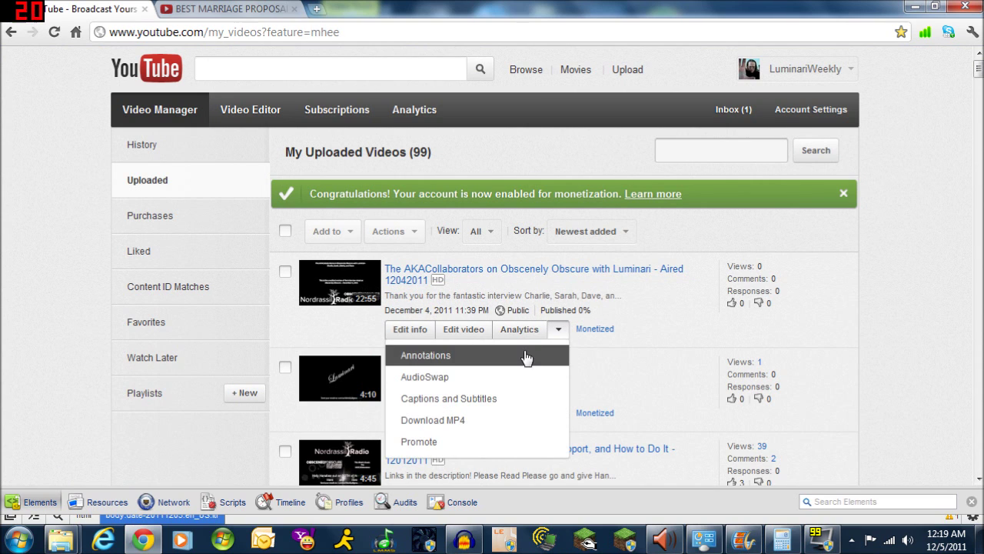
click(523, 357)
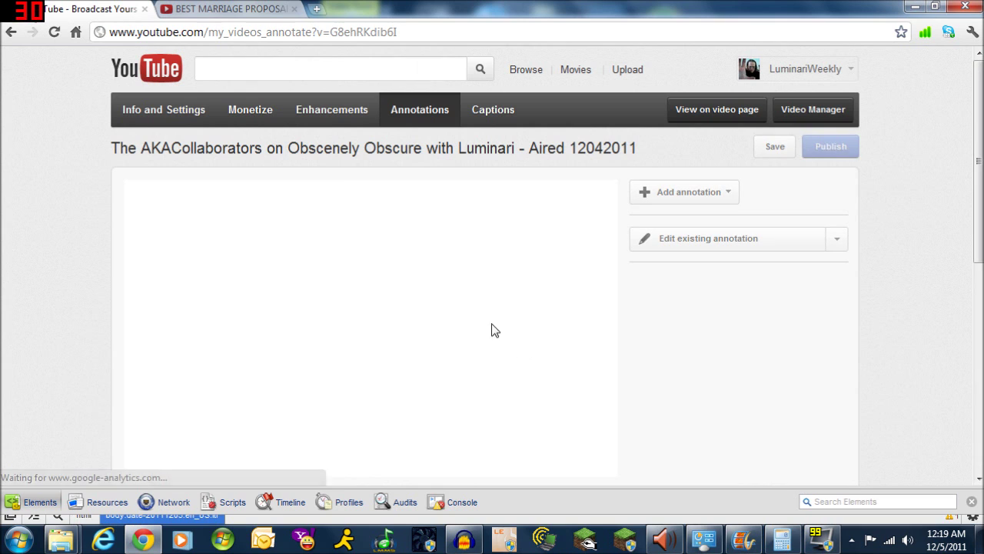
Rewind the interview to 00:00, play it, and pause at 00:02 on the title card
scroll(681, 330, down, 1)
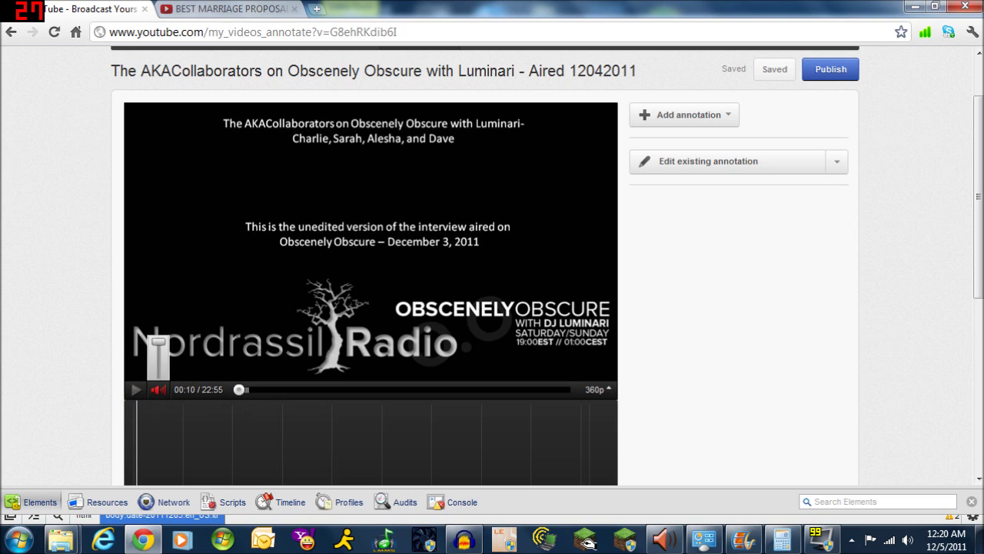
click(237, 390)
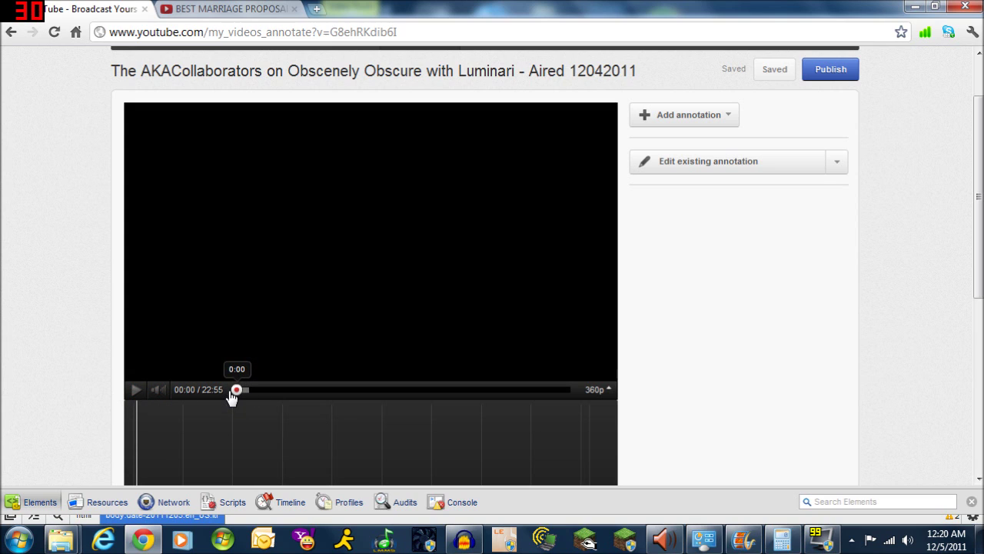
click(136, 390)
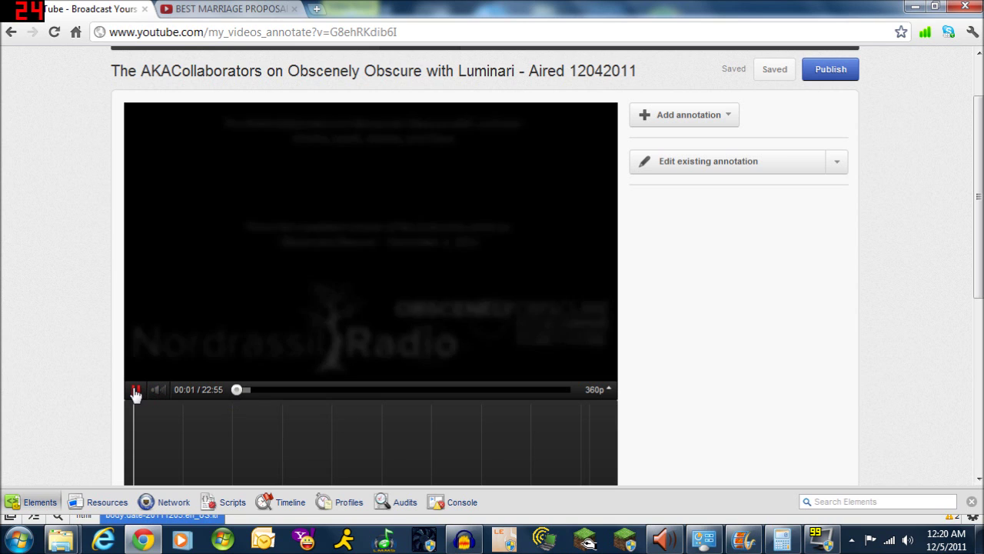
click(136, 390)
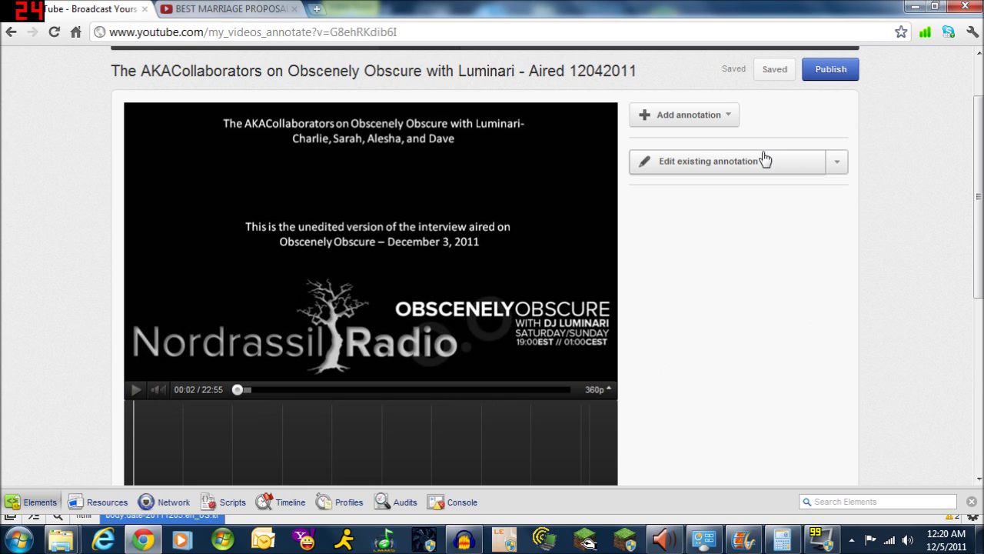